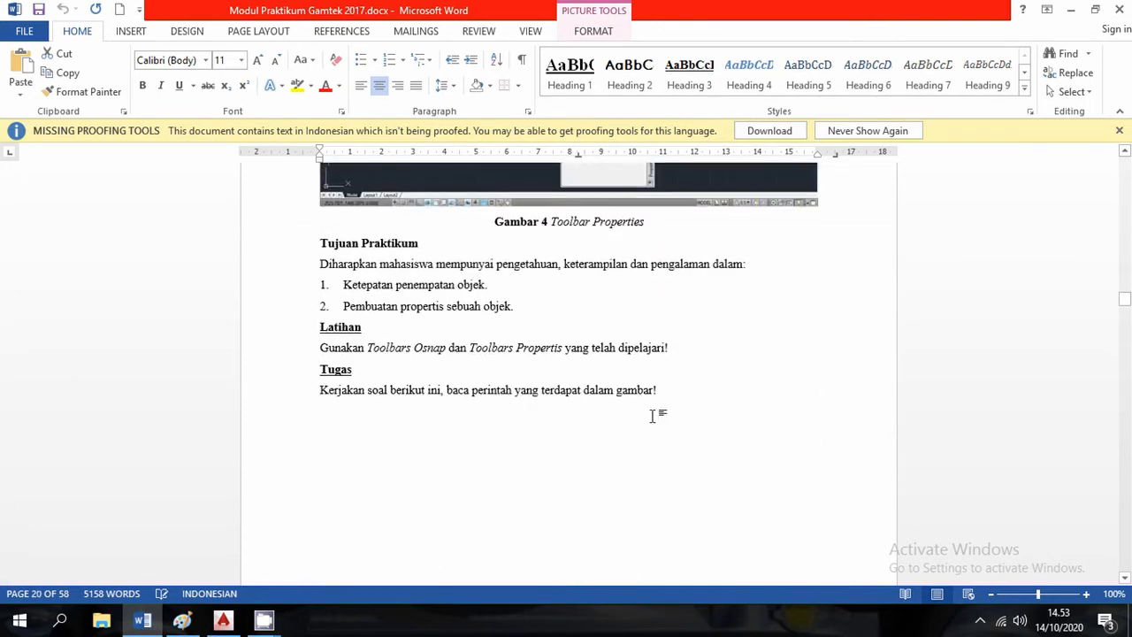
Step: Review the projection exercise drawings Tugas 2-1, 2-2 and 2-3 in the practicum module, including their dimensions and instructions
scroll(654, 416, down, 20)
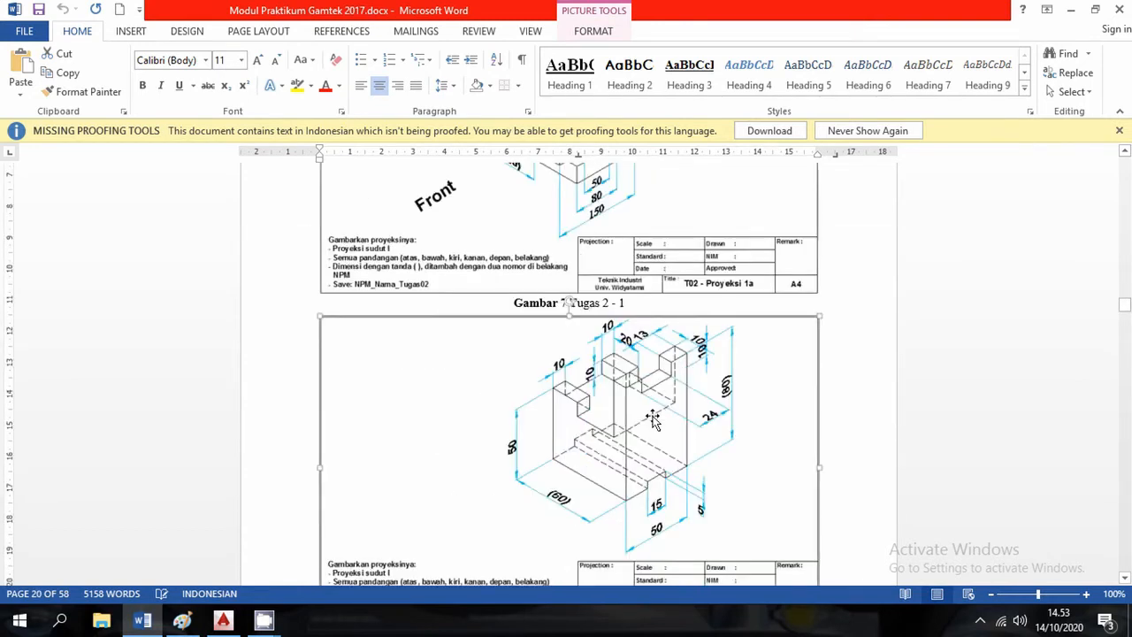
scroll(653, 416, up, 8)
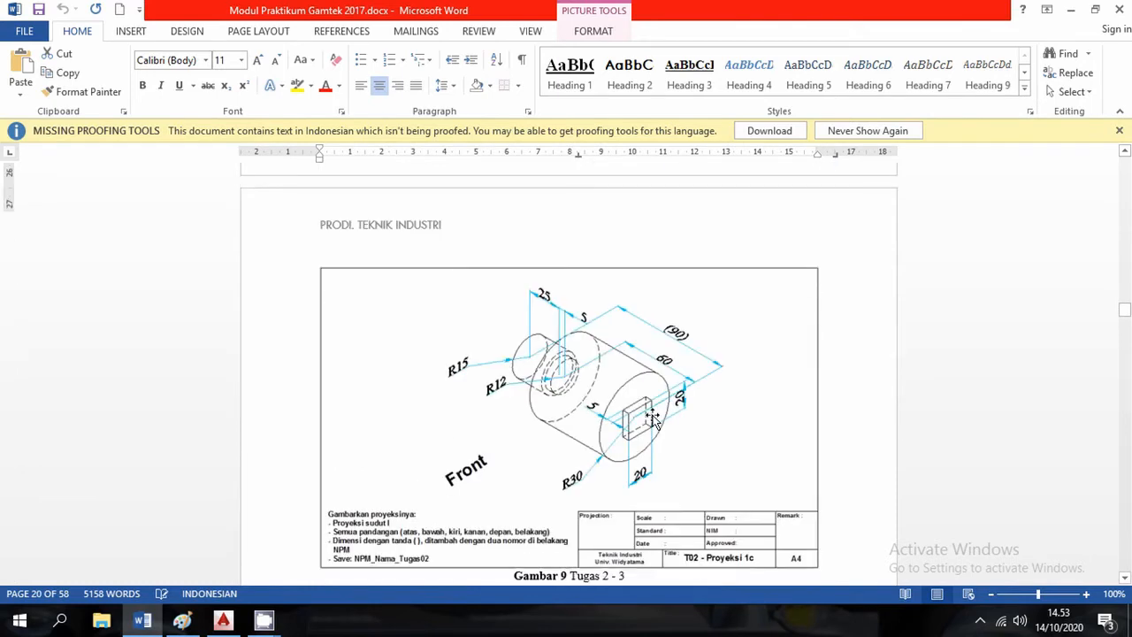
scroll(653, 416, down, 8)
scroll(654, 416, up, 2)
scroll(653, 416, up, 10)
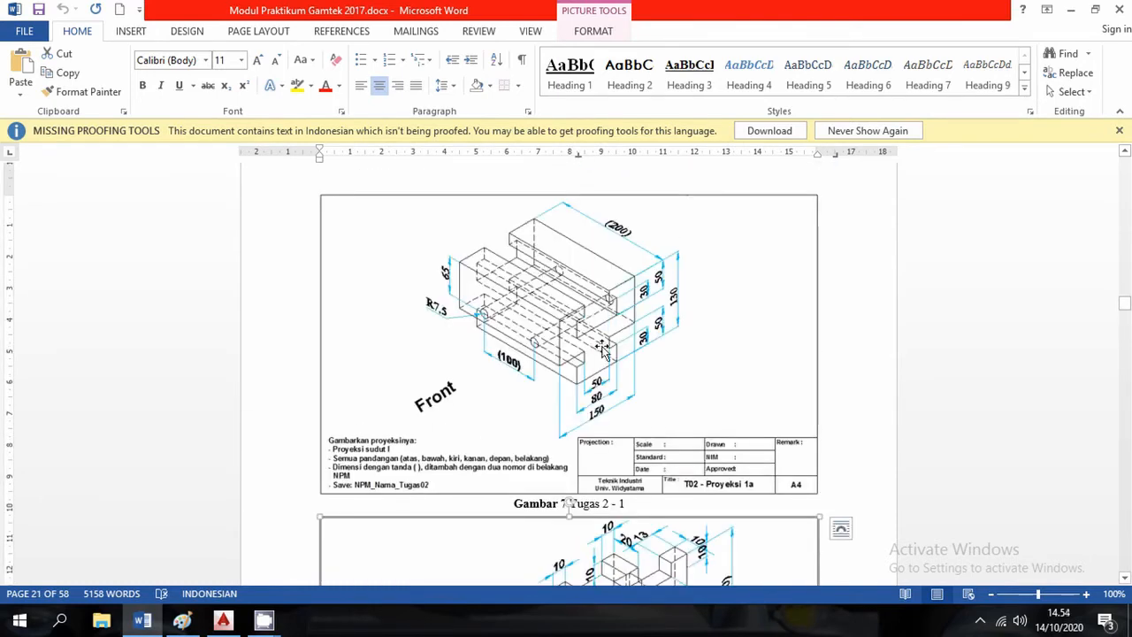
scroll(603, 351, down, 5)
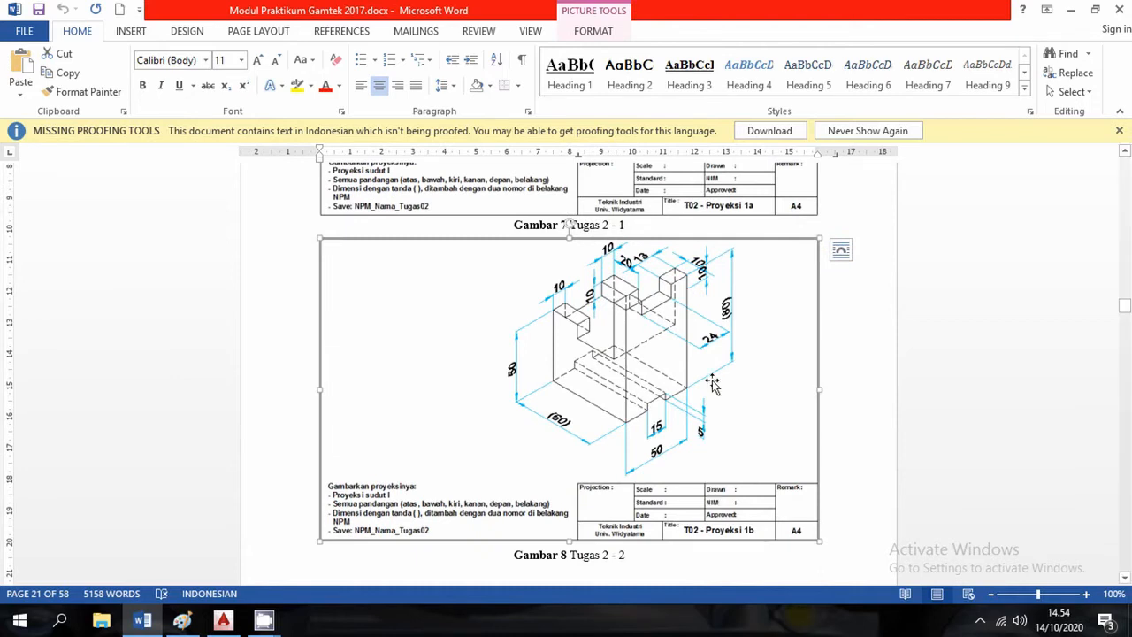
scroll(713, 384, down, 1)
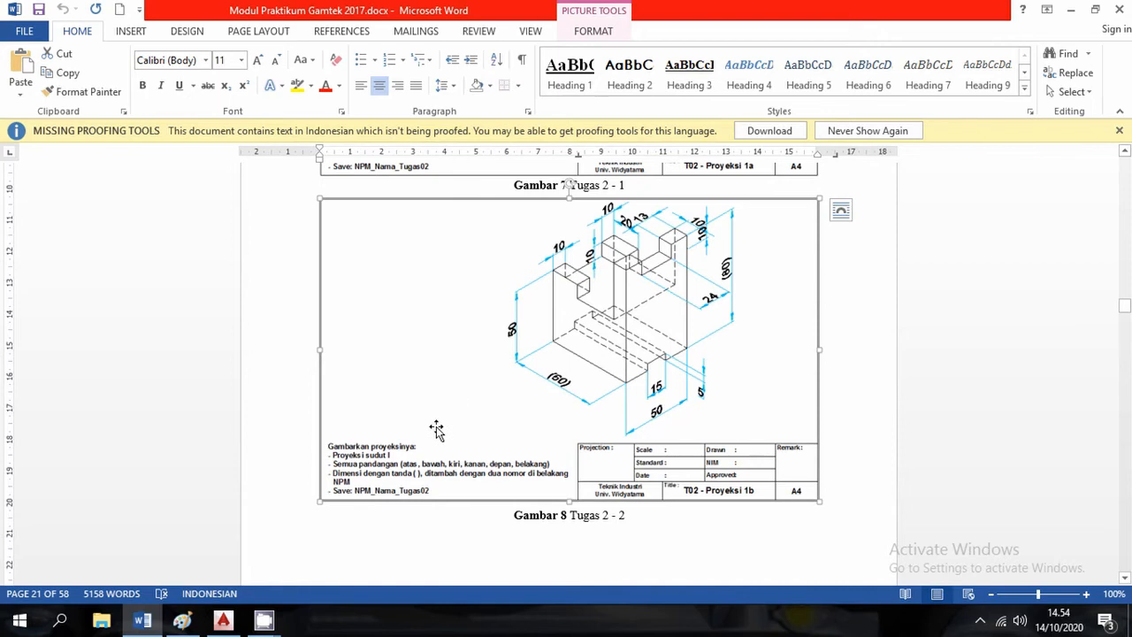
scroll(493, 441, up, 4)
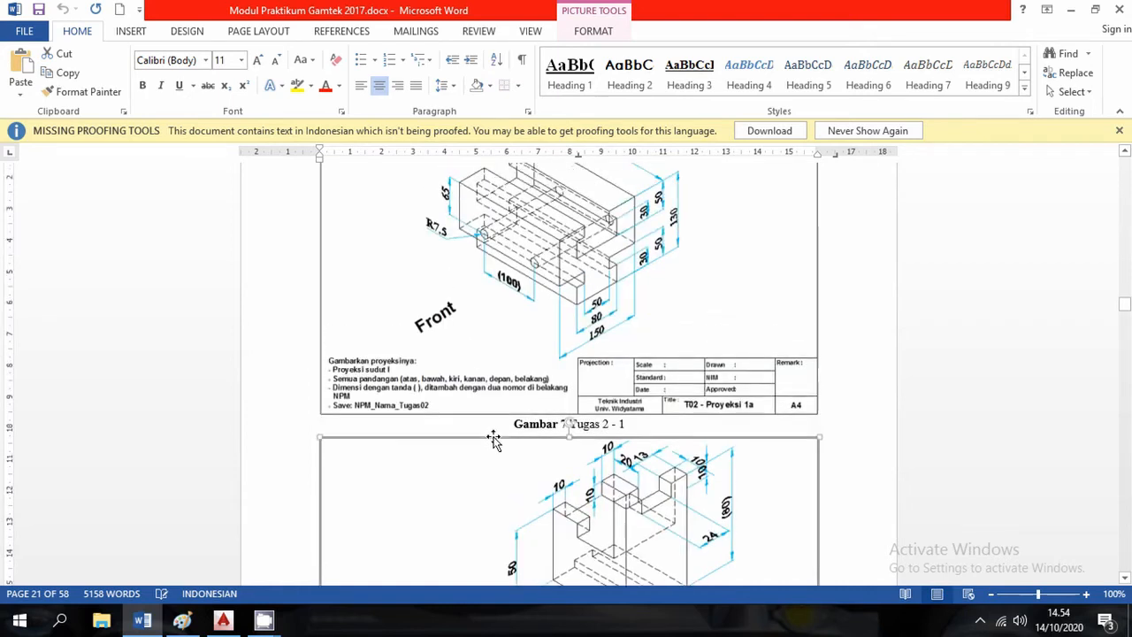
scroll(494, 398, down, 3)
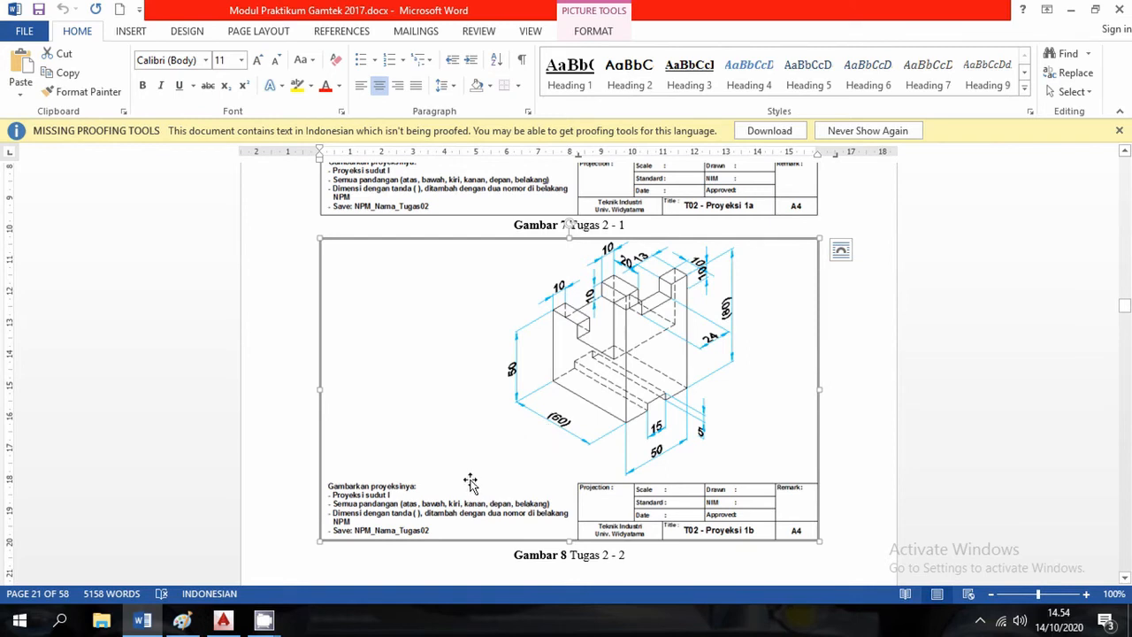
scroll(521, 465, down, 6)
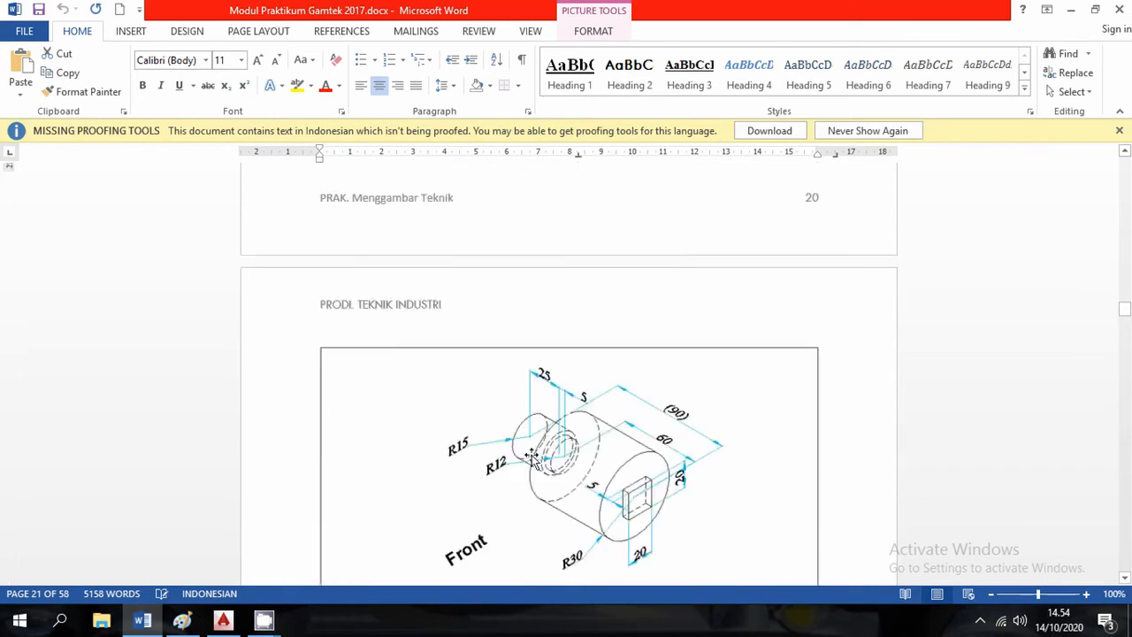
scroll(533, 458, down, 3)
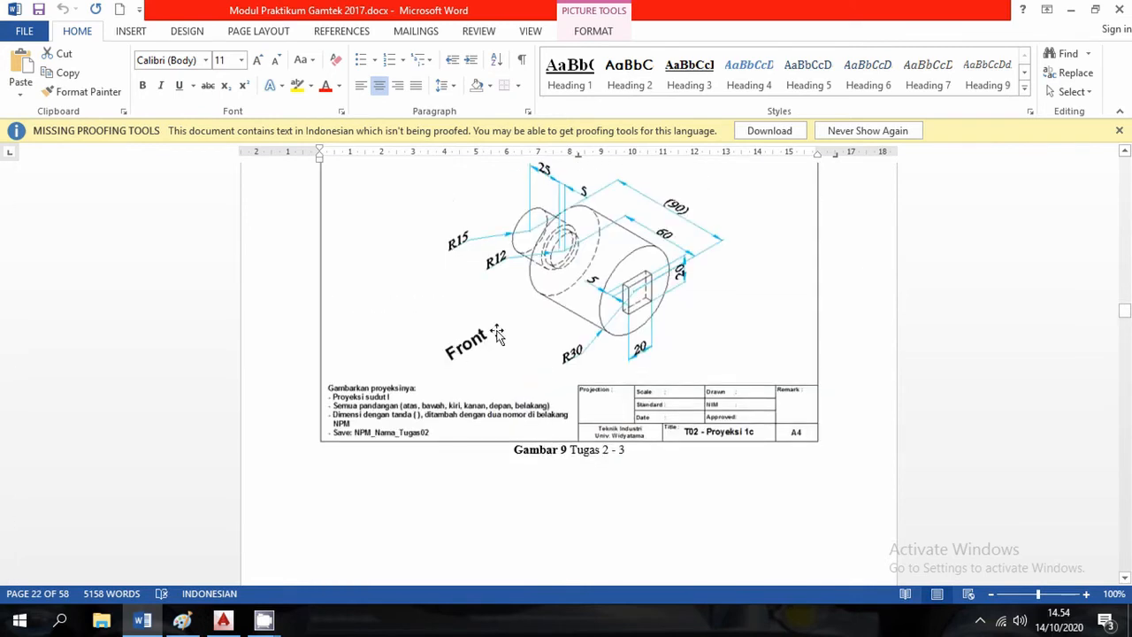
scroll(228, 404, up, 7)
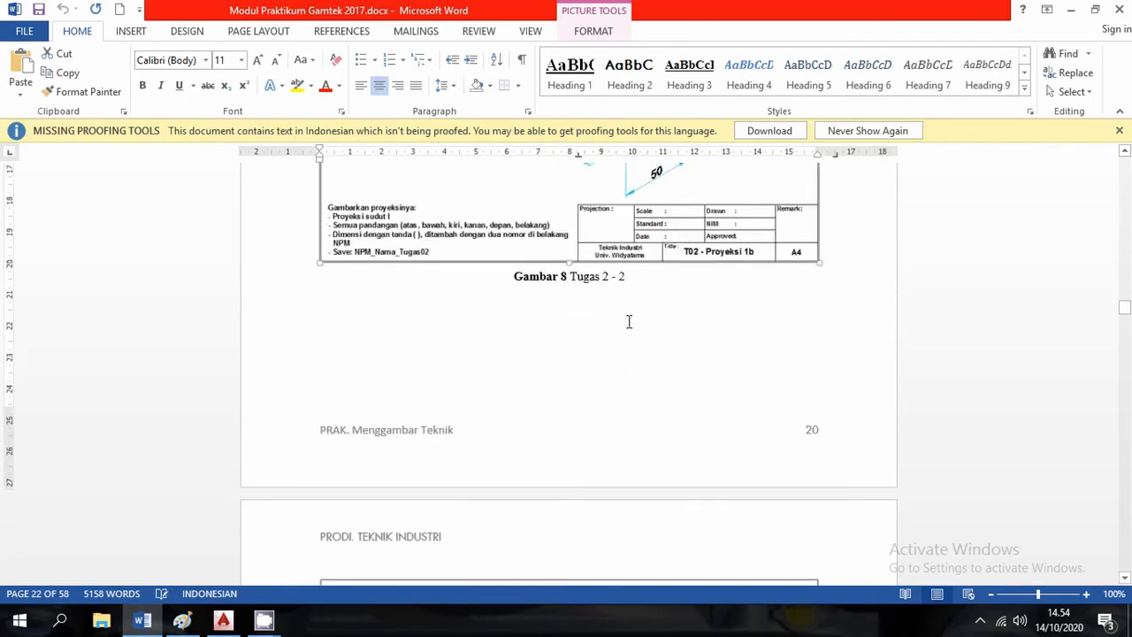
scroll(610, 343, up, 2)
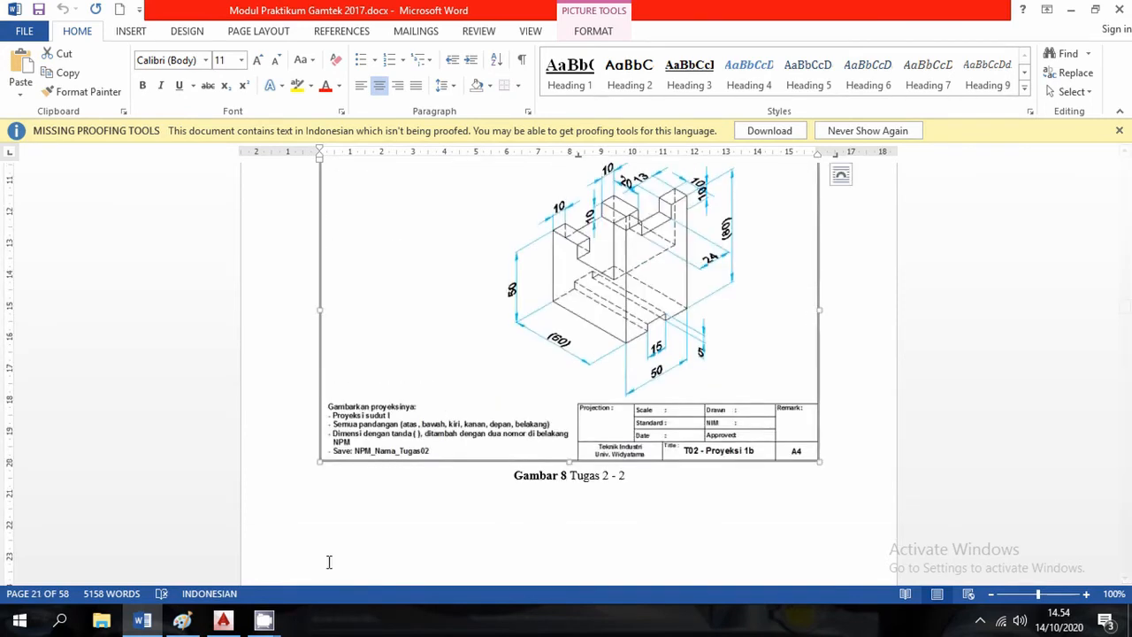
Step: Switch to Paint and sketch six freehand view-direction arrows around the T02 - Proyeksi 1b part, marking the front arrow with an F
click(183, 622)
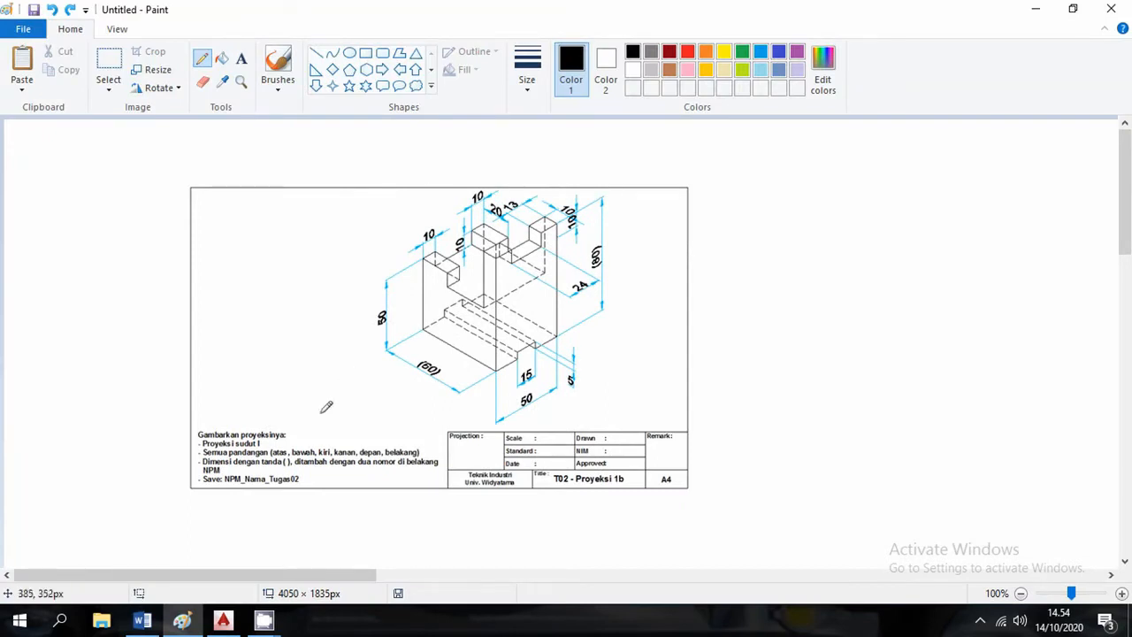
drag(314, 426, 375, 386)
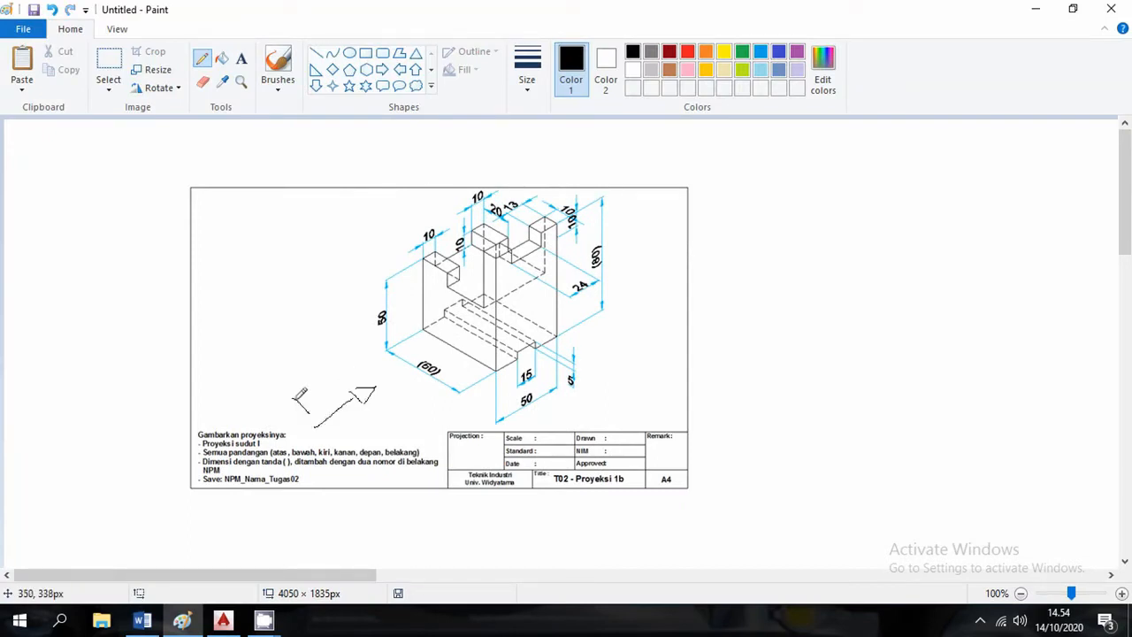
mouse_move(294, 400)
mouse_down()
mouse_move(313, 386)
mouse_move(315, 398)
mouse_up()
mouse_move(483, 396)
mouse_down()
mouse_move(480, 442)
mouse_move(485, 374)
mouse_move(488, 396)
mouse_up()
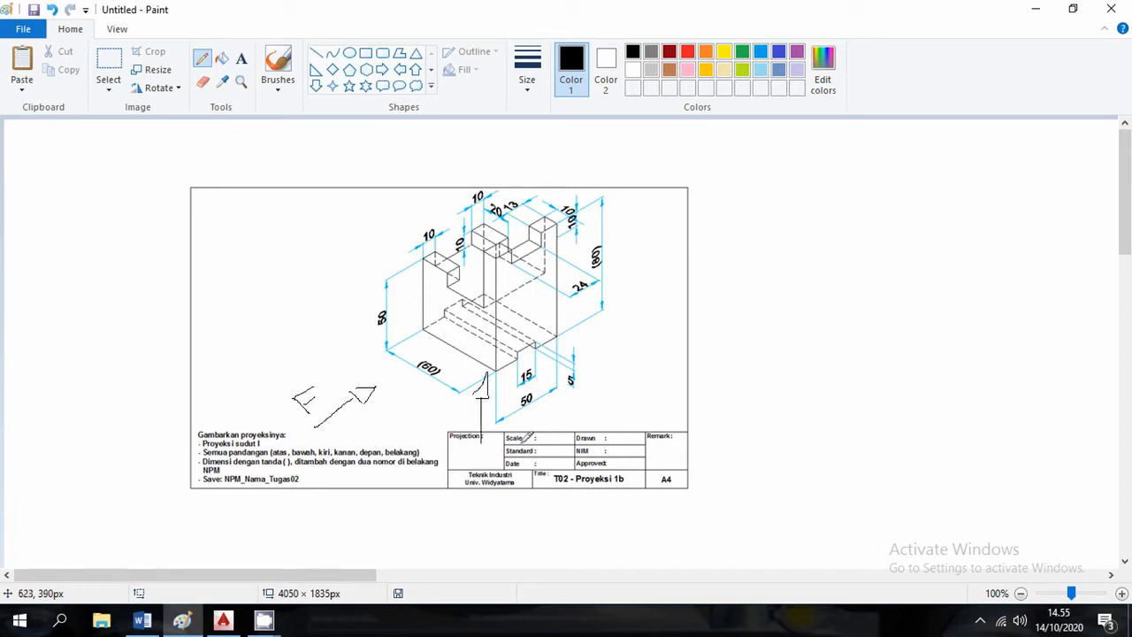
mouse_move(640, 398)
mouse_down()
mouse_move(594, 363)
mouse_move(610, 367)
mouse_up()
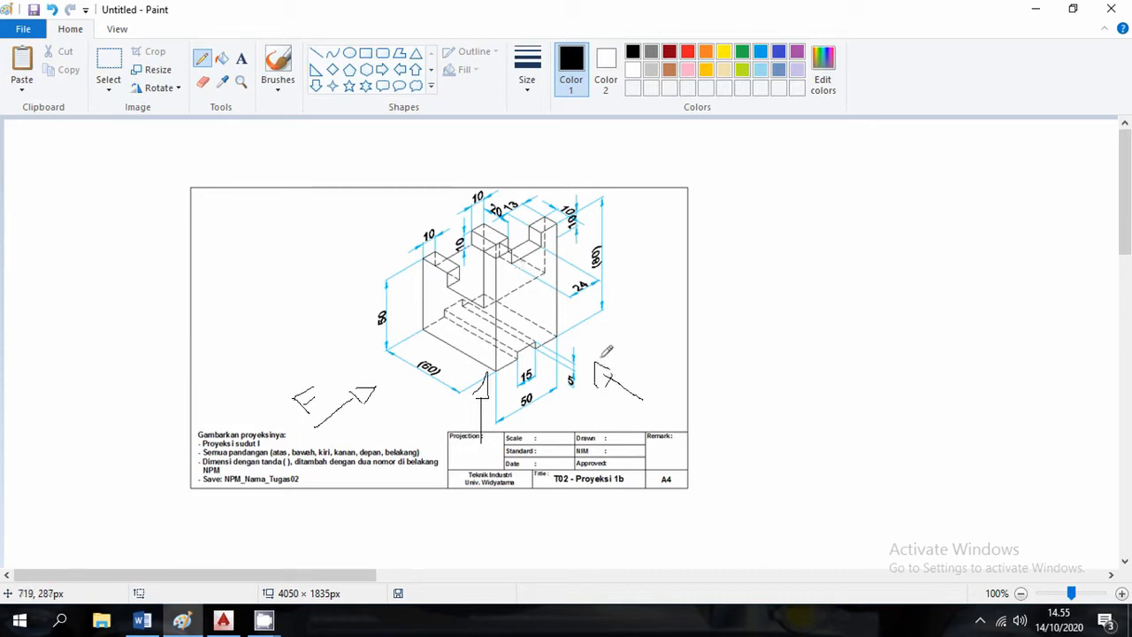
mouse_move(345, 212)
mouse_down()
mouse_move(390, 246)
mouse_move(402, 238)
mouse_move(403, 263)
mouse_up()
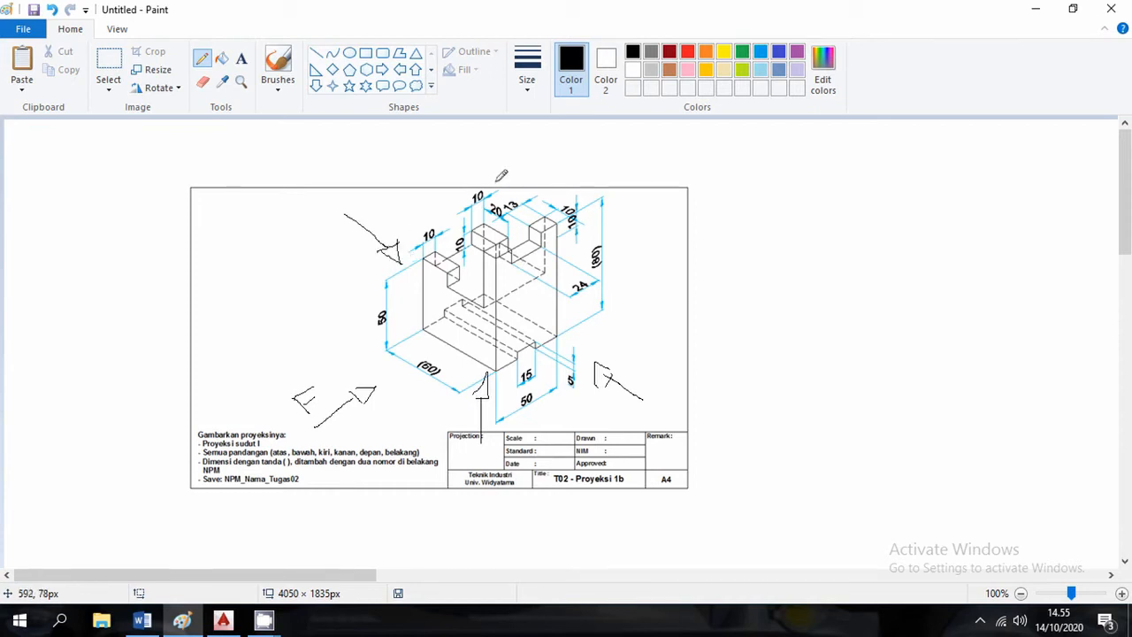
mouse_move(511, 141)
mouse_down()
mouse_move(509, 191)
mouse_move(535, 206)
mouse_move(506, 195)
mouse_up()
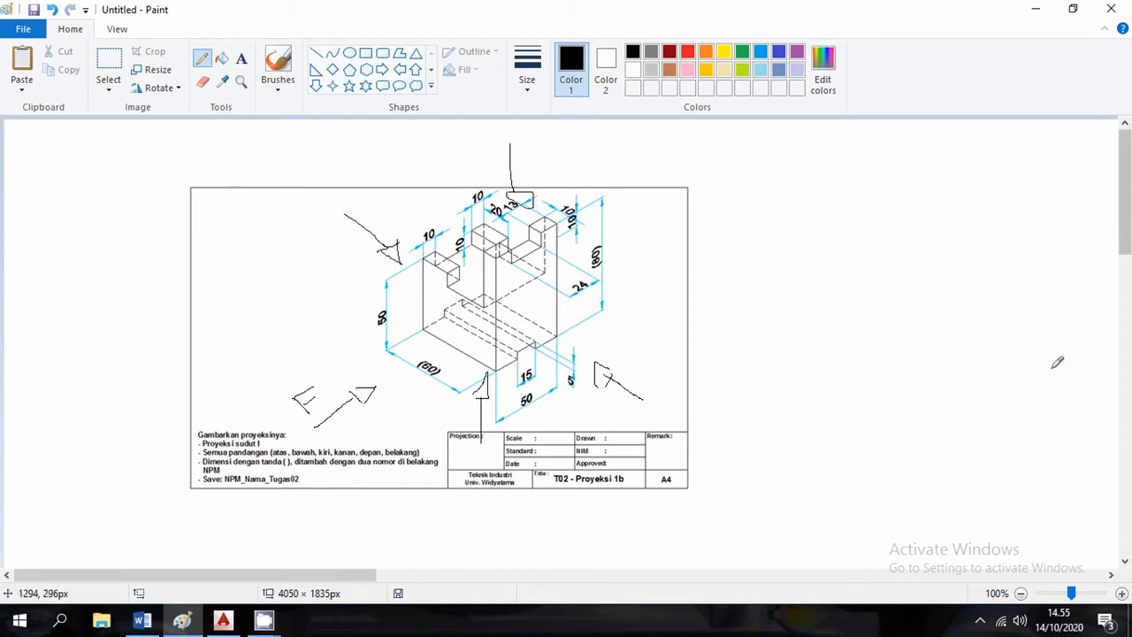
mouse_move(680, 203)
mouse_down()
mouse_move(643, 219)
mouse_move(636, 245)
mouse_up()
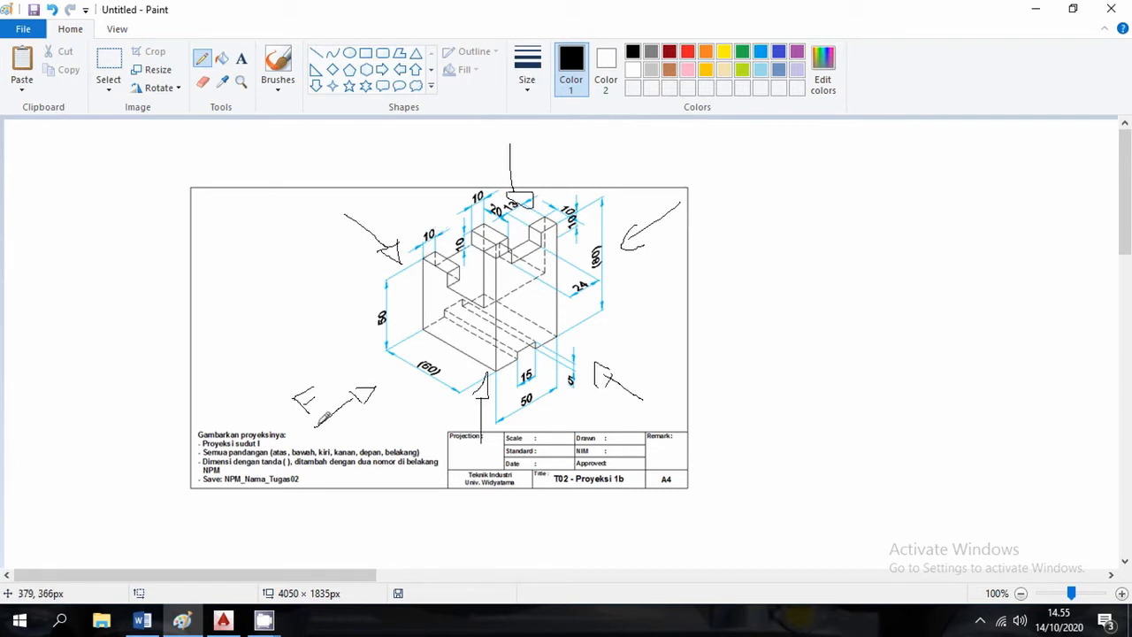
Step: Retrace the front-view arrow beside the F freehand to emphasize its shaft and head
drag(315, 427, 350, 401)
drag(352, 386, 375, 401)
drag(369, 395, 390, 418)
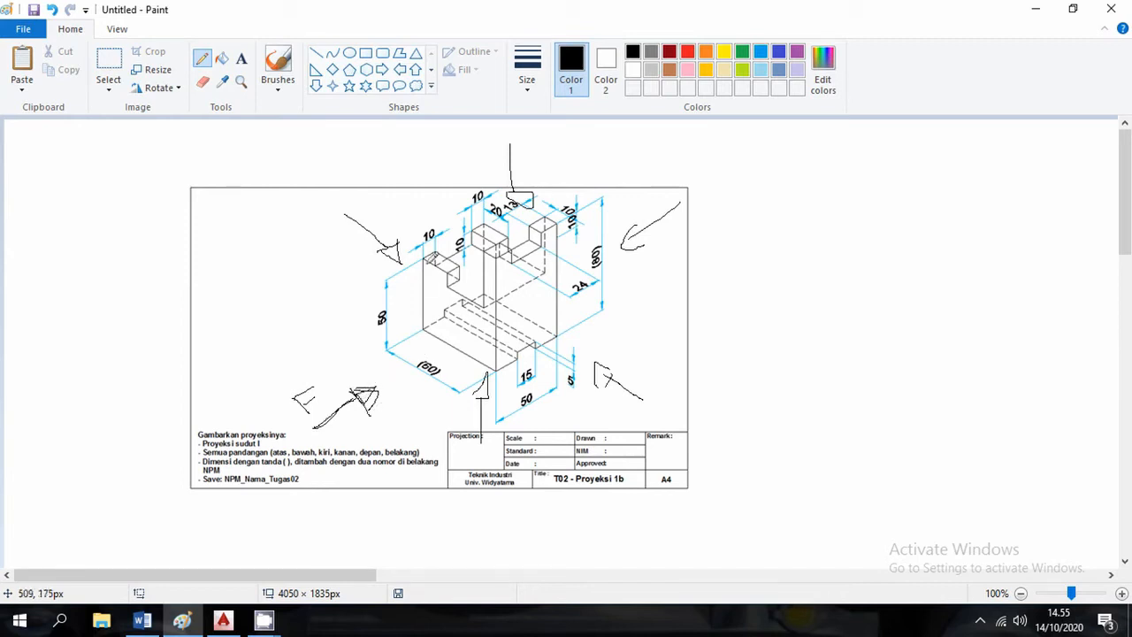
Step: Trace the outline of the part's front face freehand and circle the 50 height dimension
mouse_move(424, 255)
mouse_down()
mouse_move(426, 328)
mouse_move(504, 365)
mouse_move(504, 248)
mouse_move(495, 240)
mouse_move(491, 272)
mouse_move(462, 287)
mouse_move(448, 279)
mouse_move(448, 257)
mouse_up()
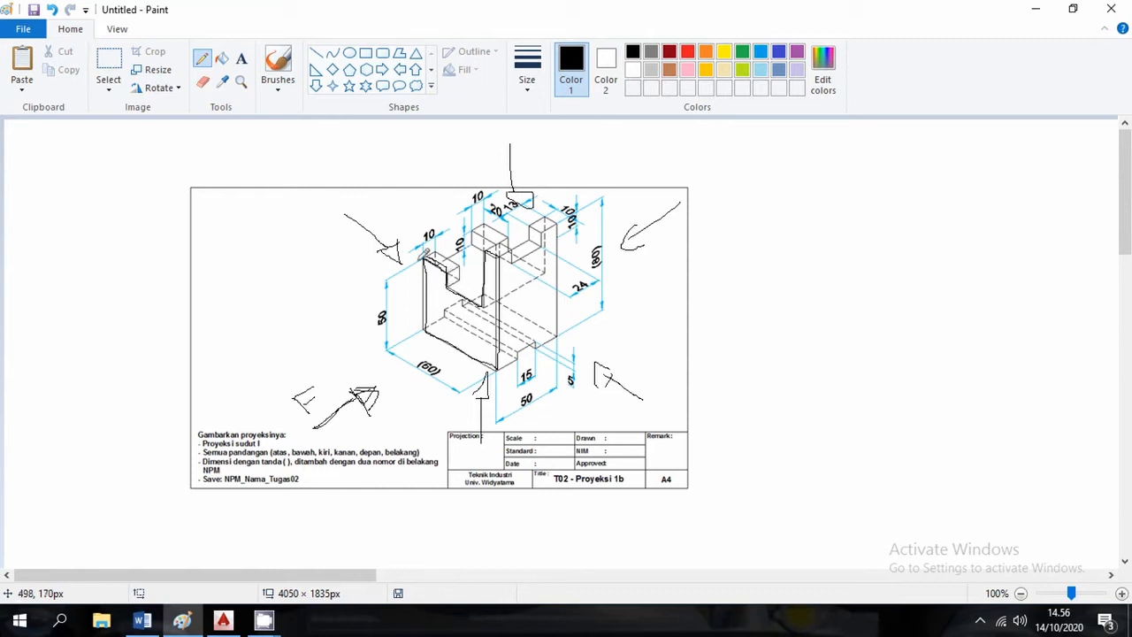
mouse_move(431, 264)
mouse_down()
mouse_move(427, 315)
mouse_move(445, 339)
mouse_move(504, 367)
mouse_up()
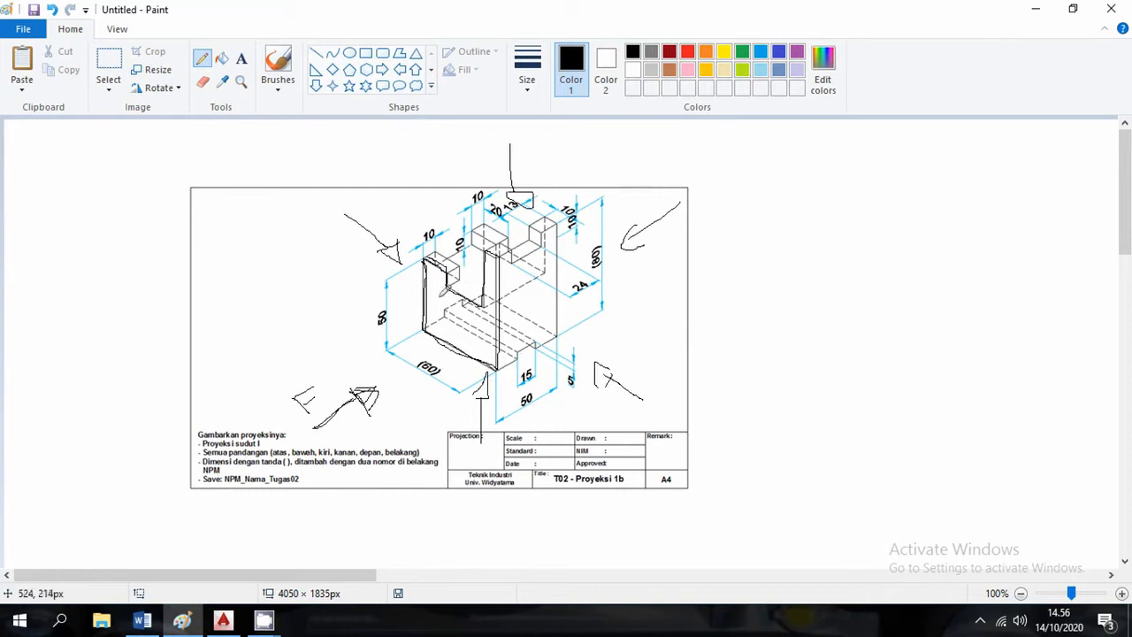
mouse_move(430, 265)
mouse_down()
mouse_move(433, 329)
mouse_move(430, 255)
mouse_up()
mouse_move(386, 283)
mouse_down()
mouse_move(363, 306)
mouse_move(393, 327)
mouse_move(387, 284)
mouse_up()
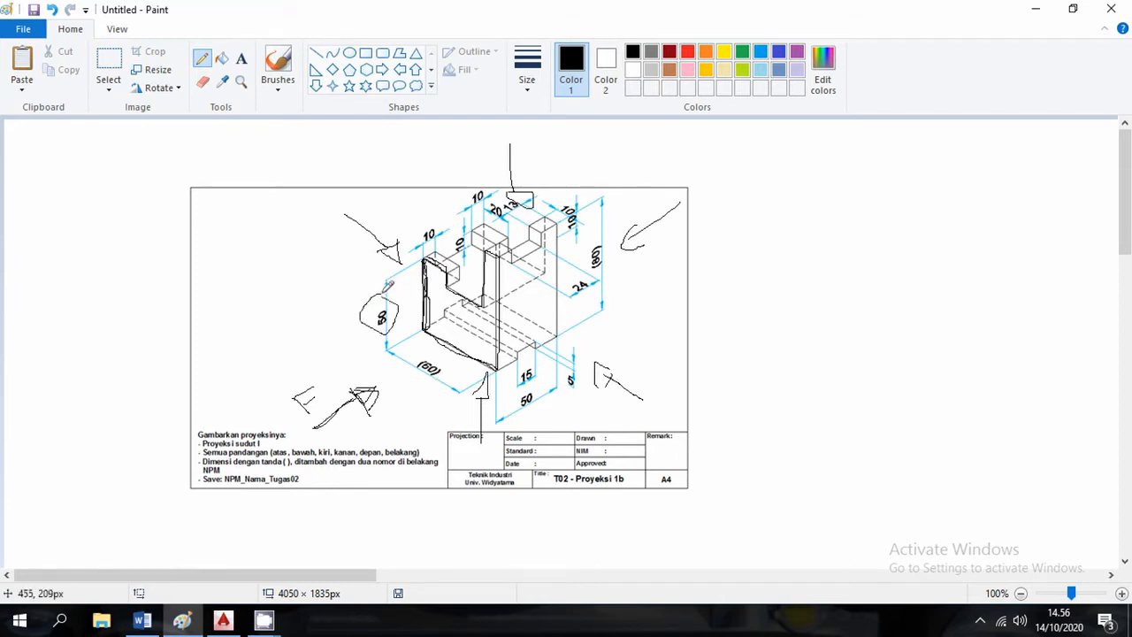
Step: Switch to AutoCAD and draw a closed rectangular outer frame about 1258 units high with the Line command
click(223, 622)
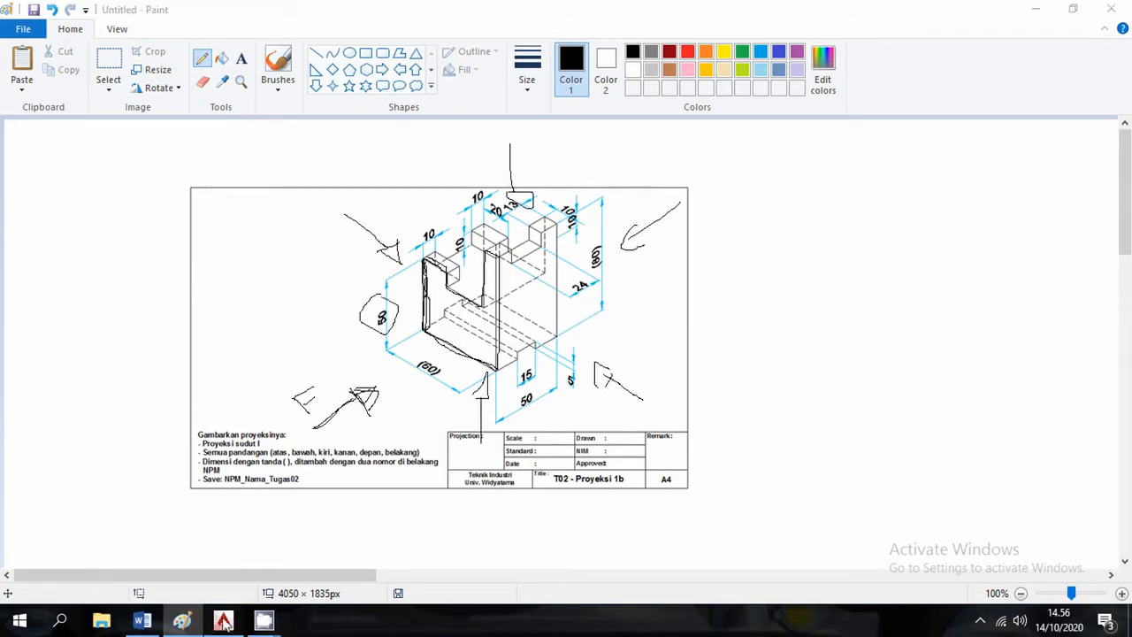
click(18, 61)
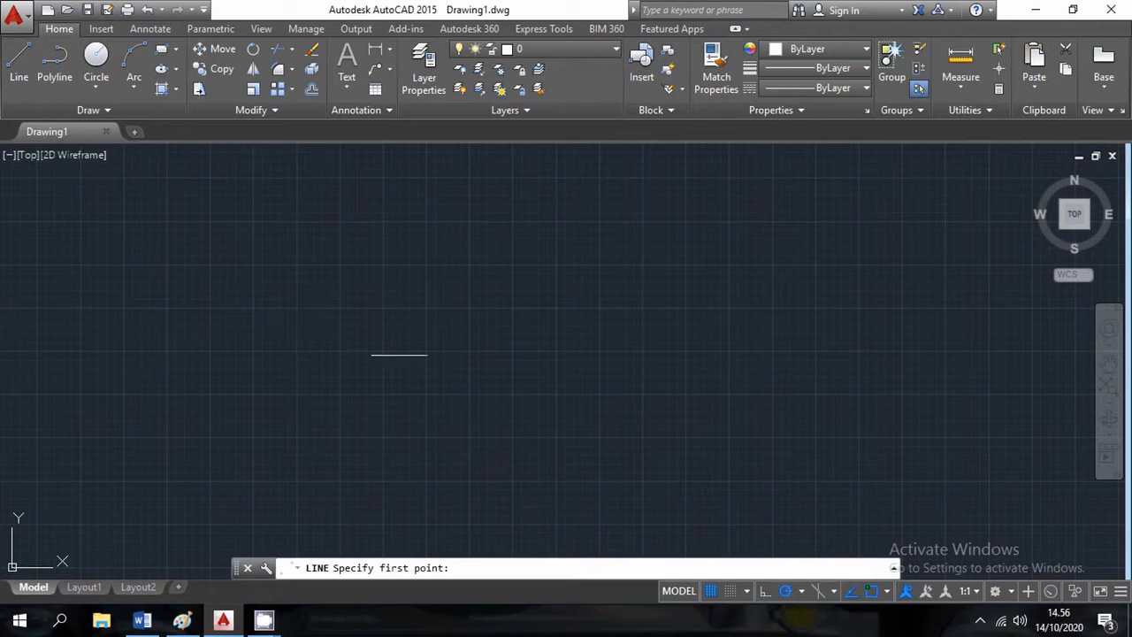
click(268, 266)
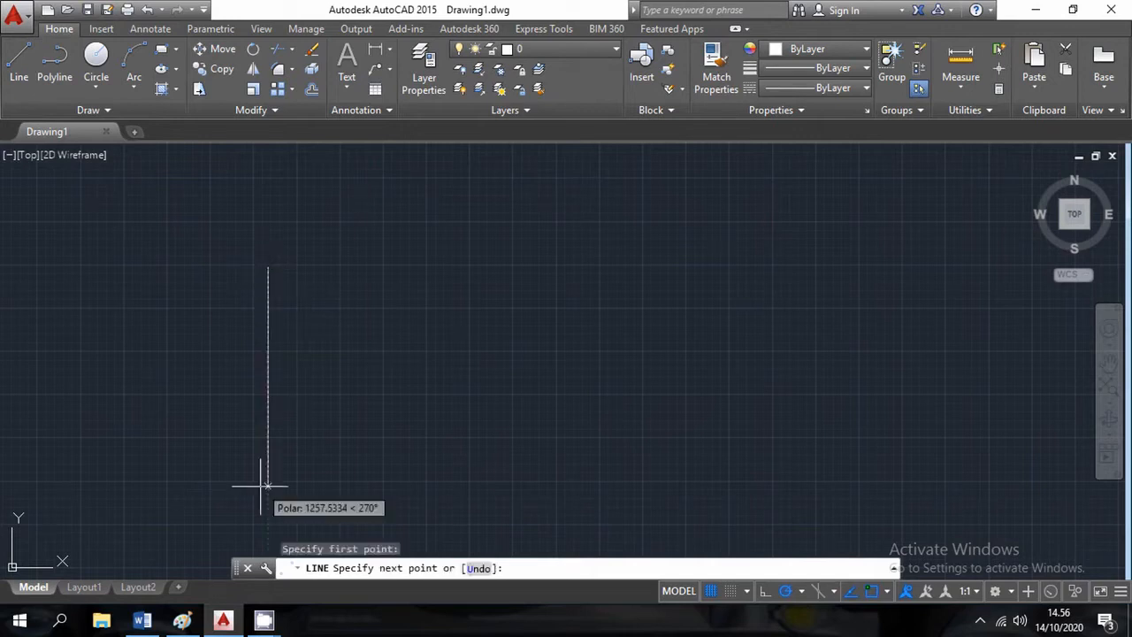
click(268, 485)
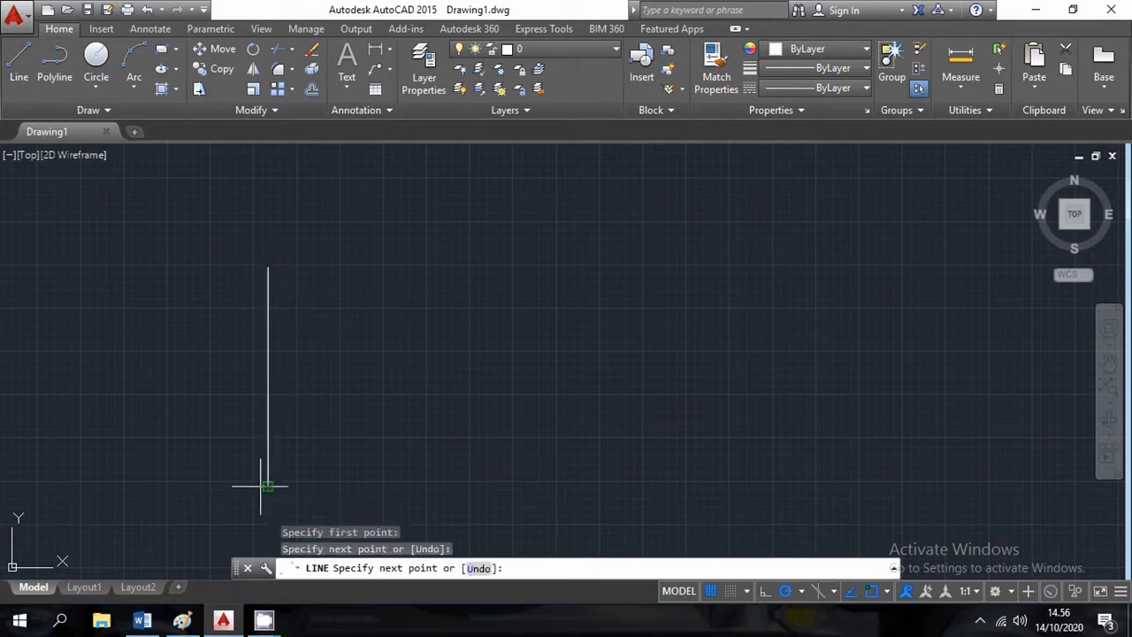
click(692, 485)
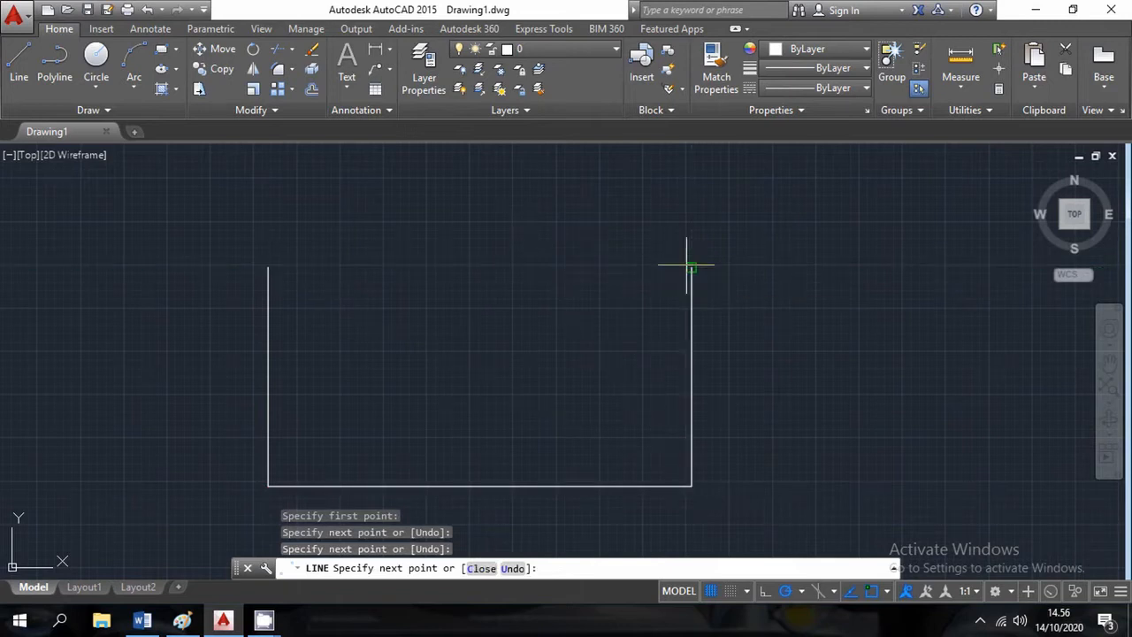
click(691, 266)
click(267, 266)
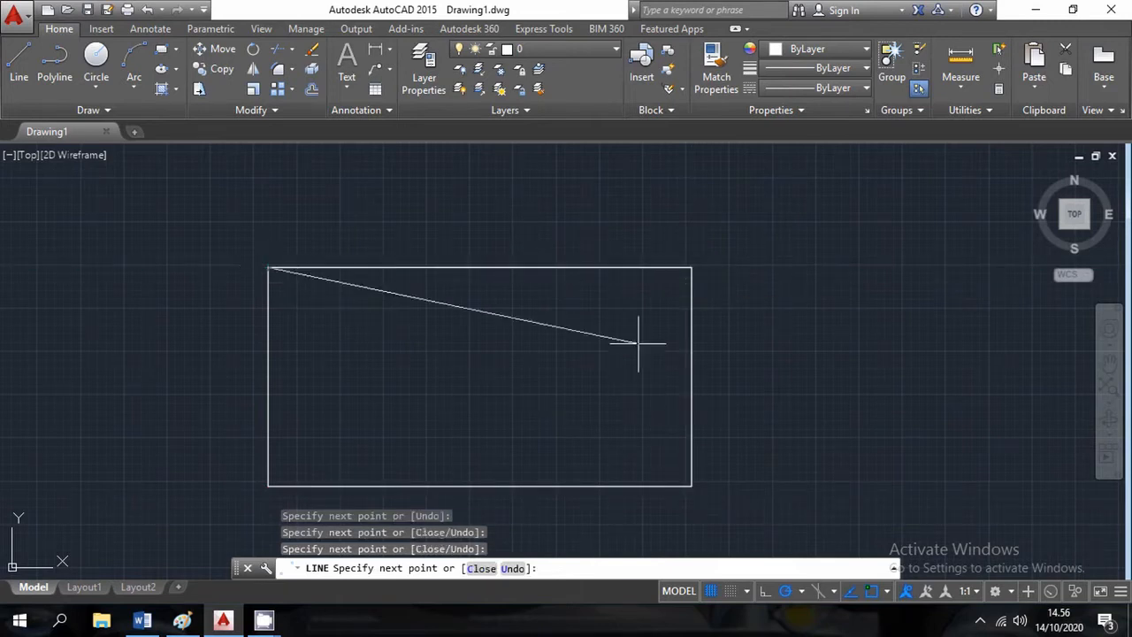
key(Escape)
Step: Draw a second, slightly smaller rectangle of lines inside the outer frame as an inner border
click(25, 69)
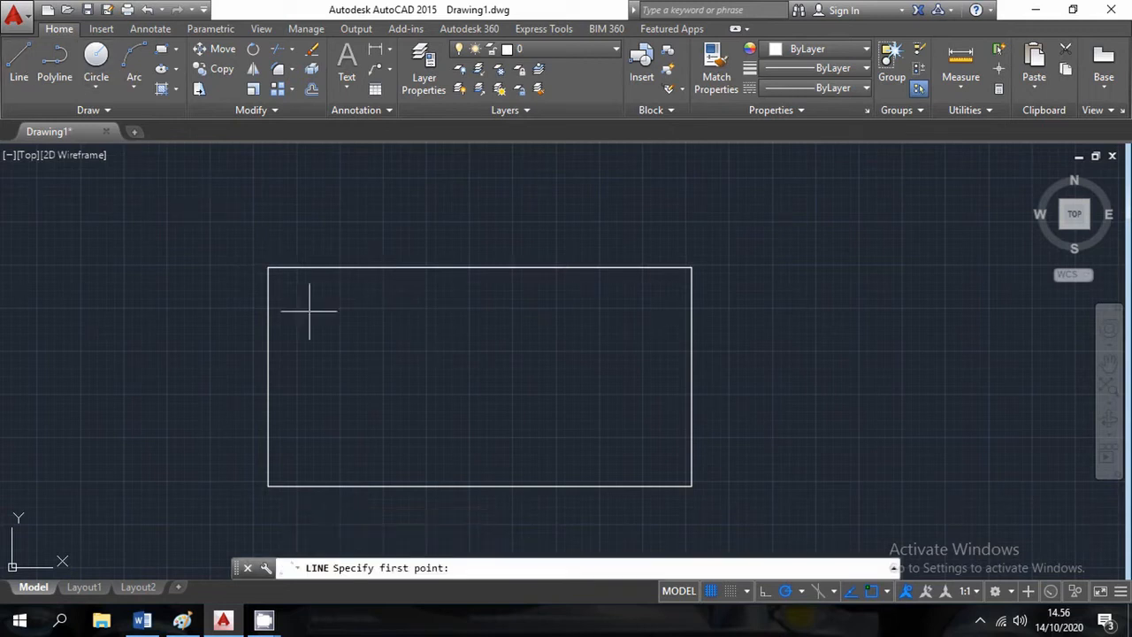
click(293, 285)
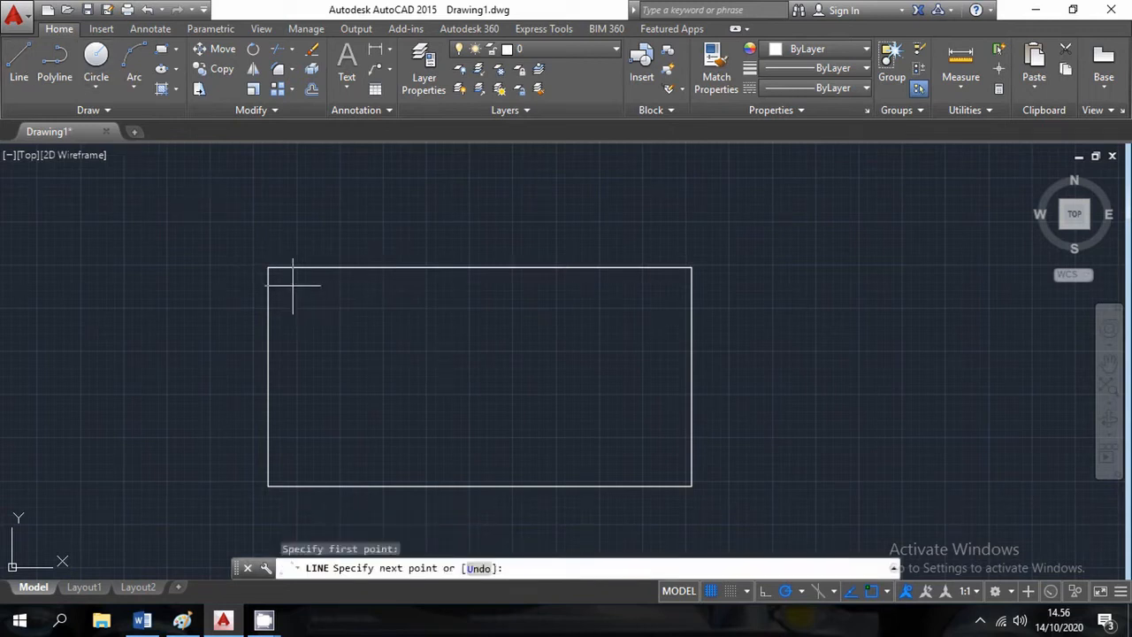
click(292, 462)
click(657, 462)
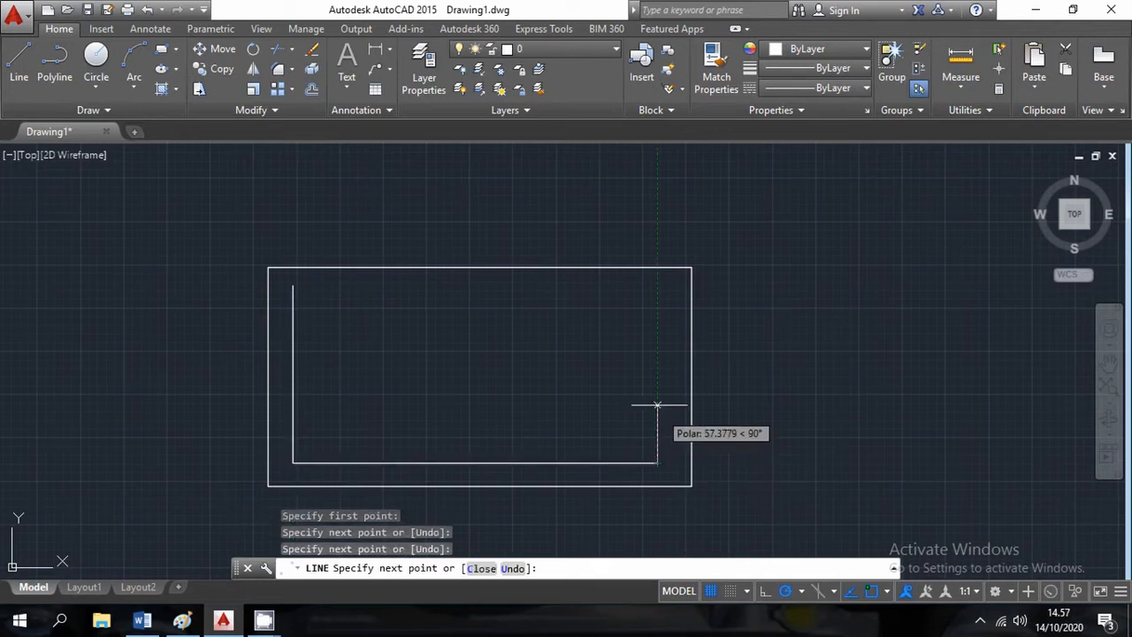
click(657, 281)
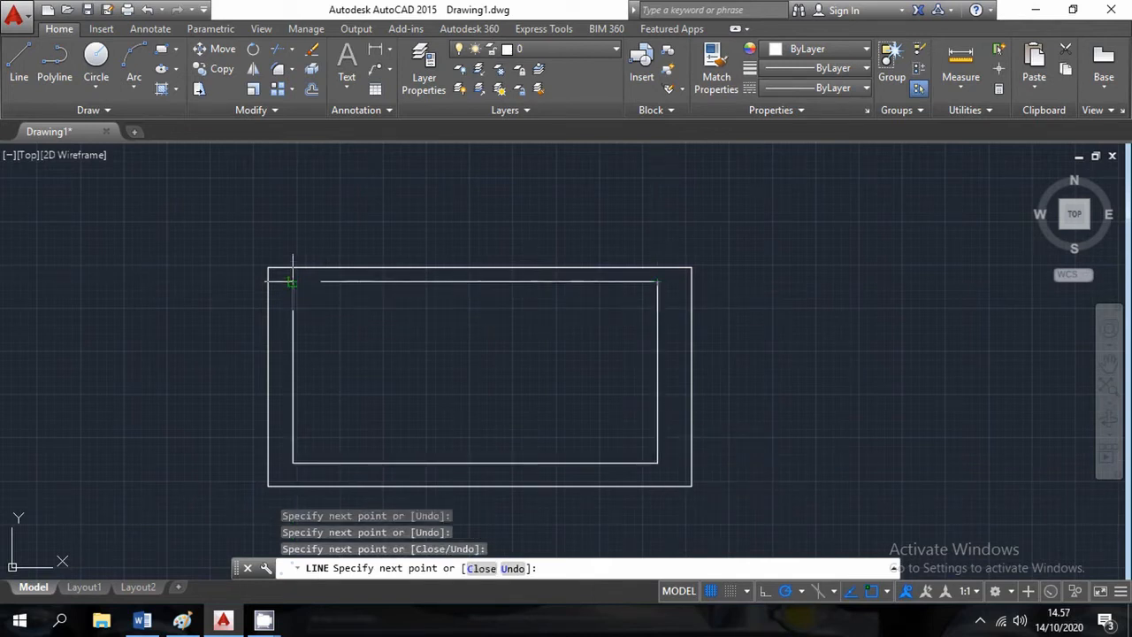
scroll(298, 303, up, 5)
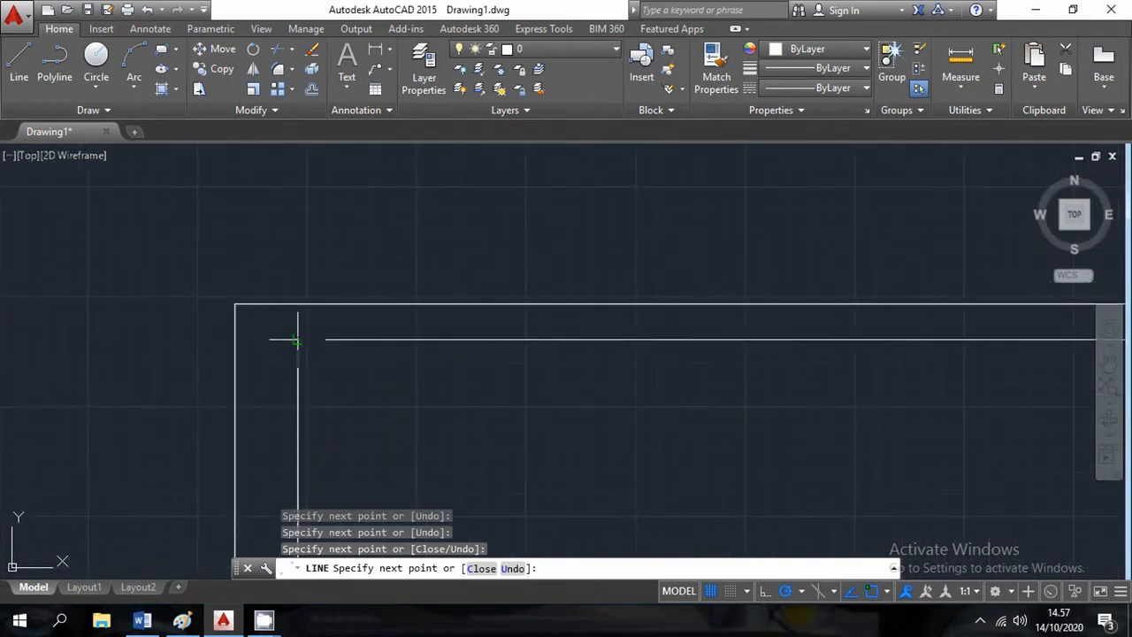
click(298, 338)
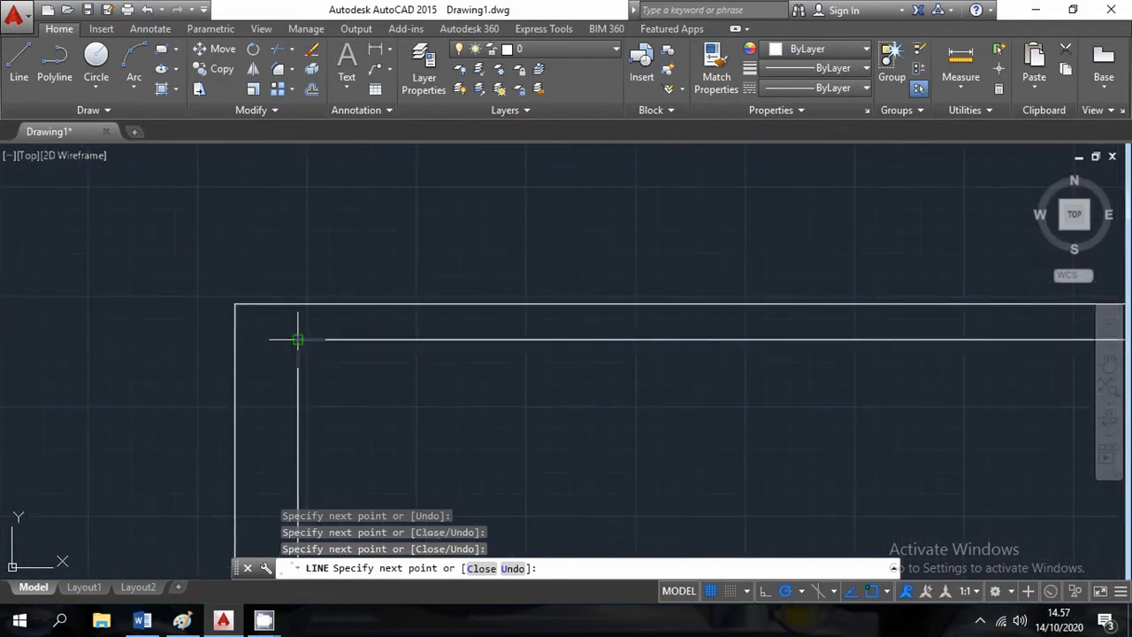
click(298, 350)
key(Escape)
scroll(561, 412, down, 10)
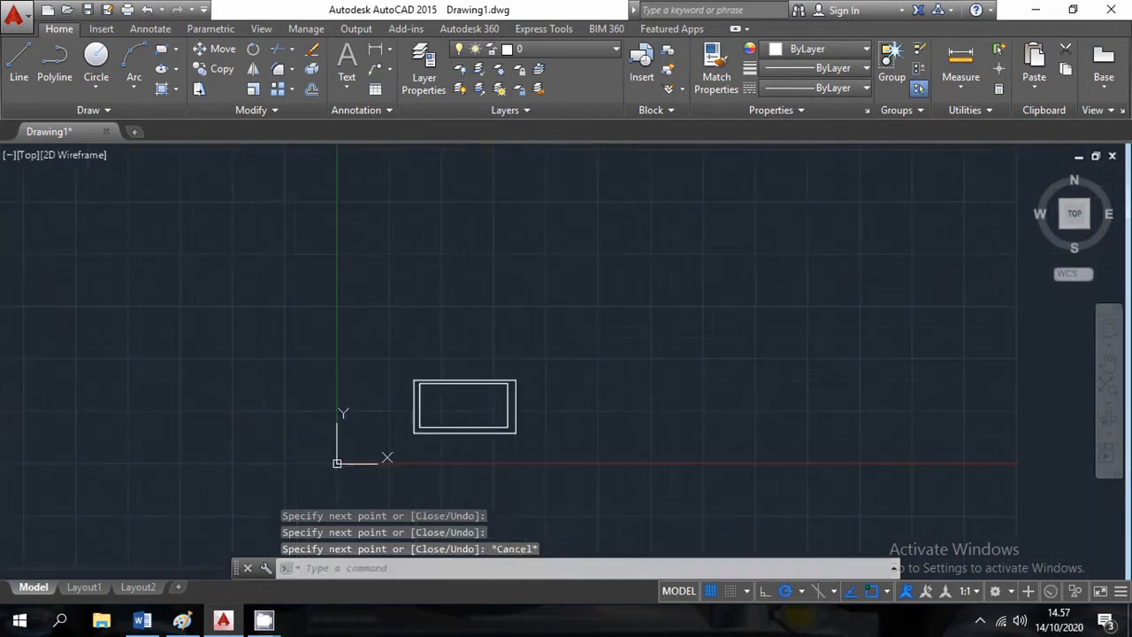
Step: Draw two connected lines that box off a title block in the lower-right corner of the inner border
scroll(482, 412, up, 7)
text(l)
key(Return)
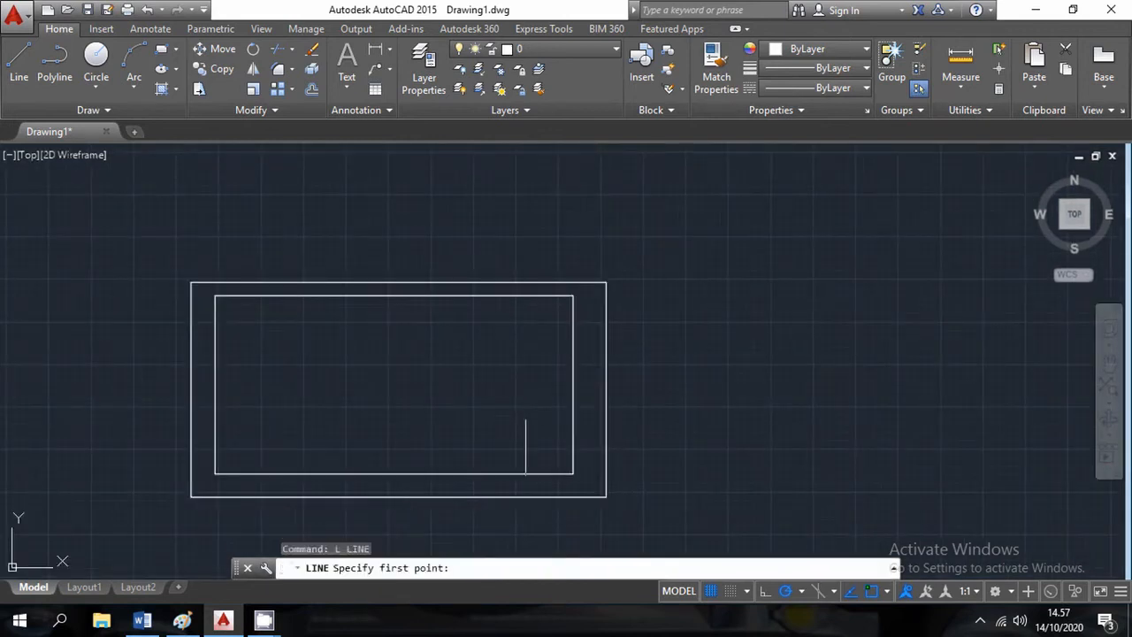
click(570, 430)
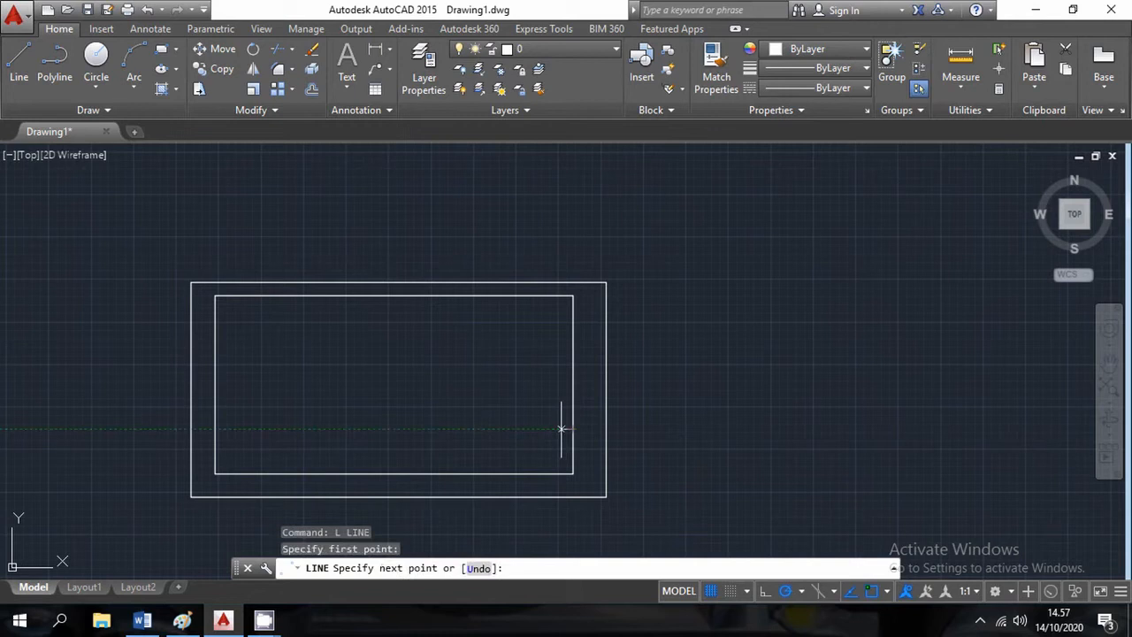
click(401, 430)
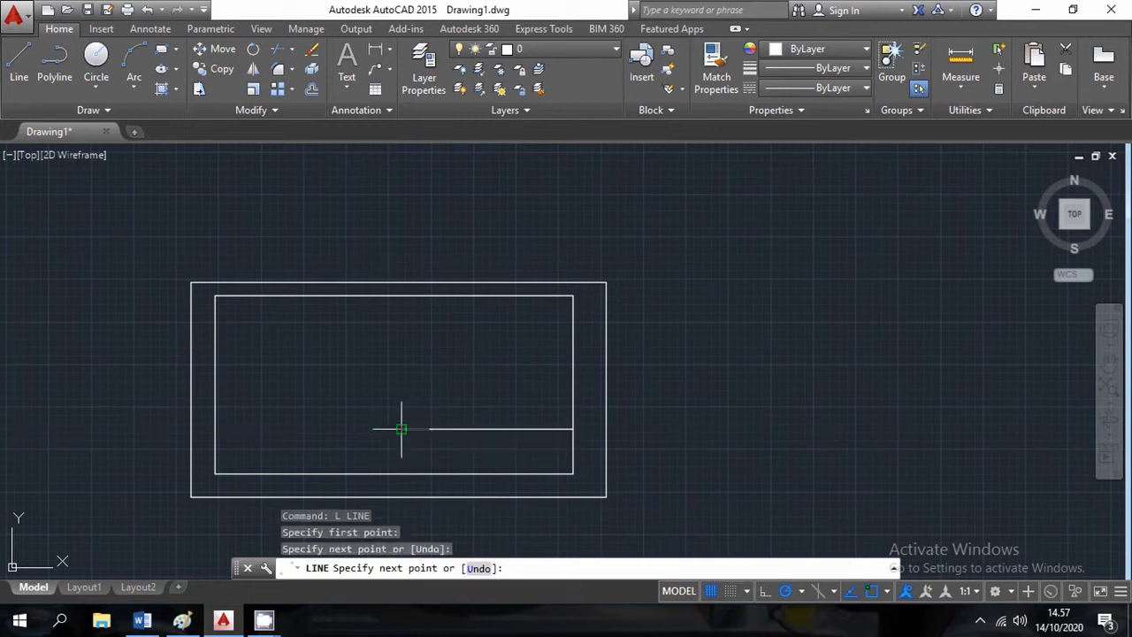
click(401, 474)
key(Escape)
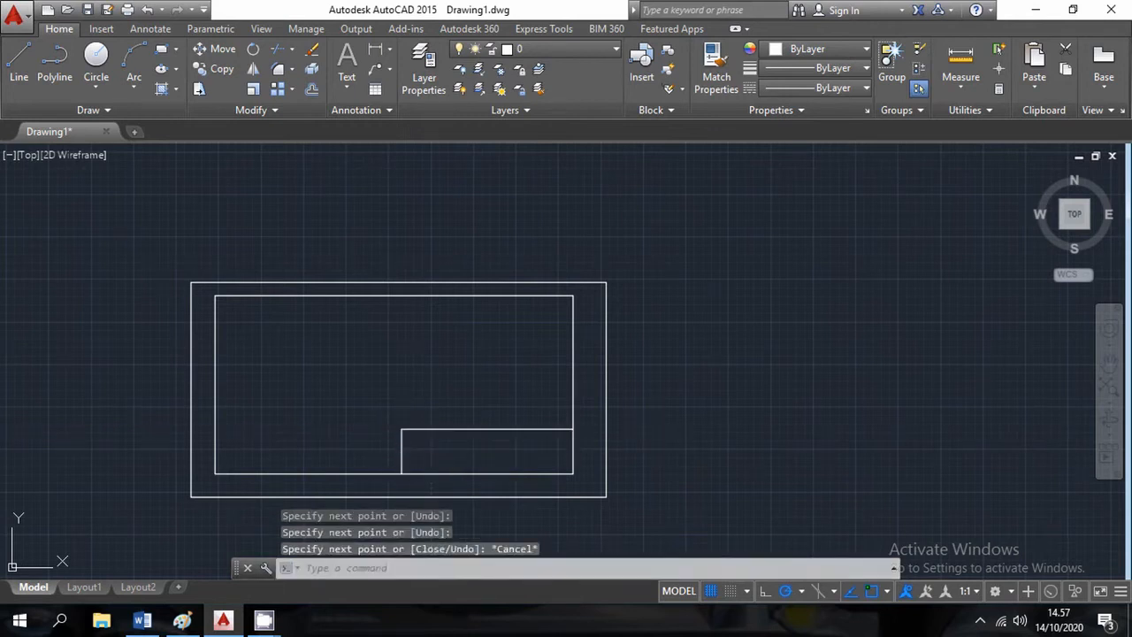
Step: Start a cross-shaped view layout inside the border, drawing its about 312-unit left edge and the stepped upper arm
middle_drag(450, 261, 584, 177)
key(Return)
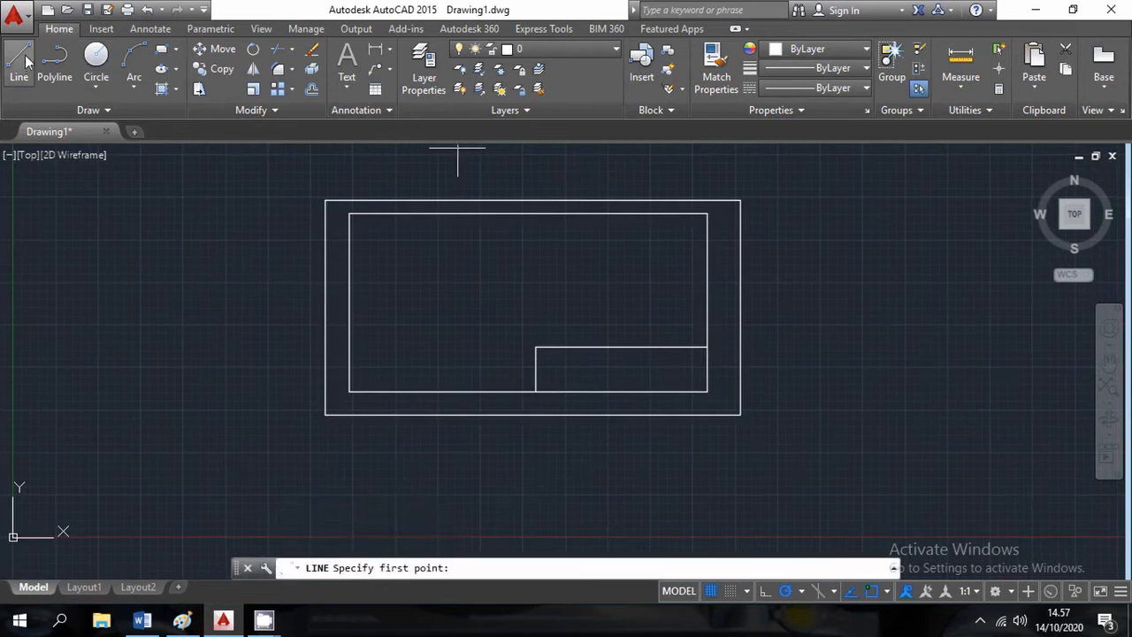
middle_drag(379, 235, 341, 275)
click(350, 354)
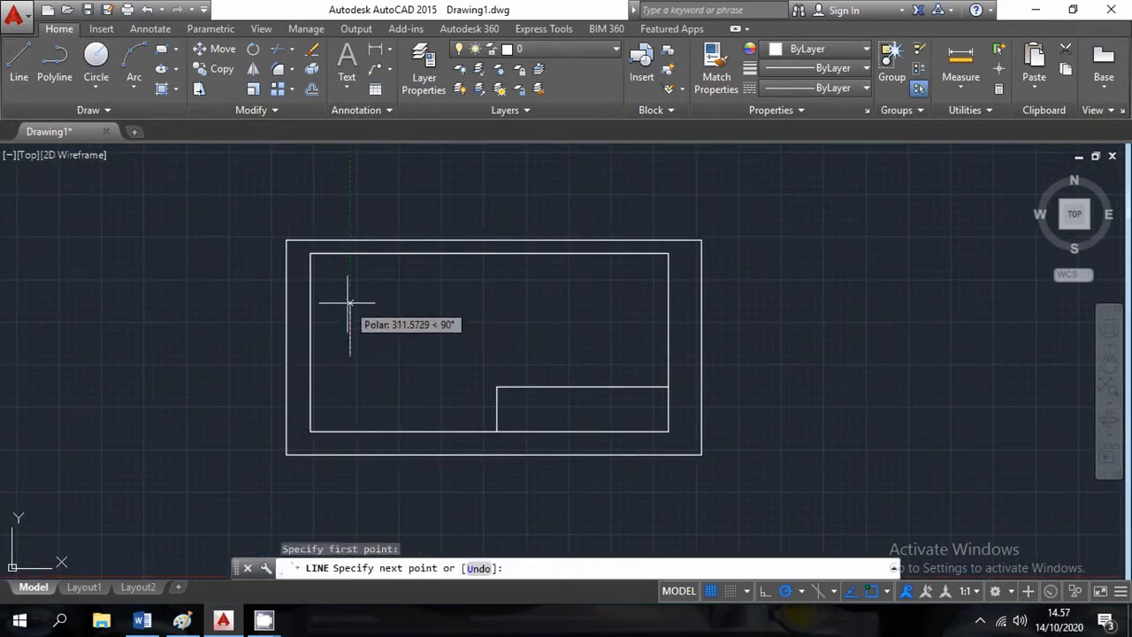
click(349, 303)
click(395, 302)
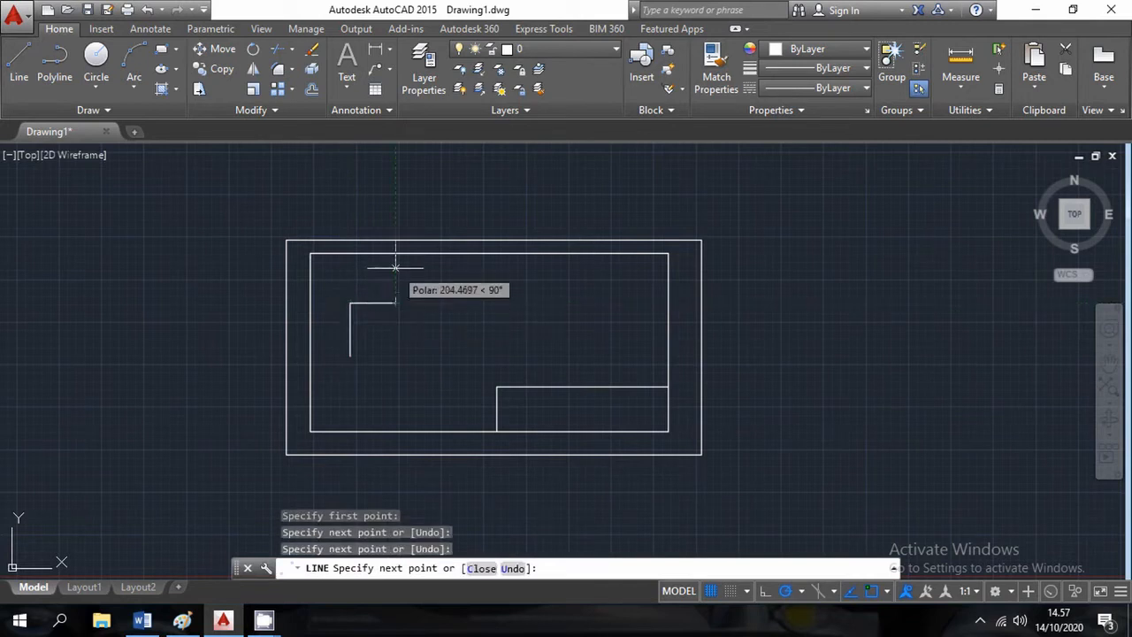
click(396, 262)
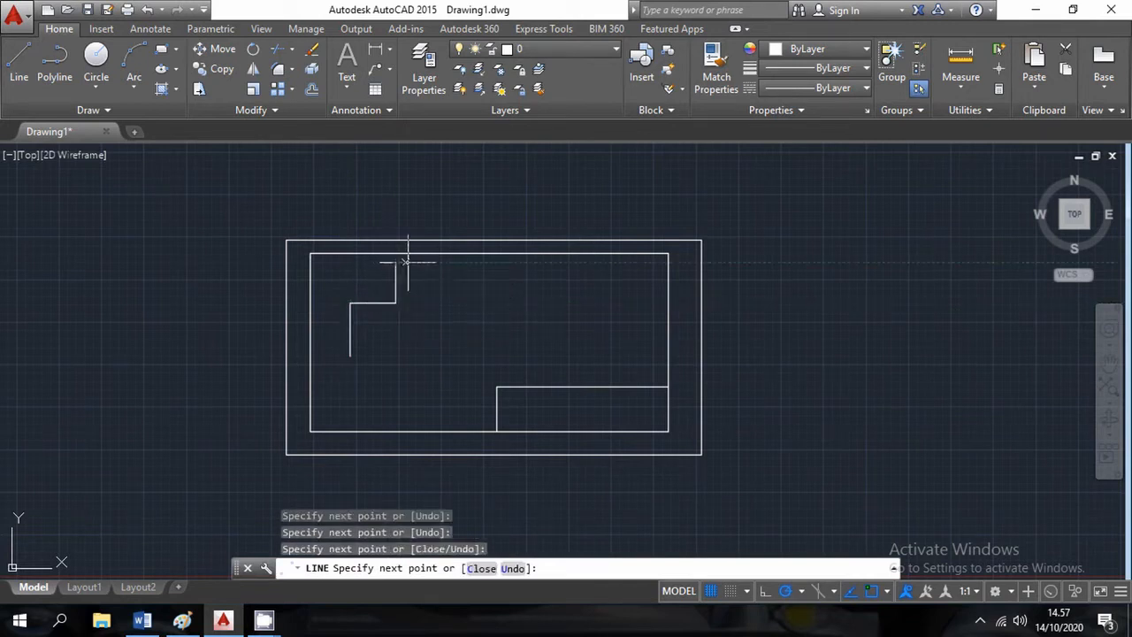
click(456, 262)
click(456, 301)
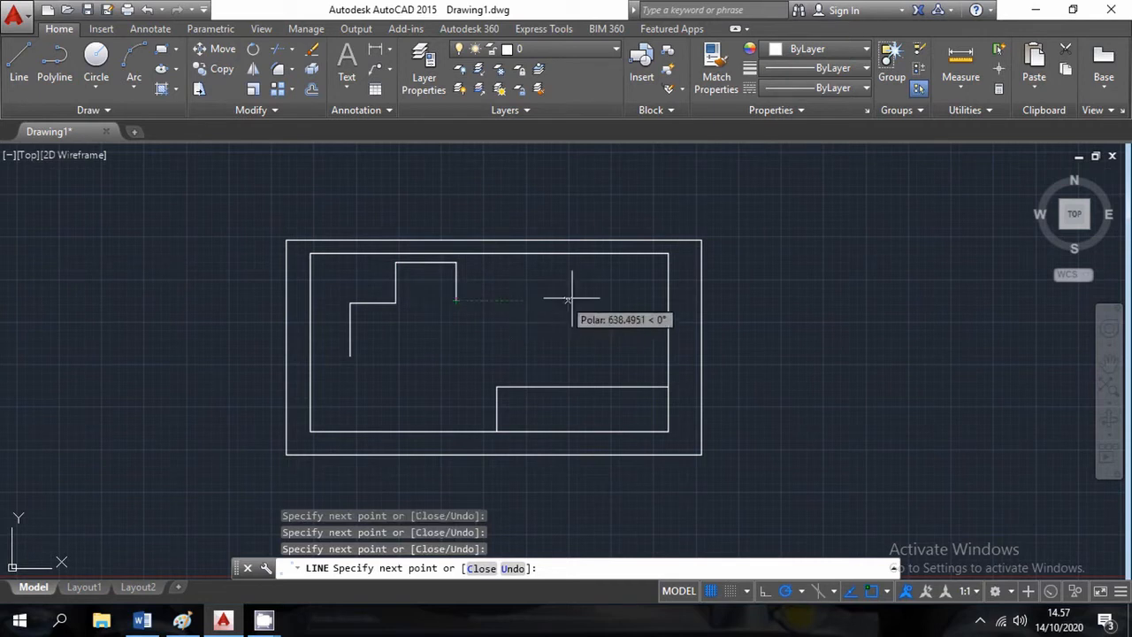
Step: Continue the cross outline around the long right arm and the lower arm, closing it at the starting point
click(589, 301)
click(589, 349)
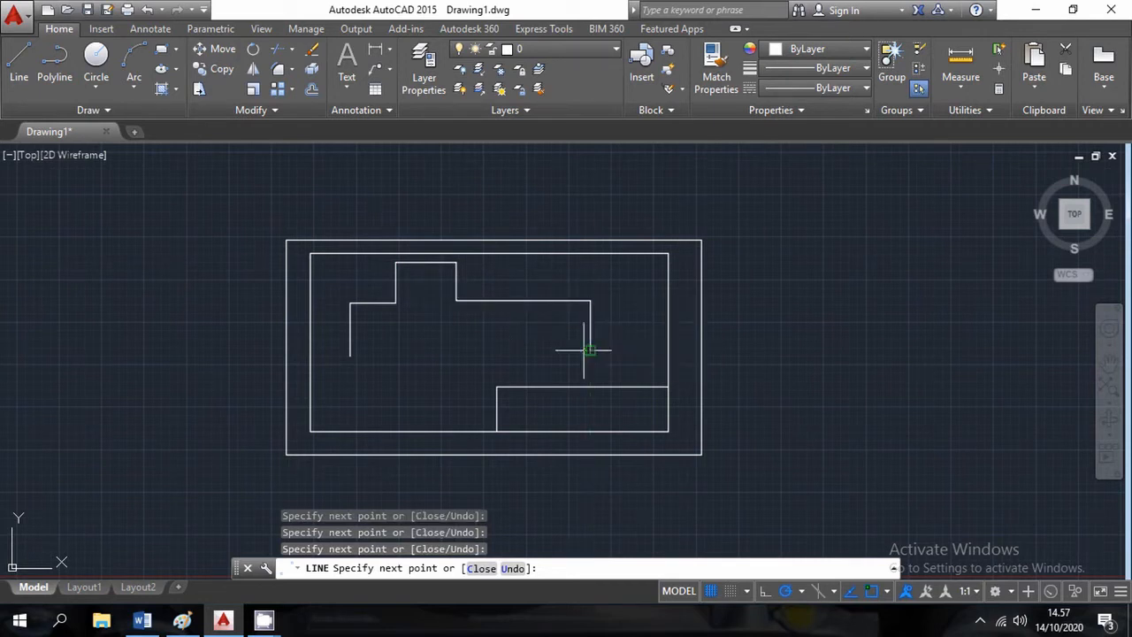
click(455, 349)
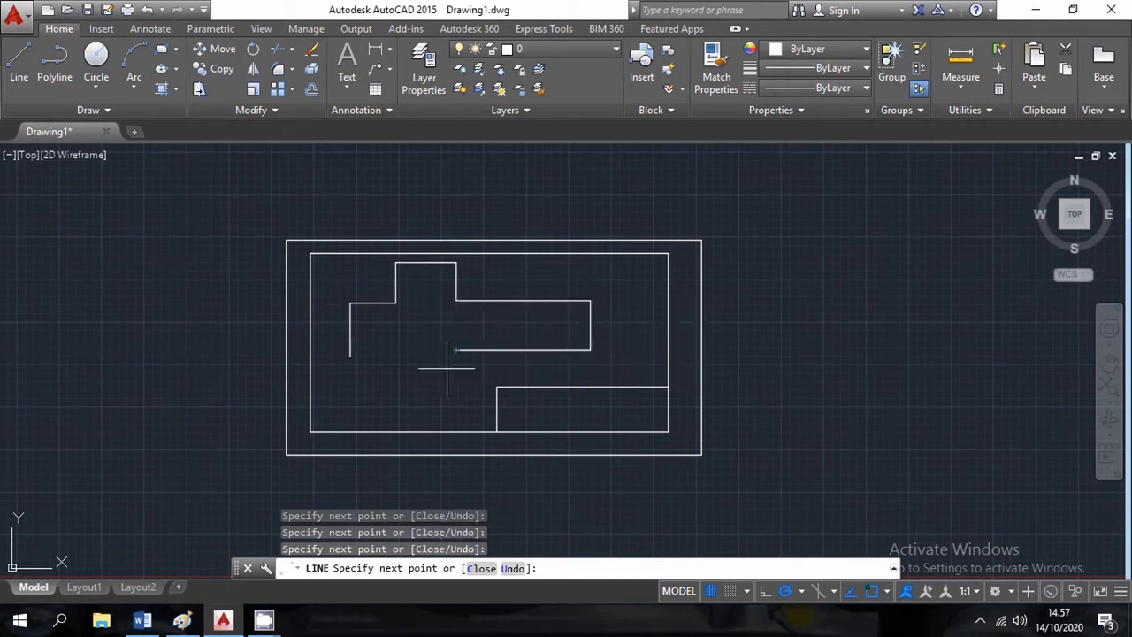
click(456, 389)
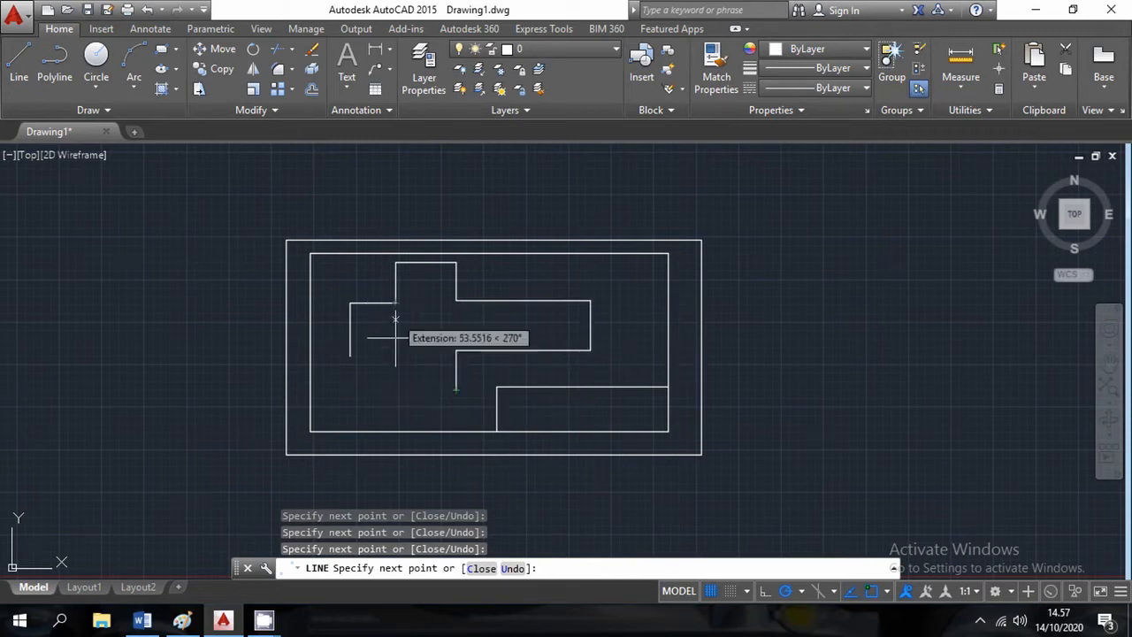
click(396, 388)
click(395, 353)
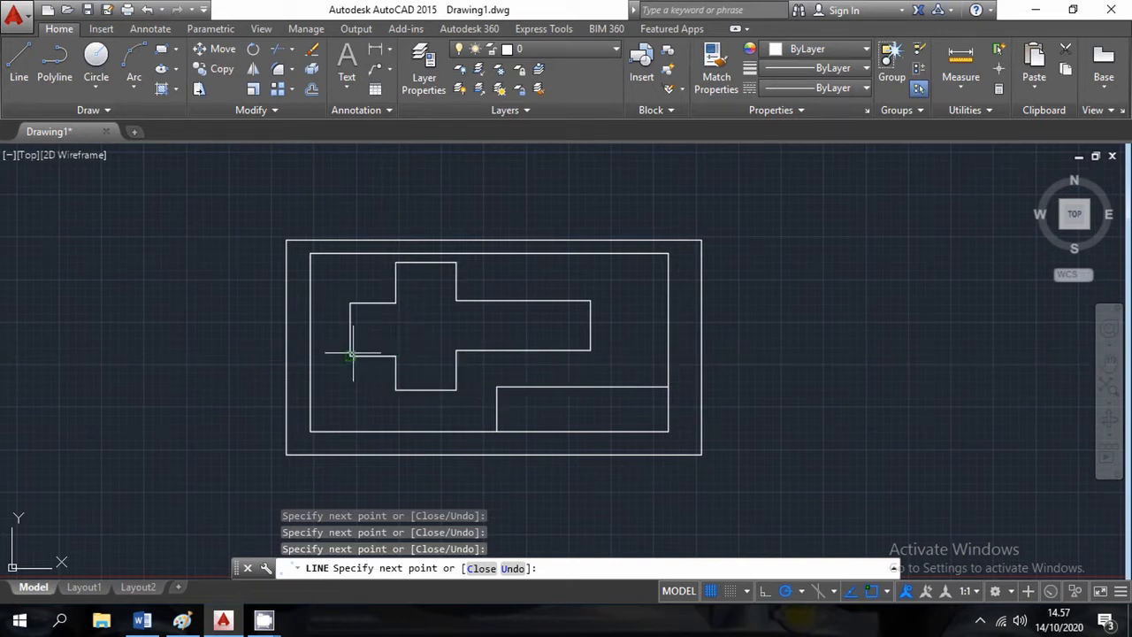
click(351, 352)
key(Escape)
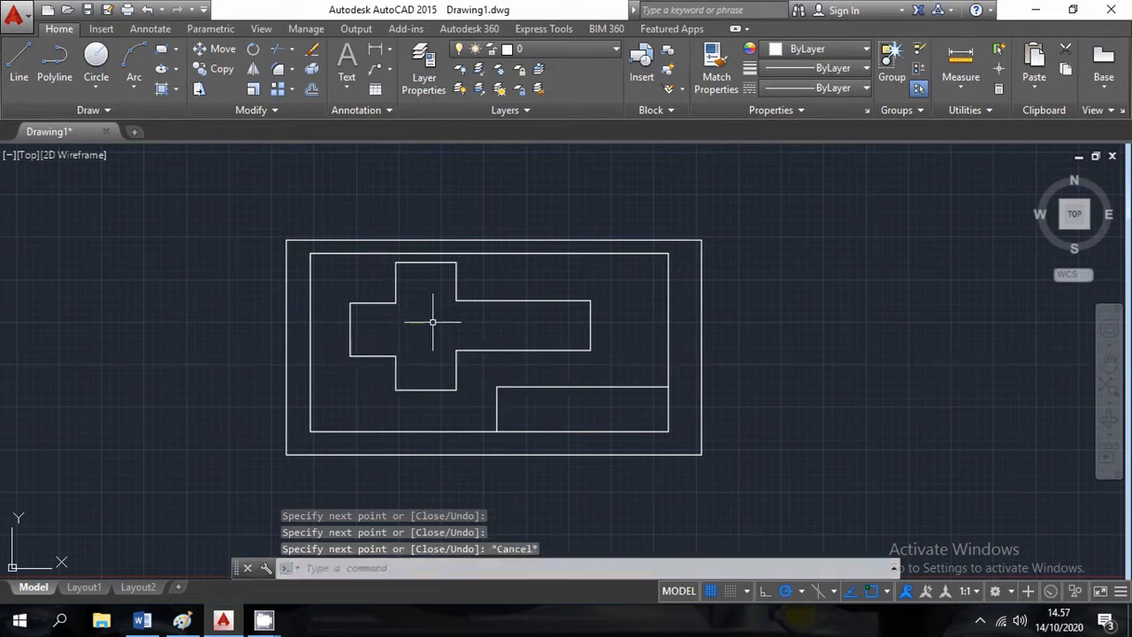
Step: Draw four connected lines around the centre of the cross to separate the middle view from its four arms
text(l)
key(Return)
click(395, 301)
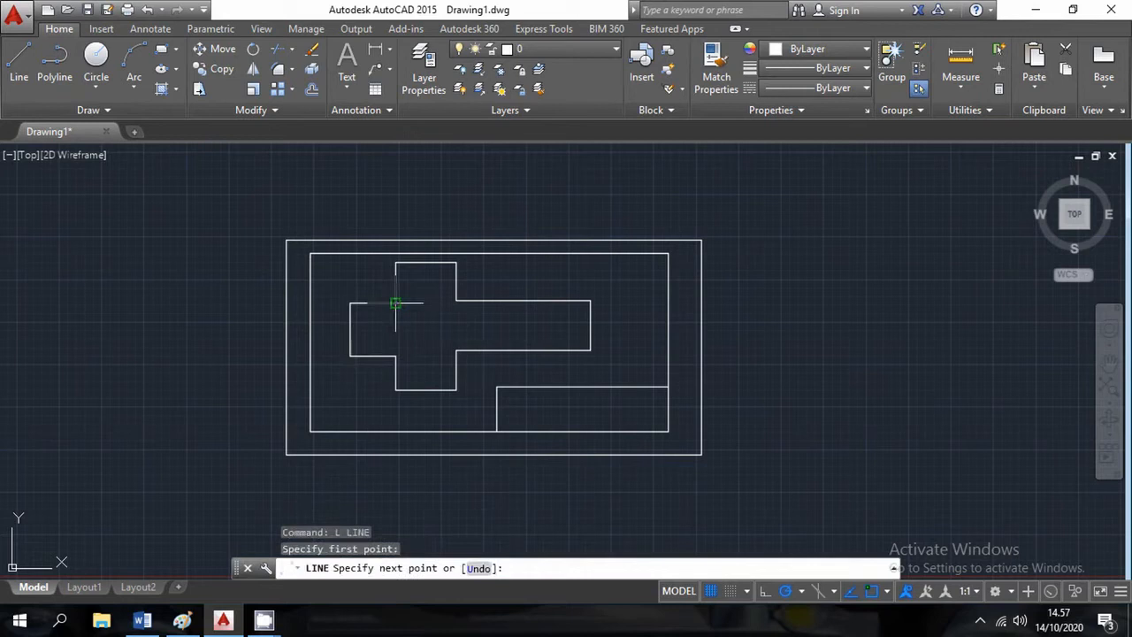
click(395, 356)
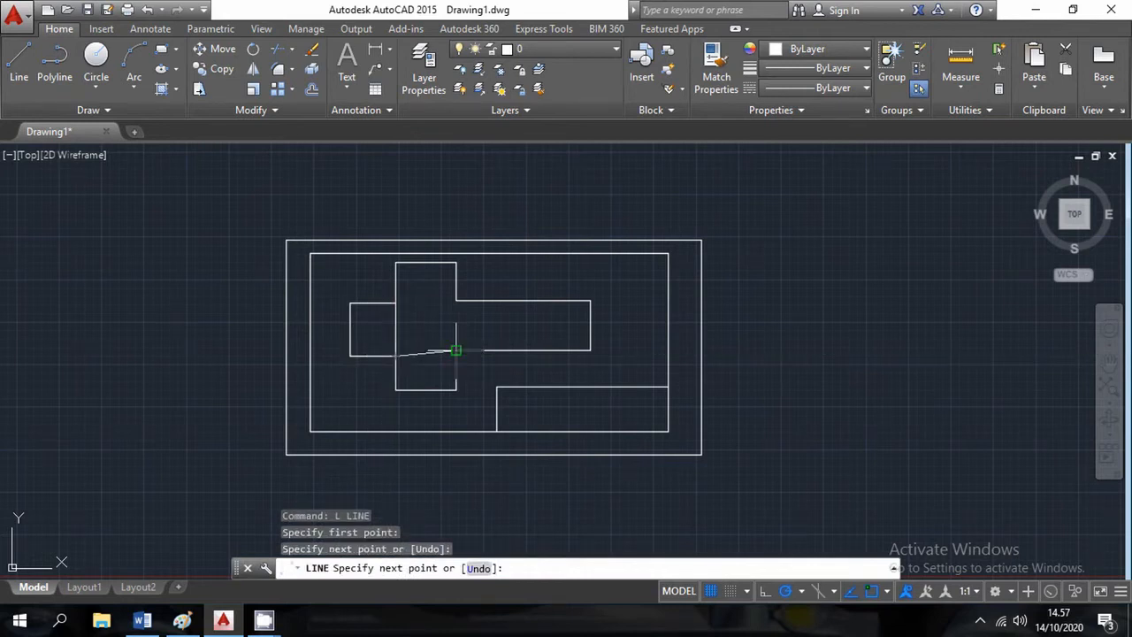
scroll(465, 366, up, 5)
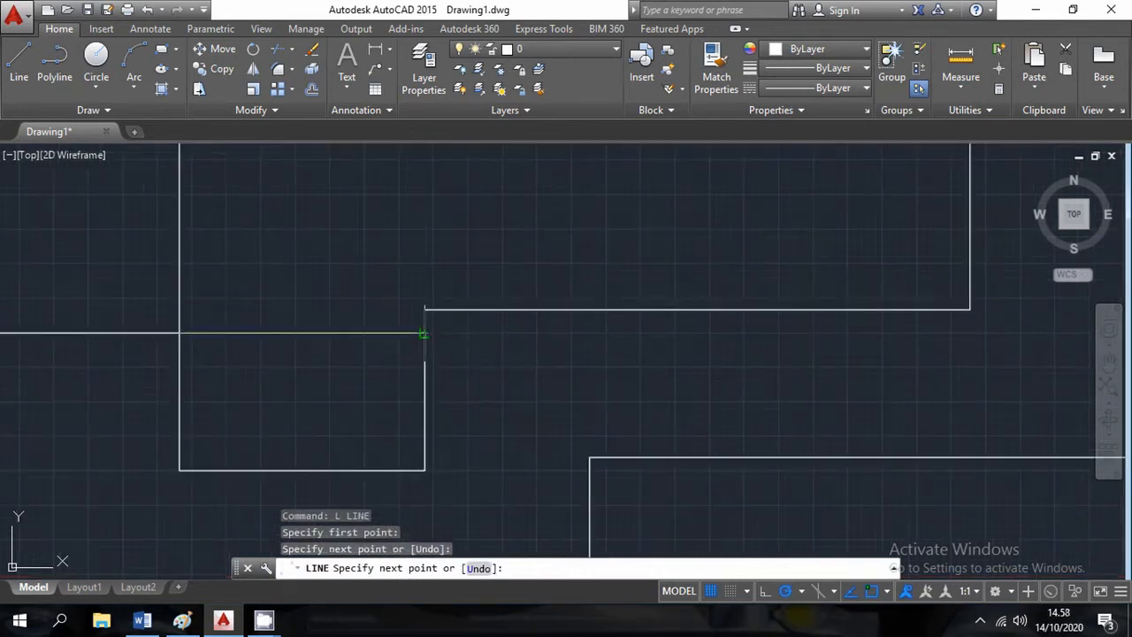
click(424, 333)
scroll(434, 316, down, 4)
click(423, 237)
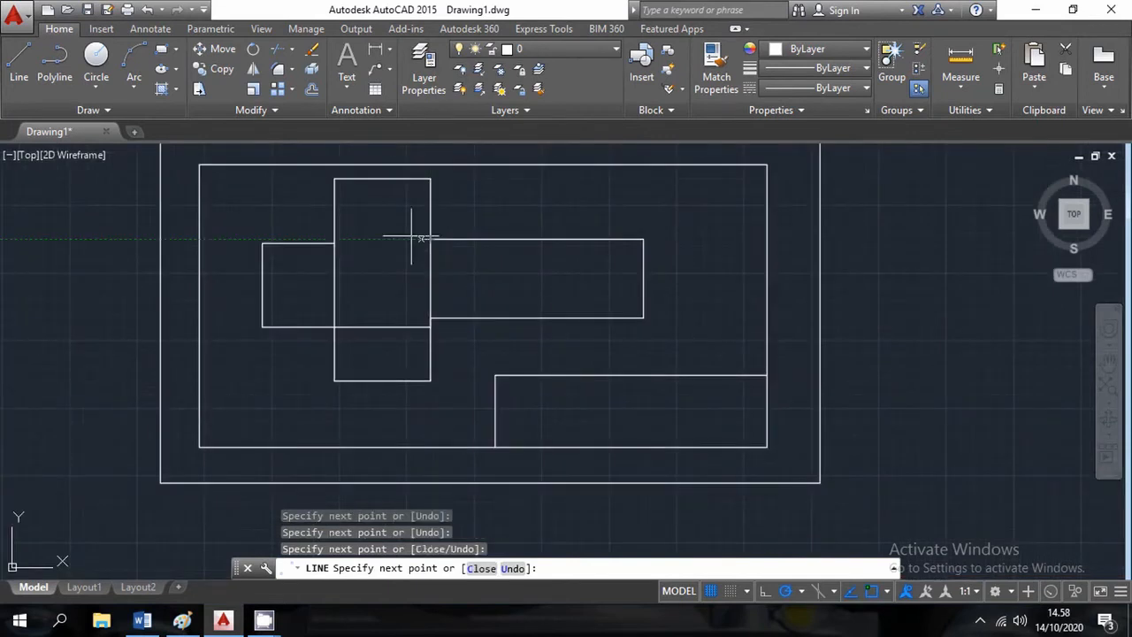
click(334, 242)
key(Escape)
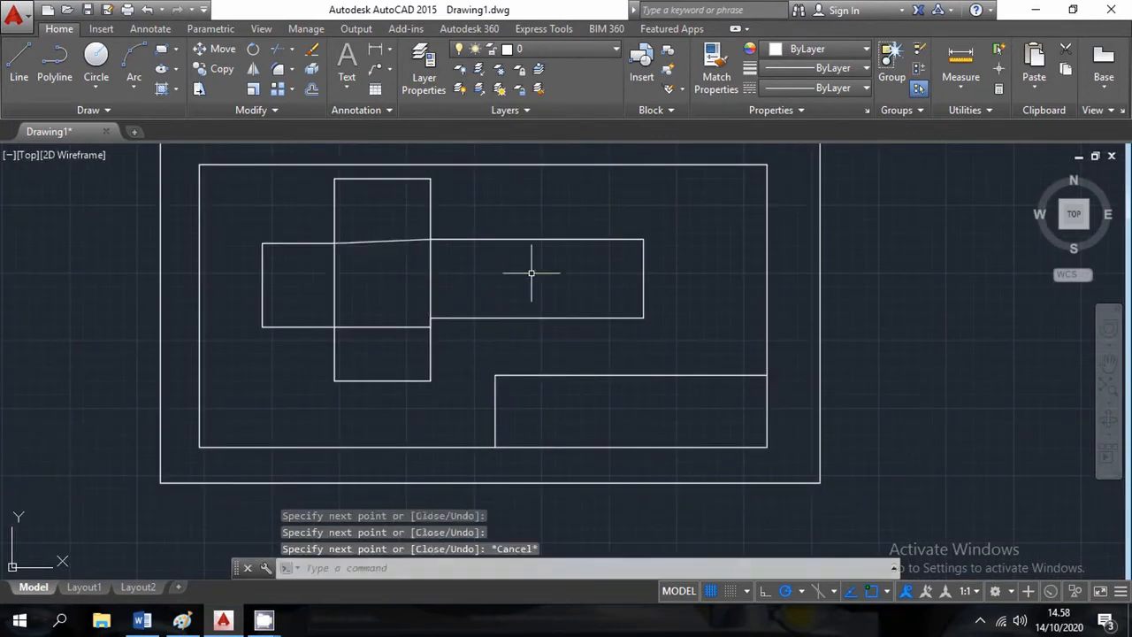
Step: Erase the whole cross-shaped view layout from inside the inner border
mouse_move(548, 288)
middle_down()
mouse_move(513, 336)
mouse_move(347, 319)
middle_up()
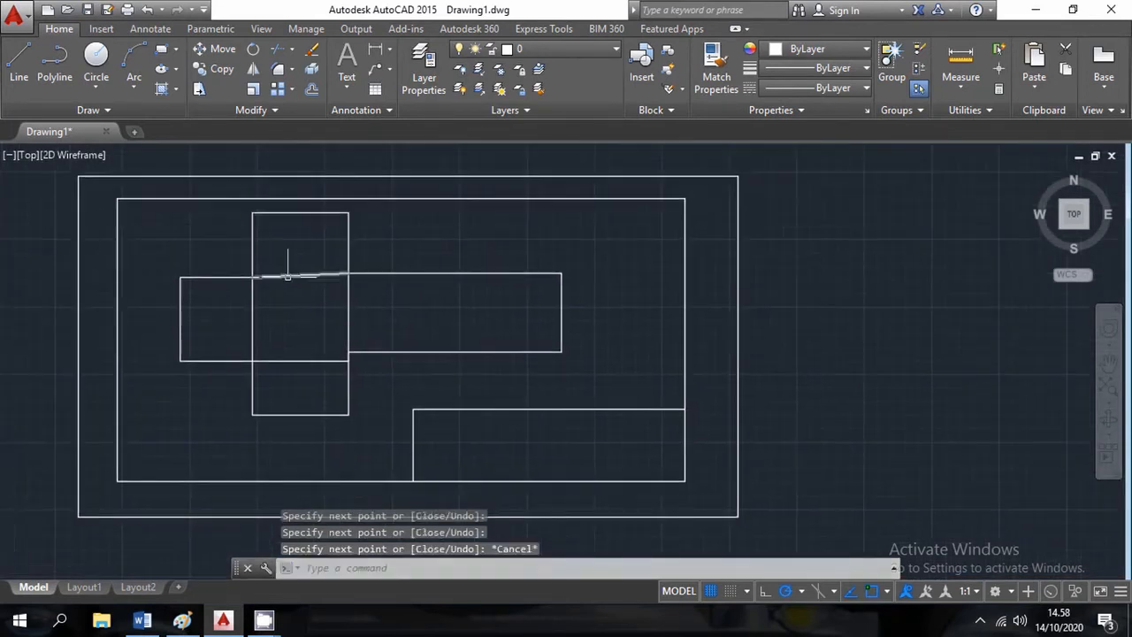
scroll(286, 265, down, 2)
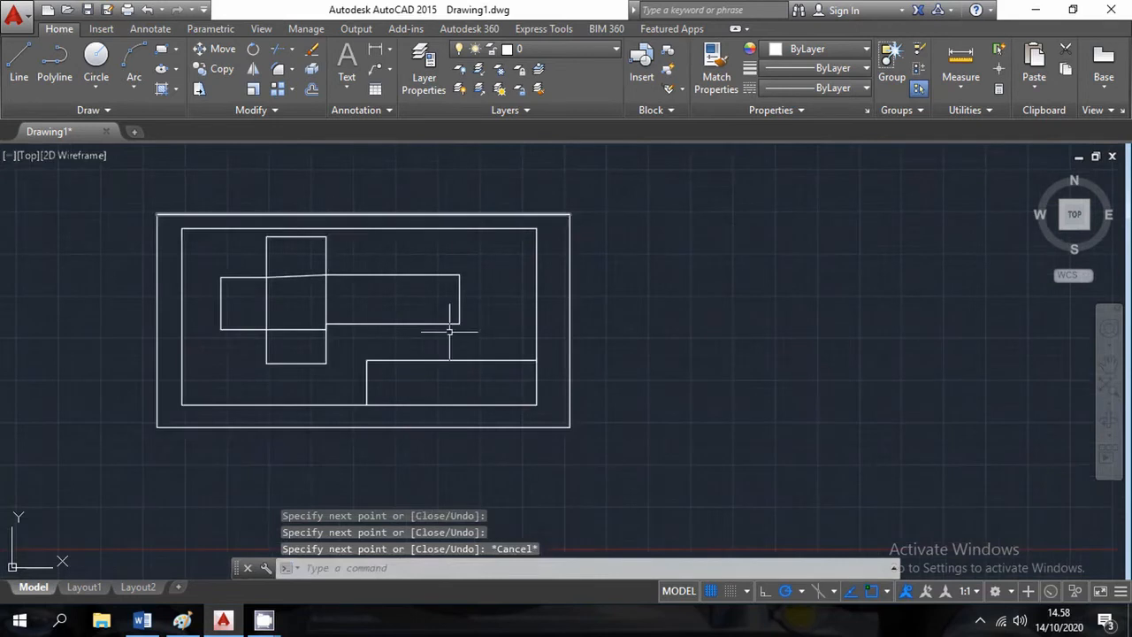
click(211, 222)
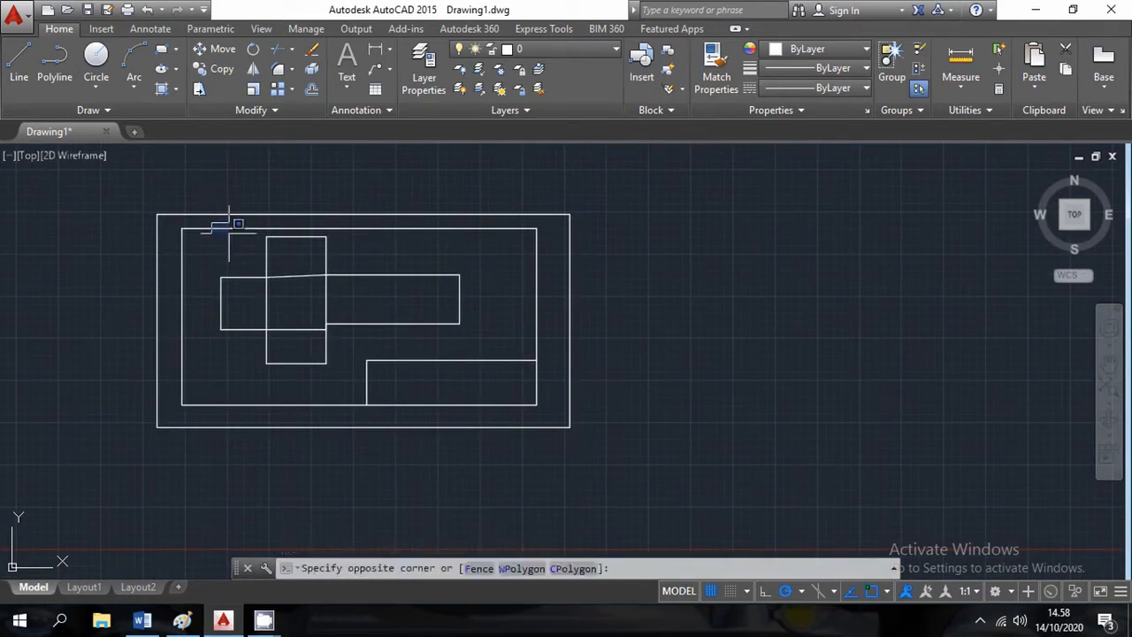
click(467, 383)
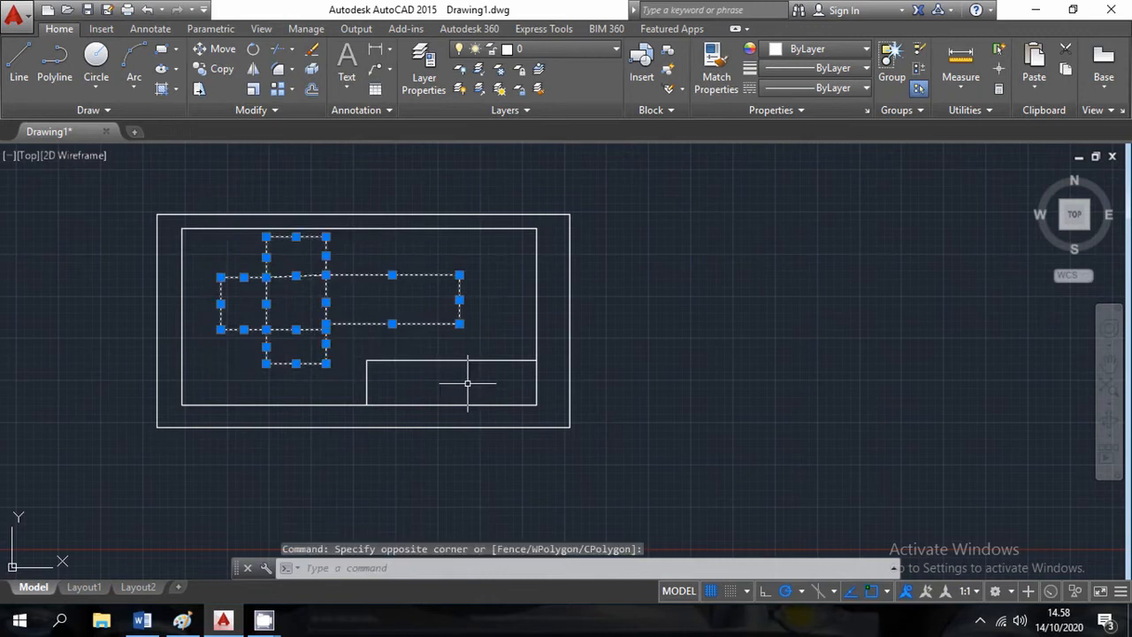
key(Delete)
Step: Erase the outer frame, the inner border and the title block box to empty the drawing
middle_drag(534, 319, 182, 288)
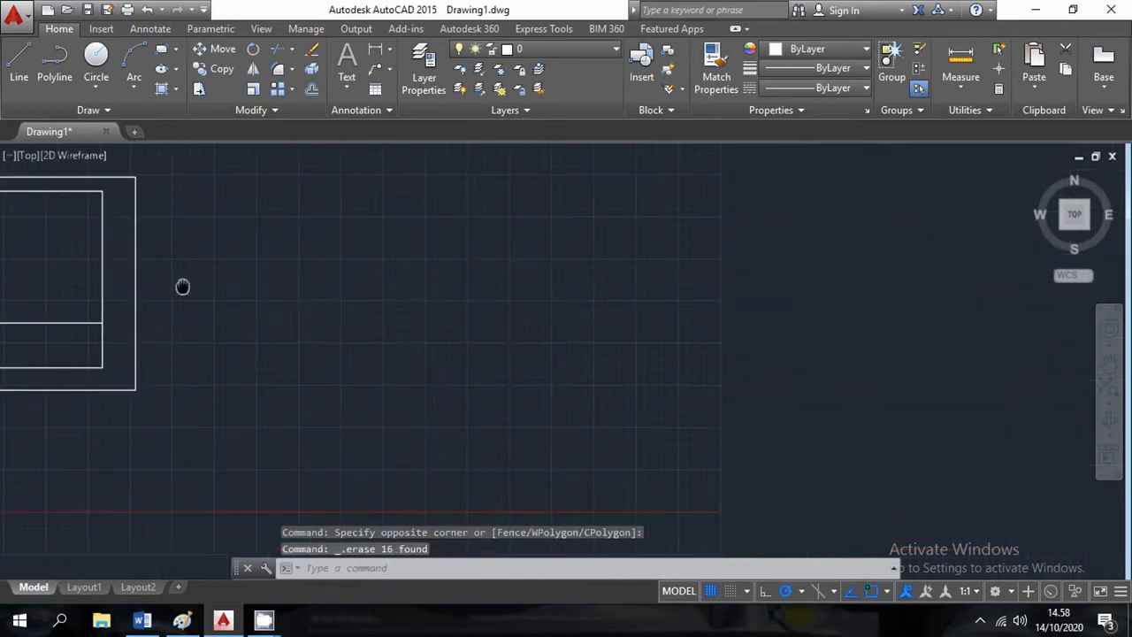
scroll(212, 302, down, 5)
middle_drag(257, 313, 381, 358)
click(130, 266)
click(472, 426)
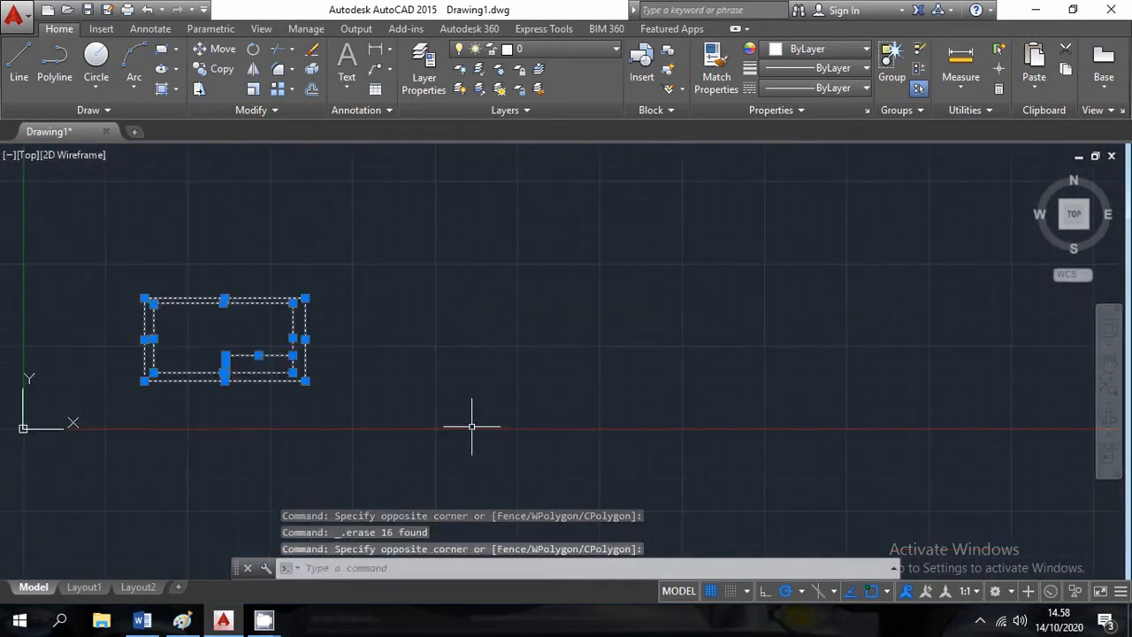
key(Delete)
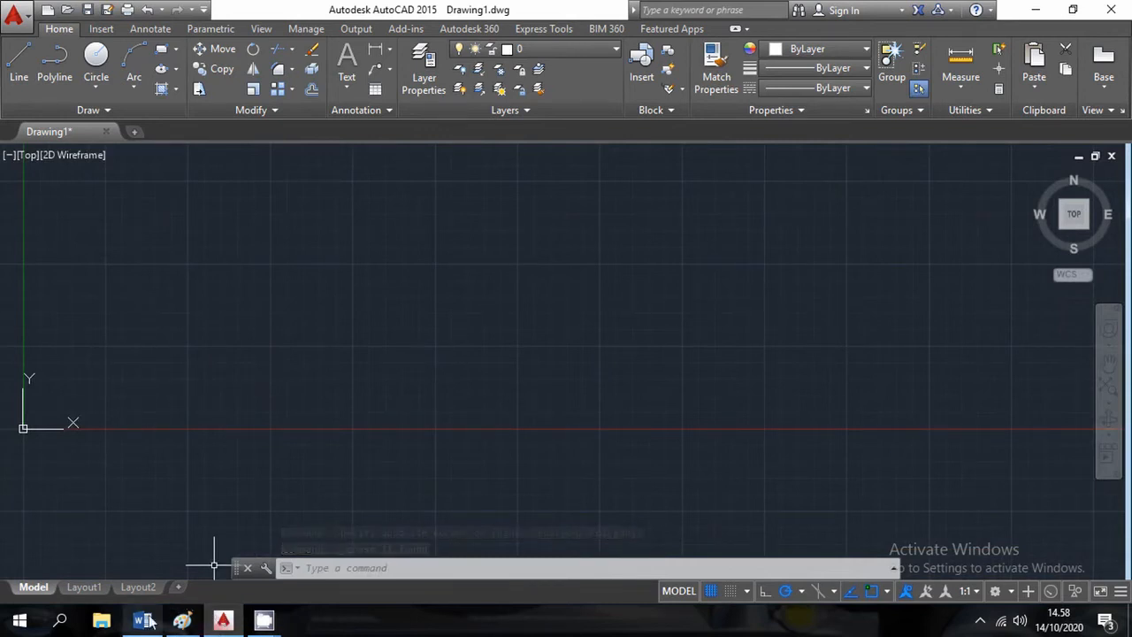
Step: Check the Tugas 2-2 sheet in Word, and in Paint circle the bracketed (60) and (80) dimensions freehand
mouse_move(144, 626)
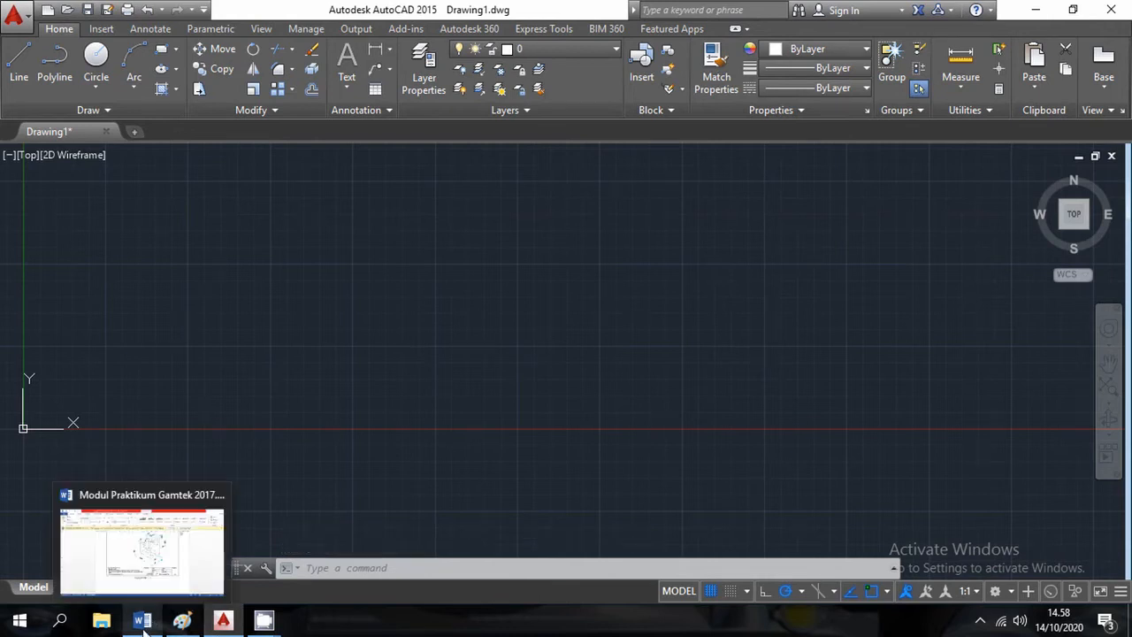
click(155, 543)
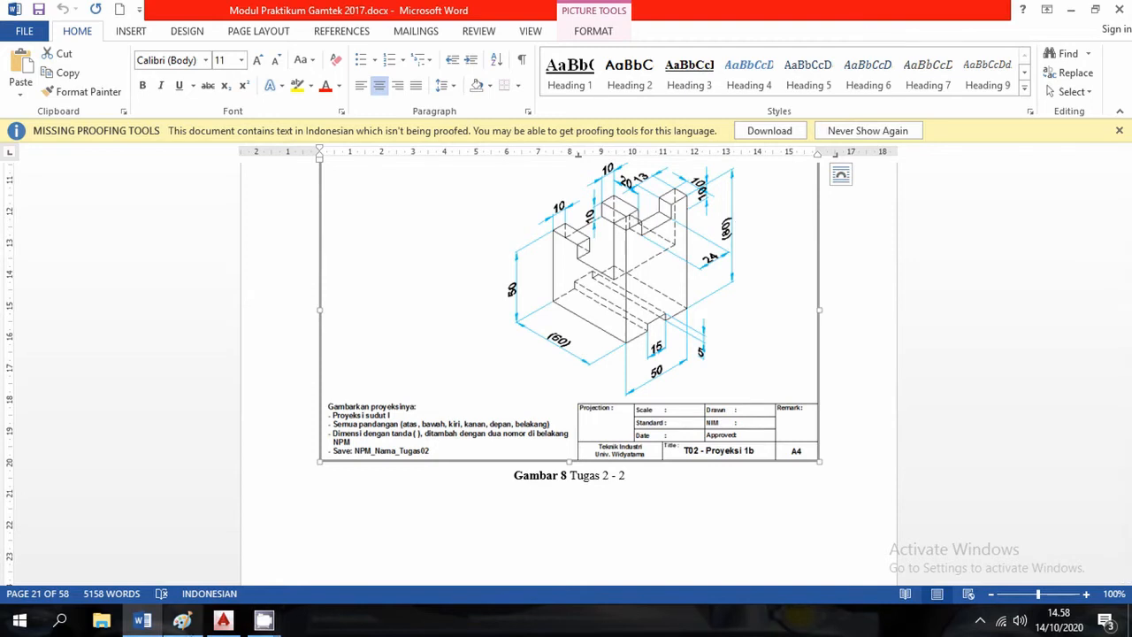
click(183, 620)
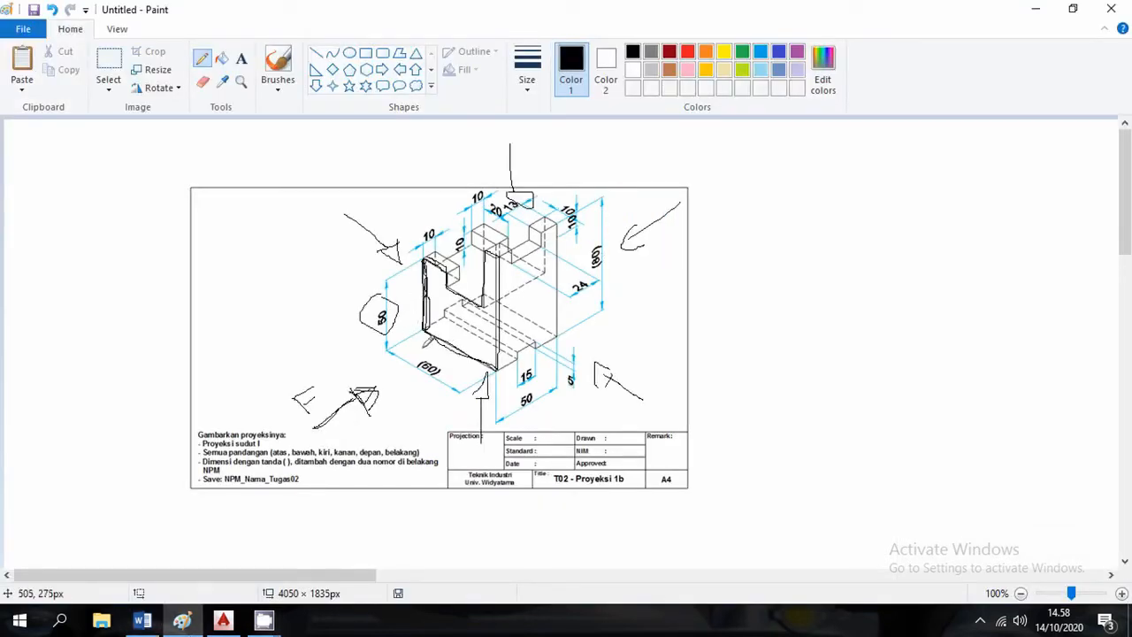
mouse_move(423, 349)
mouse_down()
mouse_move(405, 363)
mouse_move(430, 388)
mouse_move(453, 374)
mouse_move(431, 351)
mouse_up()
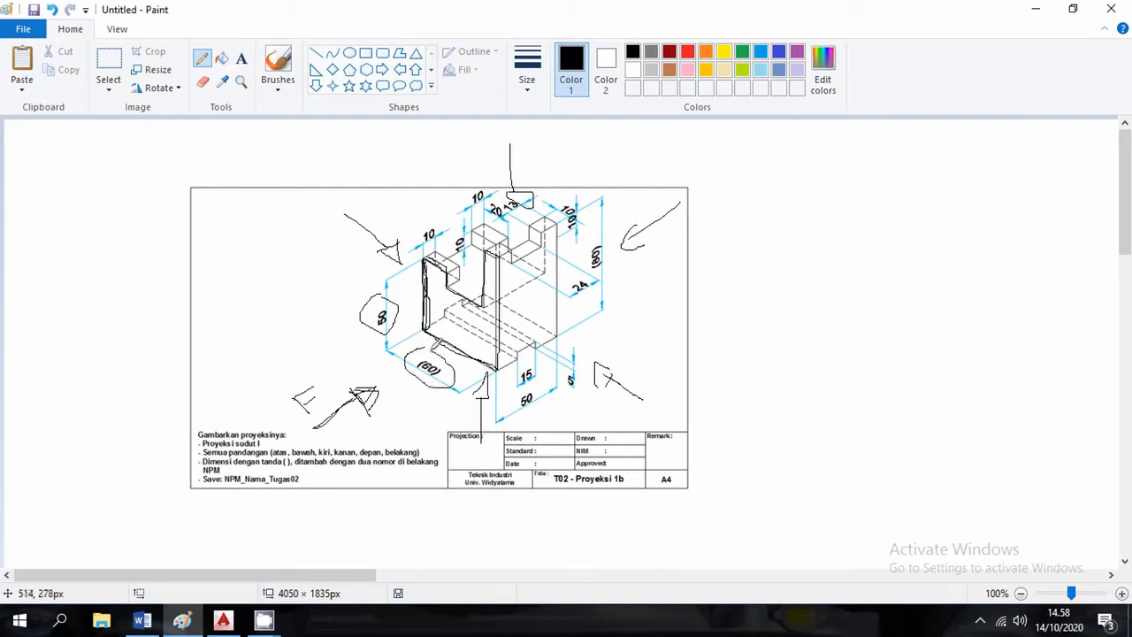
mouse_move(605, 219)
mouse_down()
mouse_move(588, 228)
mouse_move(580, 266)
mouse_move(614, 225)
mouse_up()
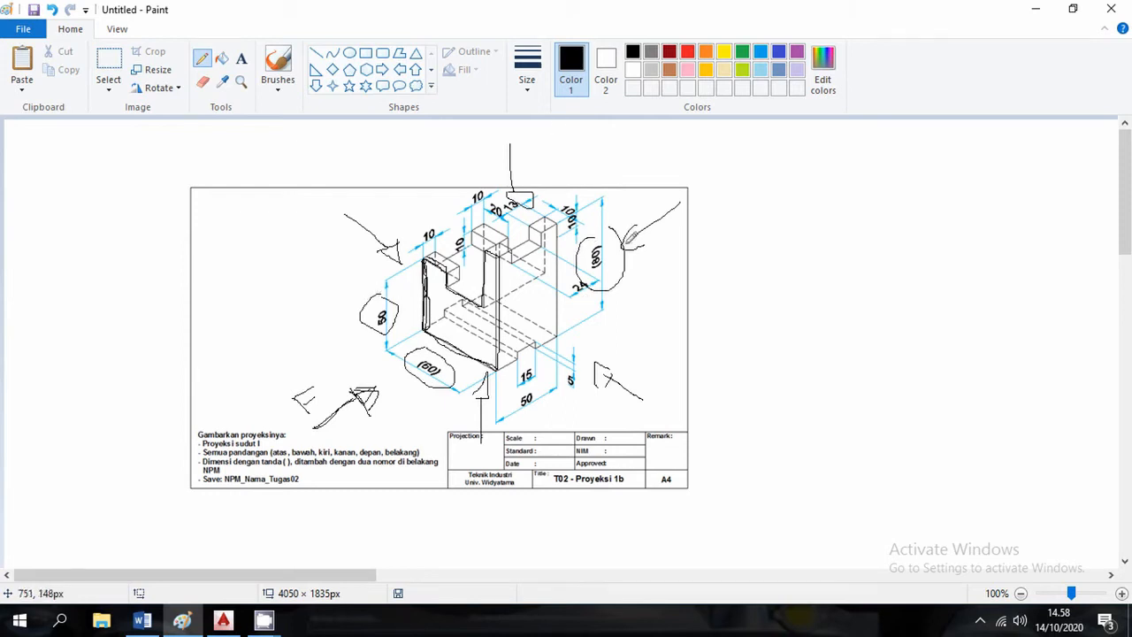
Step: Switch to AutoCAD and draw a rectangle's first two sides as lines: 80 horizontally to the right and 100 vertically upward
click(224, 621)
text(l)
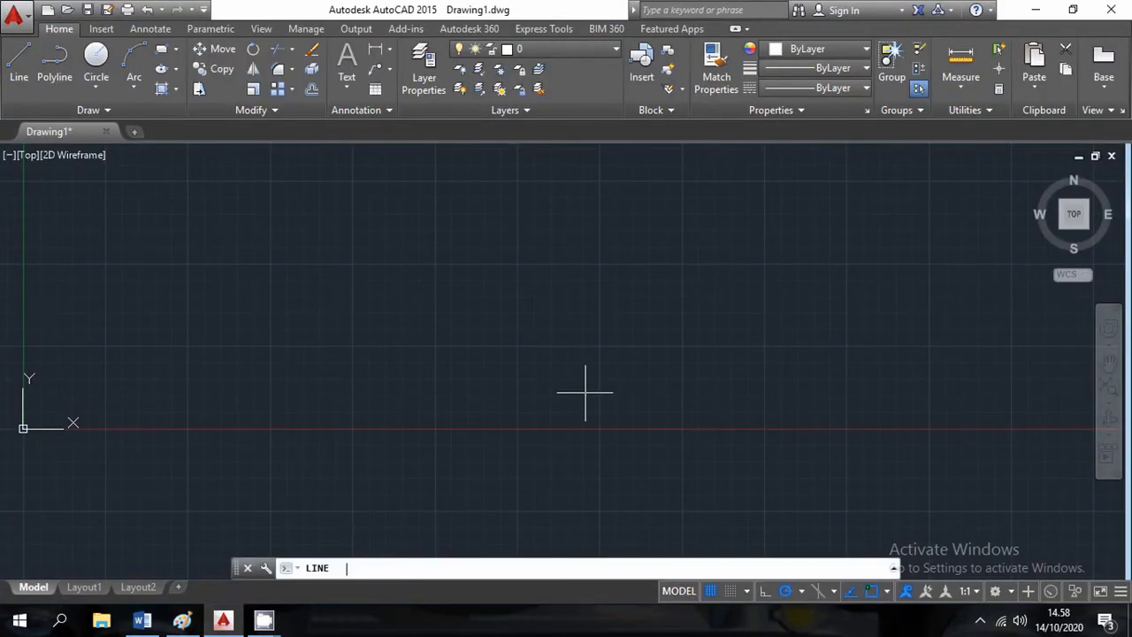
key(Return)
click(433, 381)
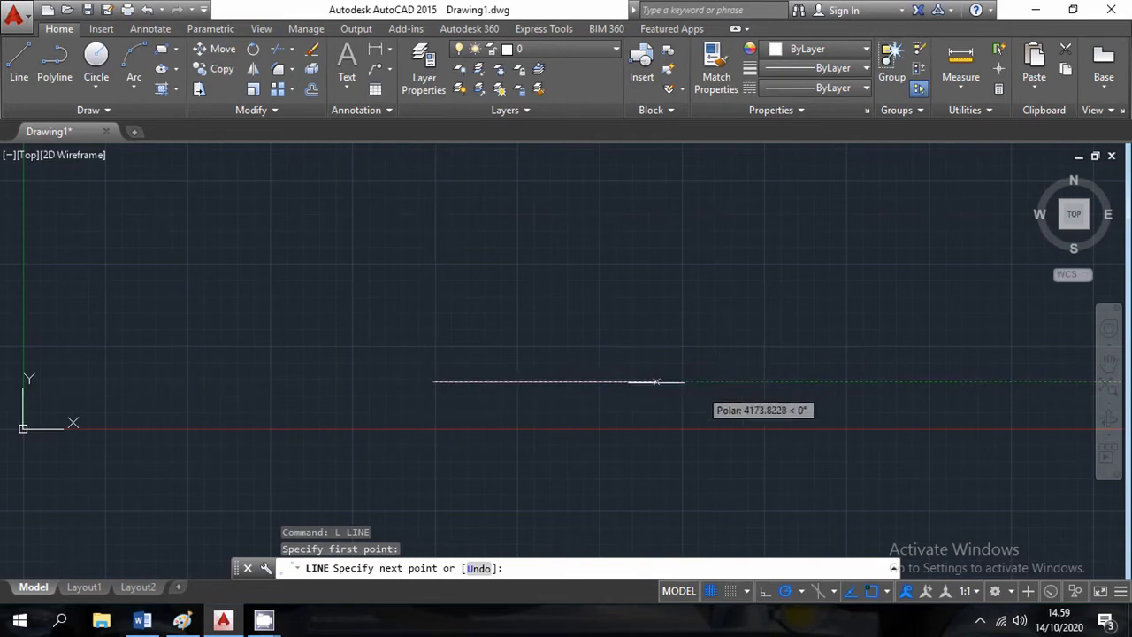
text(80)
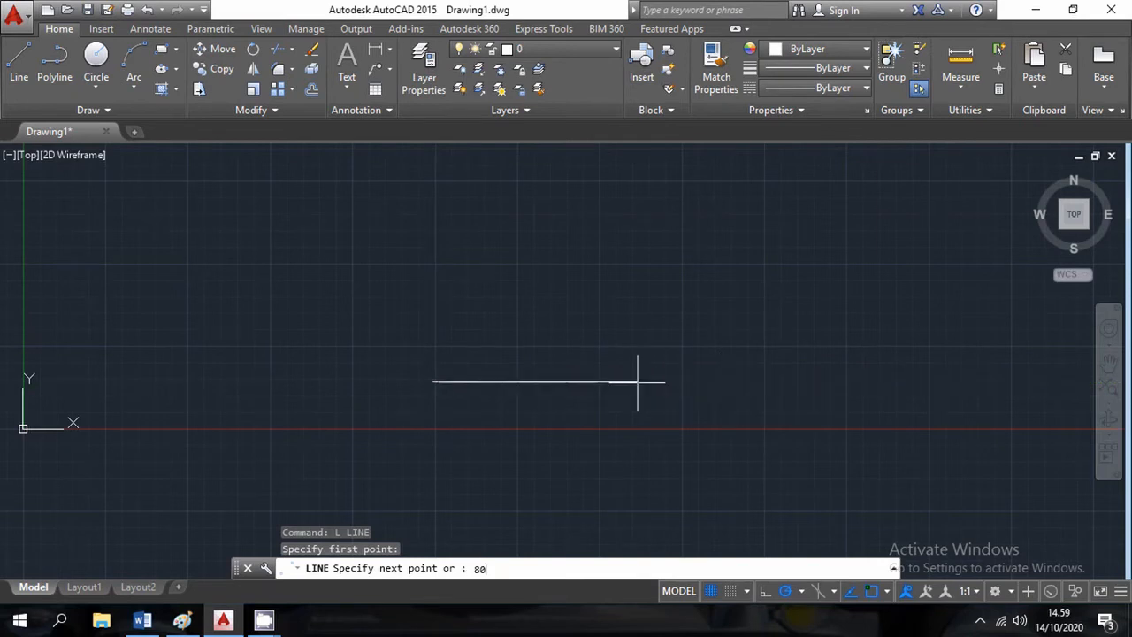
key(Return)
scroll(485, 352, up, 6)
middle_drag(395, 417, 450, 327)
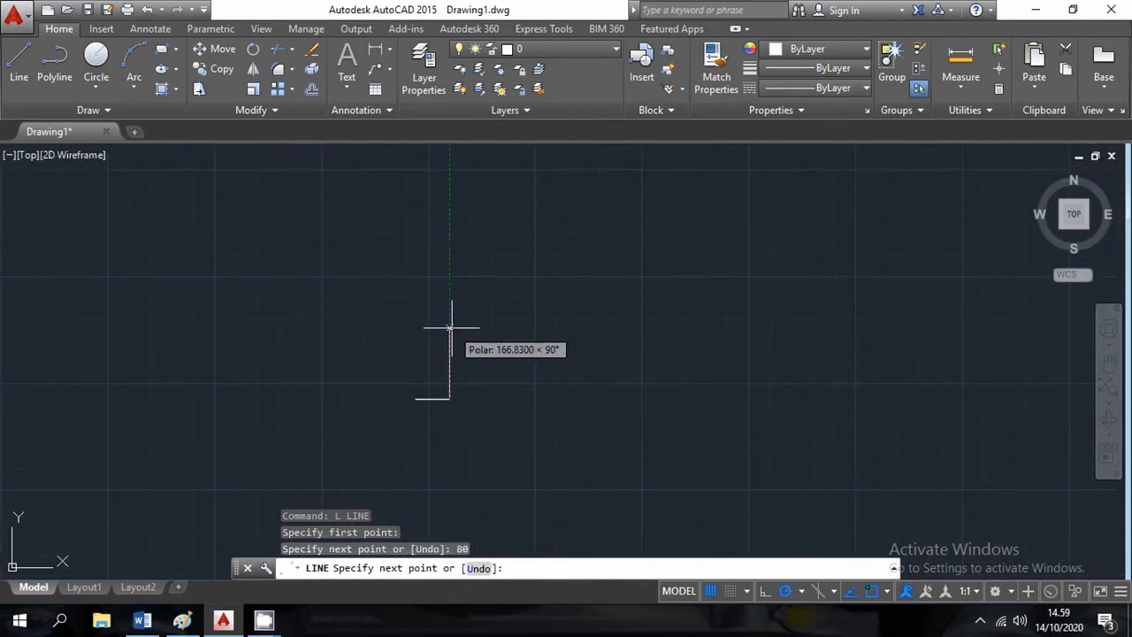
text(100)
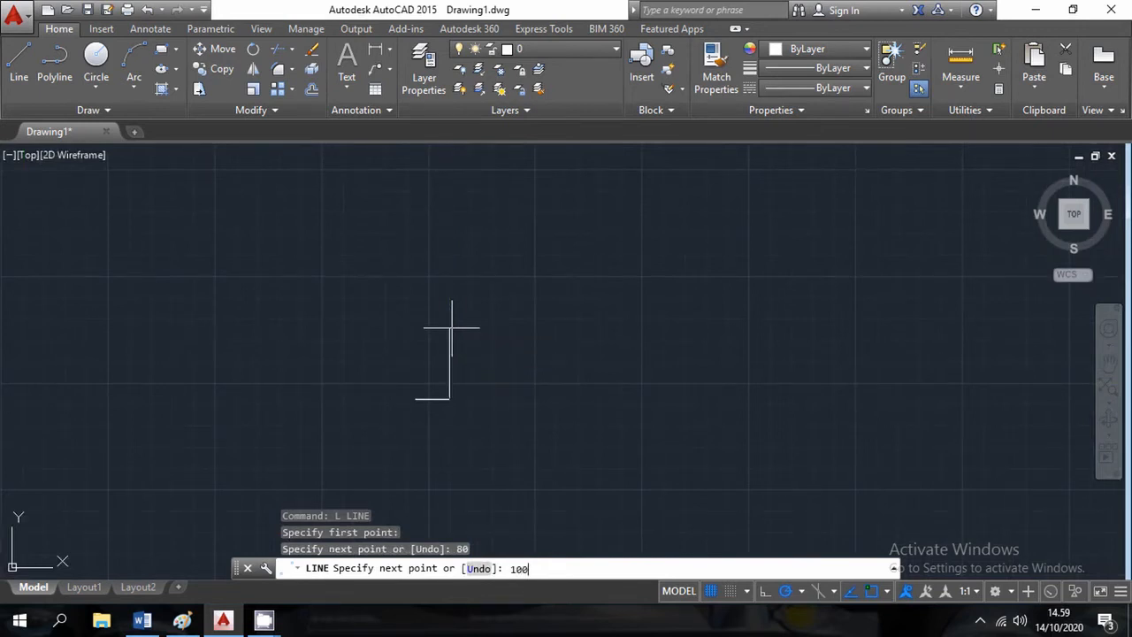
key(Return)
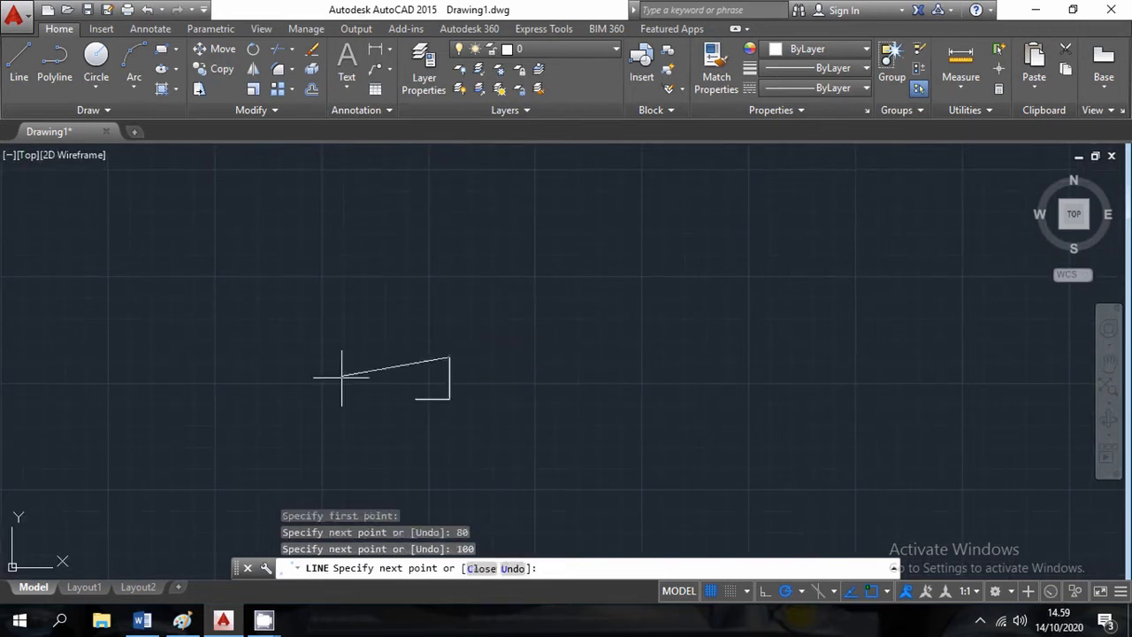
Step: Complete the 80 by 100 rectangle with an 80 long top line and a left side closing at the starting corner
scroll(366, 361, up, 4)
text(80)
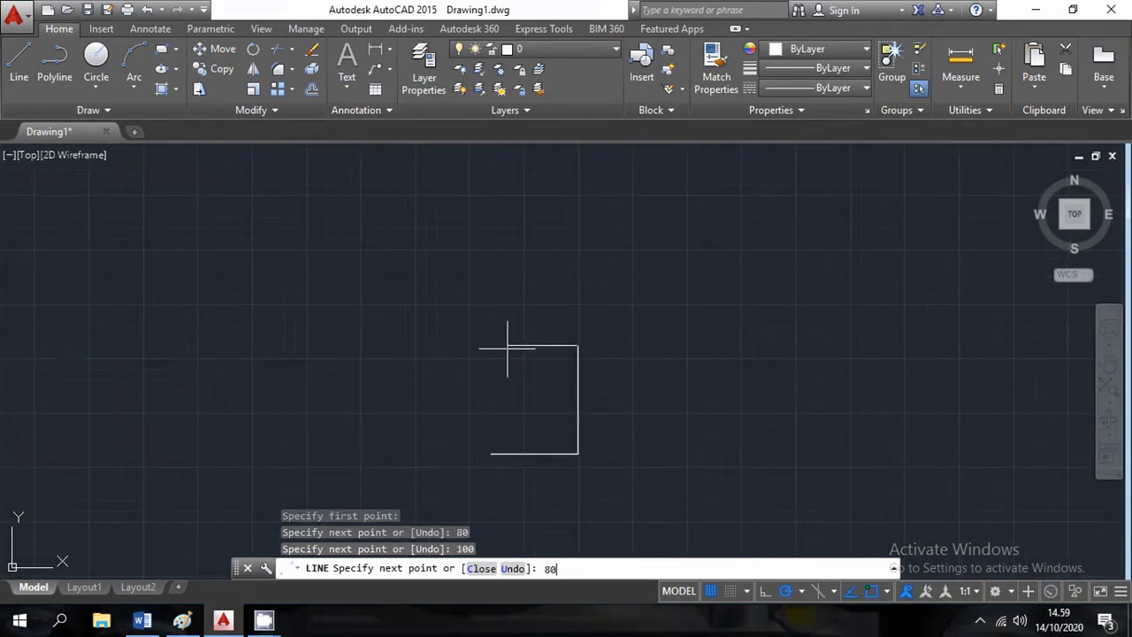
key(Return)
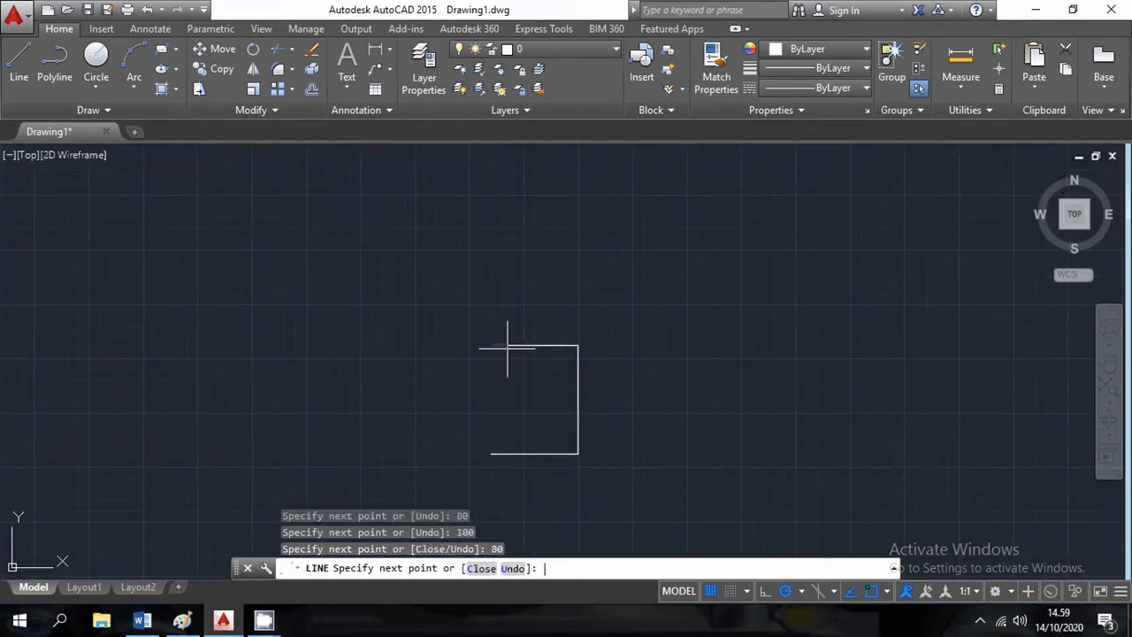
click(492, 454)
key(Escape)
Step: Restart the Line command, switch to Paint, add a freehand stroke on the part, and undo the last three strokes, including the (60) and (80) circles
right_click(846, 352)
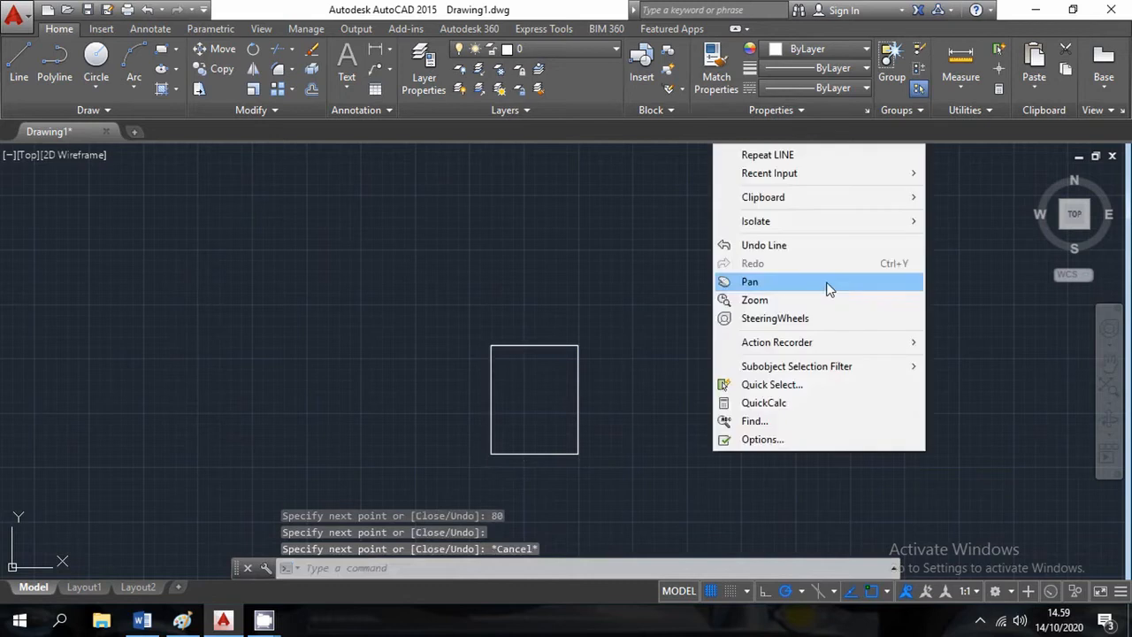
click(784, 151)
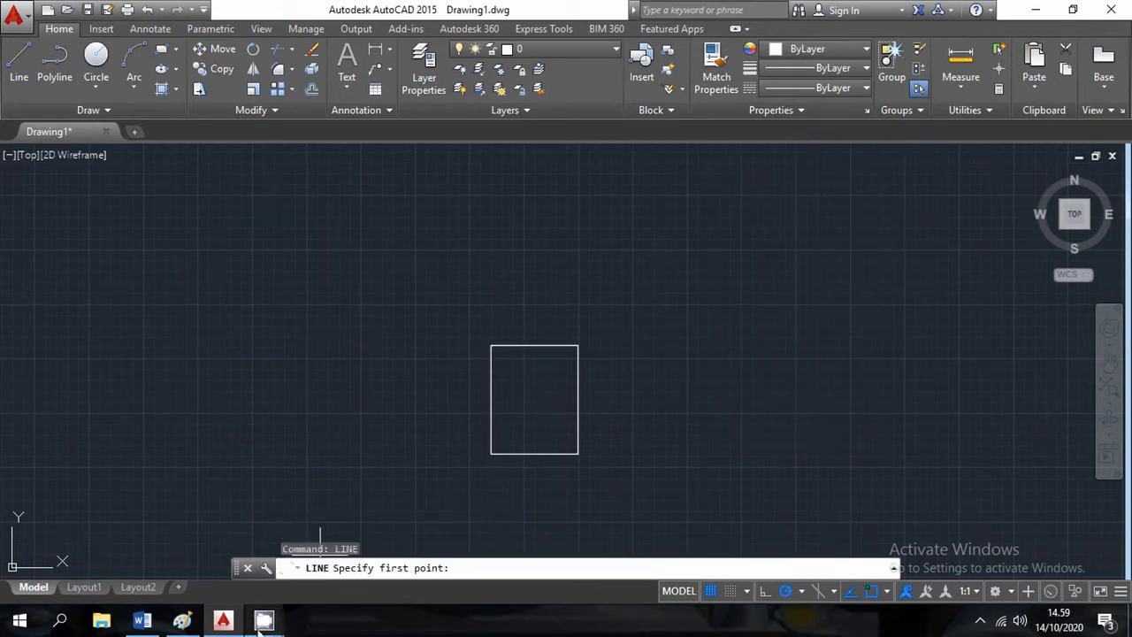
click(183, 620)
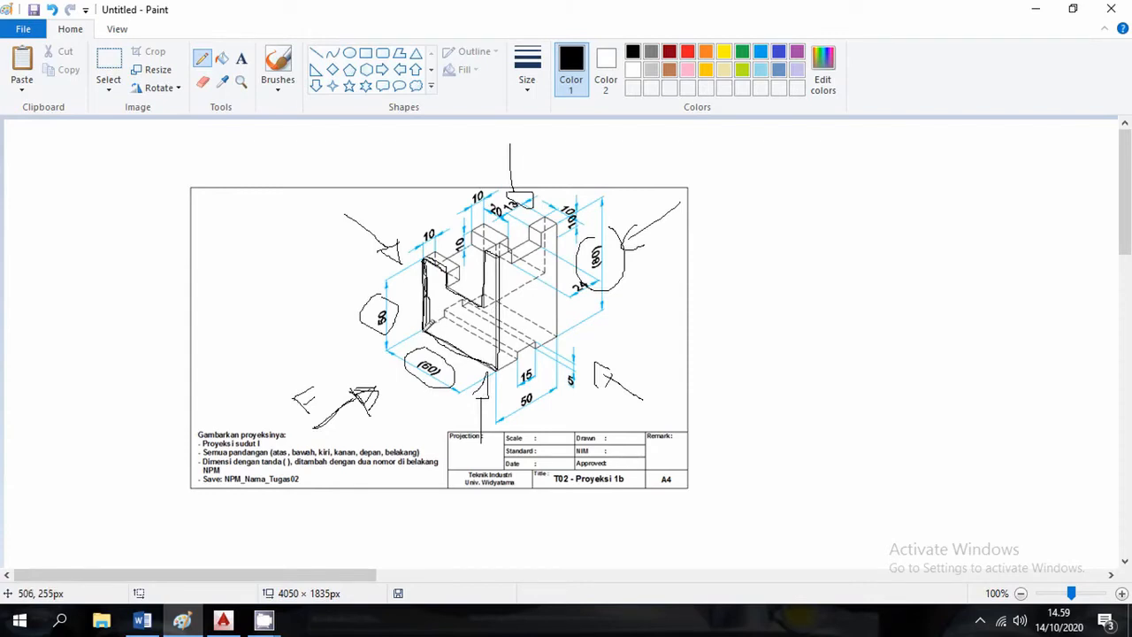
drag(444, 313, 500, 281)
key(ctrl+z)
key(ctrl+z)
key(ctrl+z)
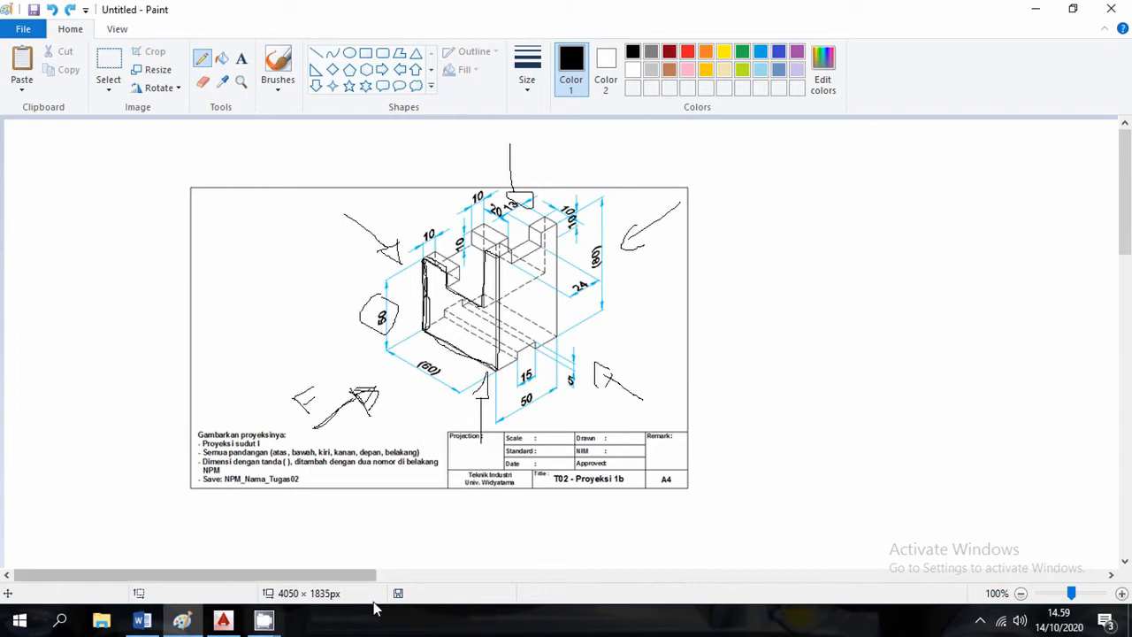
Step: In AutoCAD, draw a 70 wide box against the rectangle's left side, starting at its lower-left corner and ending at its upper-left corner
click(223, 620)
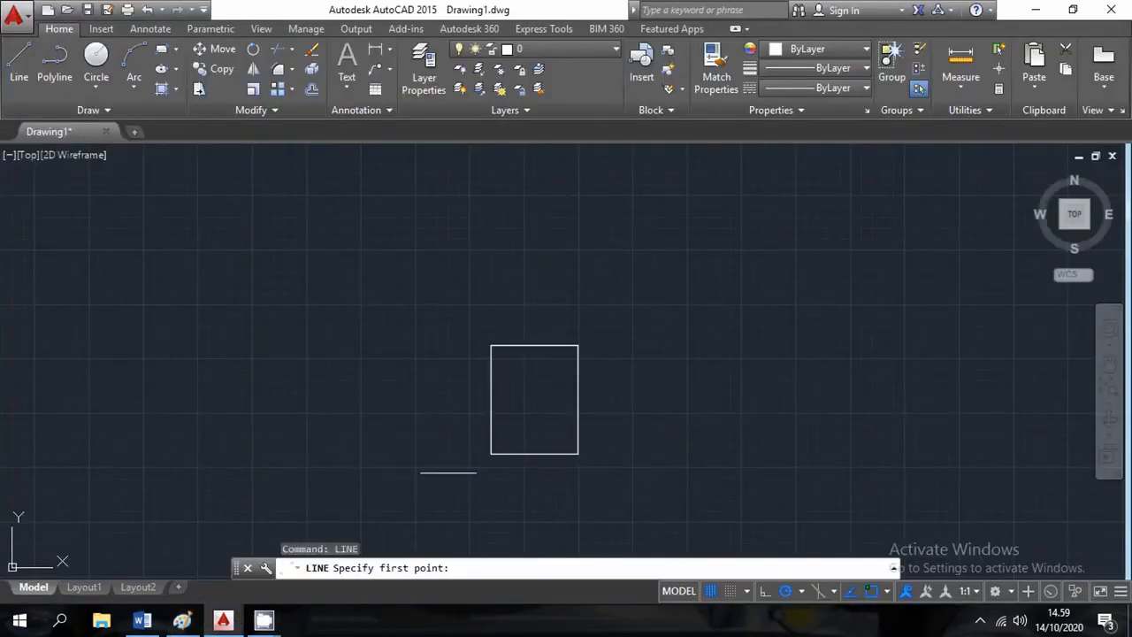
click(491, 454)
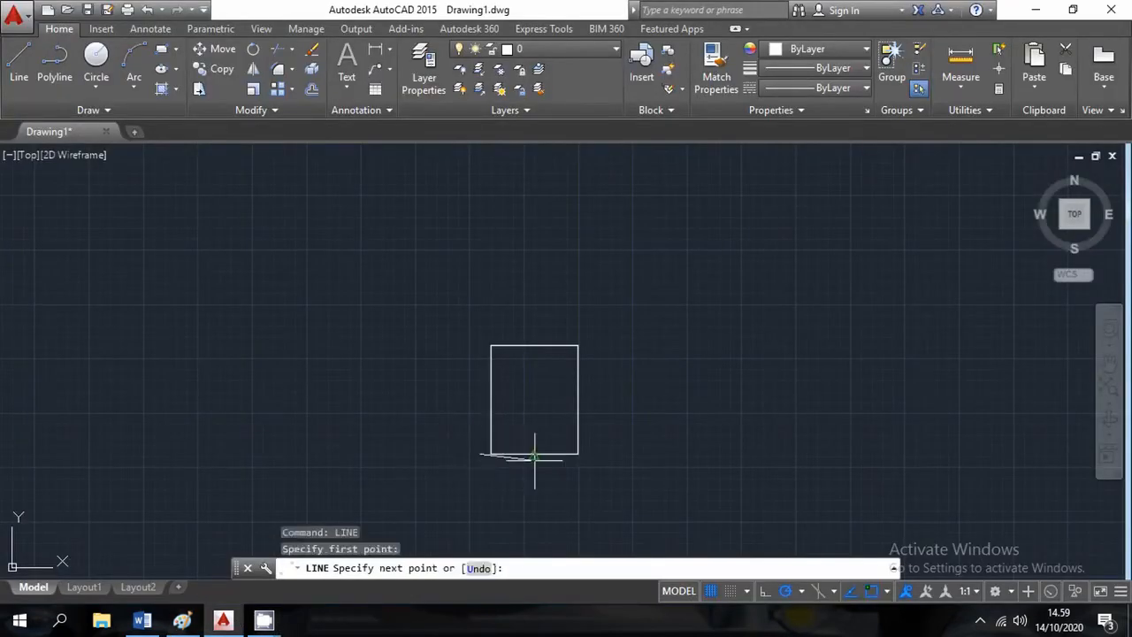
key(ctrl+z)
click(497, 453)
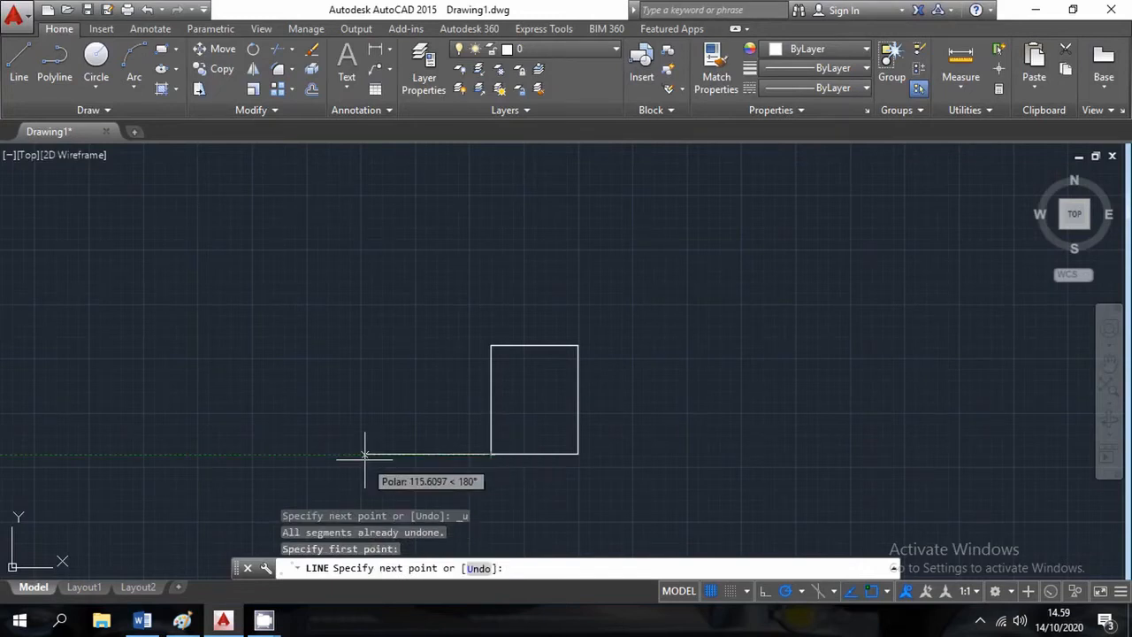
text(7)
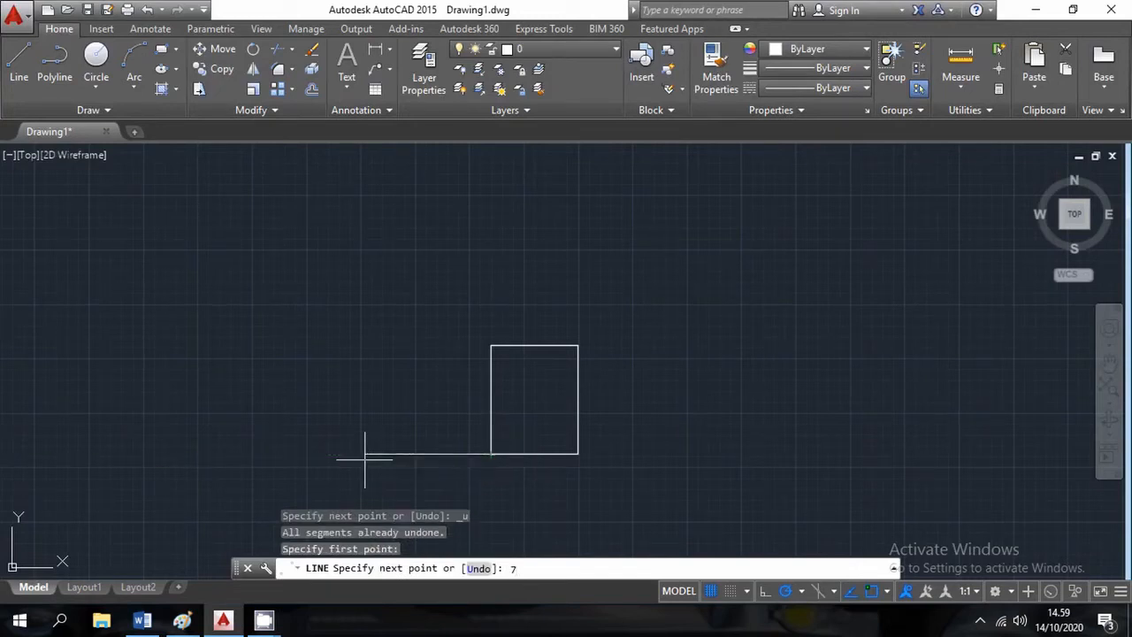
text(0)
key(Return)
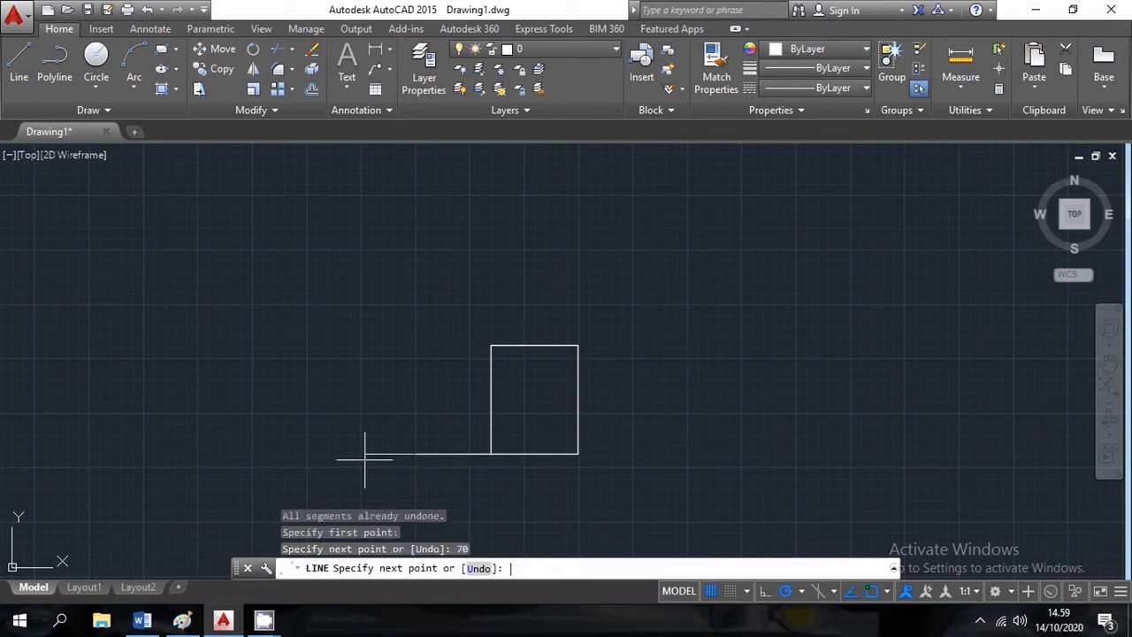
click(415, 346)
click(490, 346)
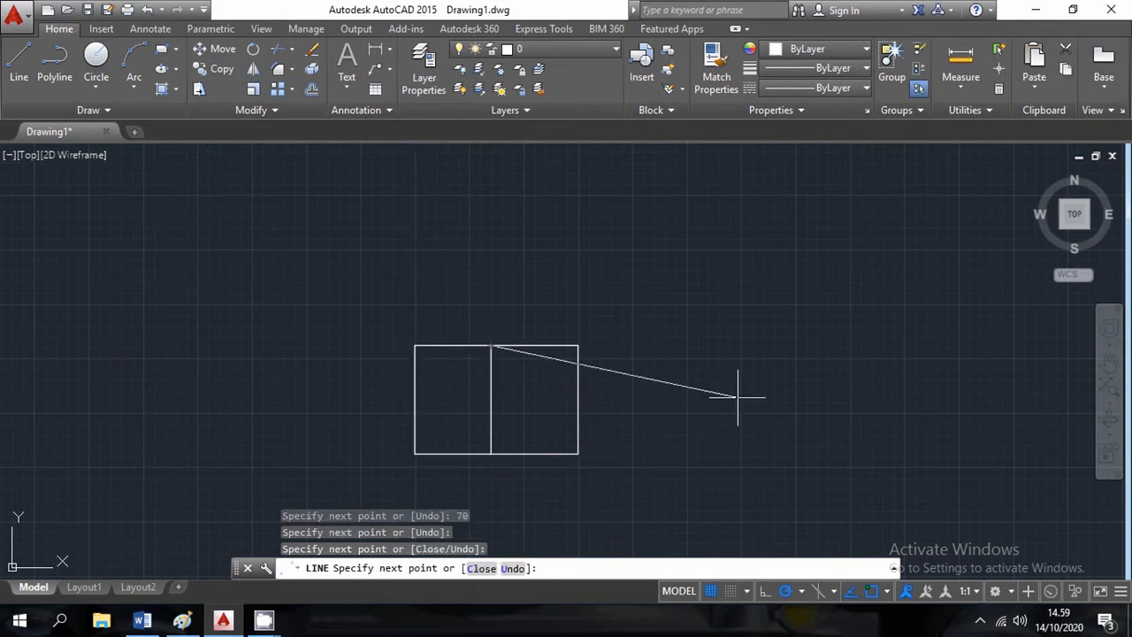
key(Escape)
Step: Check the Tugas 2-2 sheet in Word, and in AutoCAD draw a 70 high box on the middle rectangle's upper edge with the Line command
right_click(733, 422)
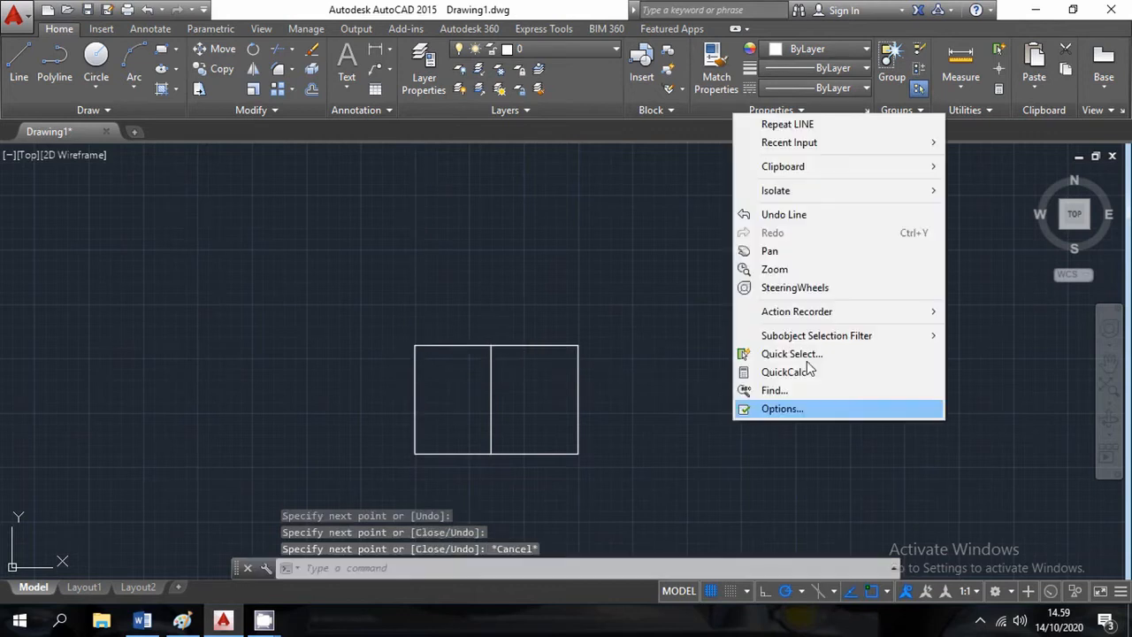
click(795, 123)
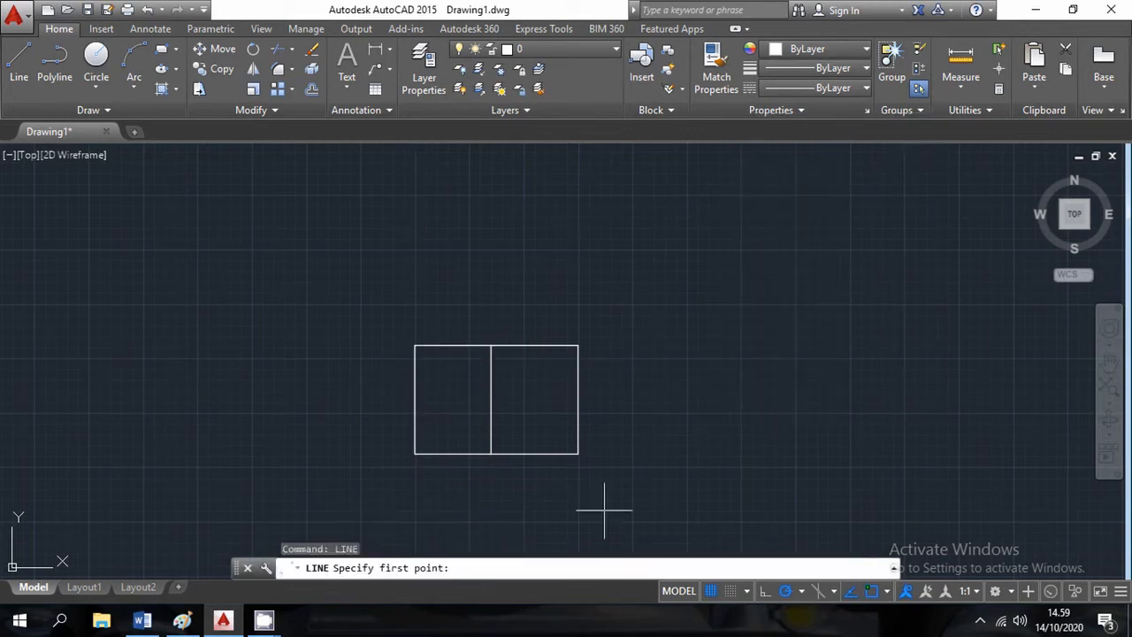
click(147, 624)
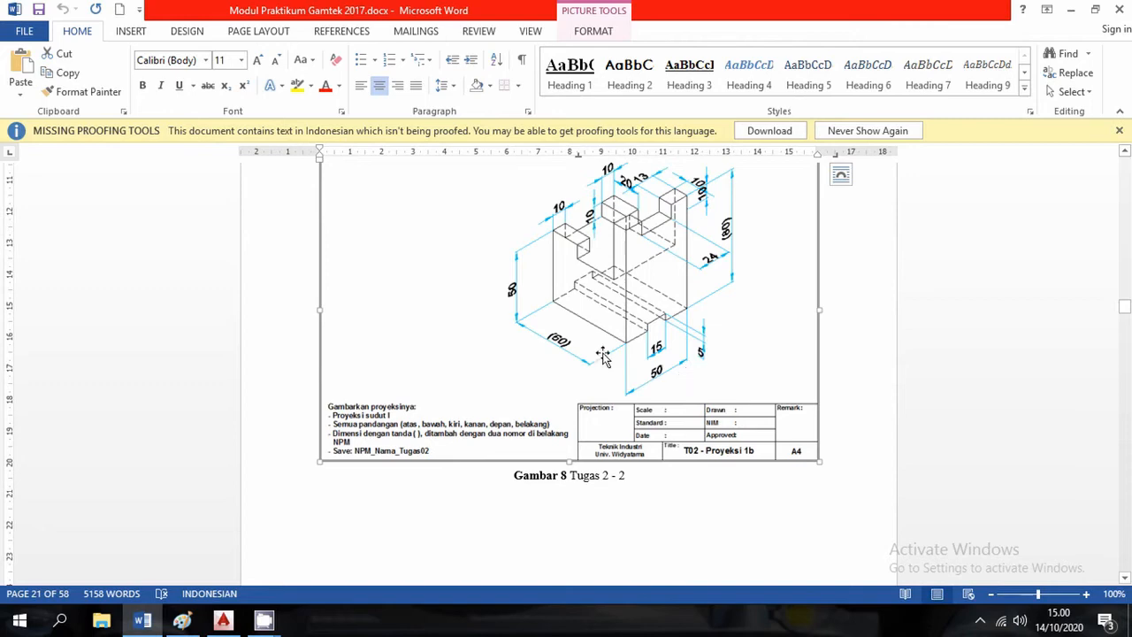
click(223, 620)
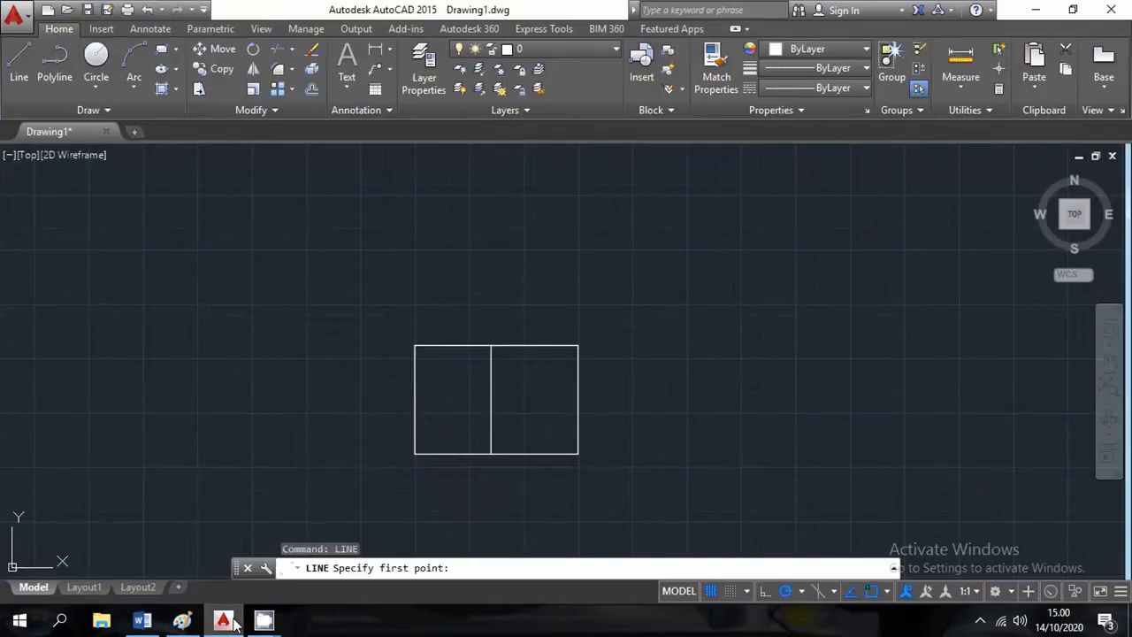
click(579, 345)
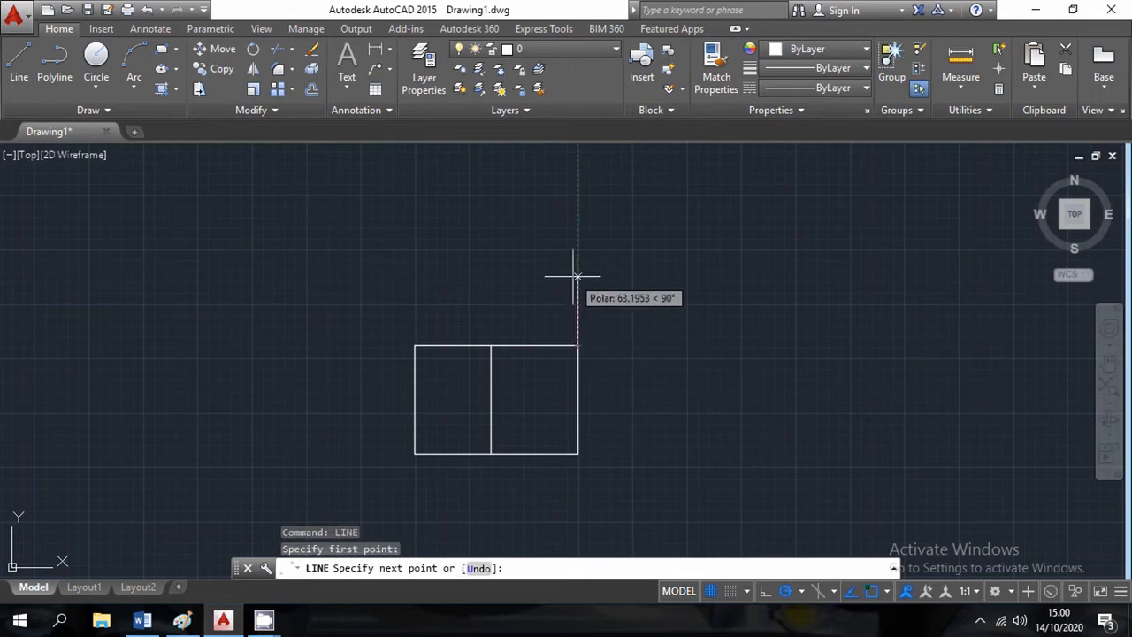
text(7)
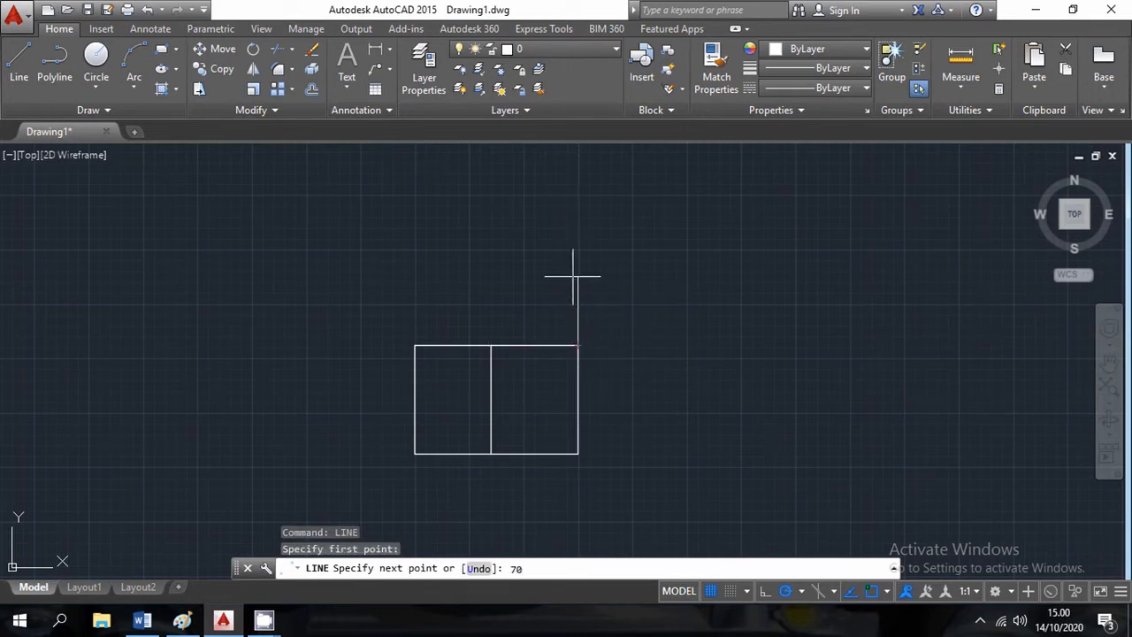
text(0)
key(Return)
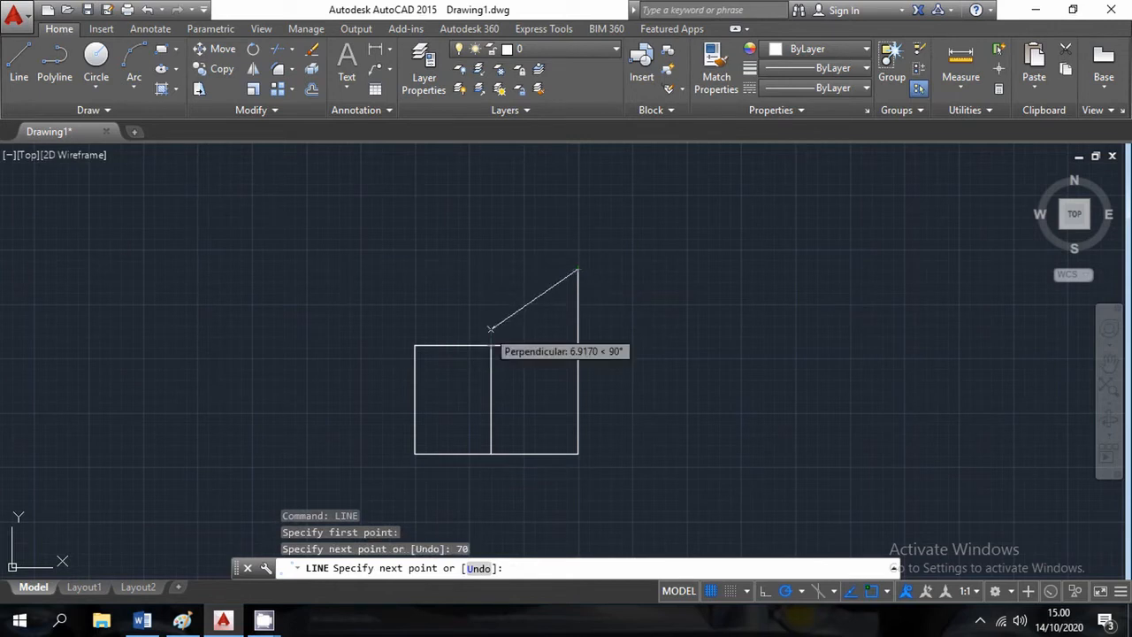
click(491, 270)
click(491, 345)
key(Escape)
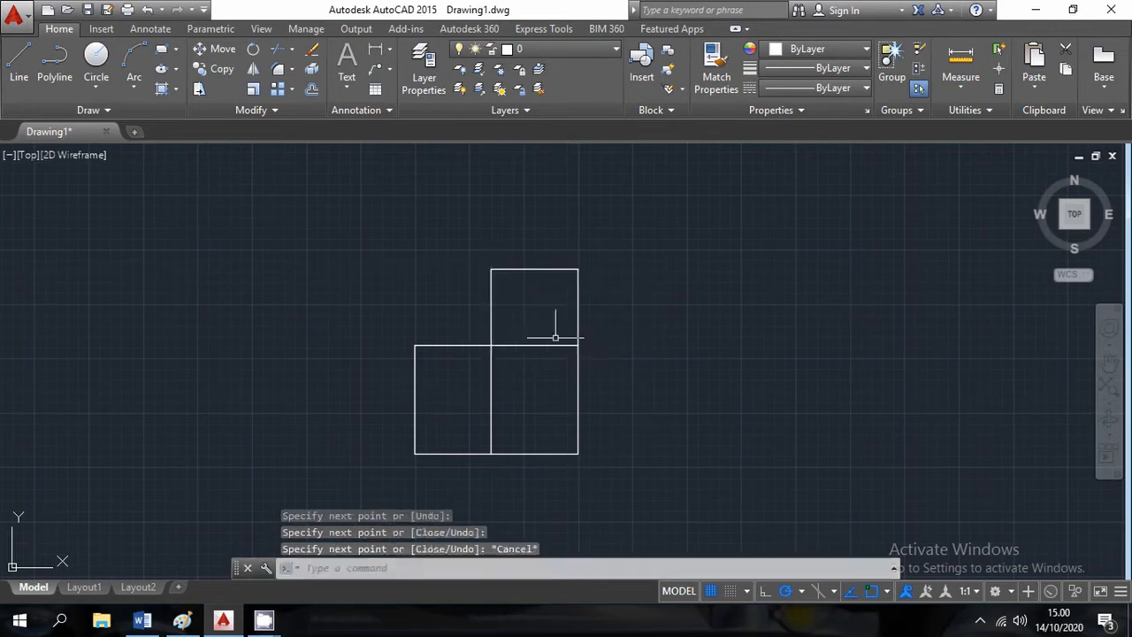
Step: Mirror the upper box's three lines about the middle rectangle's horizontal centreline, keeping the originals
click(662, 313)
click(463, 240)
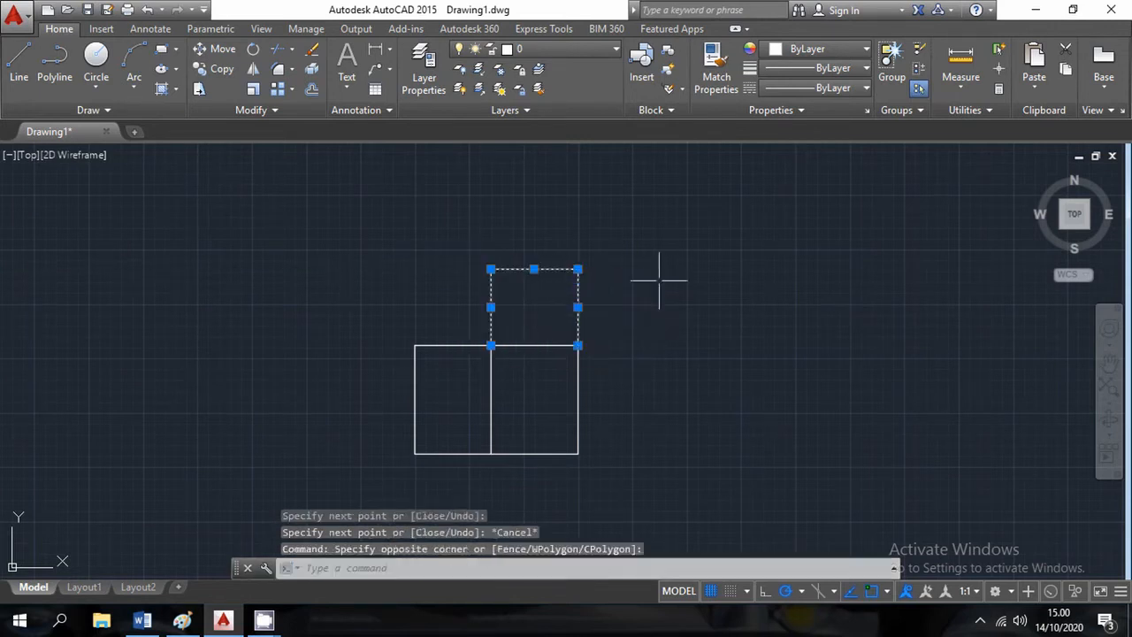
click(253, 69)
click(578, 399)
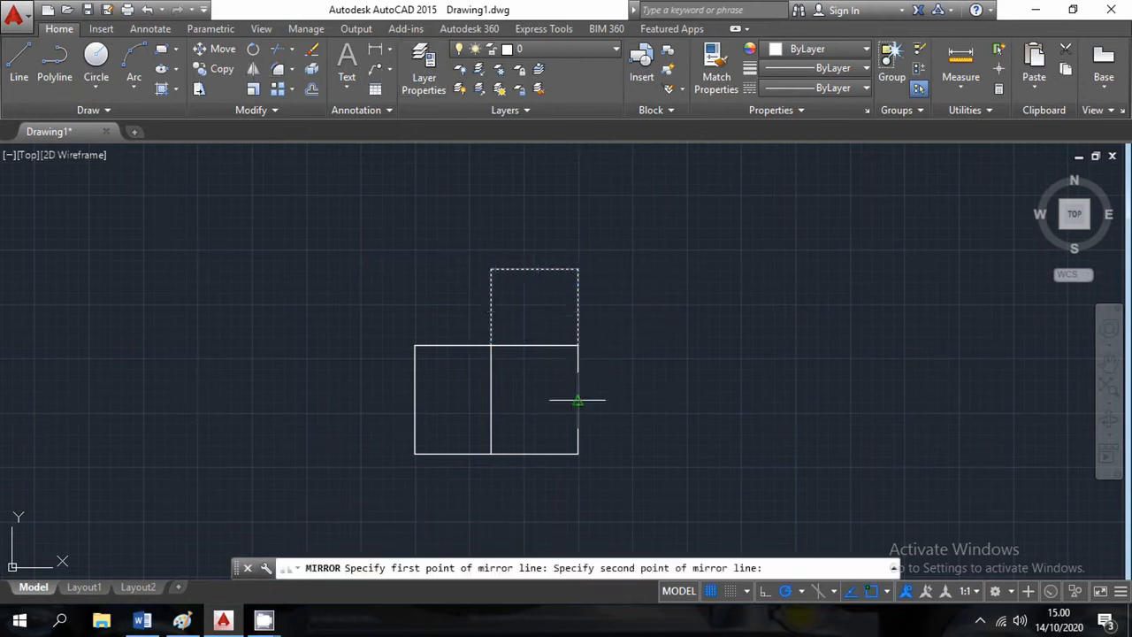
click(652, 397)
key(Return)
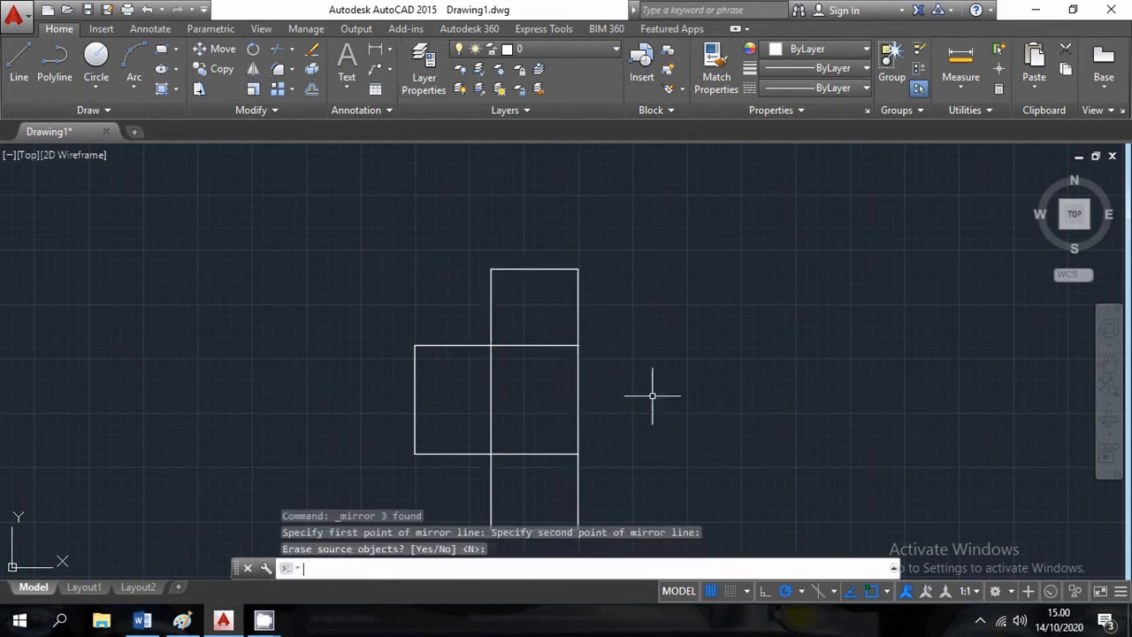
Step: Mirror the left box's three lines about the middle rectangle's vertical centreline, keeping the originals
middle_drag(654, 392, 634, 324)
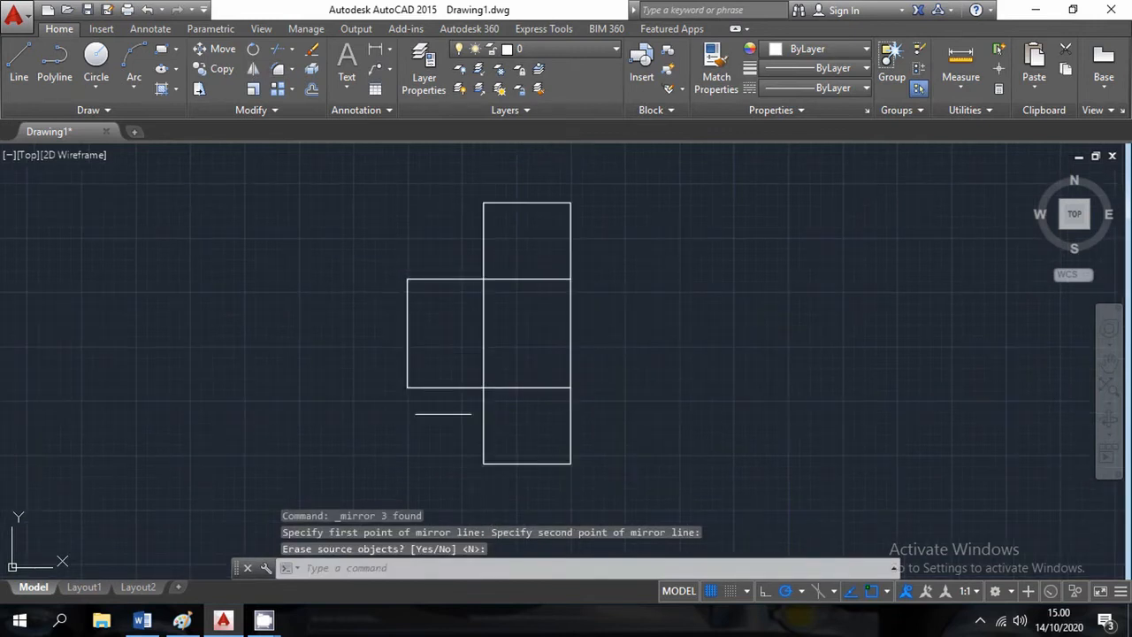
click(447, 453)
click(366, 223)
click(254, 70)
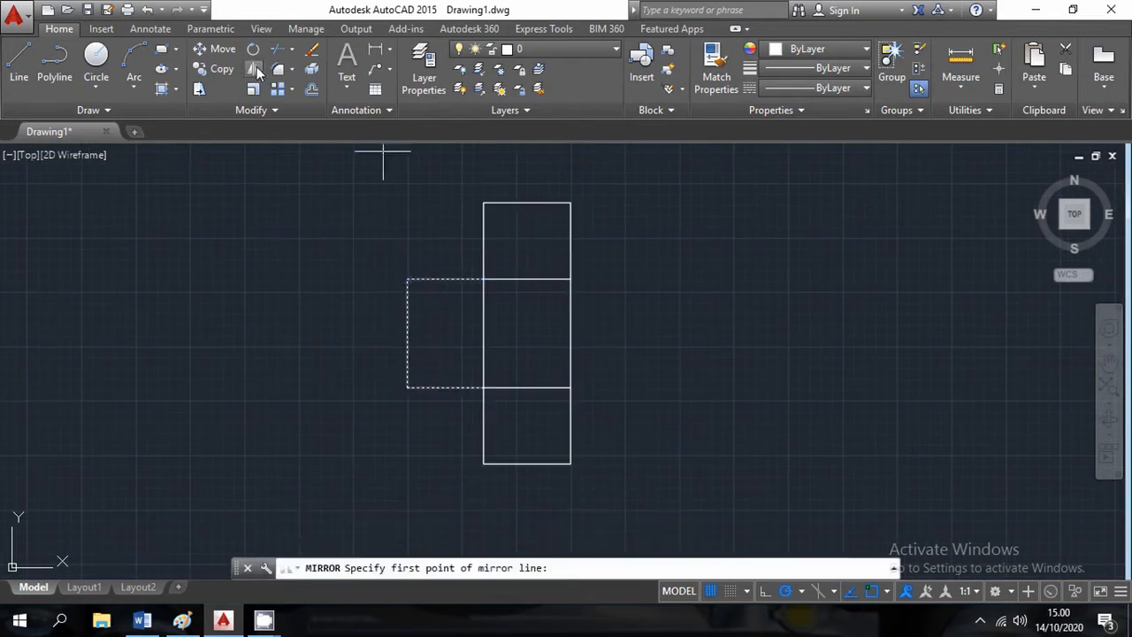
click(526, 388)
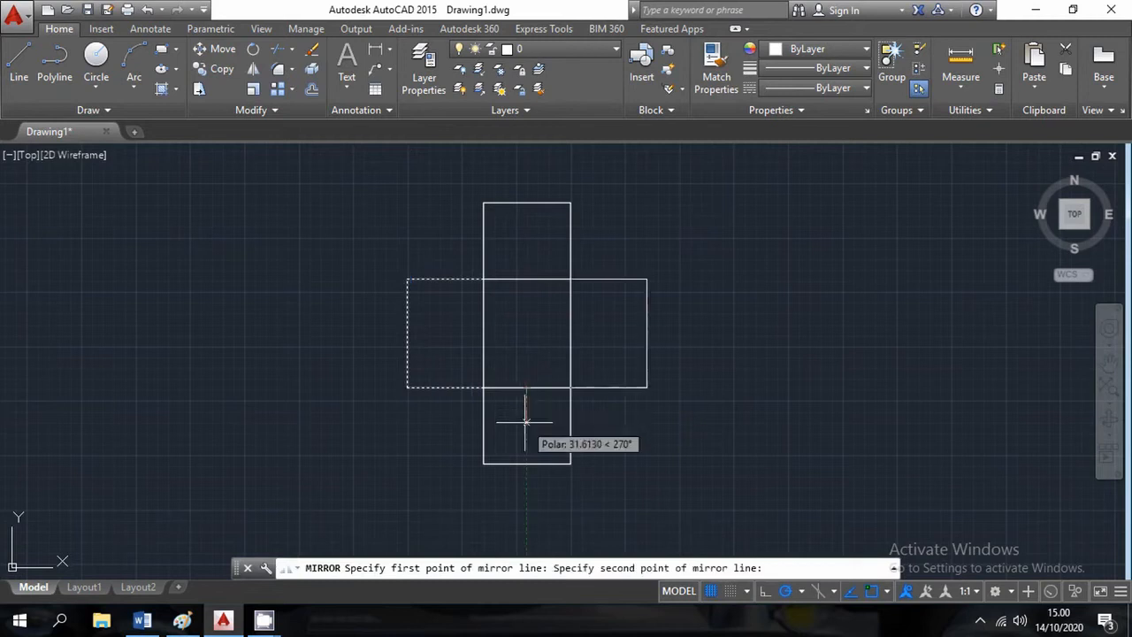
click(524, 422)
key(Return)
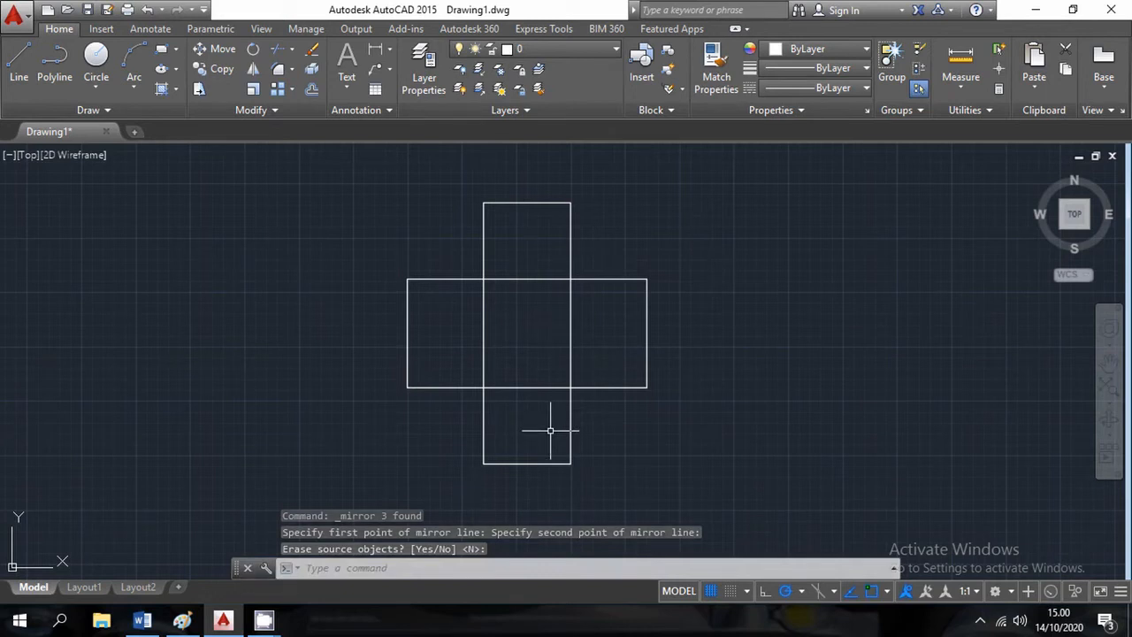
Step: Mirror the middle rectangle's upper and lower edges about the right box's vertical centreline, keeping the originals
click(549, 431)
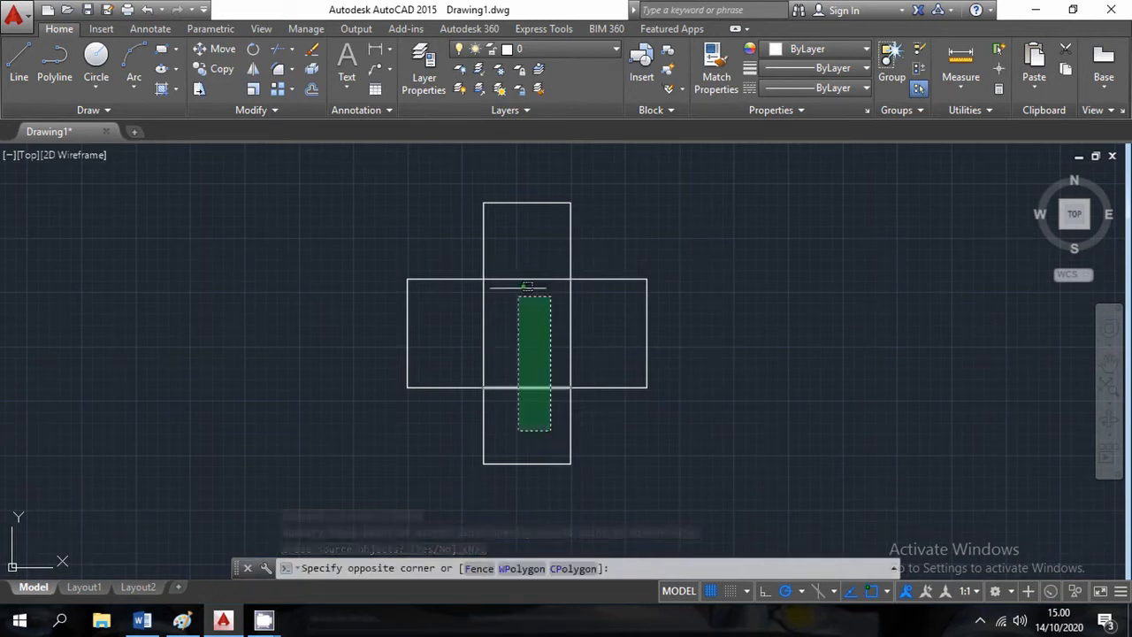
click(519, 263)
click(256, 71)
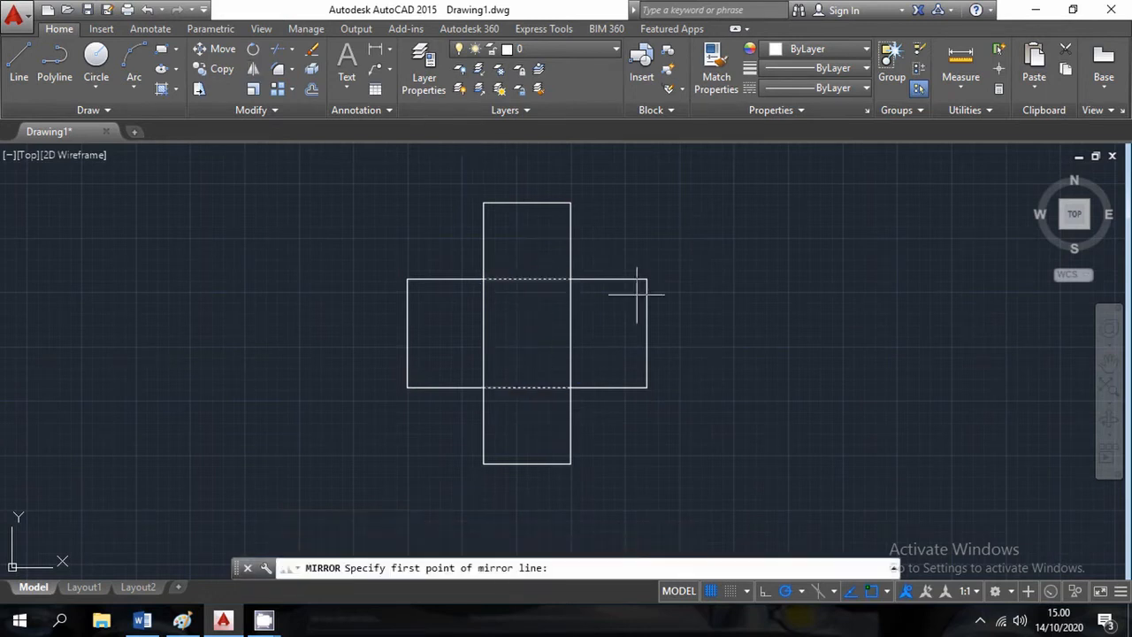
click(609, 387)
click(609, 431)
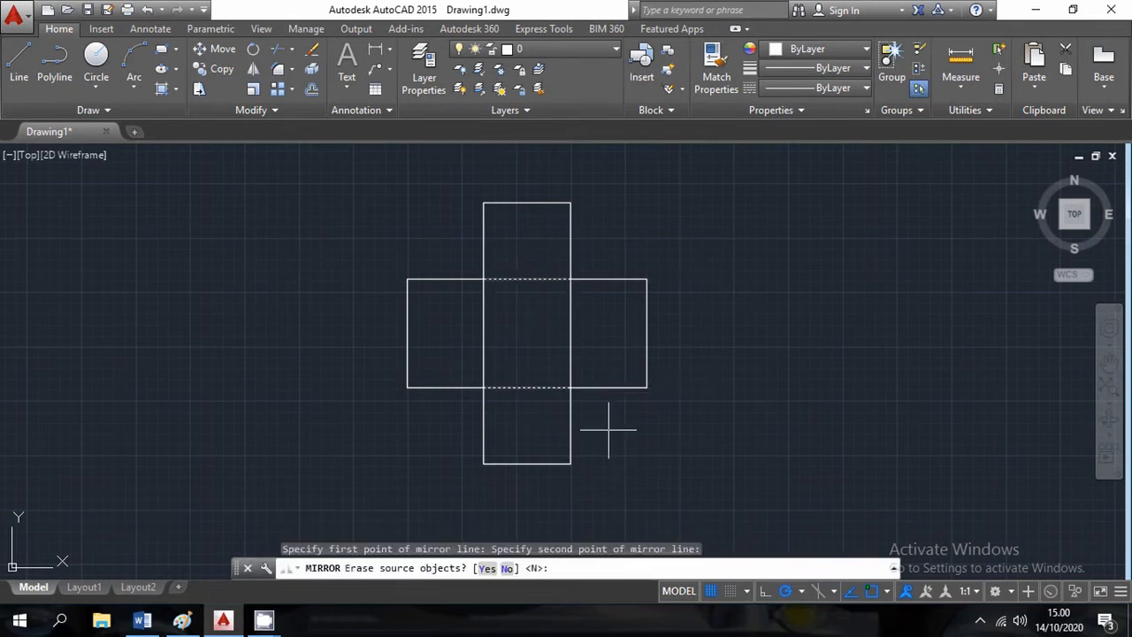
key(Return)
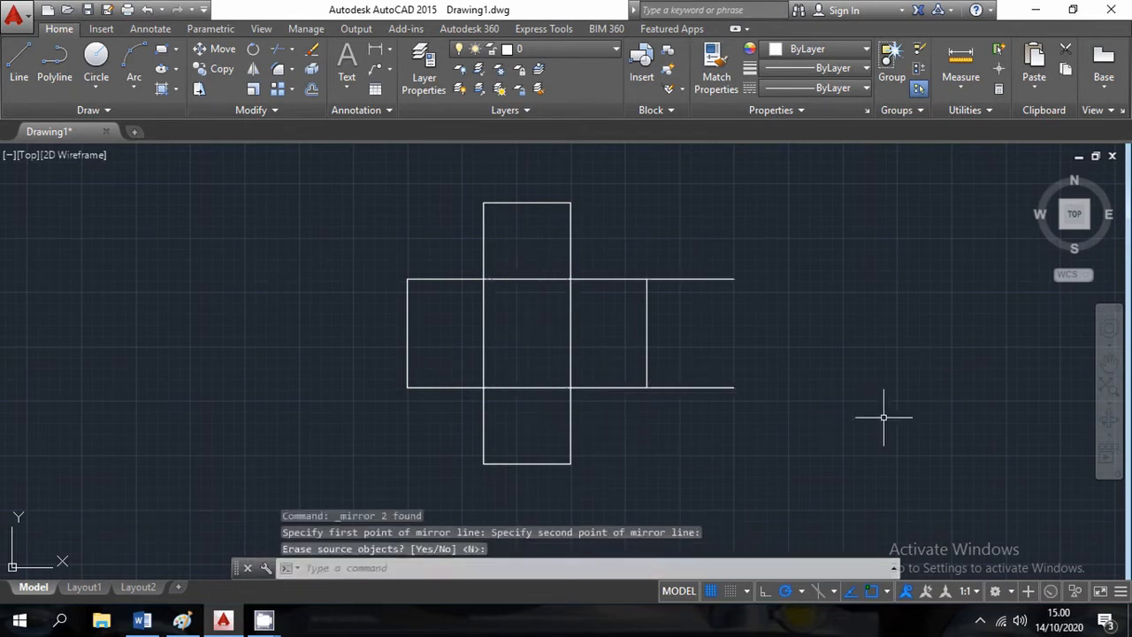
Step: Close the outer right box with a vertical line joining the right ends of its upper and lower edges
text(l)
key(Return)
click(733, 279)
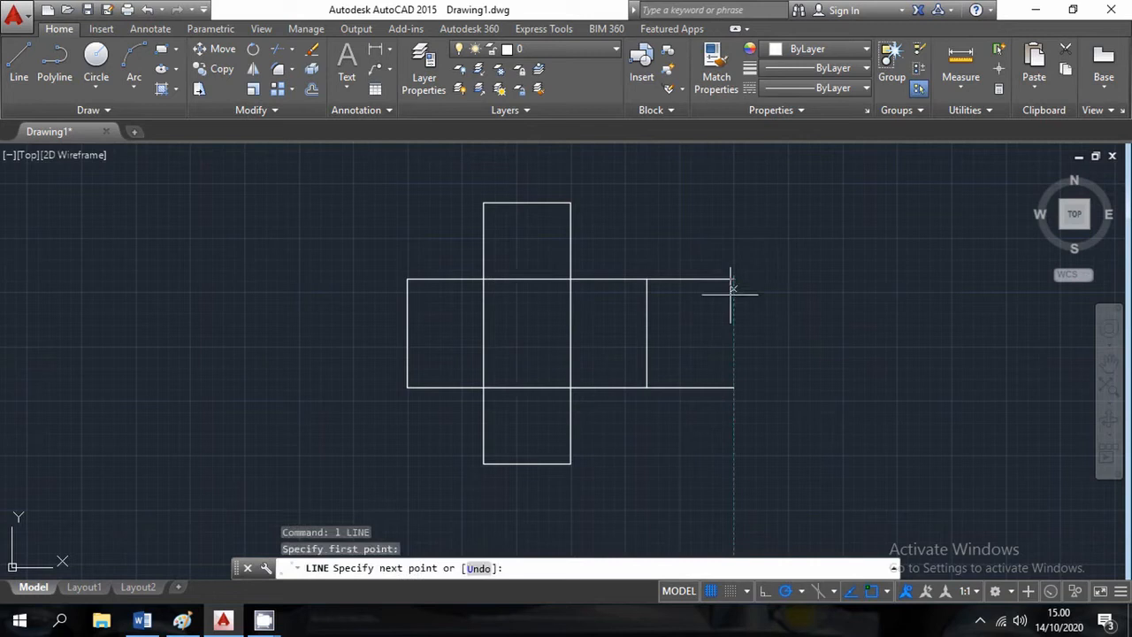
click(733, 387)
key(Escape)
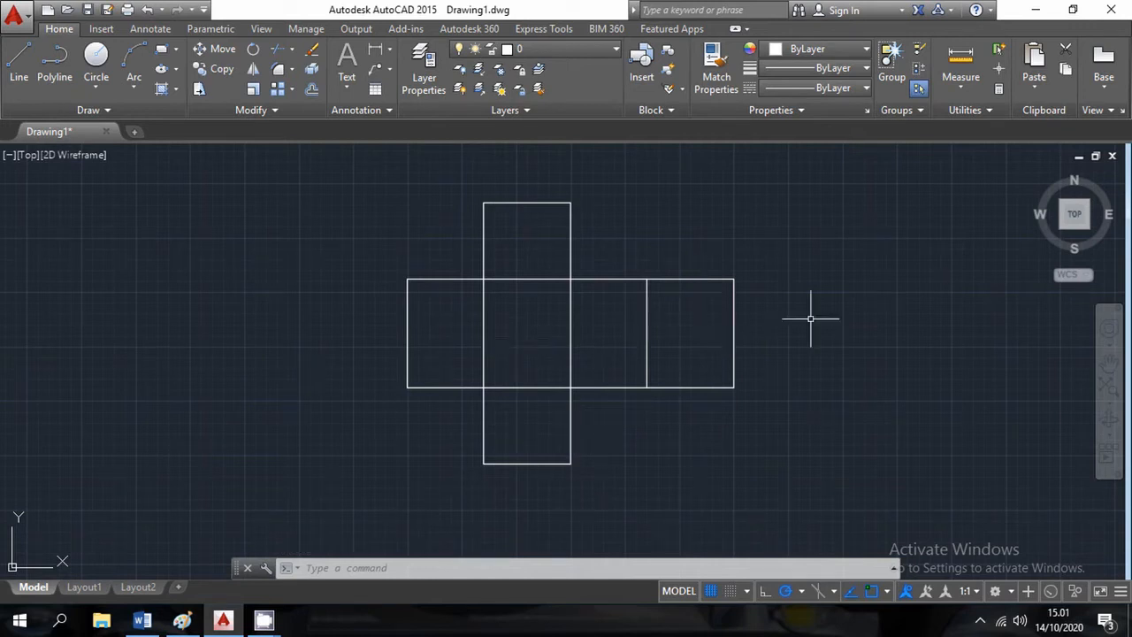
middle_drag(742, 350, 758, 383)
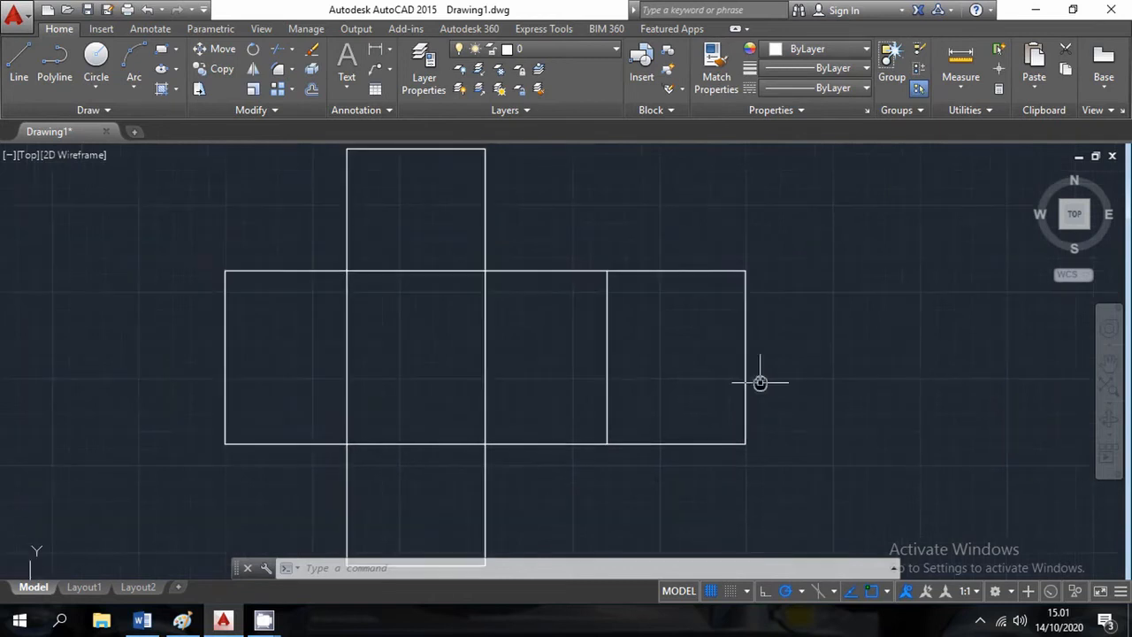
scroll(757, 384, down, 2)
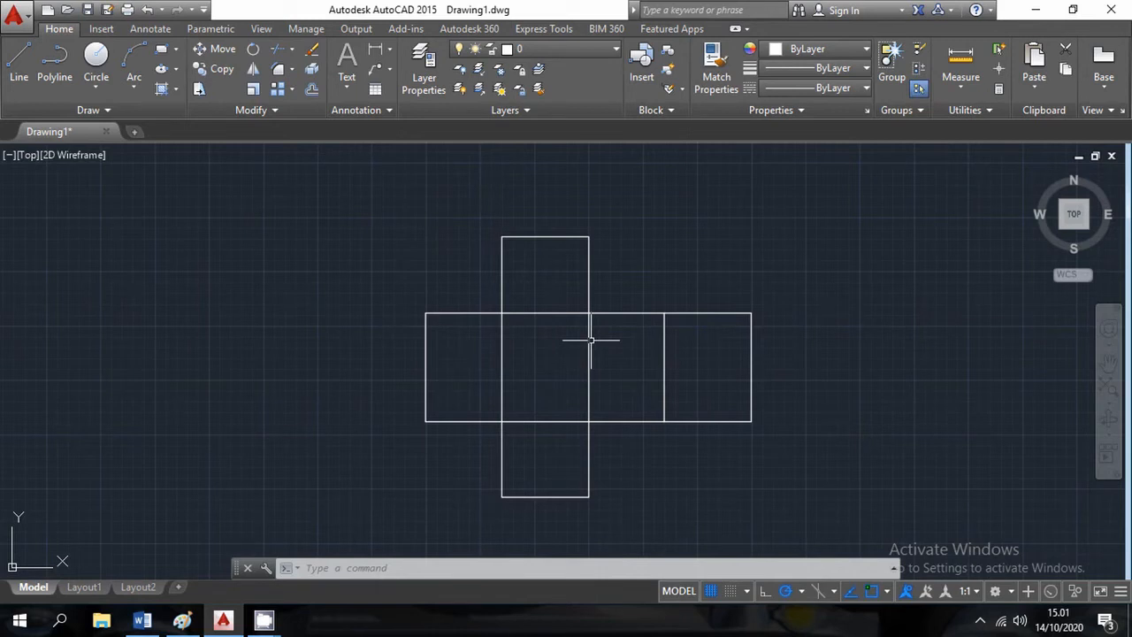
Step: Check the part drawing in Paint, and in AutoCAD draw offset lines 10 up and 10 right from the middle rectangle's lower-left corner
click(144, 622)
click(182, 622)
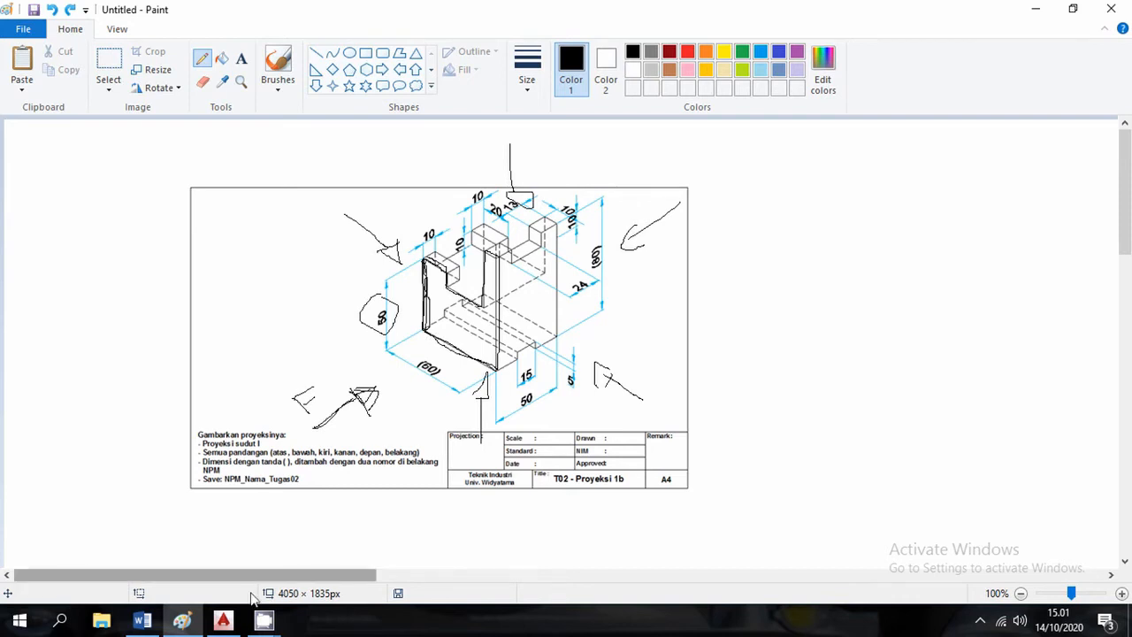
click(223, 621)
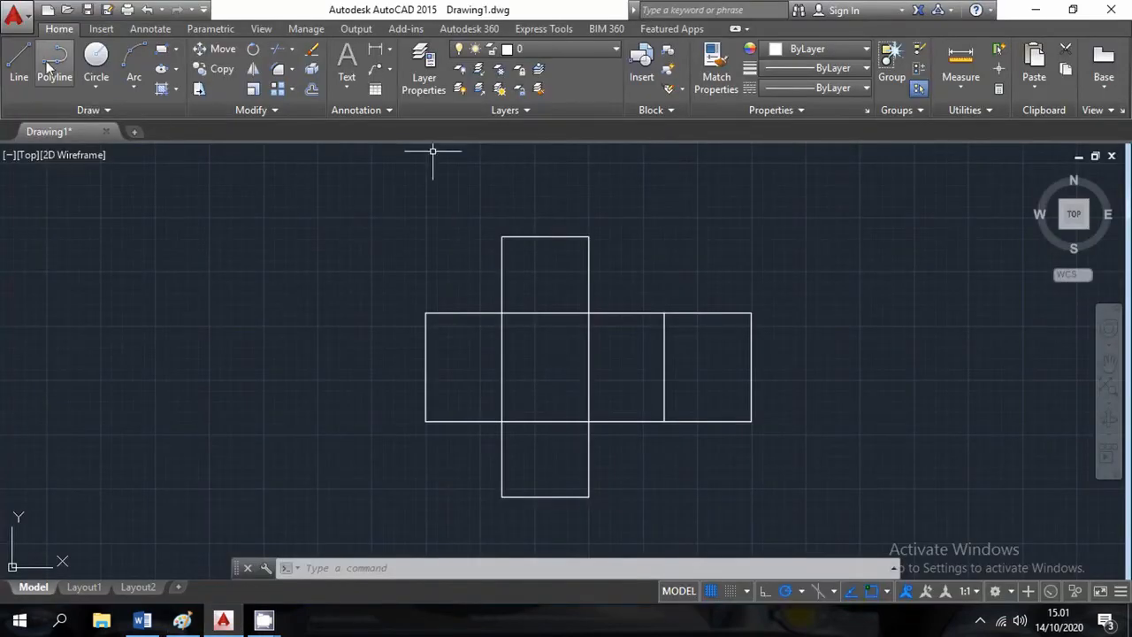
click(18, 62)
scroll(518, 363, up, 2)
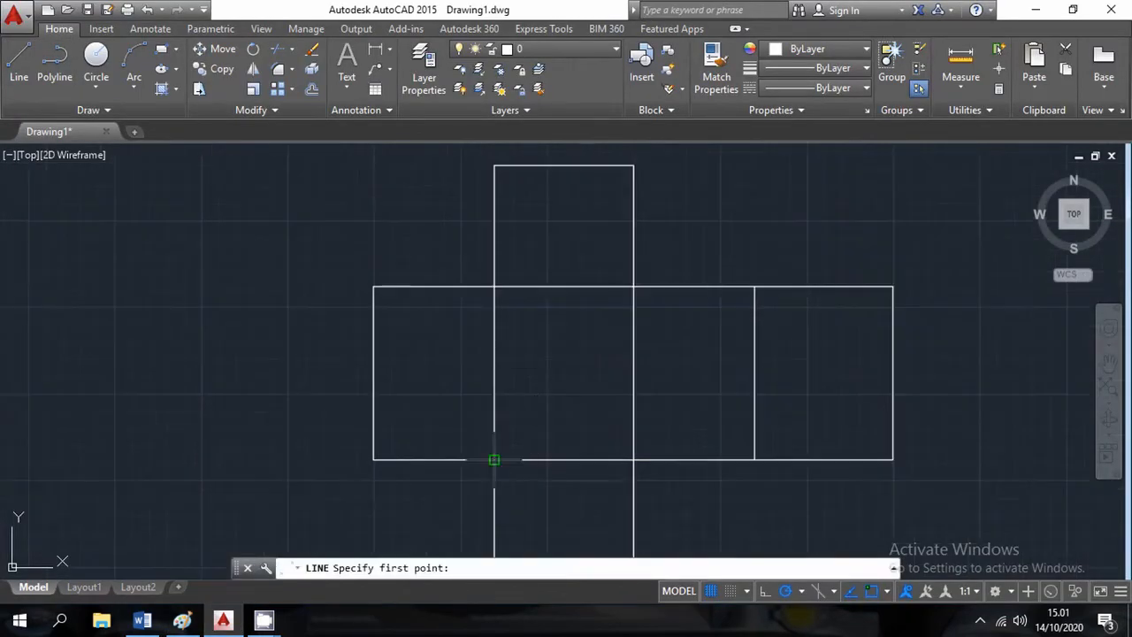
click(493, 459)
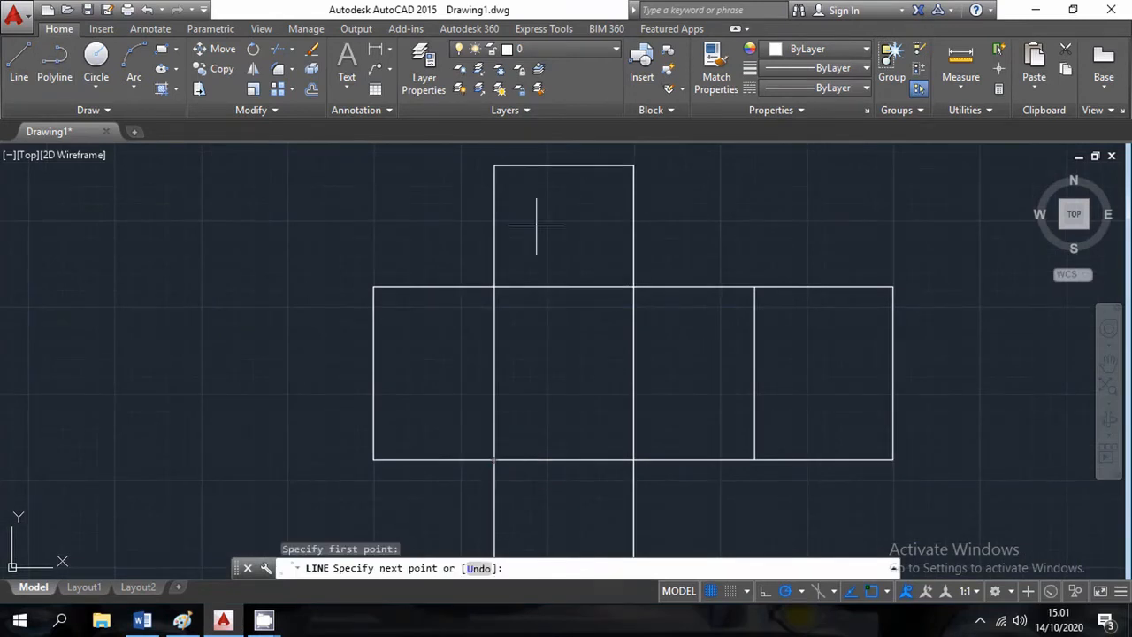
scroll(469, 250, down, 2)
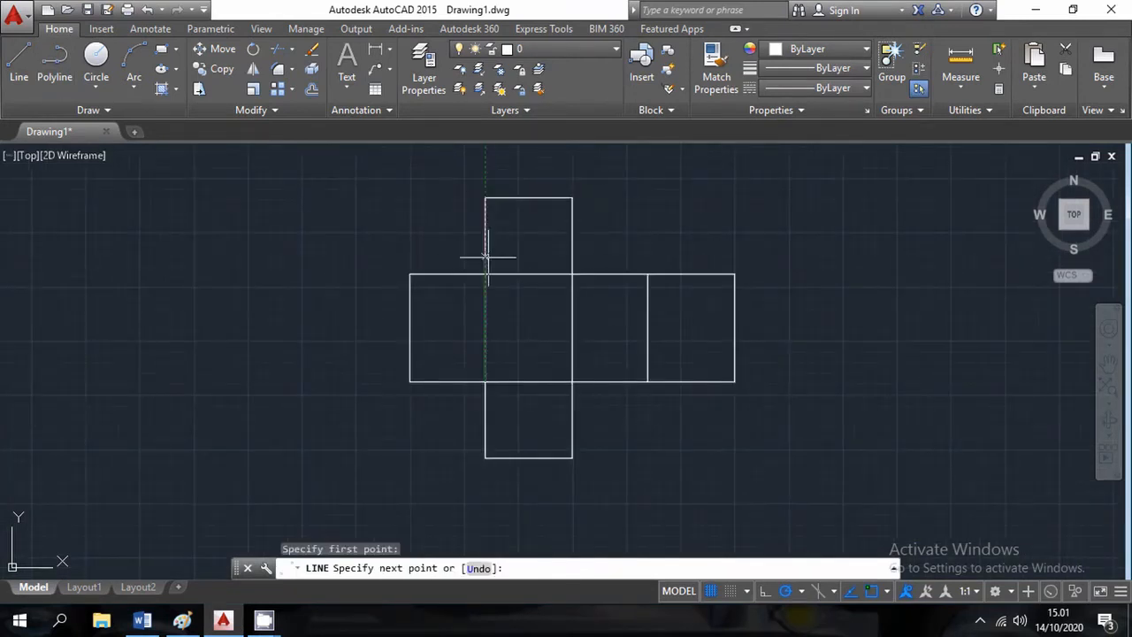
text(10)
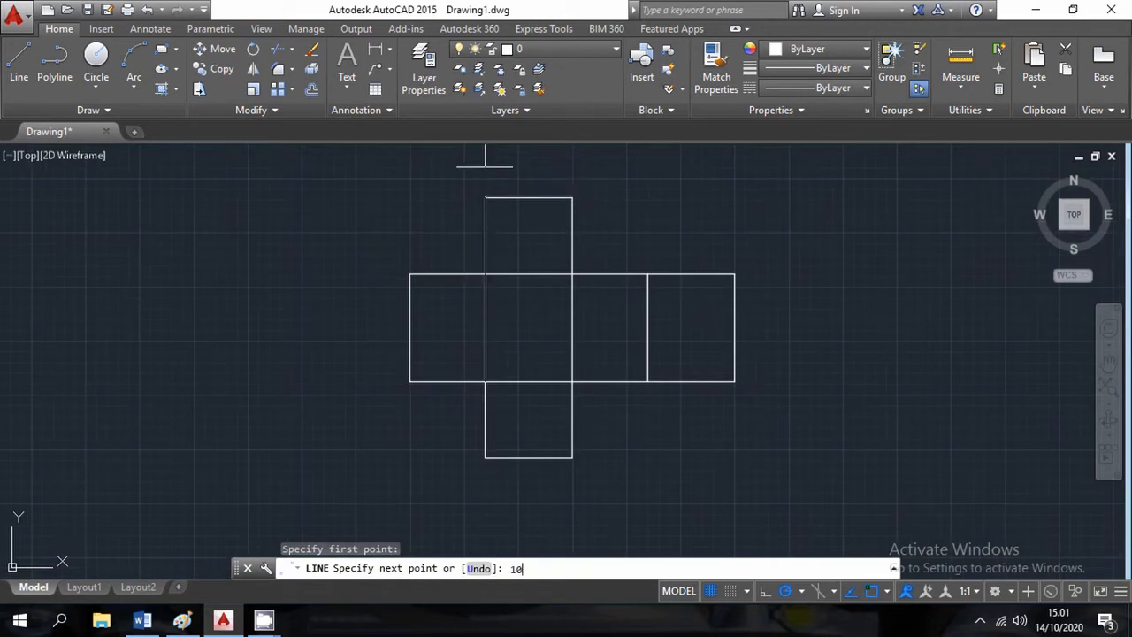
key(Return)
scroll(505, 366, up, 4)
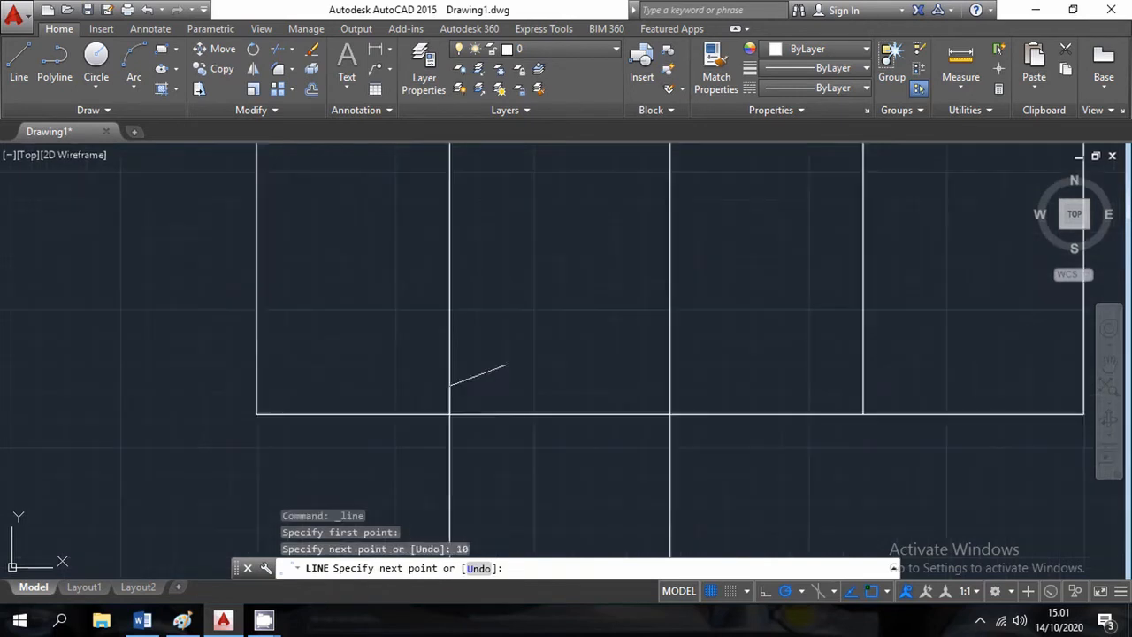
text(10)
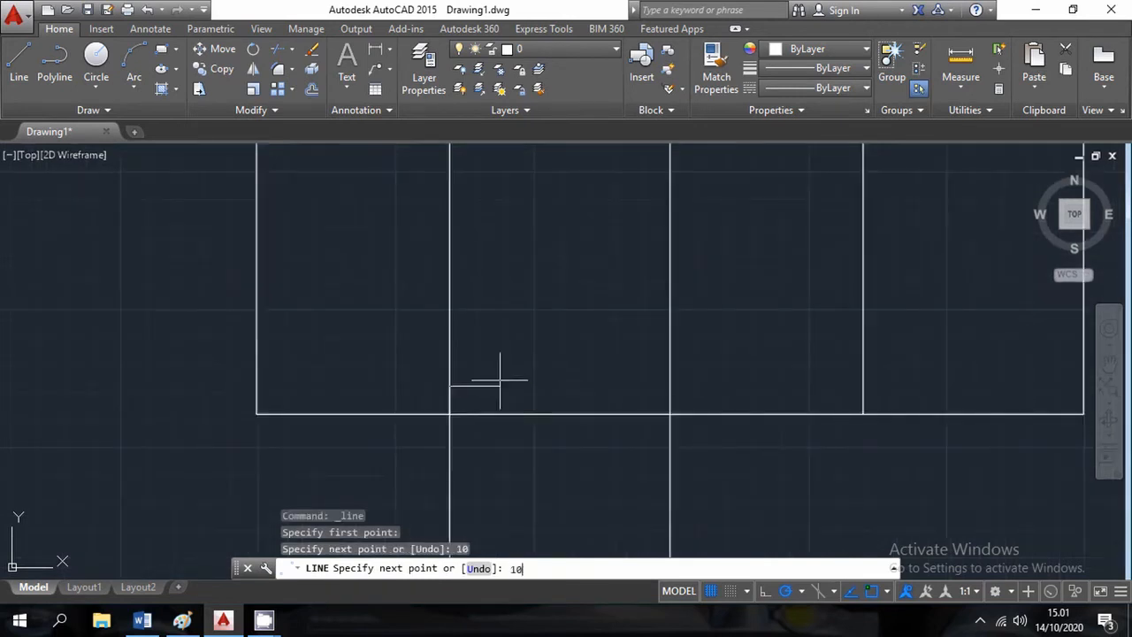
key(Return)
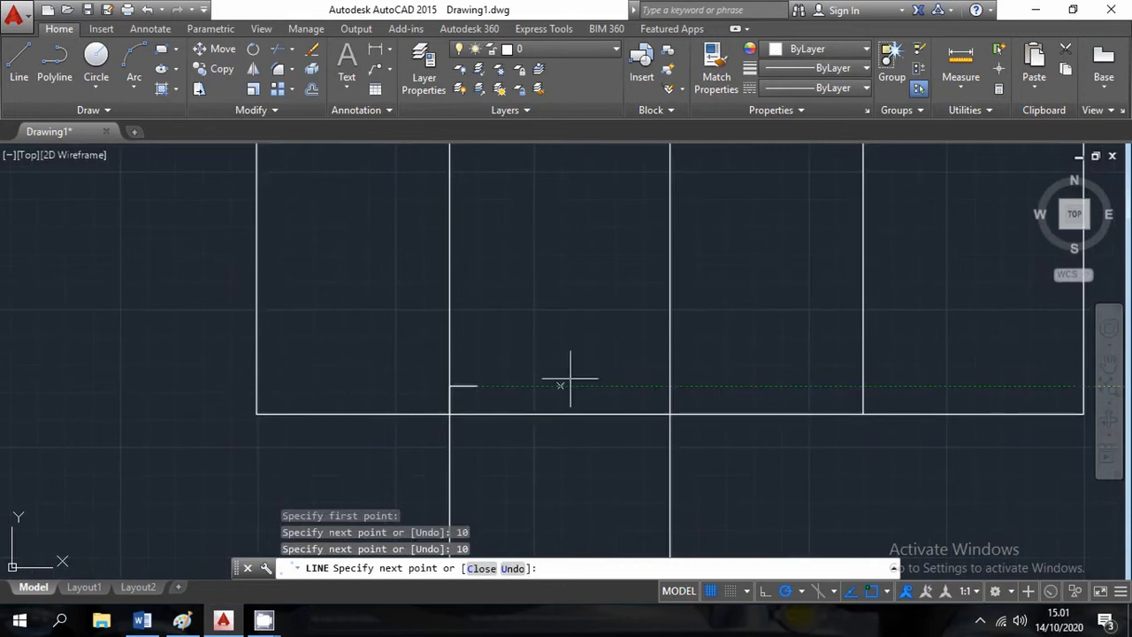
Step: Continue the line 60 right, 80 up and 10 left to form the front view's base, right side and top edge
text(60)
key(Return)
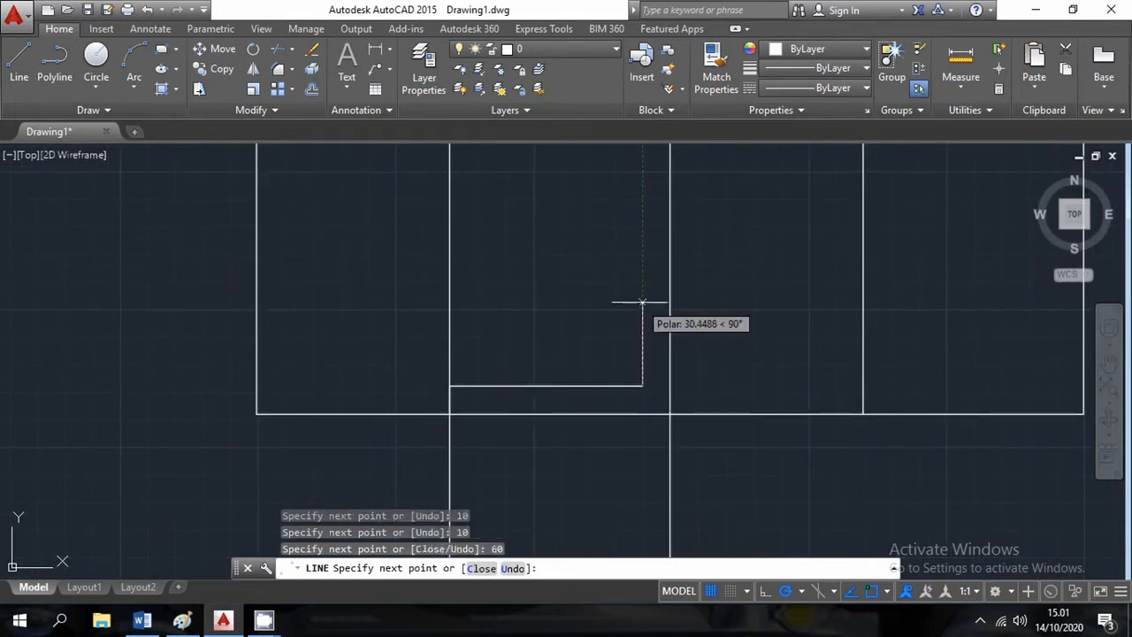
text(8)
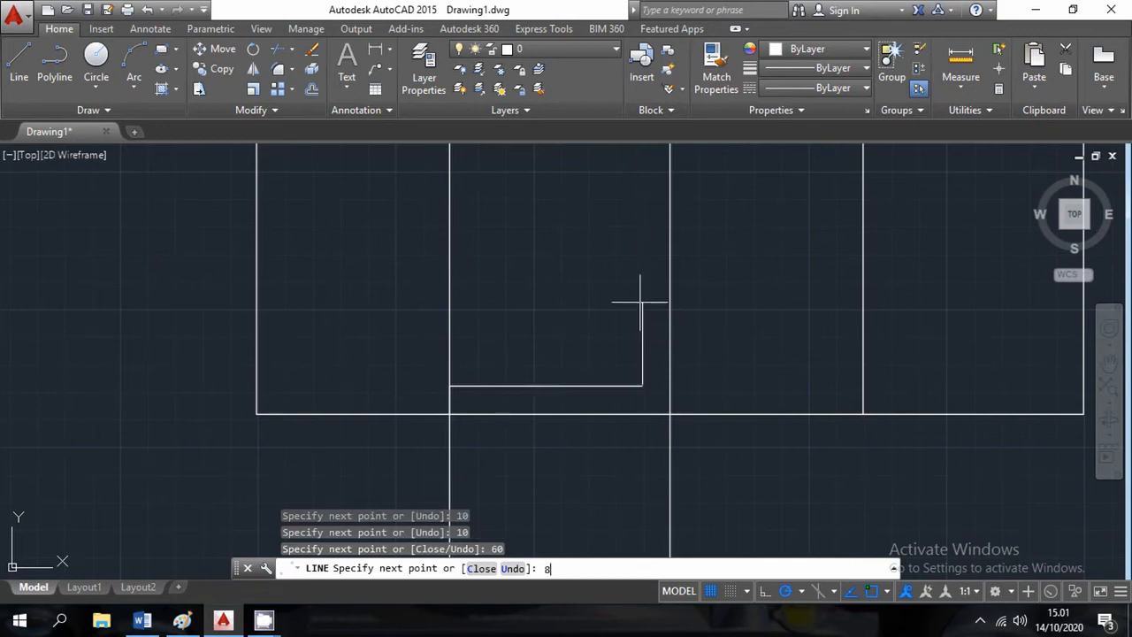
text(0)
key(Return)
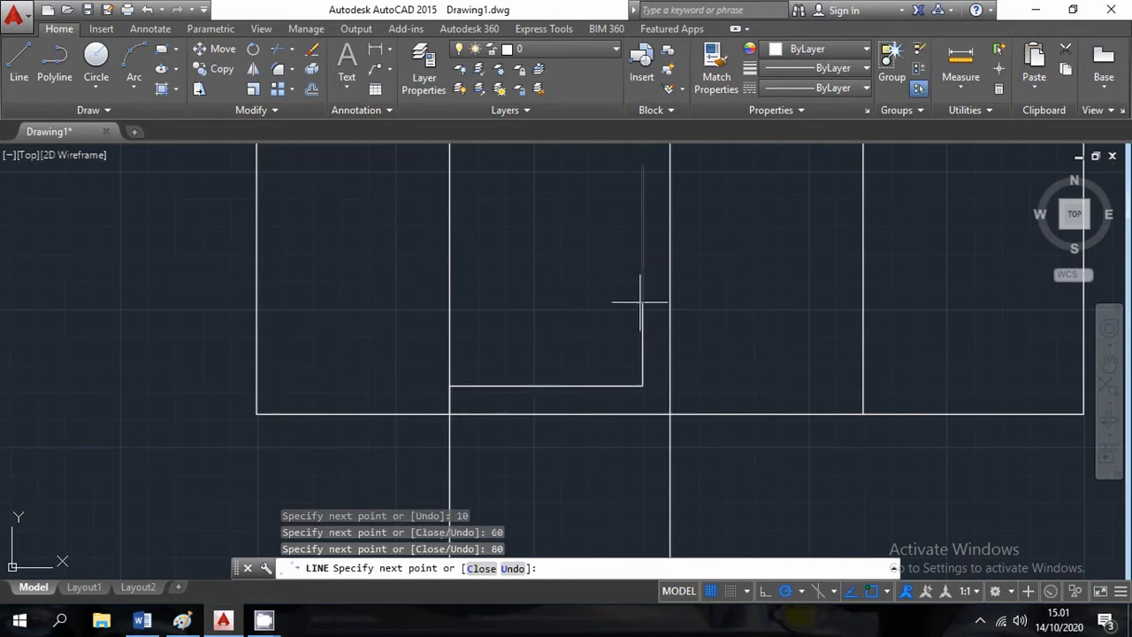
middle_drag(640, 302, 607, 316)
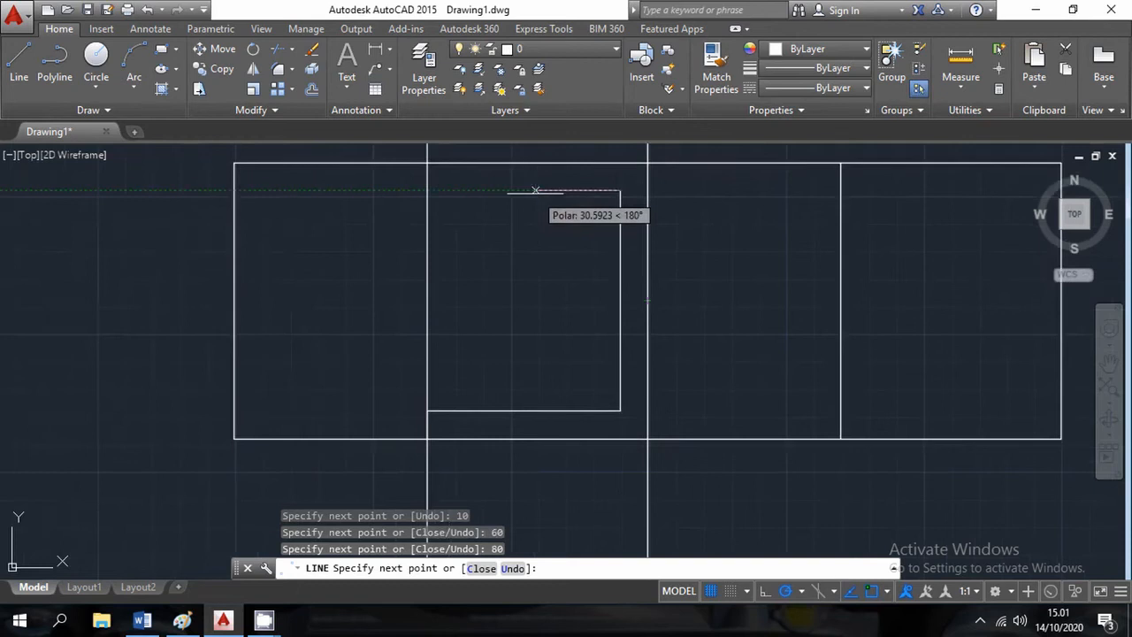
text(10)
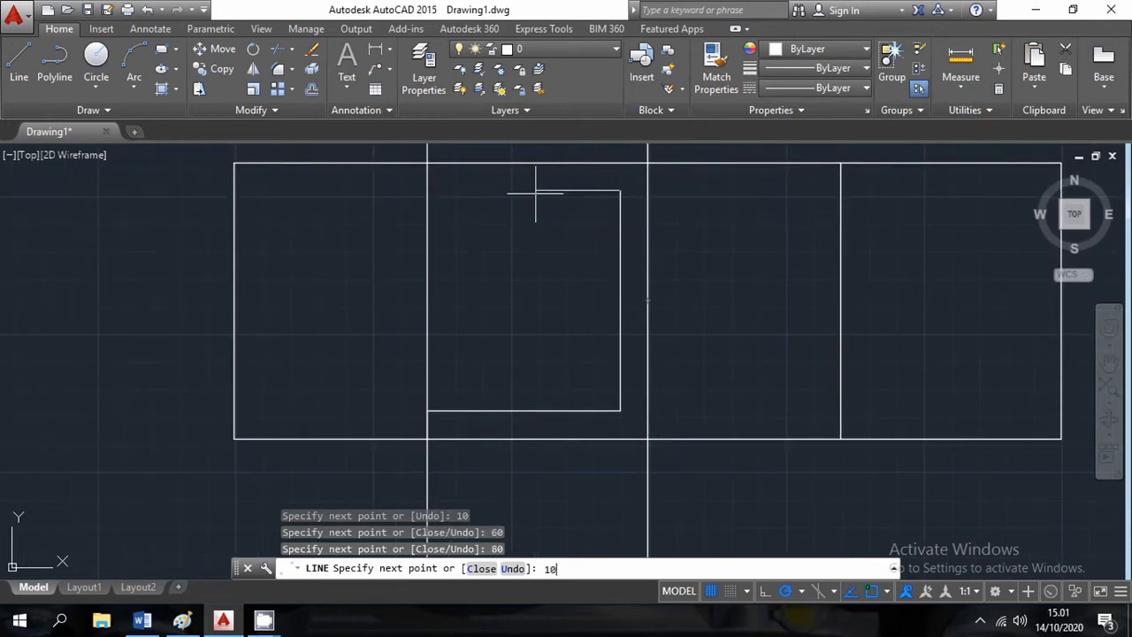
key(Return)
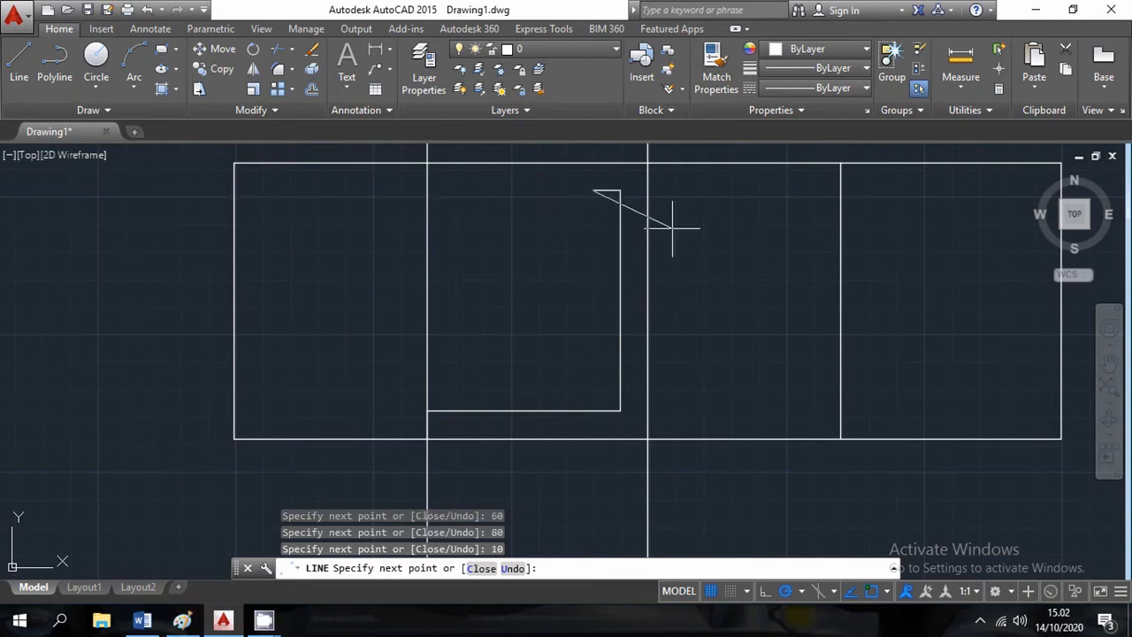
key(Escape)
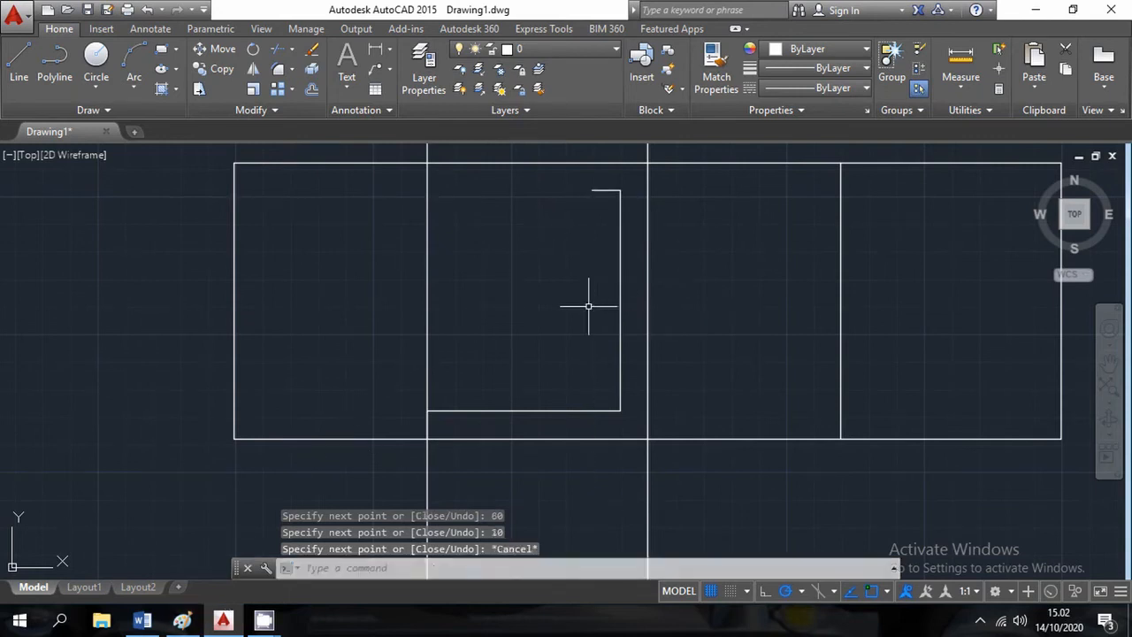
Step: Draw the front view's left side 50 up from the base's left corner, followed by a 20 long edge to the right
right_click(590, 300)
click(626, 310)
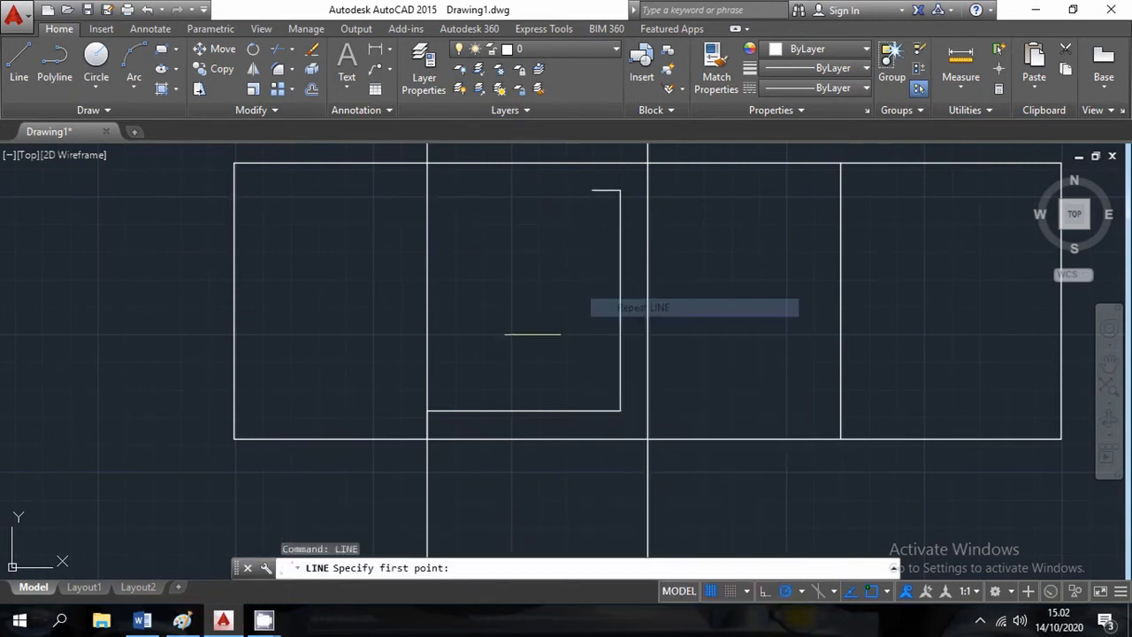
click(454, 409)
text(50)
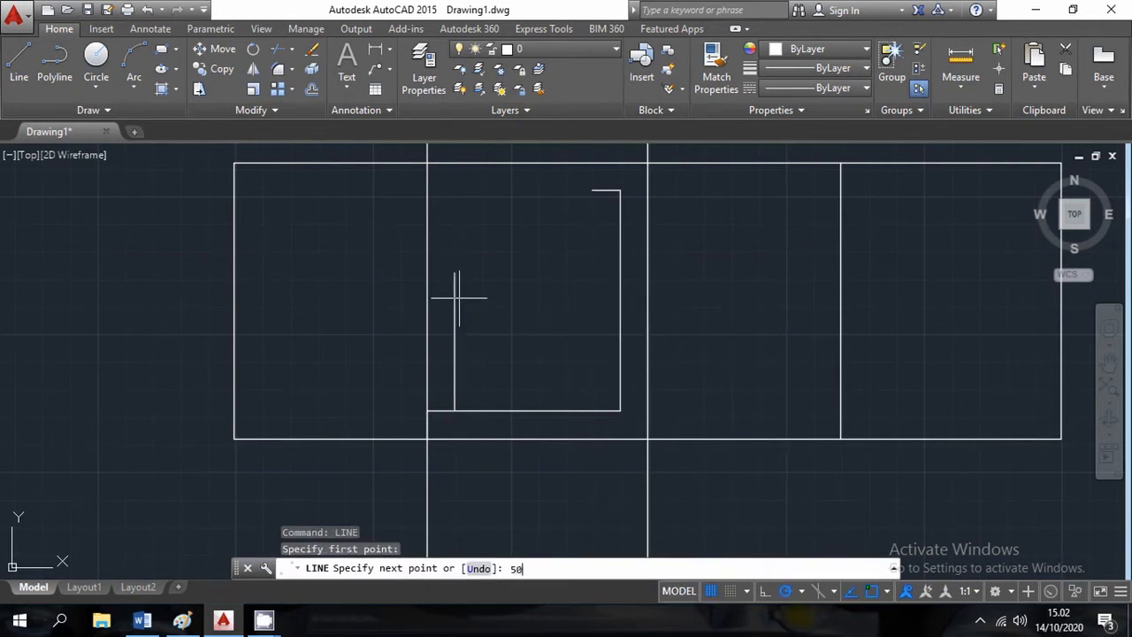
key(Return)
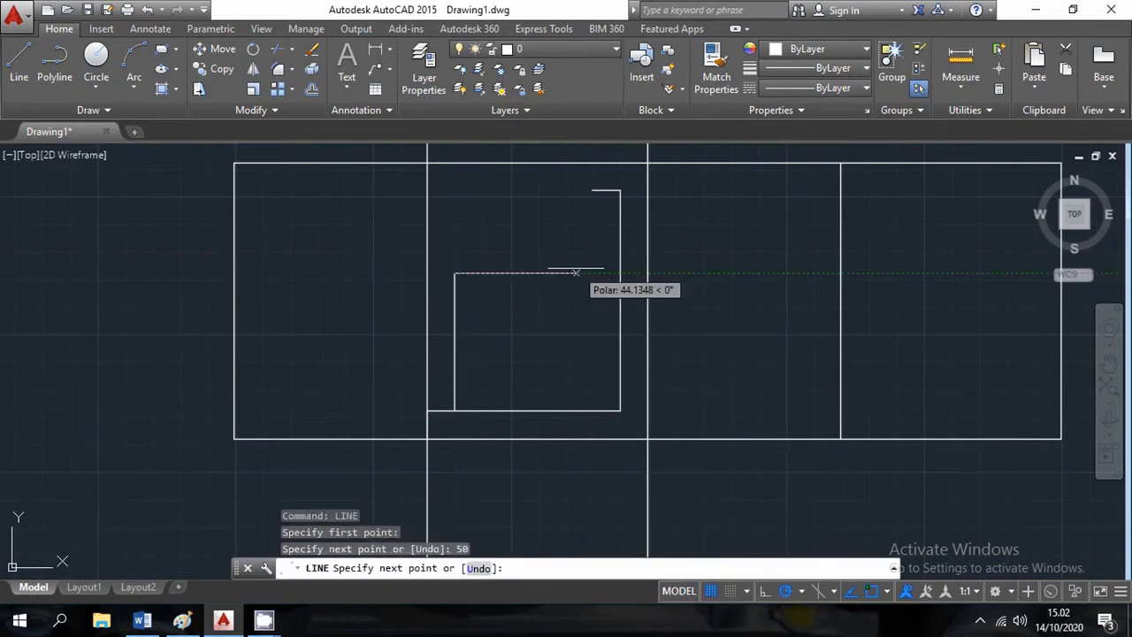
text(20)
key(Return)
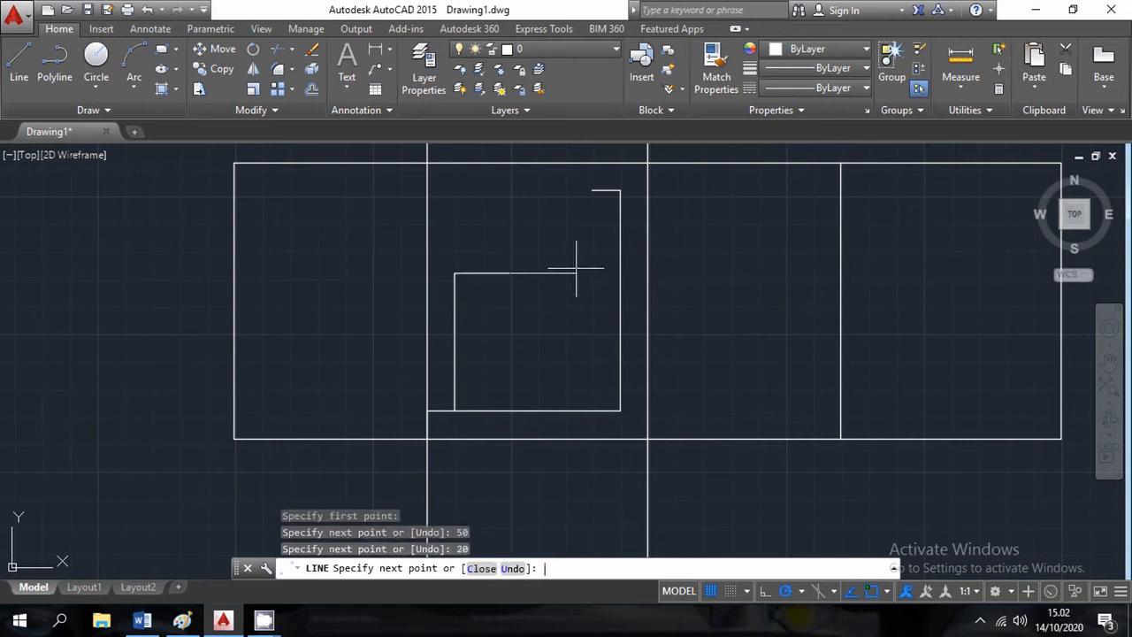
Step: Continue the front view outline 10 down and 30 right, and close it at the left end of the short top edge
text(10)
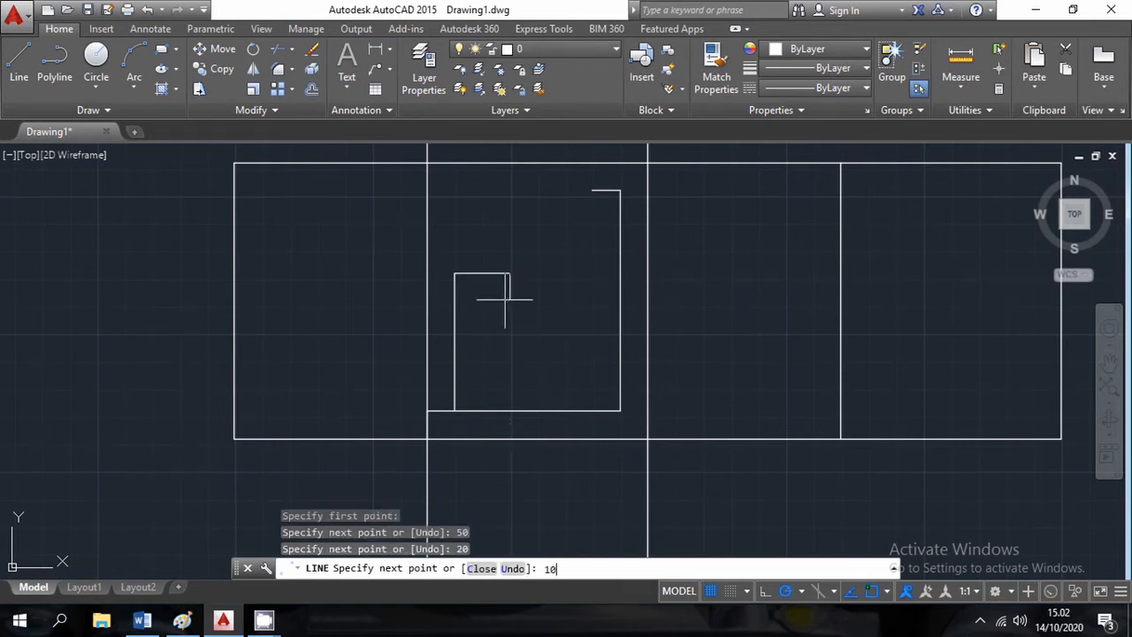
key(Return)
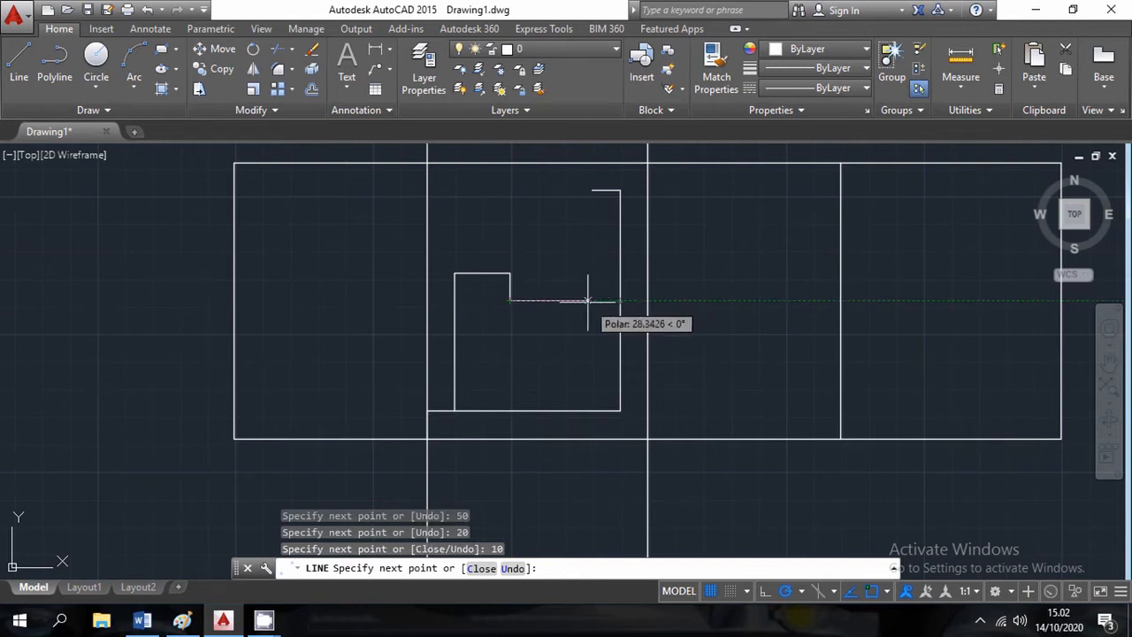
text(30)
key(Return)
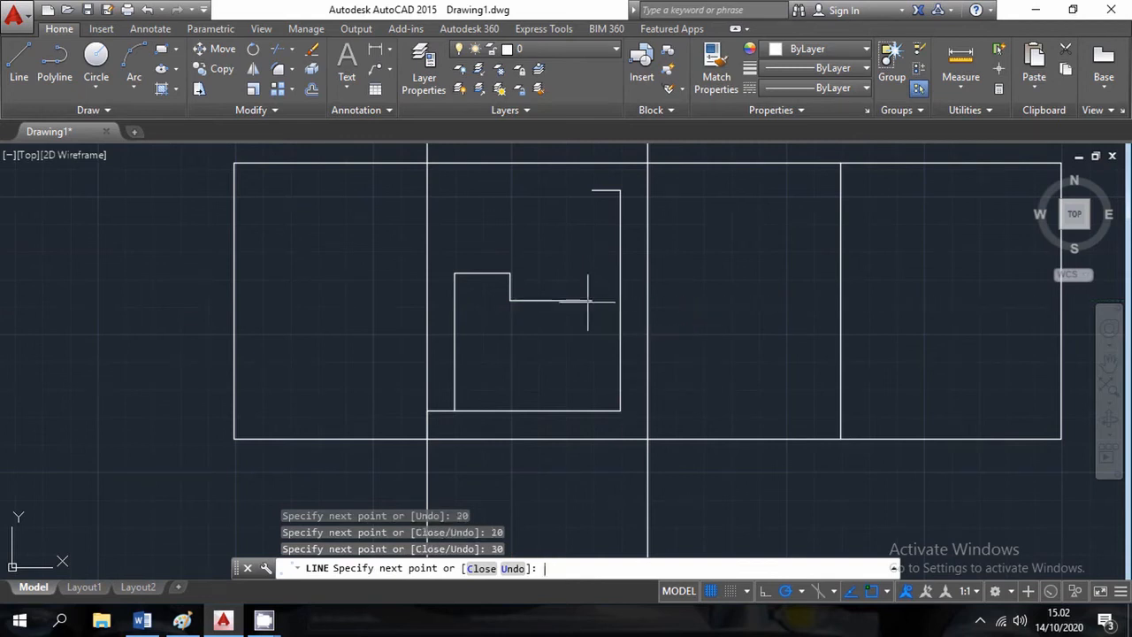
click(595, 189)
key(Escape)
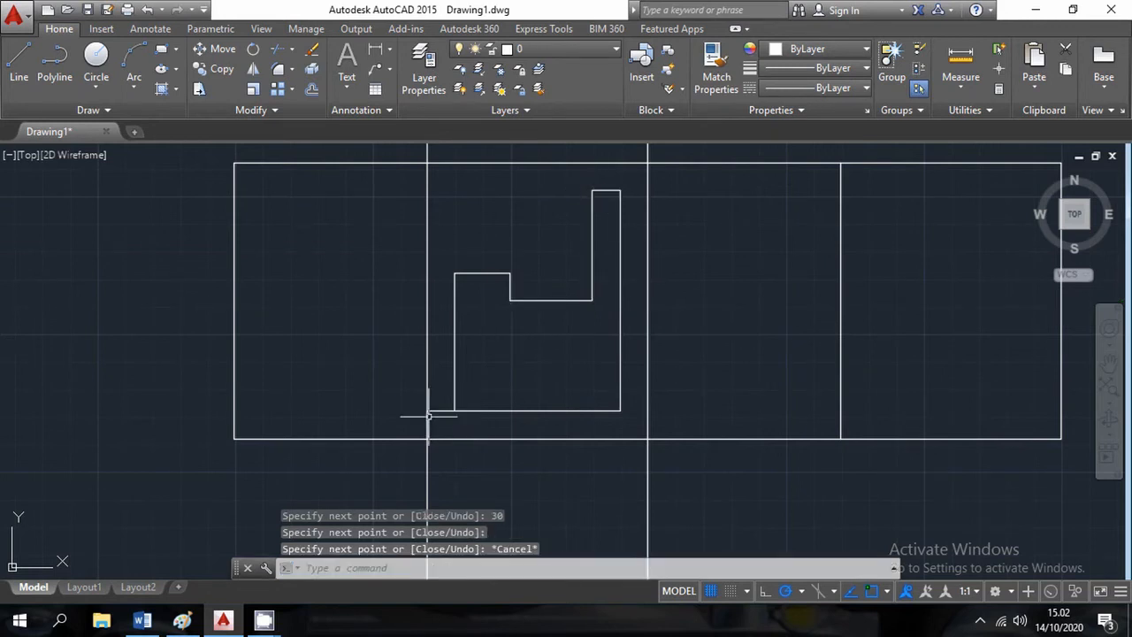
Step: Delete the two 10 long offset lines at the middle rectangle's lower-left corner
scroll(374, 381, up, 2)
click(366, 341)
click(582, 473)
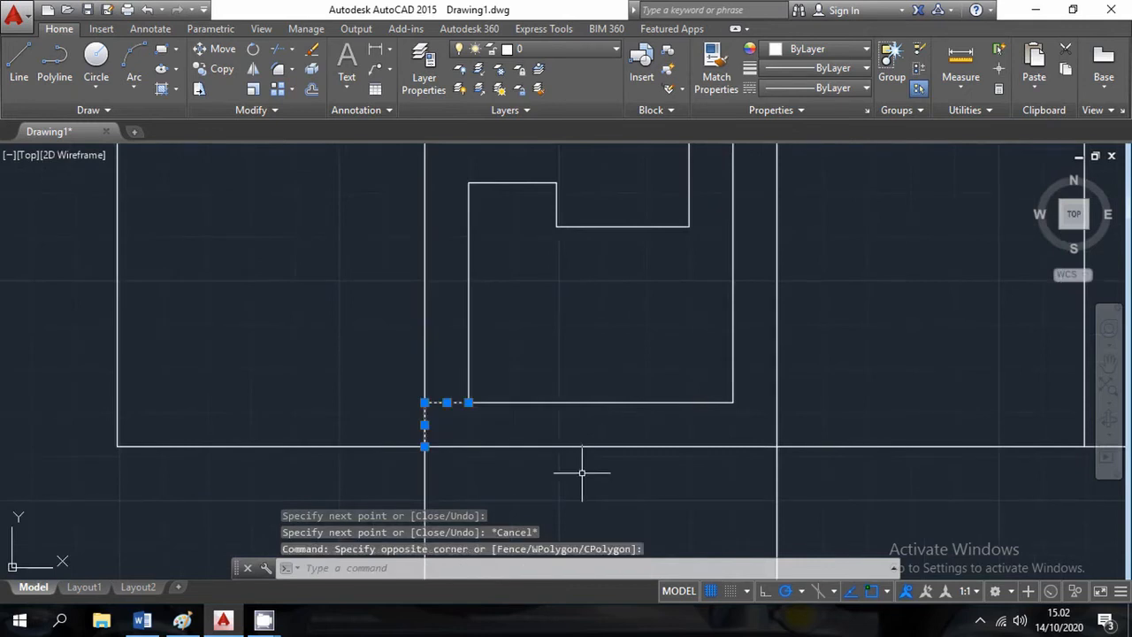
key(Delete)
scroll(535, 426, down, 2)
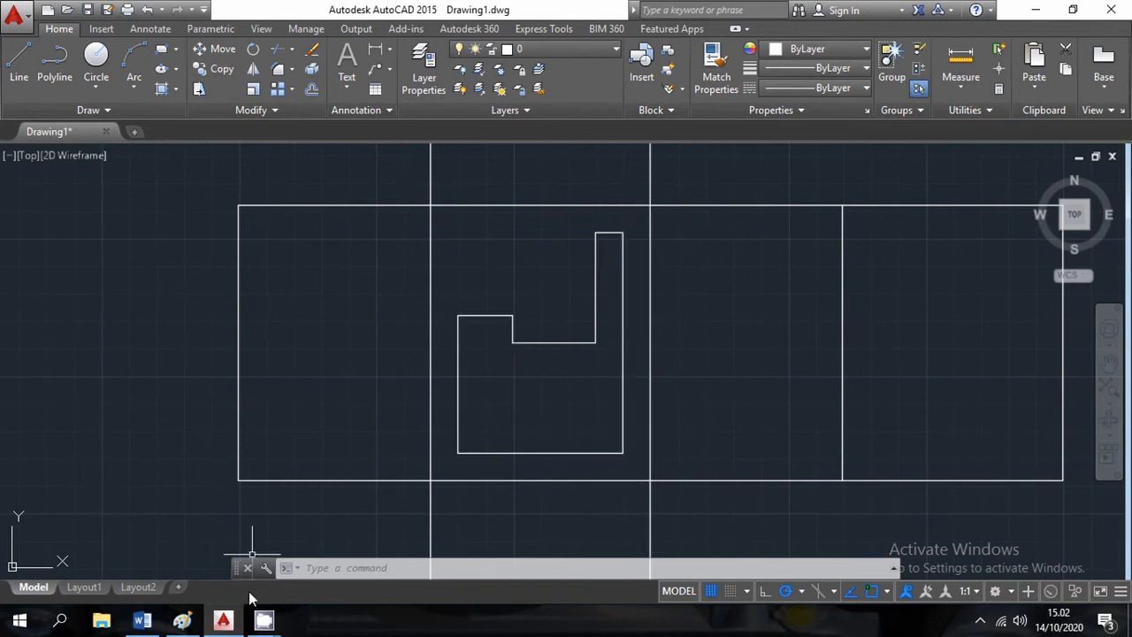
Step: Switch to Paint and undo the freehand pencil marks and arrows around the isometric part, keeping the pasted drawing
click(181, 622)
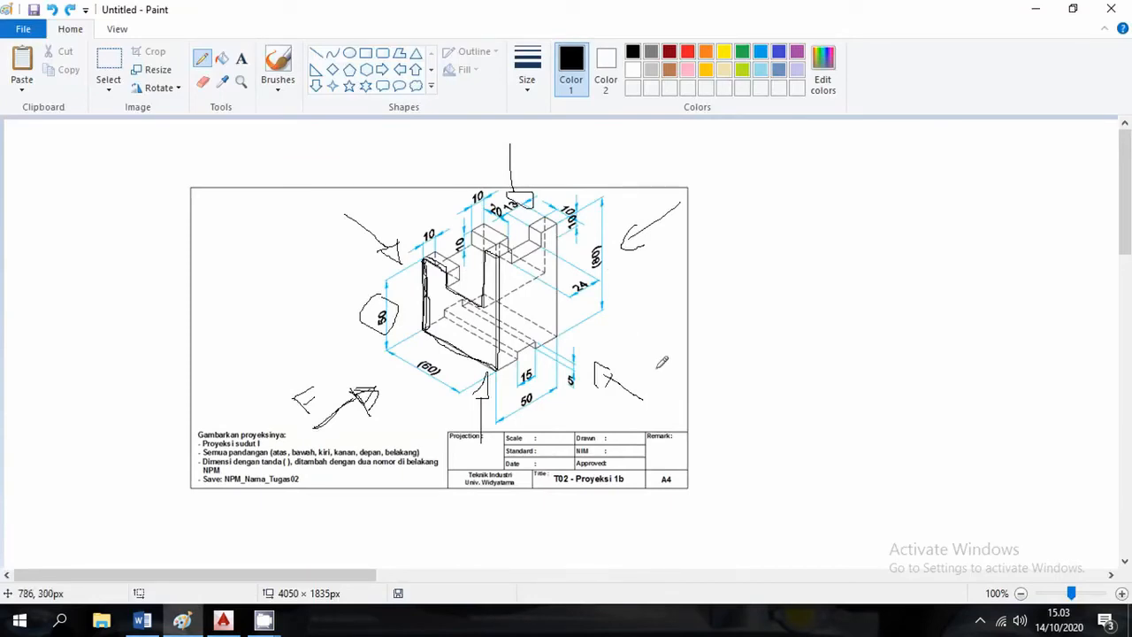
key(ctrl+z)
key(ctrl+z)
key(ctrl+z)
key(ctrl+z)
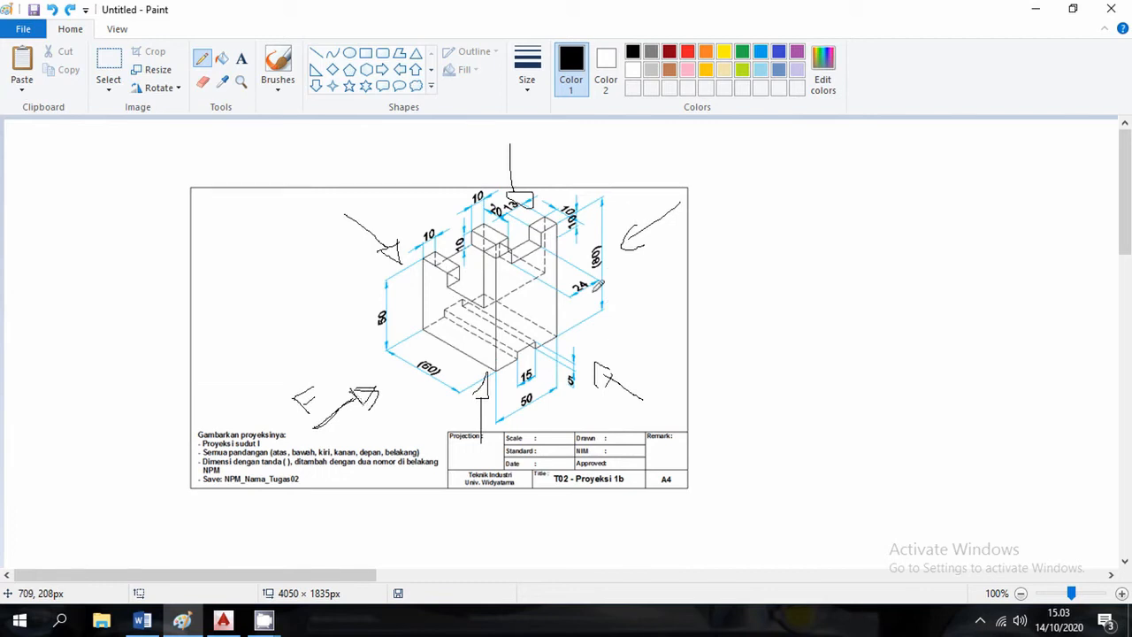
key(ctrl+z)
key(ctrl+z)
key(ctrl+z)
key(ctrl+z)
key(ctrl+z)
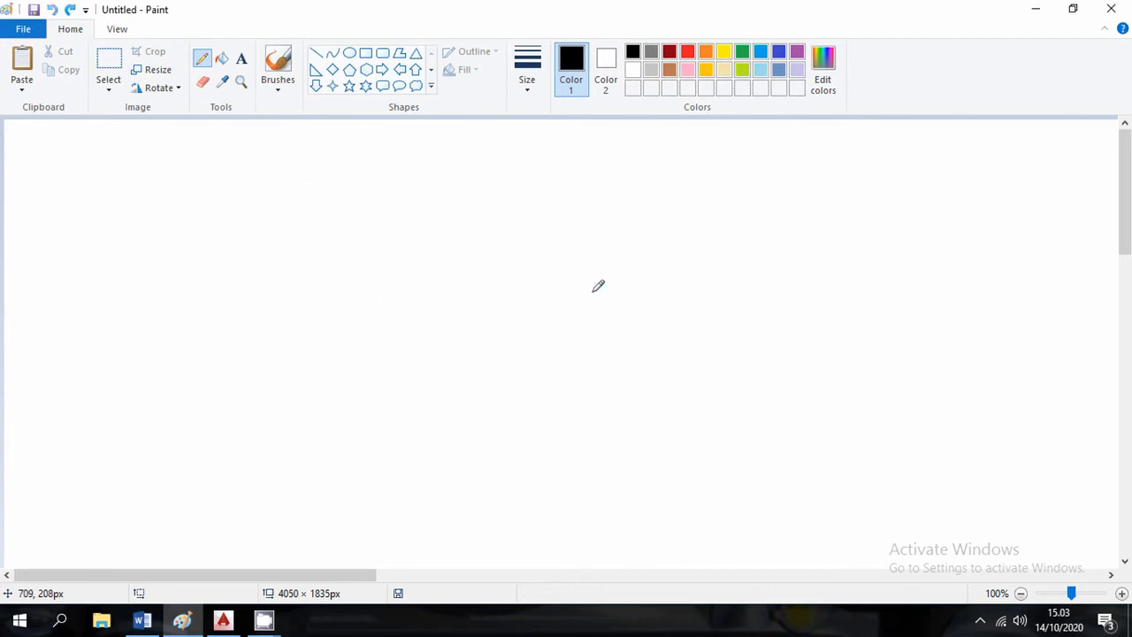
click(69, 10)
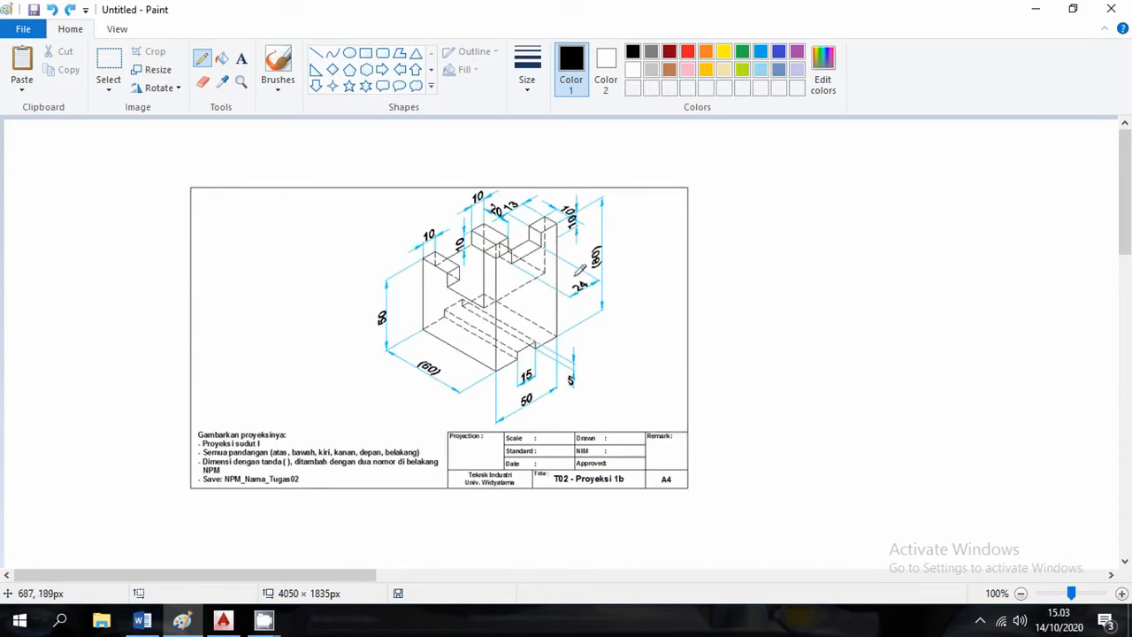
Step: Trace the edges of the bottom slot in pencil on the isometric drawing and sketch an arrow marking the front viewing direction
click(1121, 594)
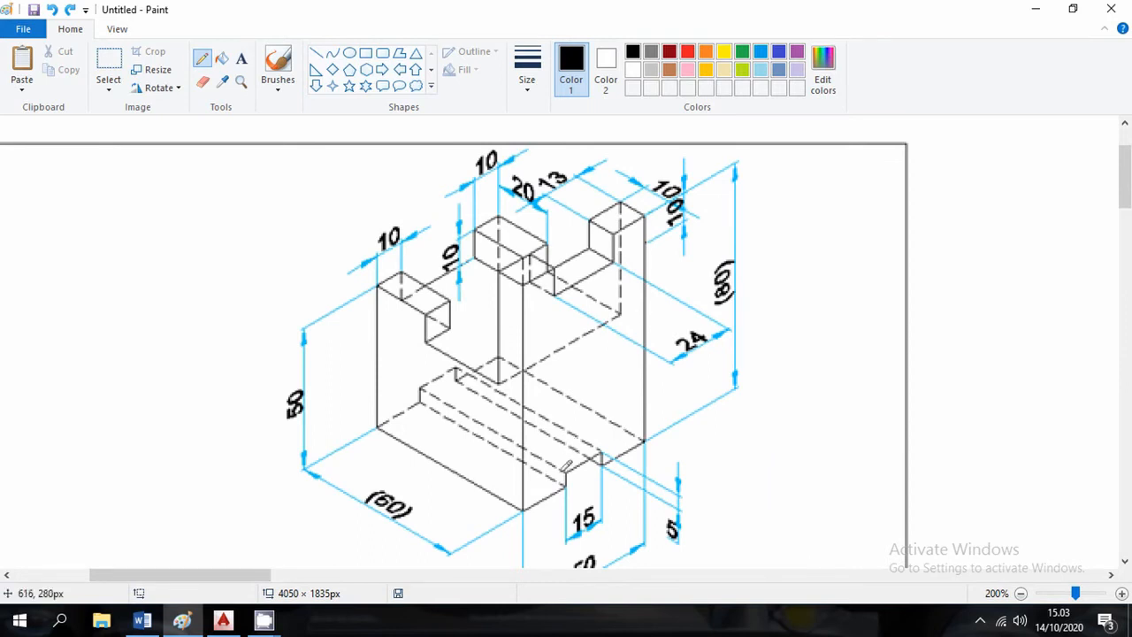
drag(572, 474, 427, 387)
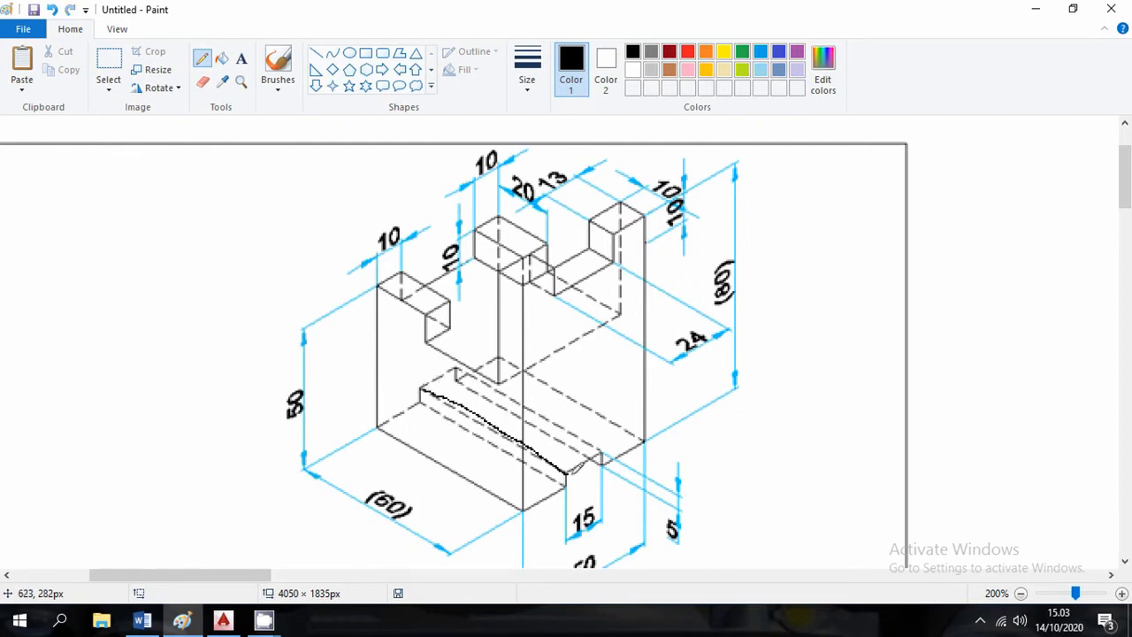
mouse_move(567, 467)
mouse_down()
mouse_move(566, 483)
mouse_move(600, 456)
mouse_move(566, 480)
mouse_up()
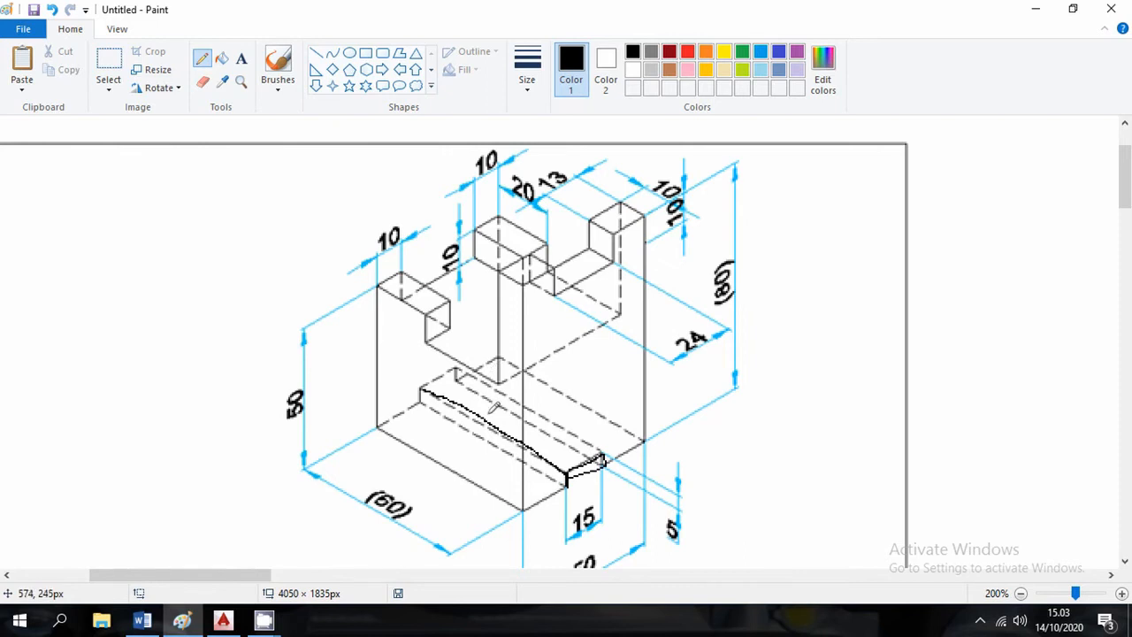
drag(420, 393, 577, 484)
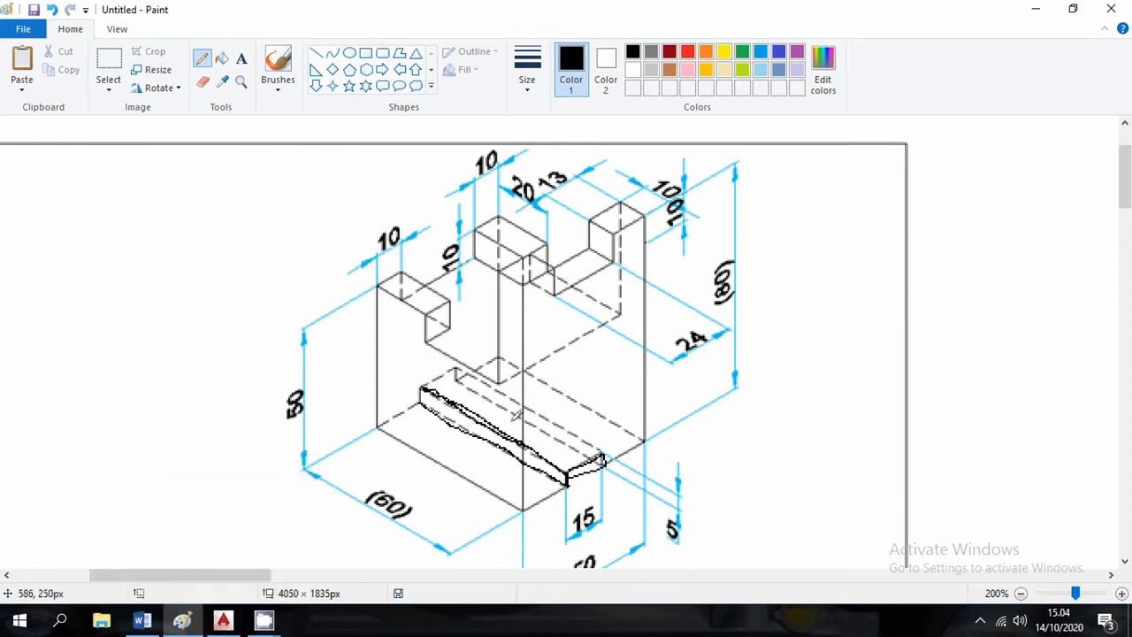
drag(269, 537, 321, 509)
Step: Switch to AutoCAD and draw a line from the front view's lower-left corner 5 up, continuing horizontally to the right side
click(224, 621)
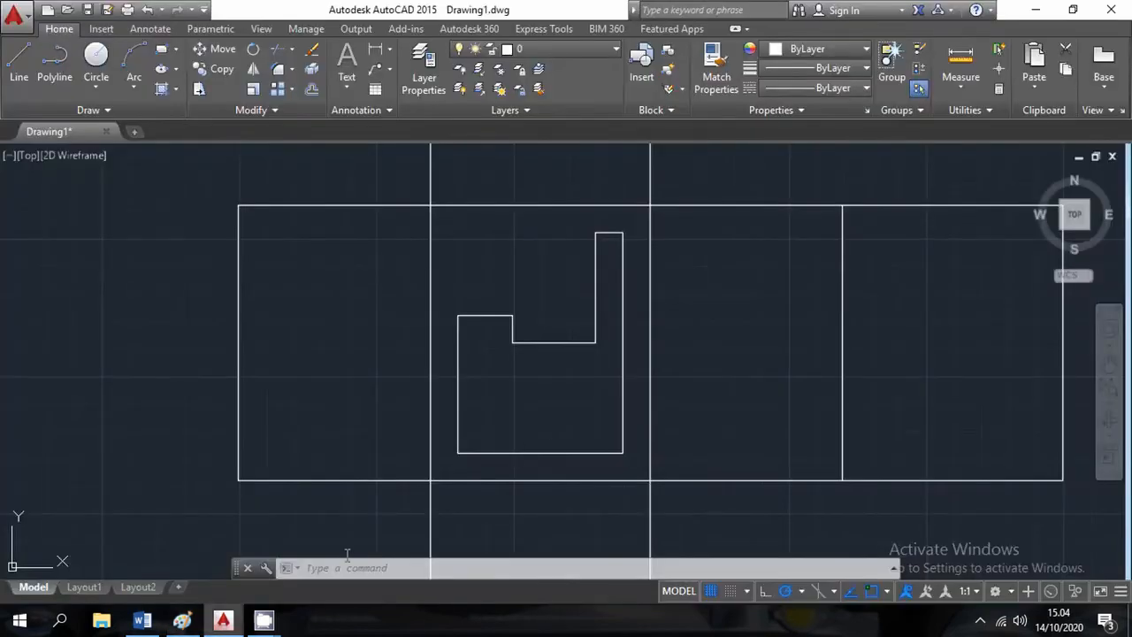
key(Escape)
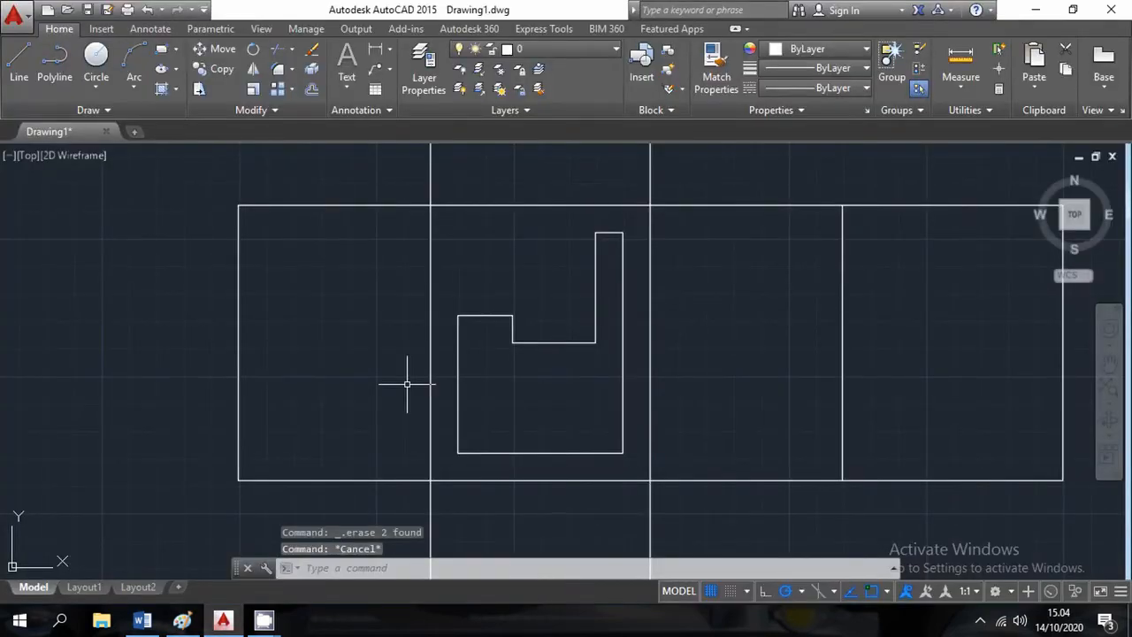
text(l)
key(Return)
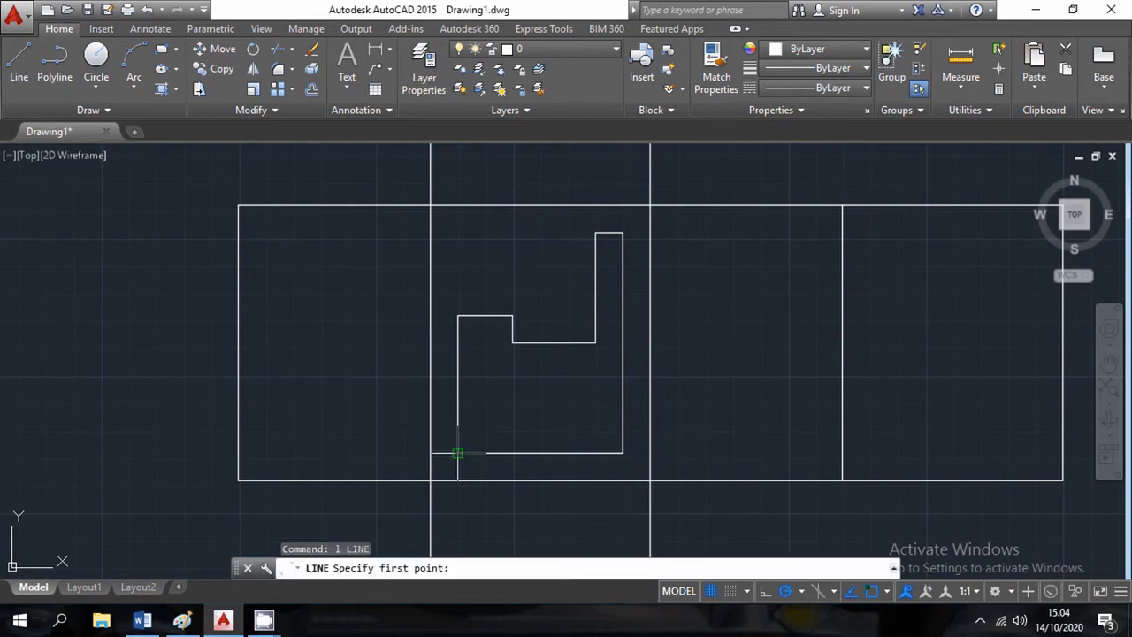
click(457, 452)
text(5)
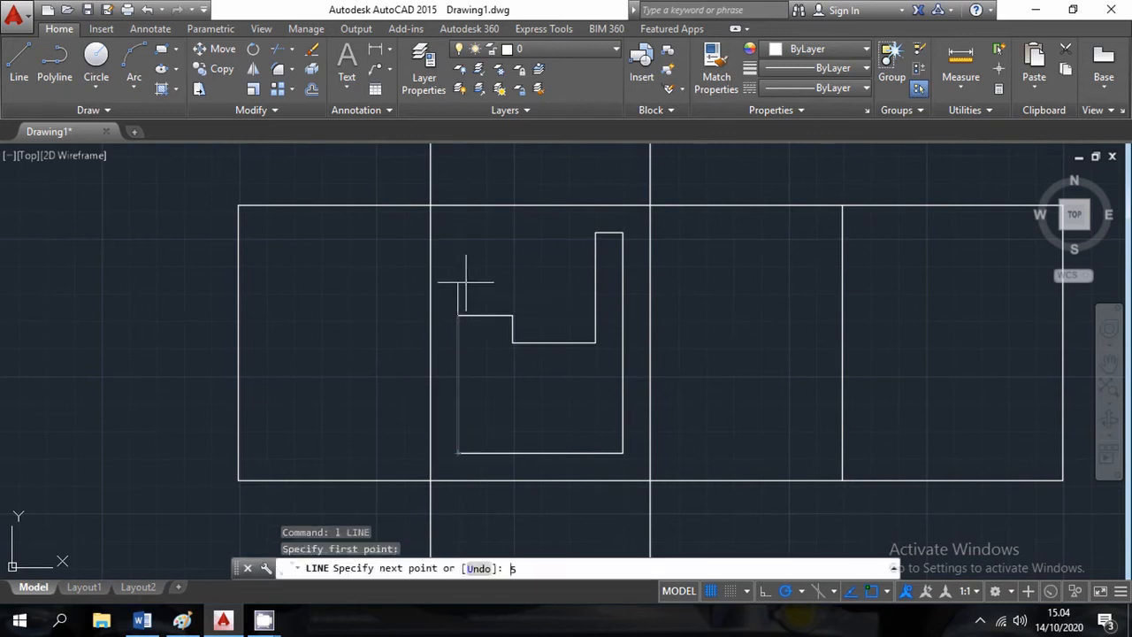
key(Return)
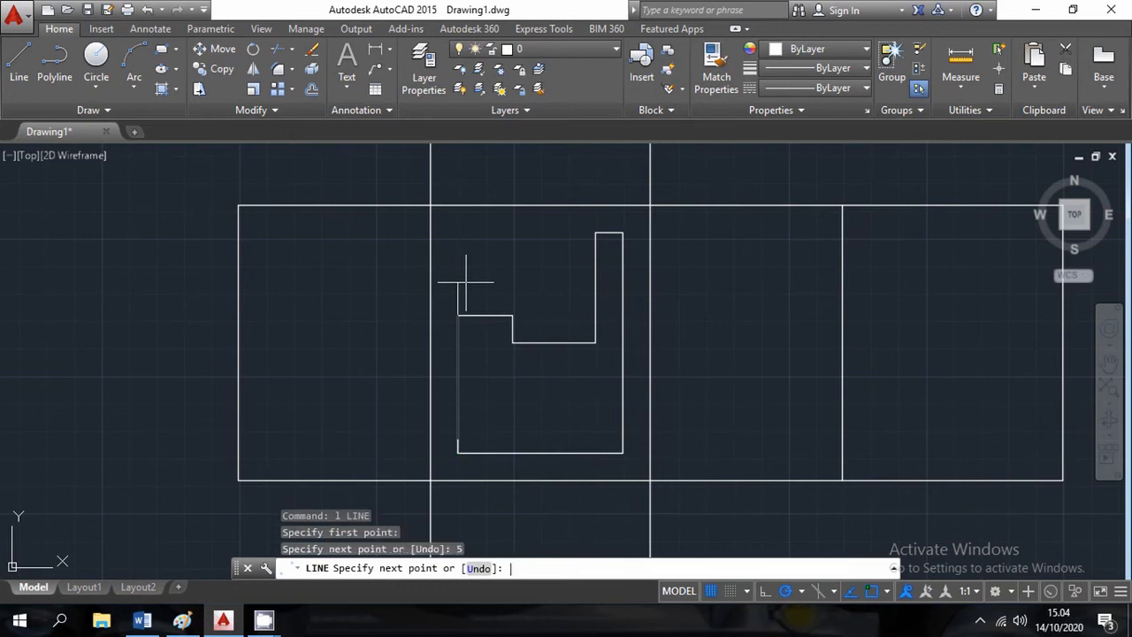
click(622, 440)
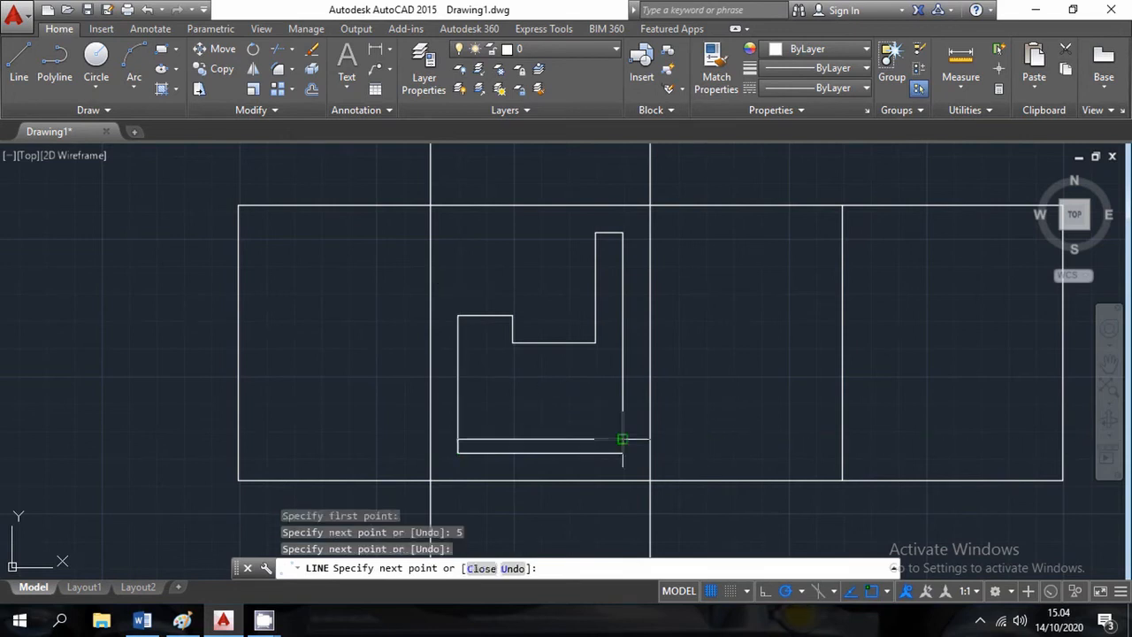
key(Escape)
key(Escape)
Step: Delete the 5 long vertical line overlapping the front view's left side at its lower corner
click(458, 435)
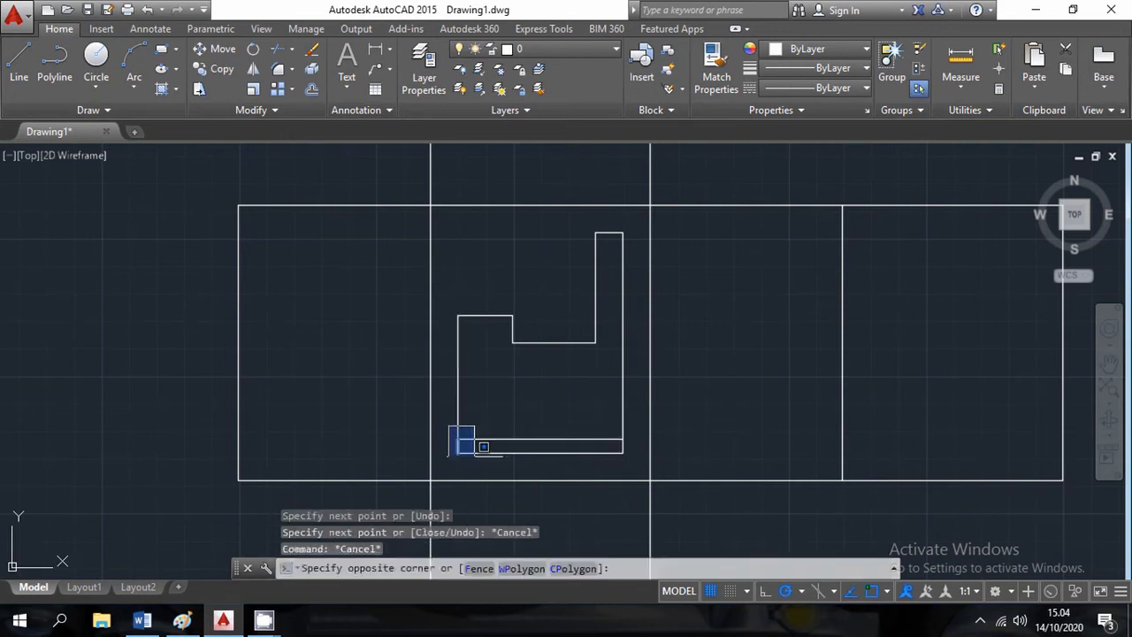
scroll(474, 451, up, 2)
click(472, 459)
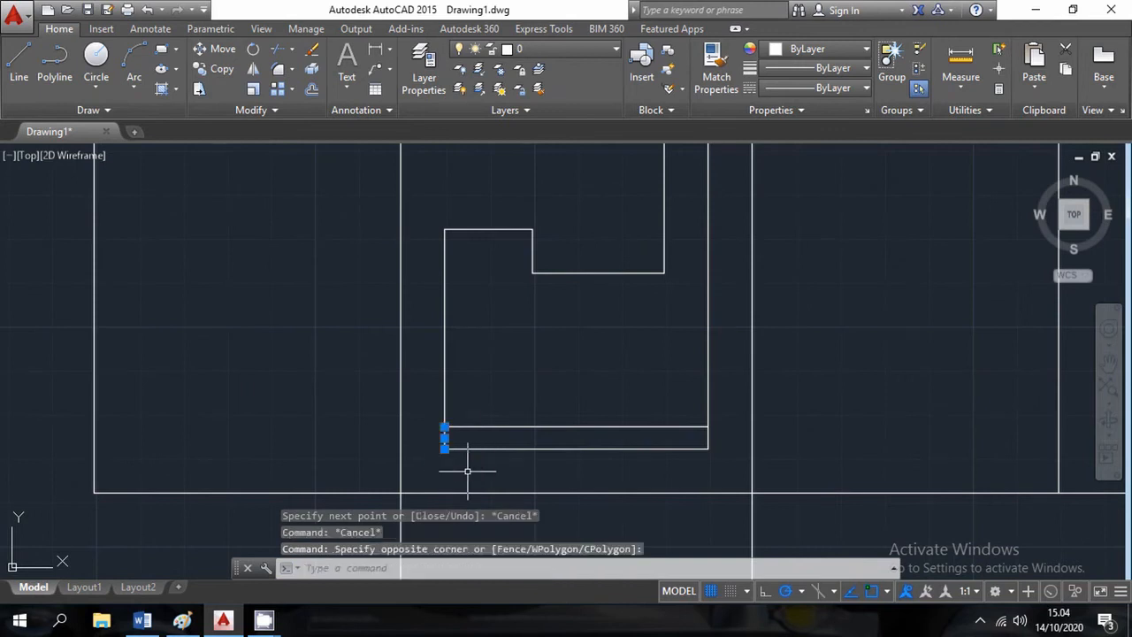
key(Escape)
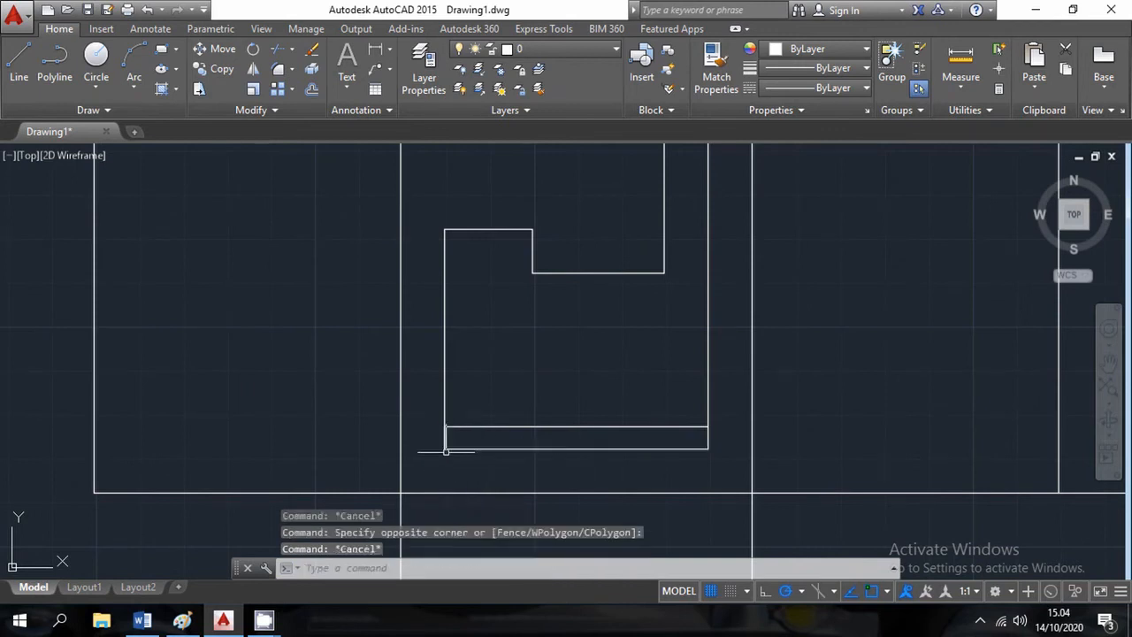
click(434, 389)
click(479, 469)
key(Delete)
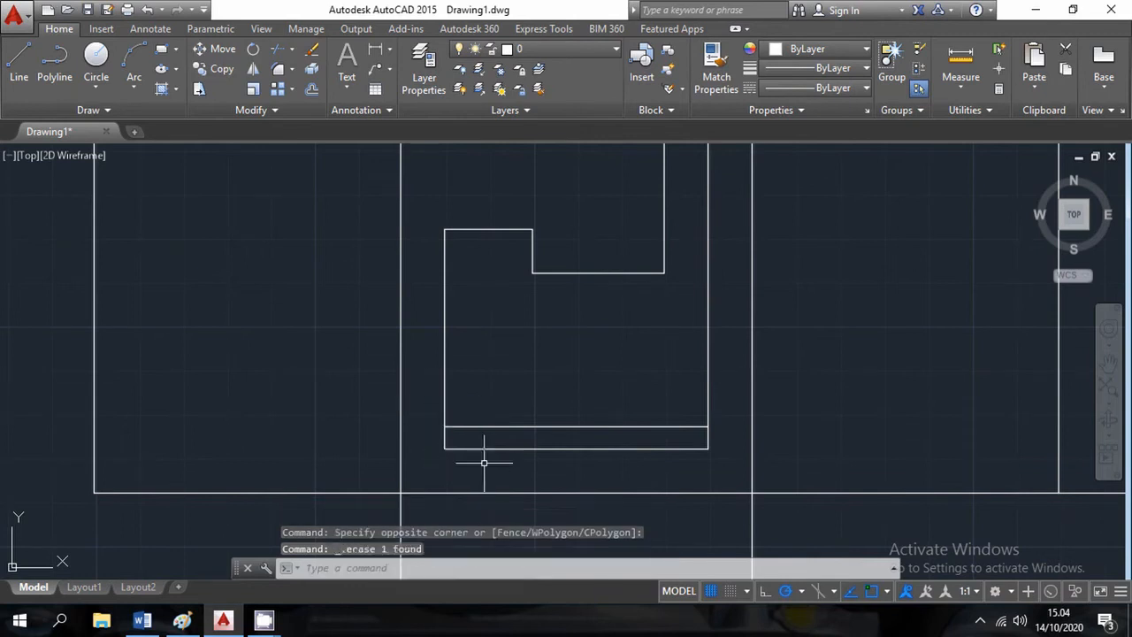
click(635, 405)
click(599, 433)
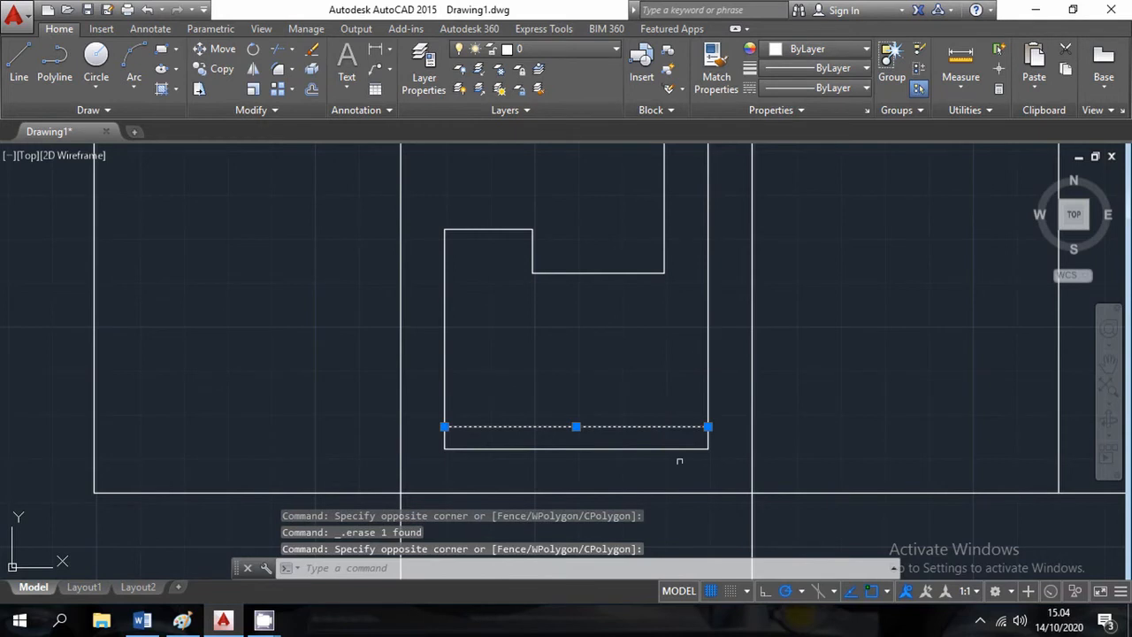
key(Escape)
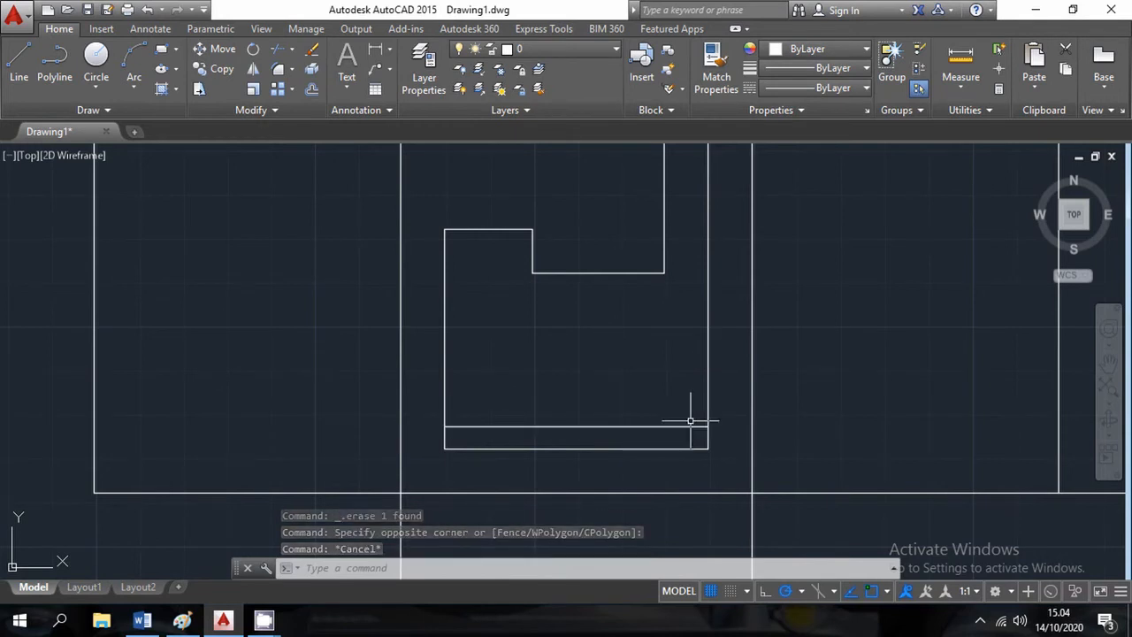
click(683, 426)
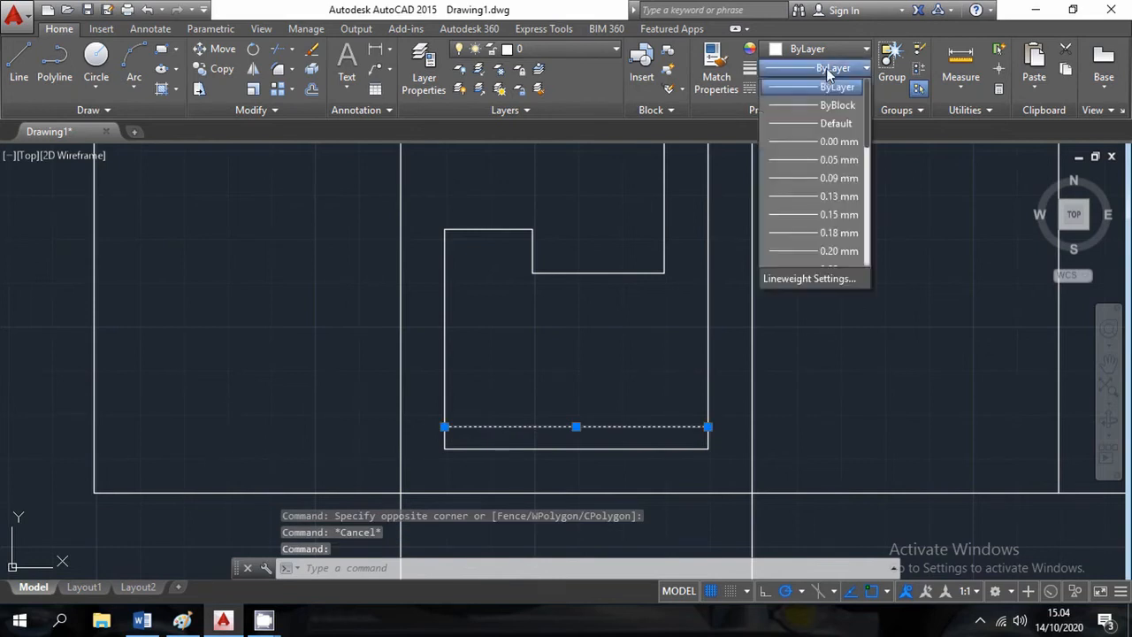
click(935, 283)
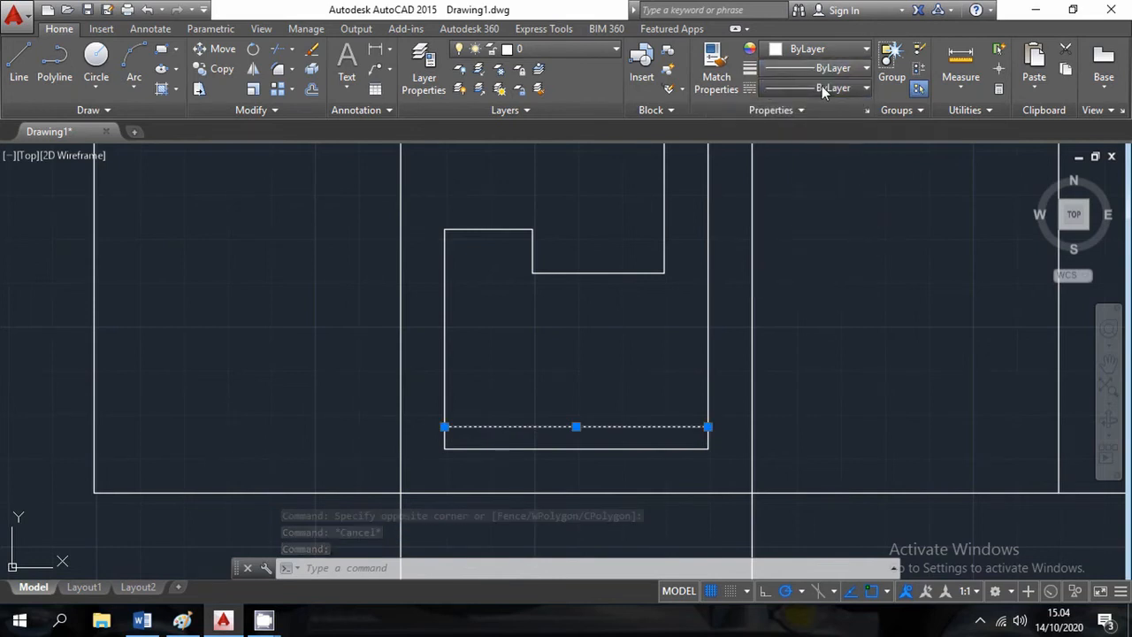
click(822, 89)
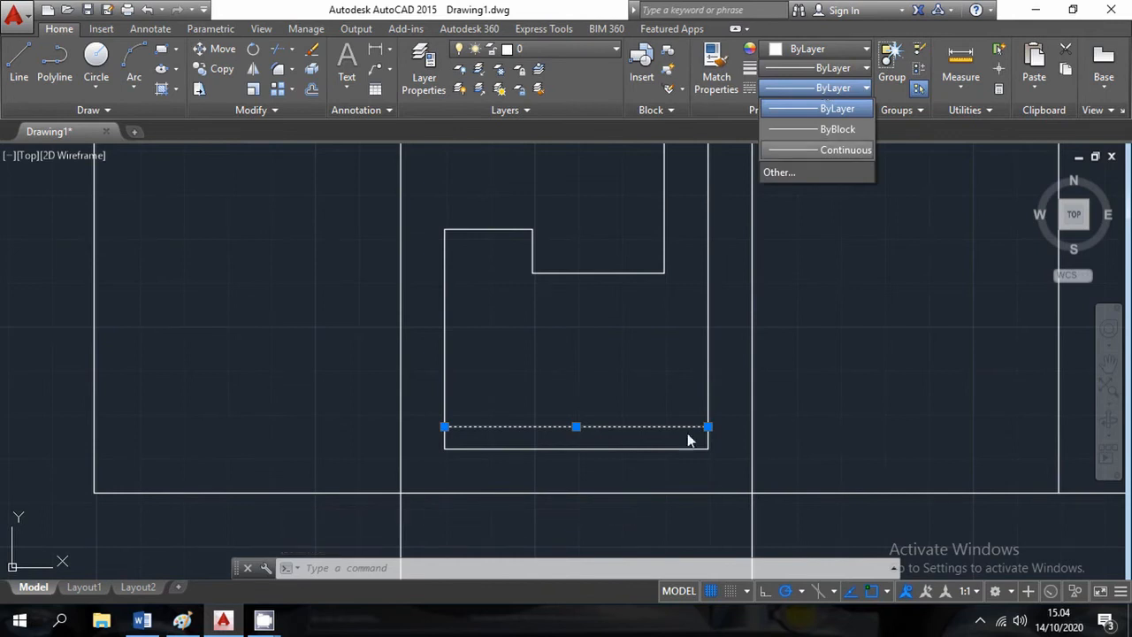
key(Escape)
key(Escape)
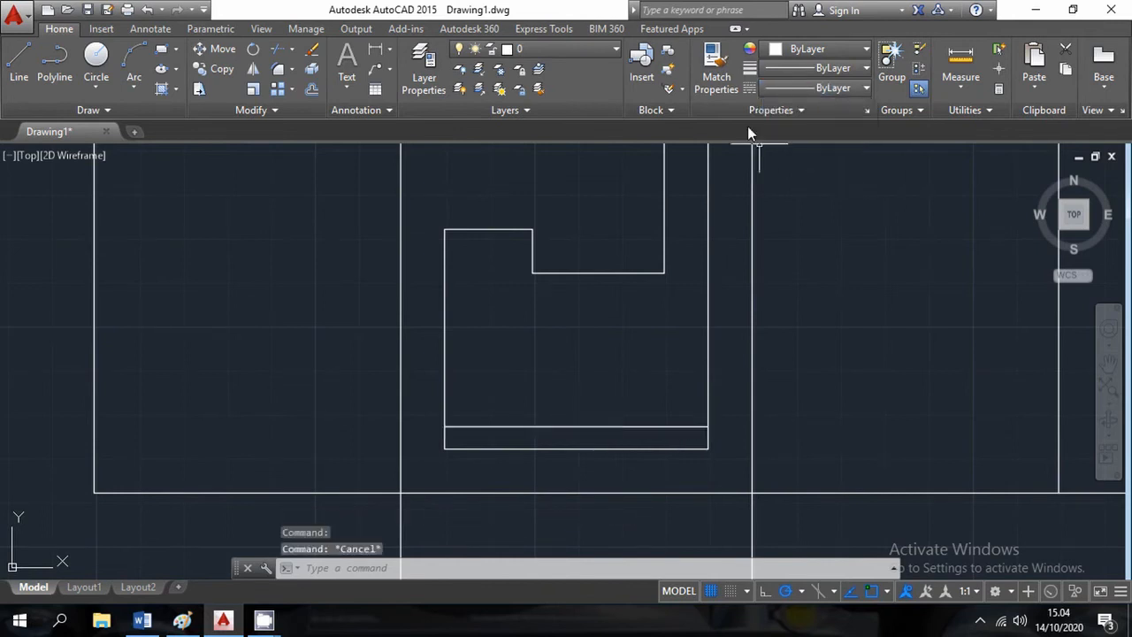
Step: Load the DASHED linetype from acadiso.lin into the drawing
click(862, 88)
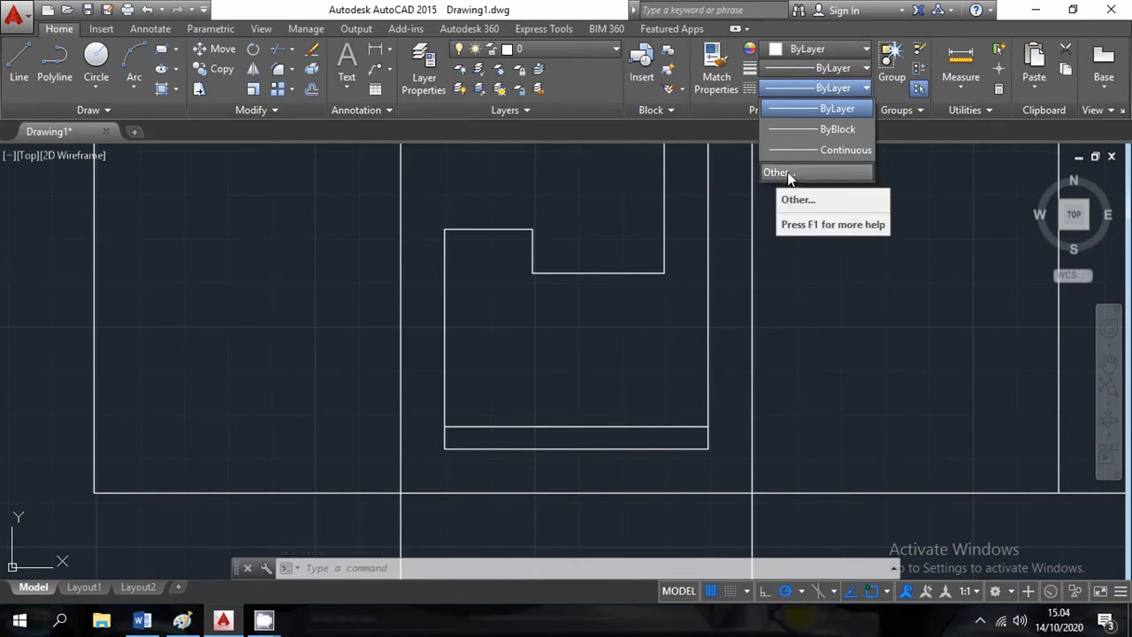
click(788, 173)
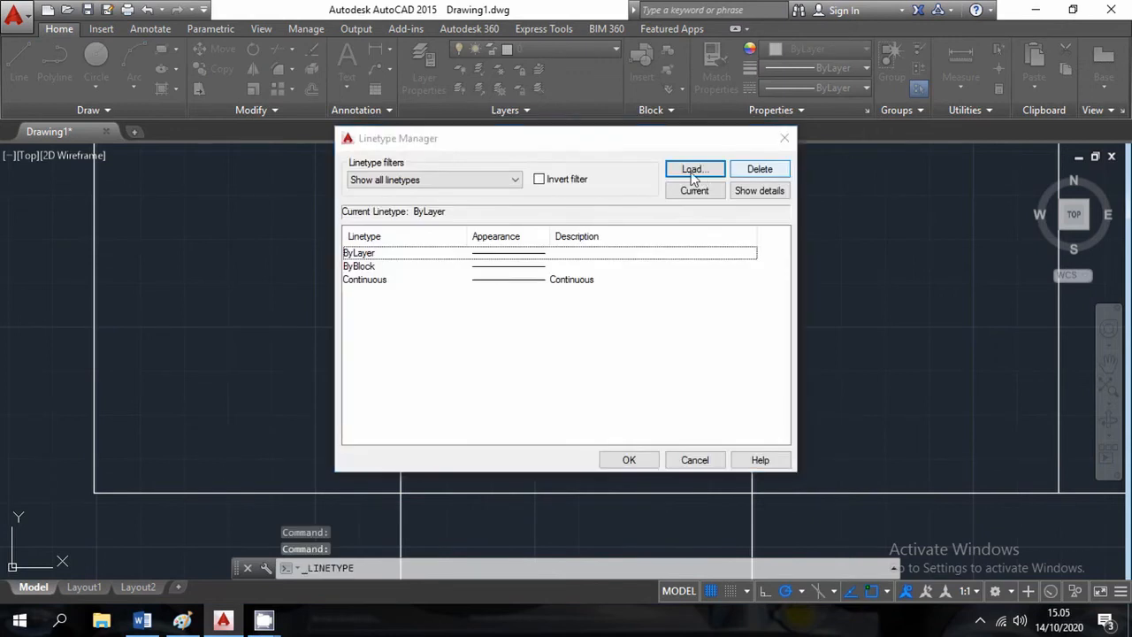
click(694, 174)
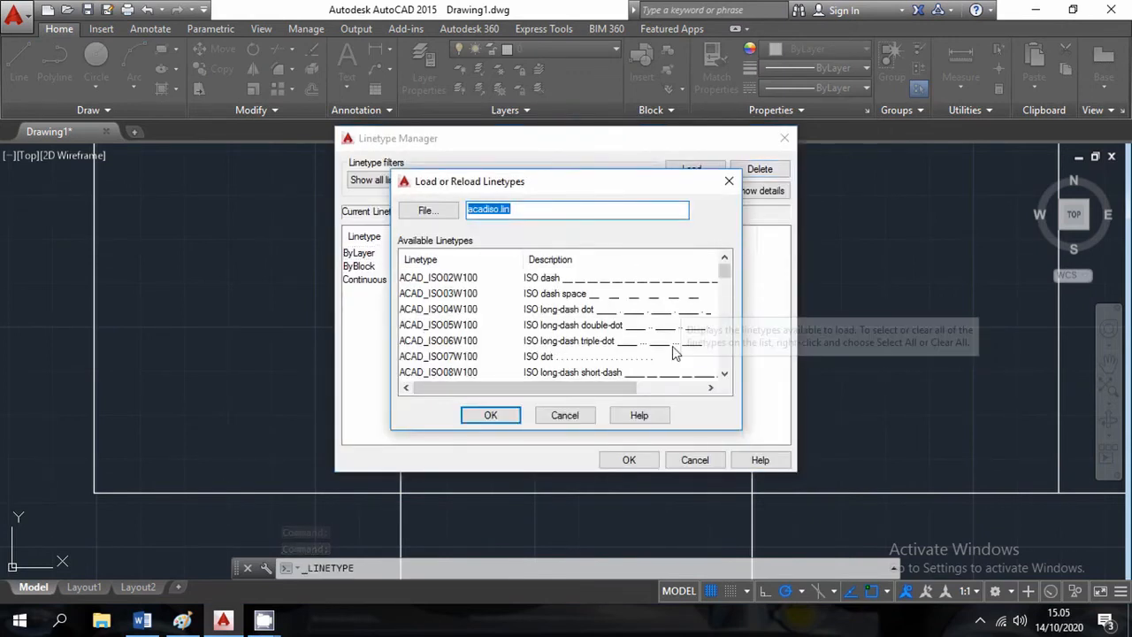
scroll(541, 355, down, 5)
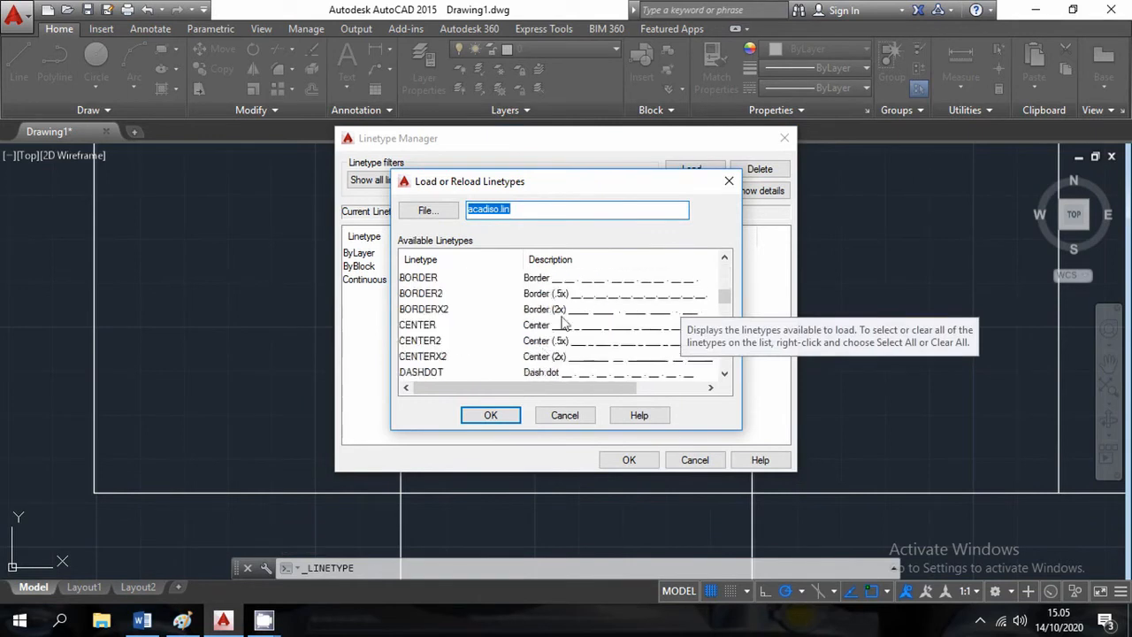
scroll(563, 323, down, 1)
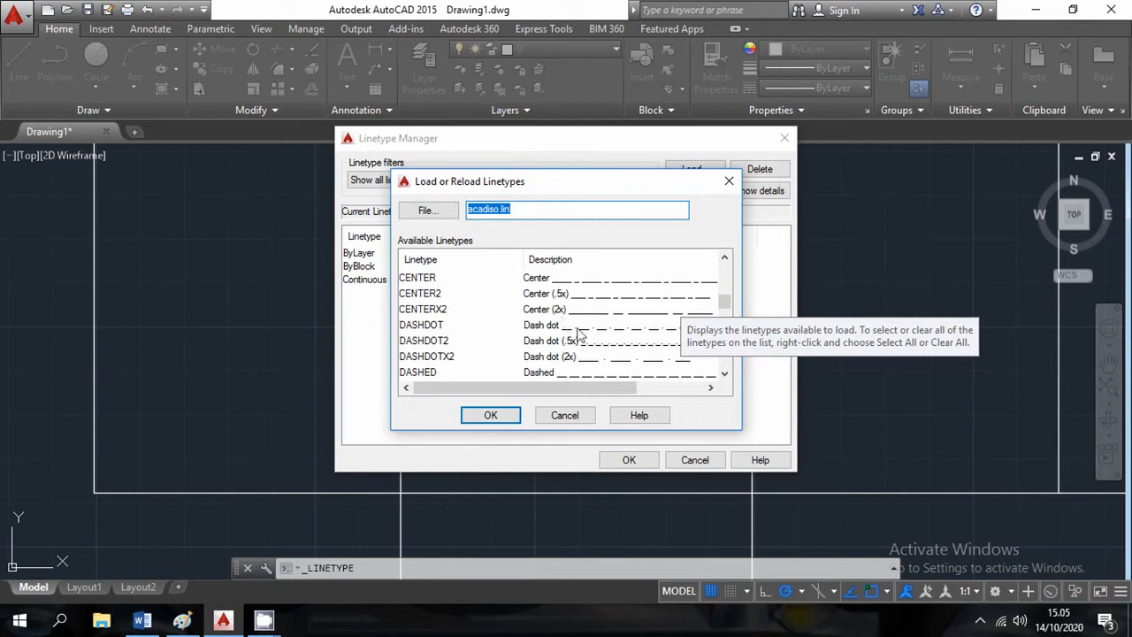
scroll(652, 351, down, 1)
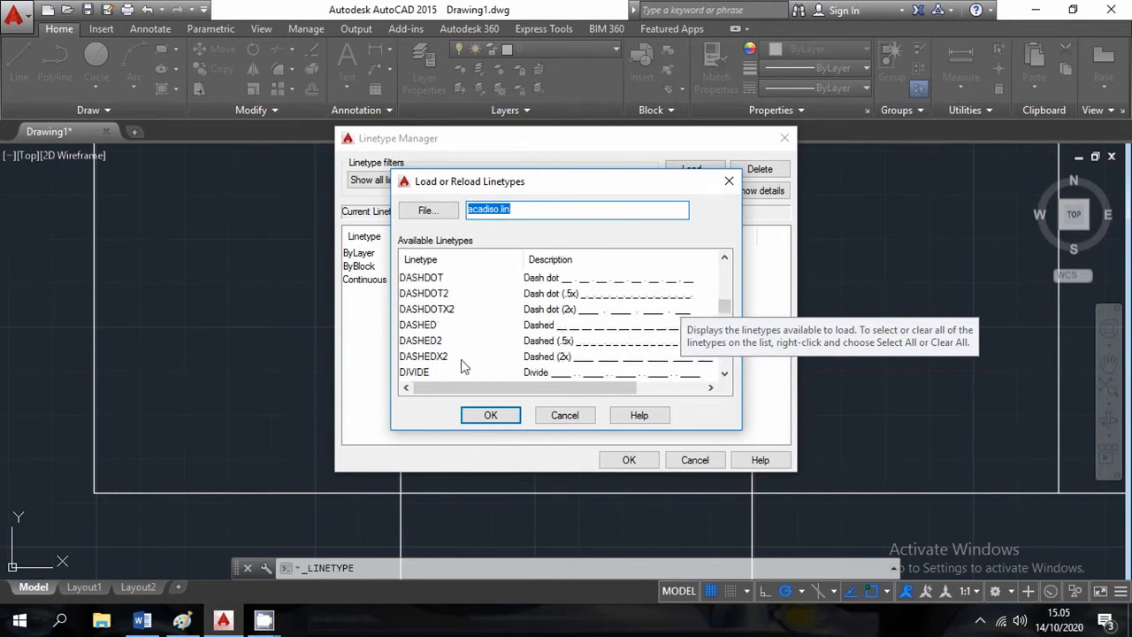
click(416, 323)
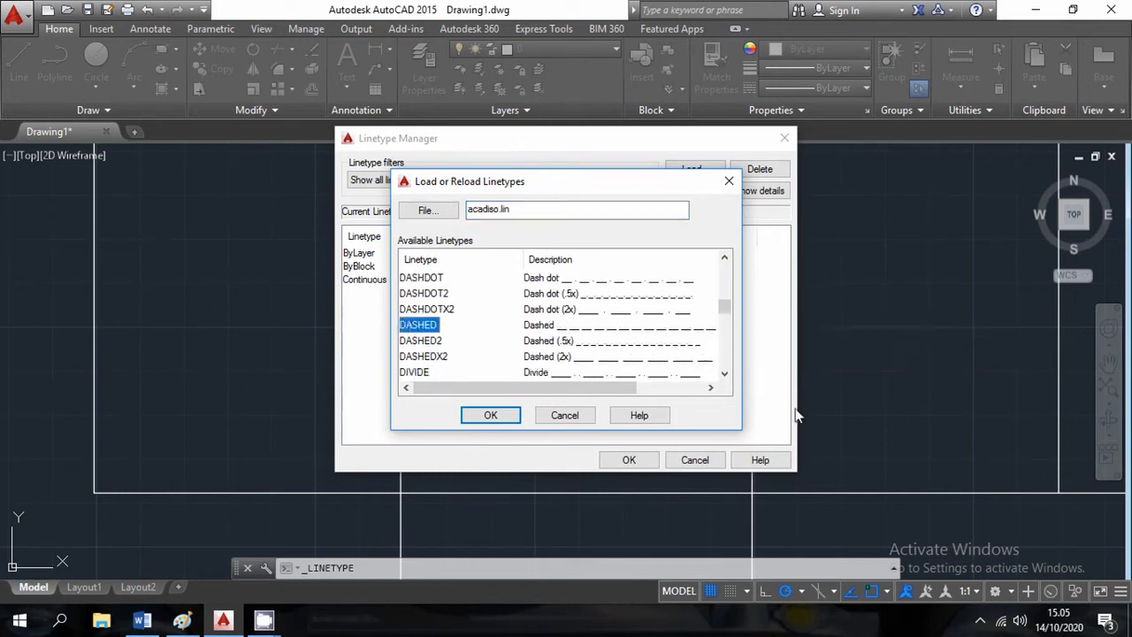
click(434, 342)
click(426, 357)
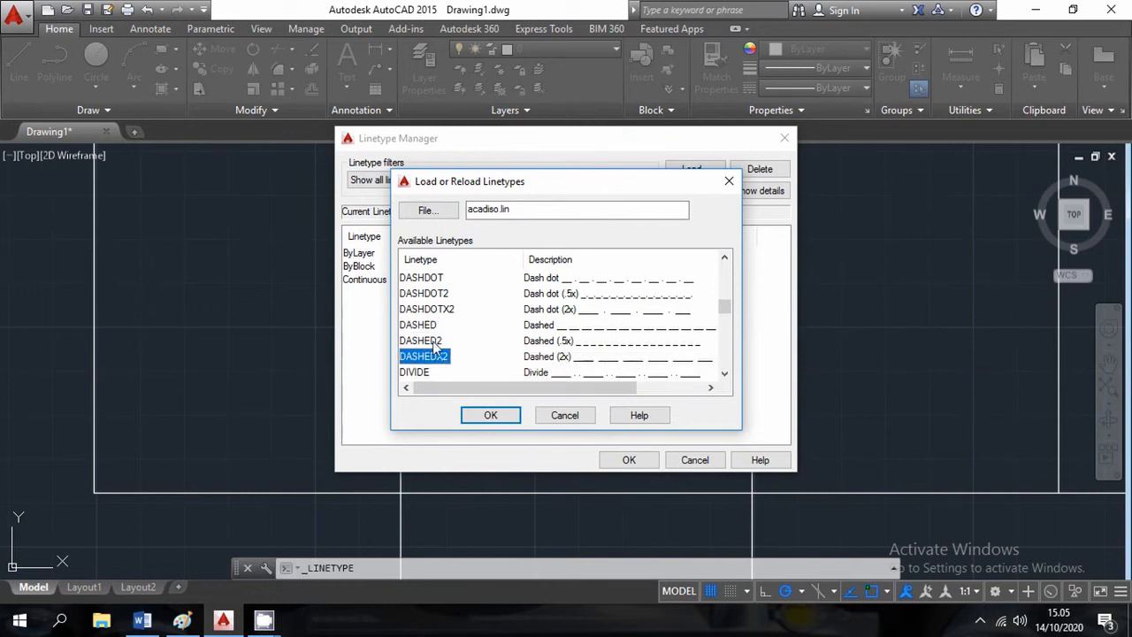
click(426, 310)
click(520, 327)
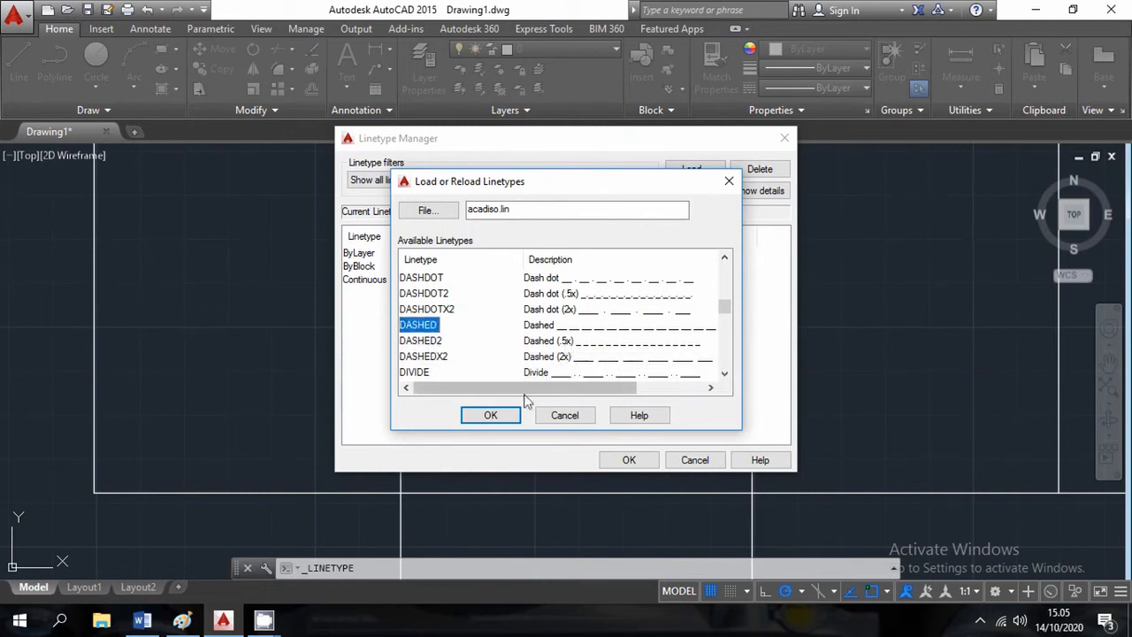
click(492, 415)
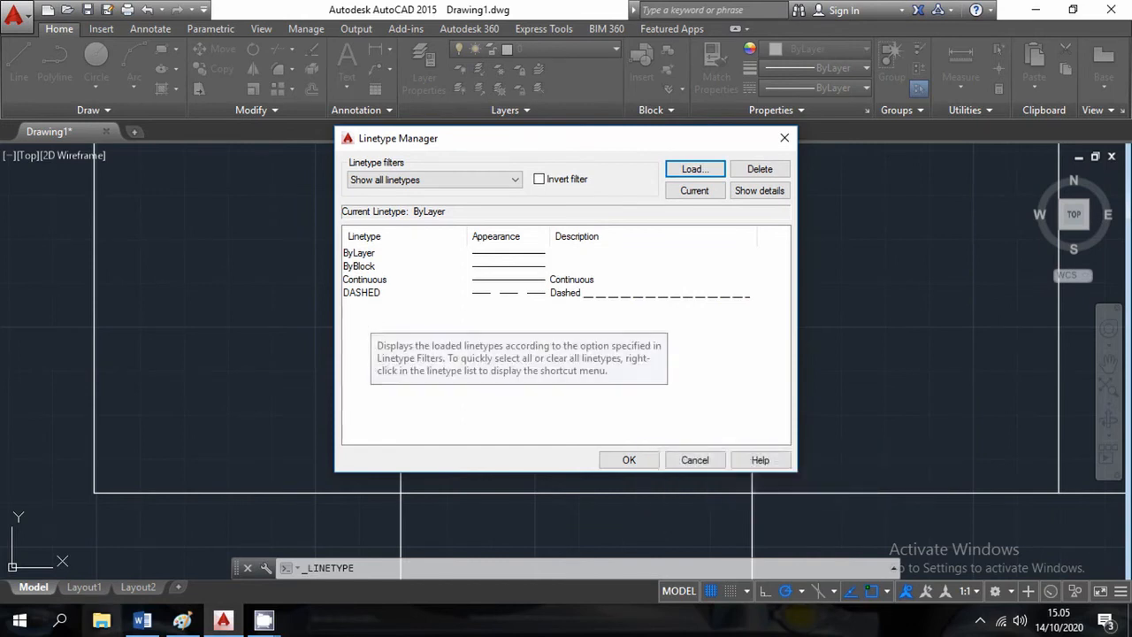
Step: Load the CENTER linetype from acadiso.lin into the drawing
click(182, 620)
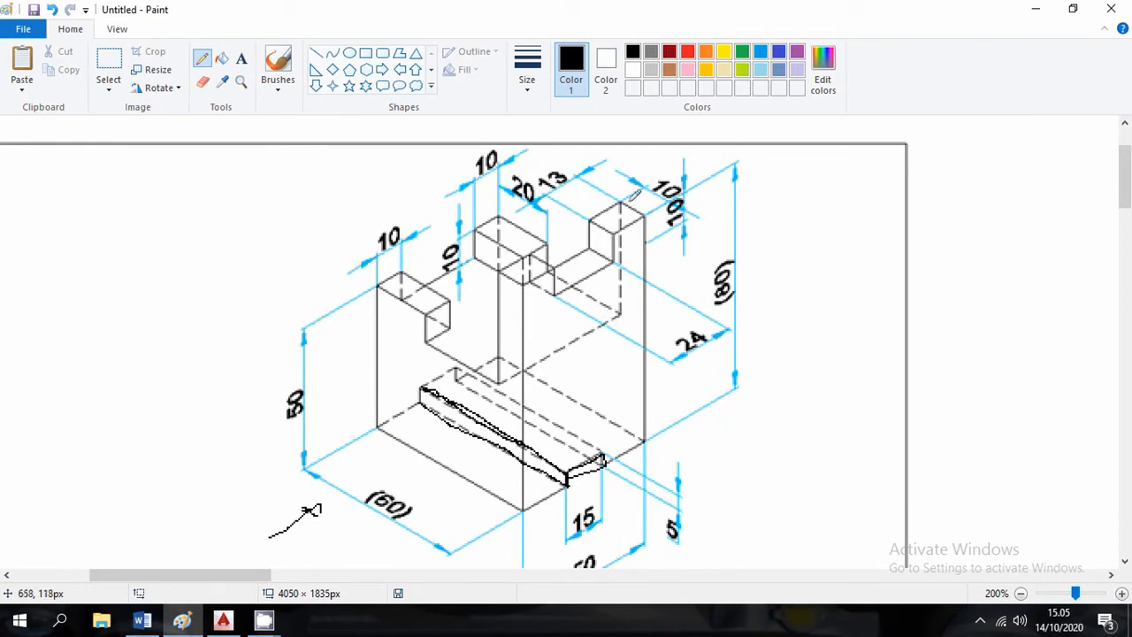
click(223, 622)
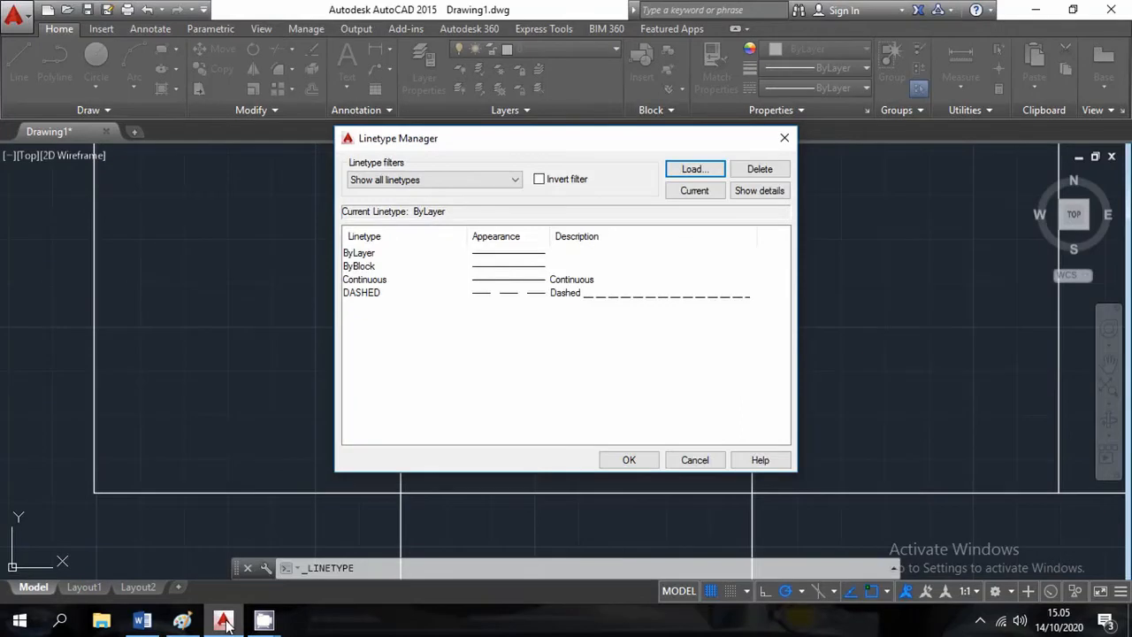
click(694, 168)
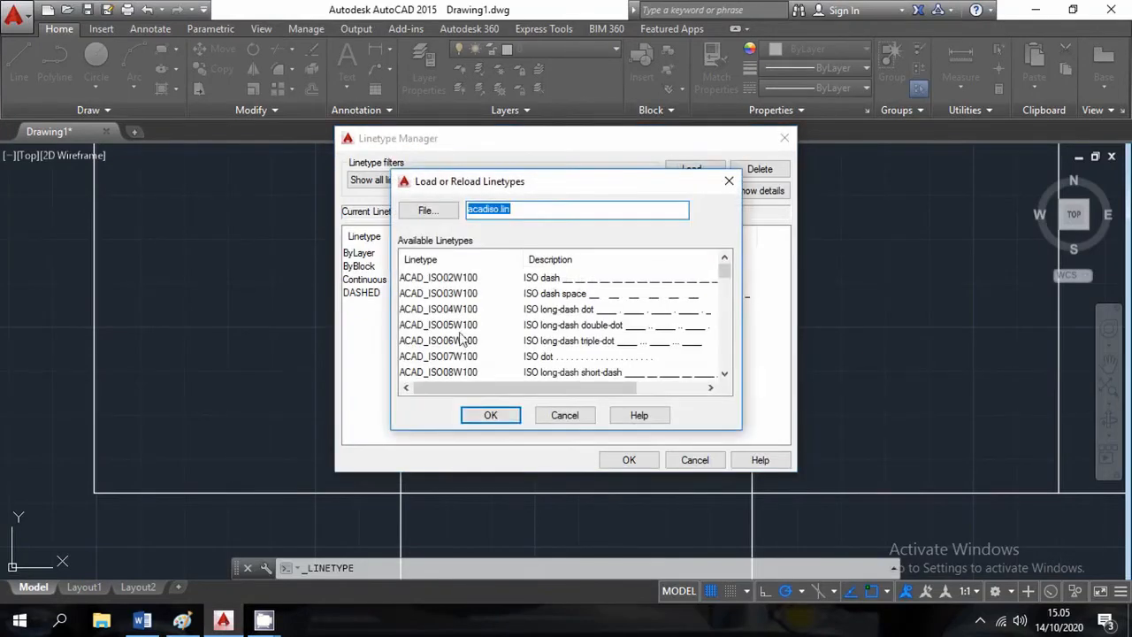
scroll(459, 338, down, 5)
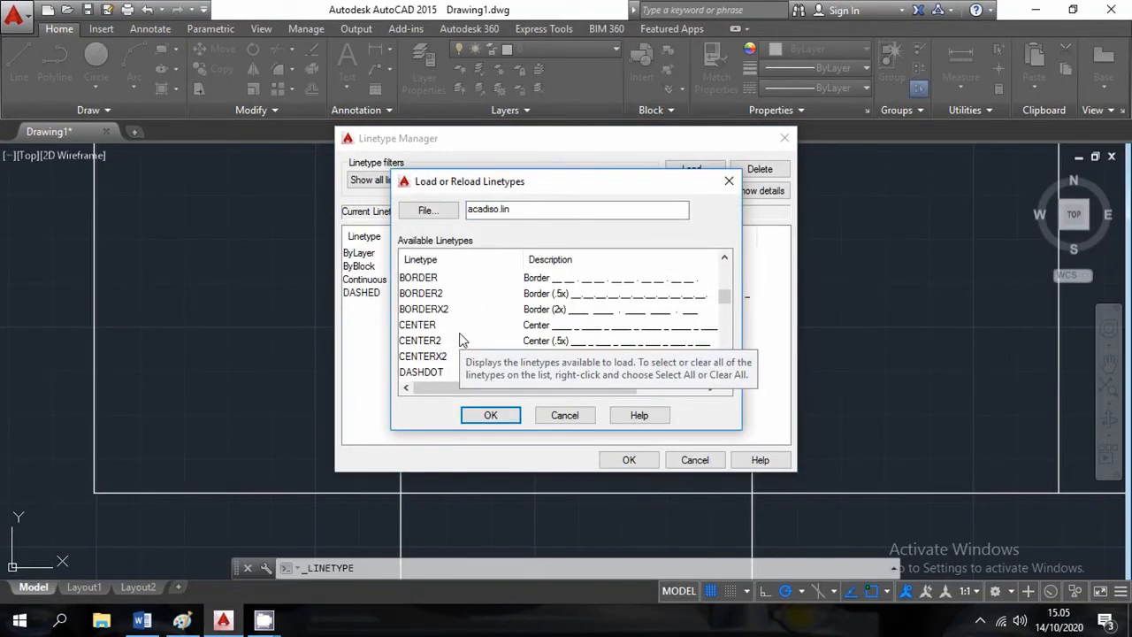
click(424, 326)
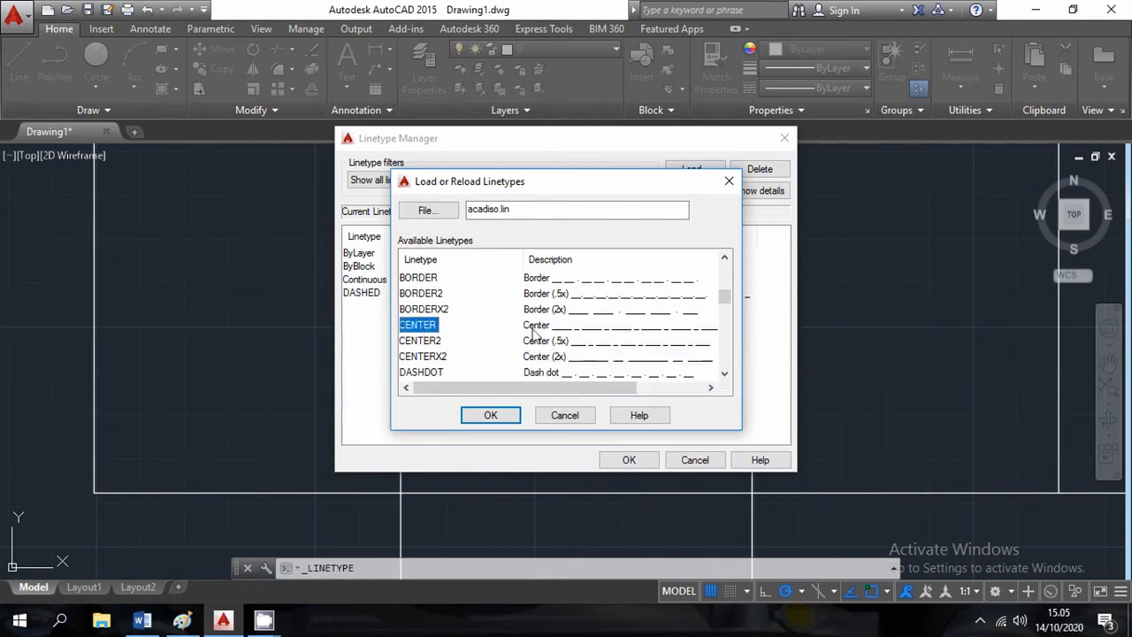
click(493, 416)
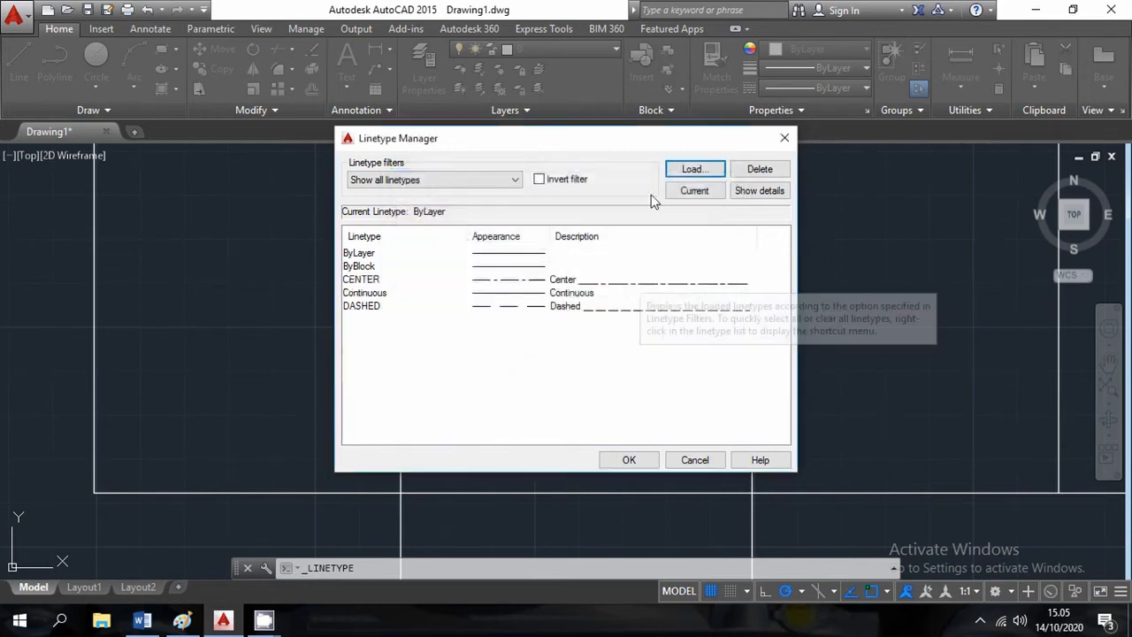
Step: Load the PHANTOM linetype from acadiso.lin and accept the list of loaded linetypes
click(689, 171)
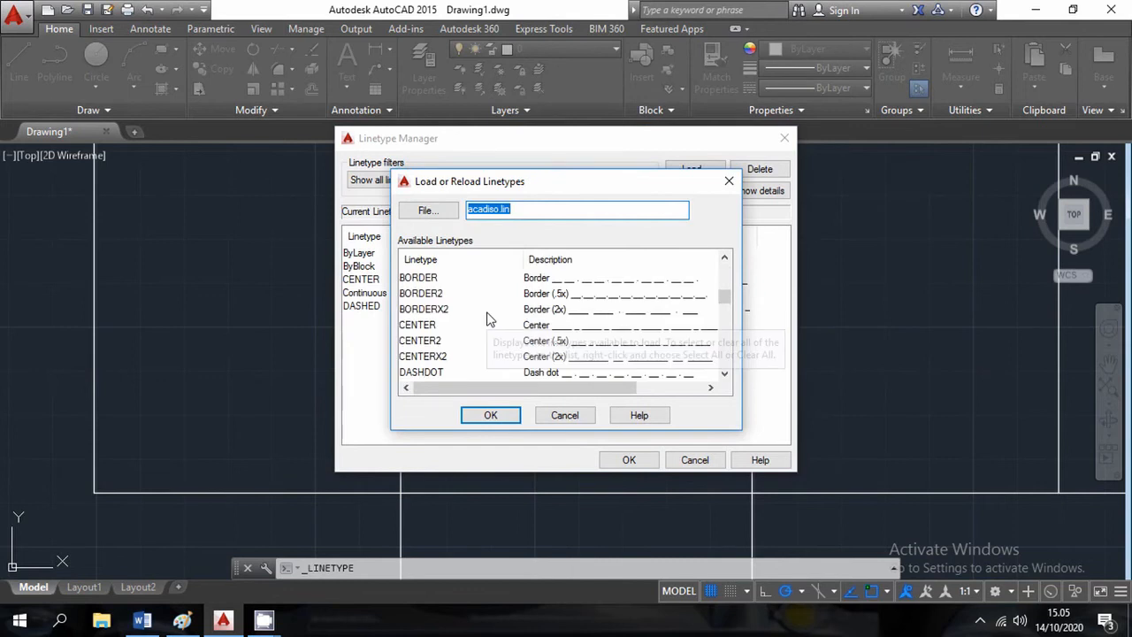
scroll(487, 318, down, 5)
scroll(487, 318, up, 2)
scroll(486, 319, up, 1)
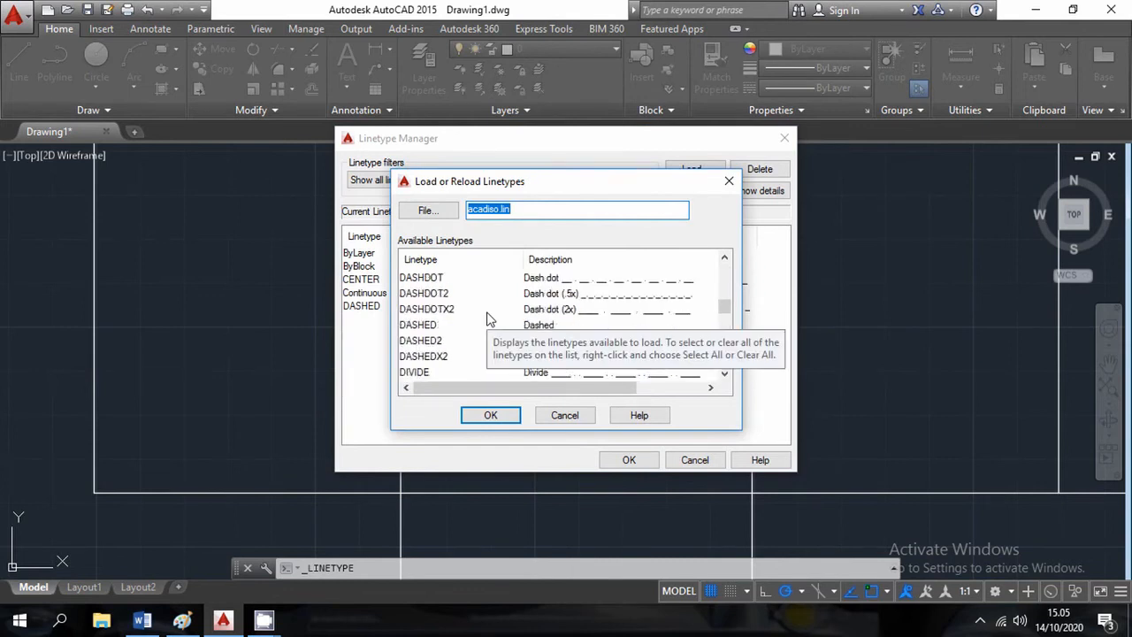
scroll(486, 319, down, 1)
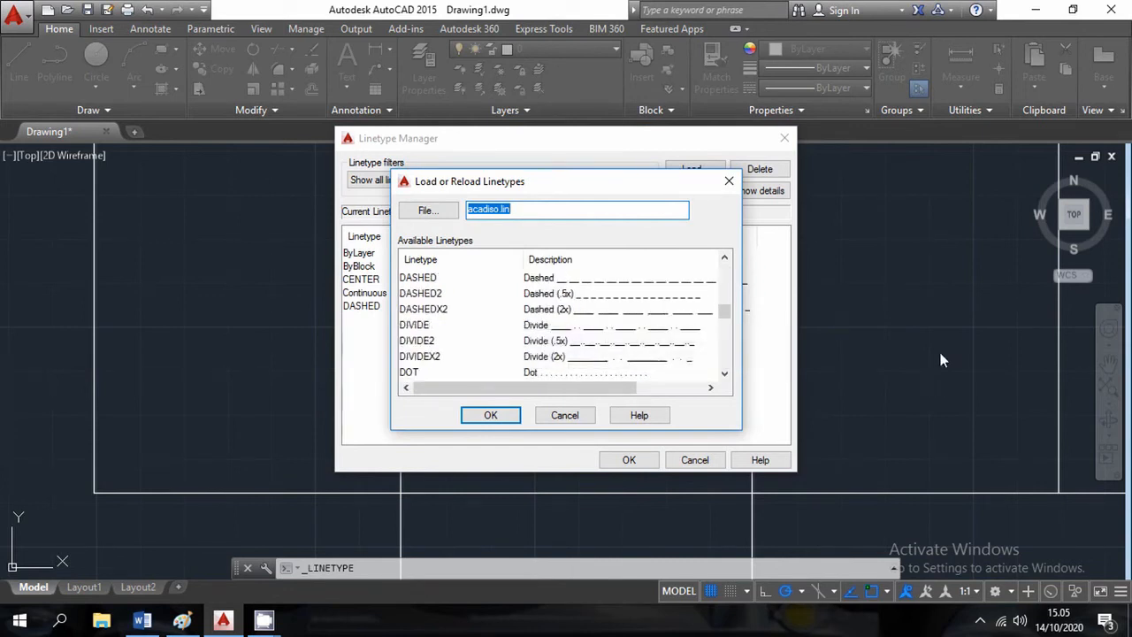
scroll(657, 338, up, 3)
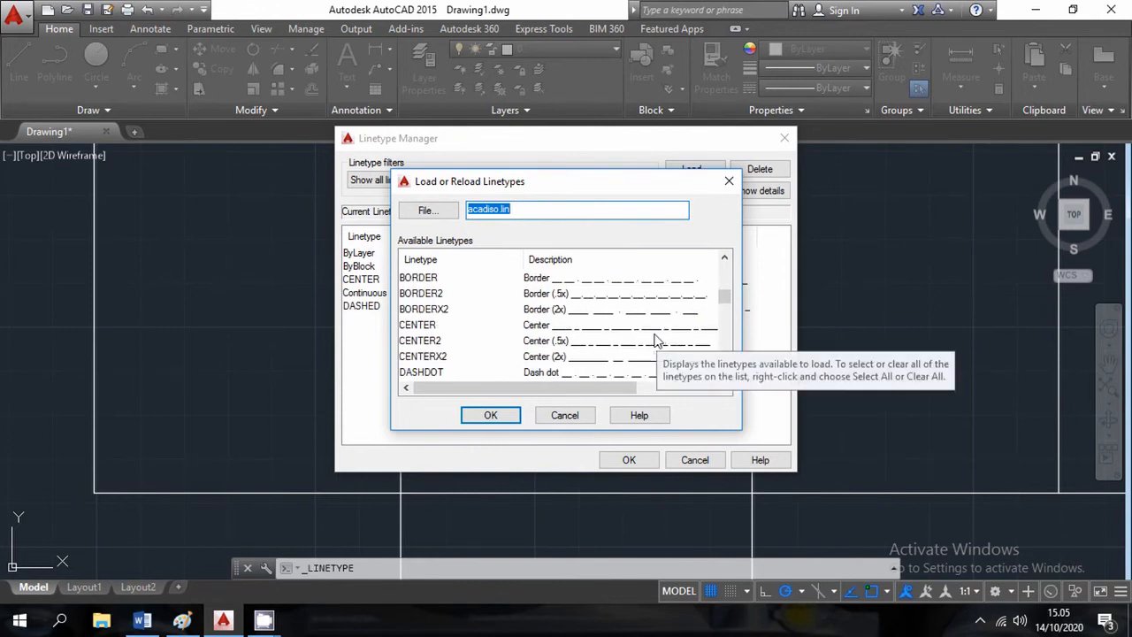
scroll(657, 342, up, 1)
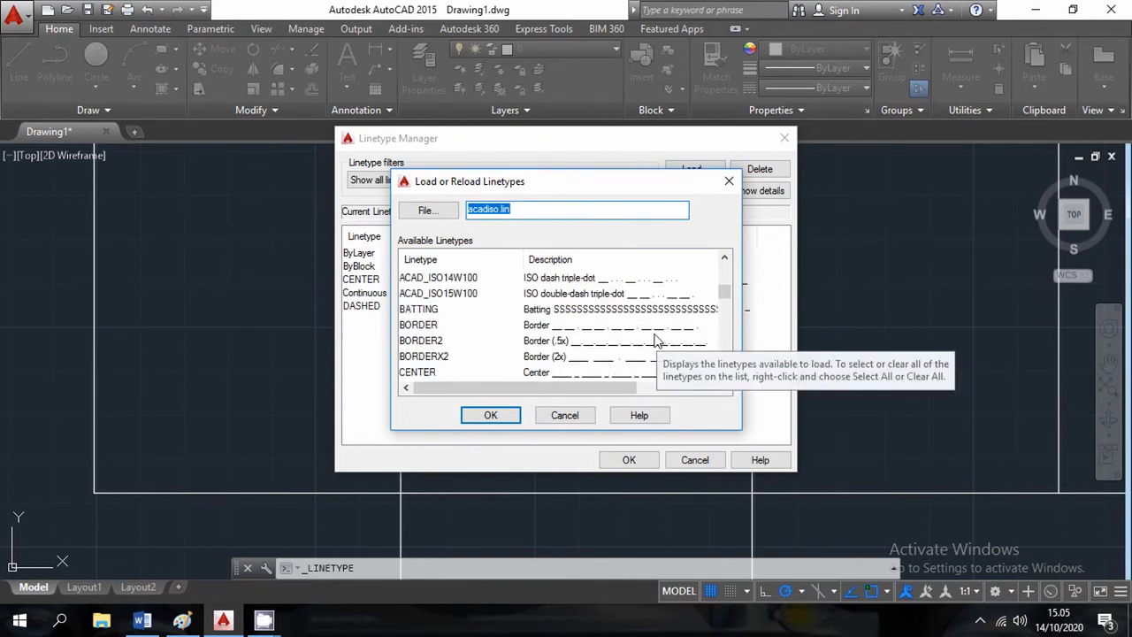
scroll(657, 341, up, 2)
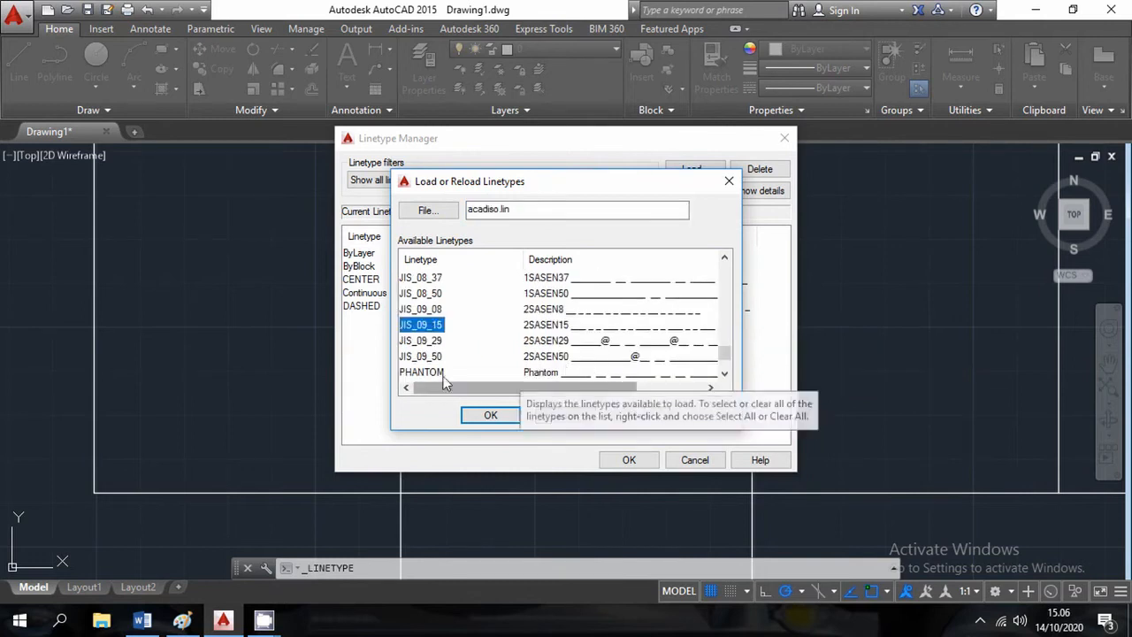
click(446, 375)
scroll(716, 311, down, 1)
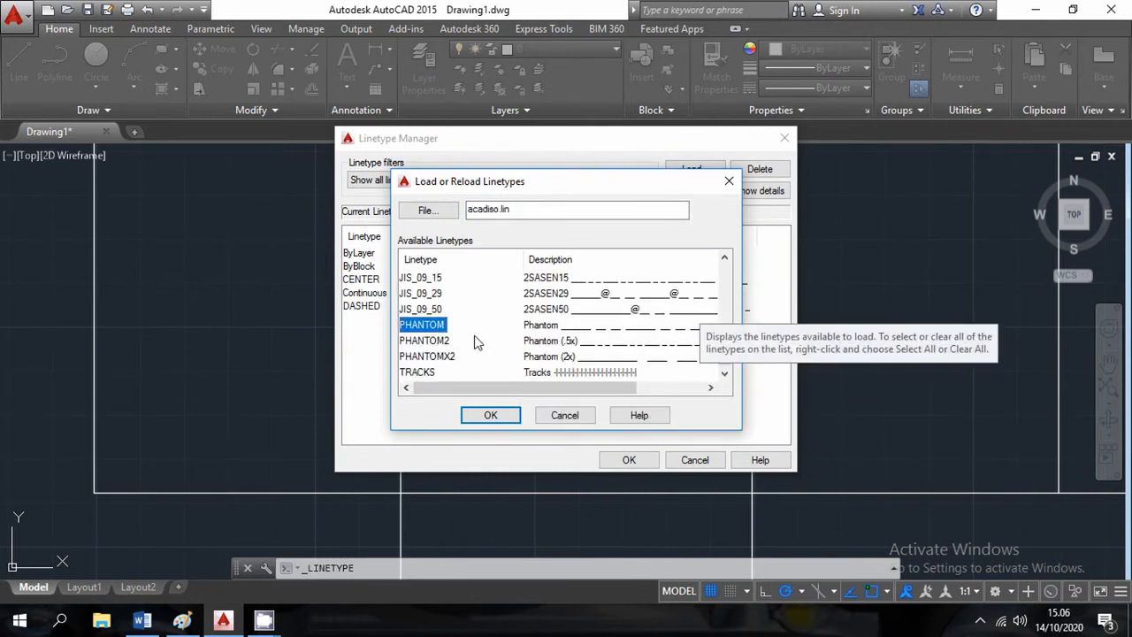
click(489, 414)
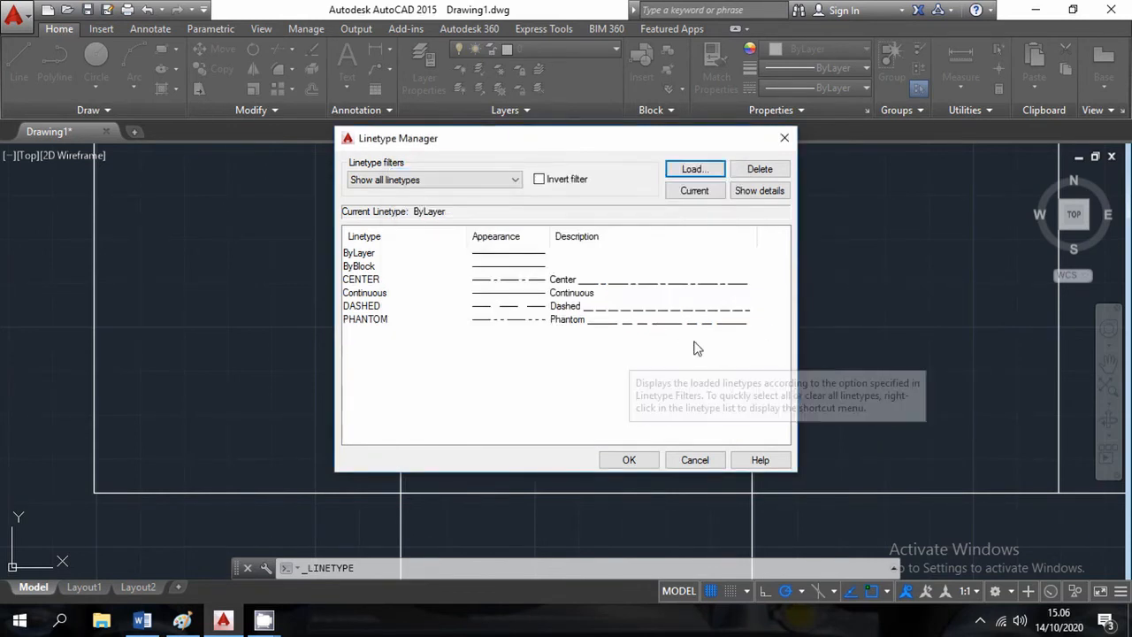
click(630, 458)
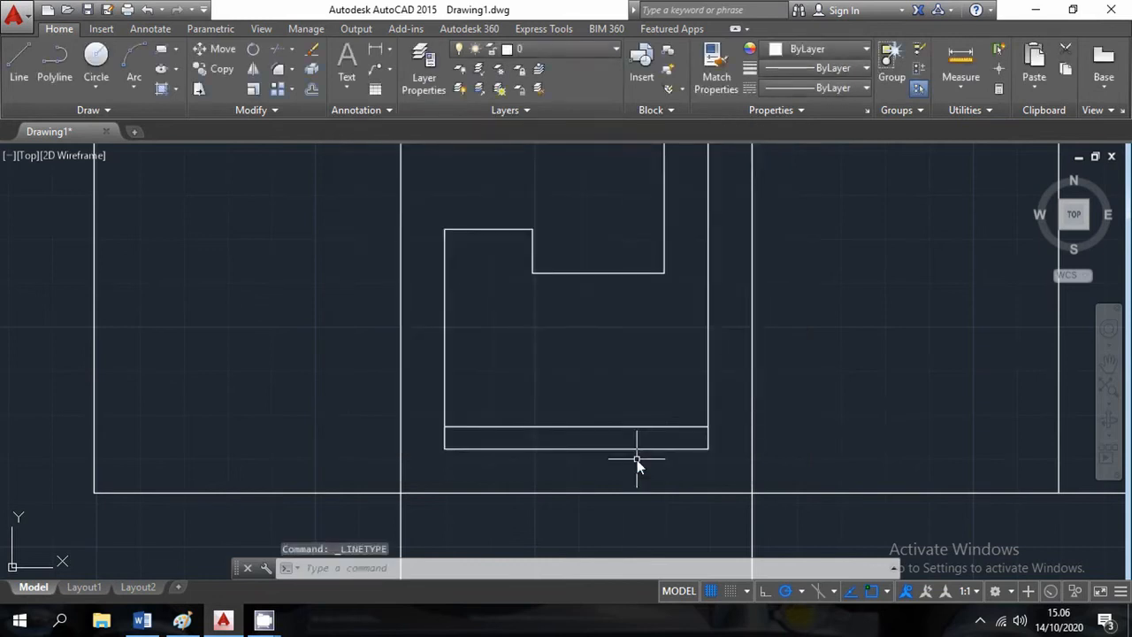
Step: Assign the DASHED linetype to the horizontal slot line near the front view's lower edge
click(818, 87)
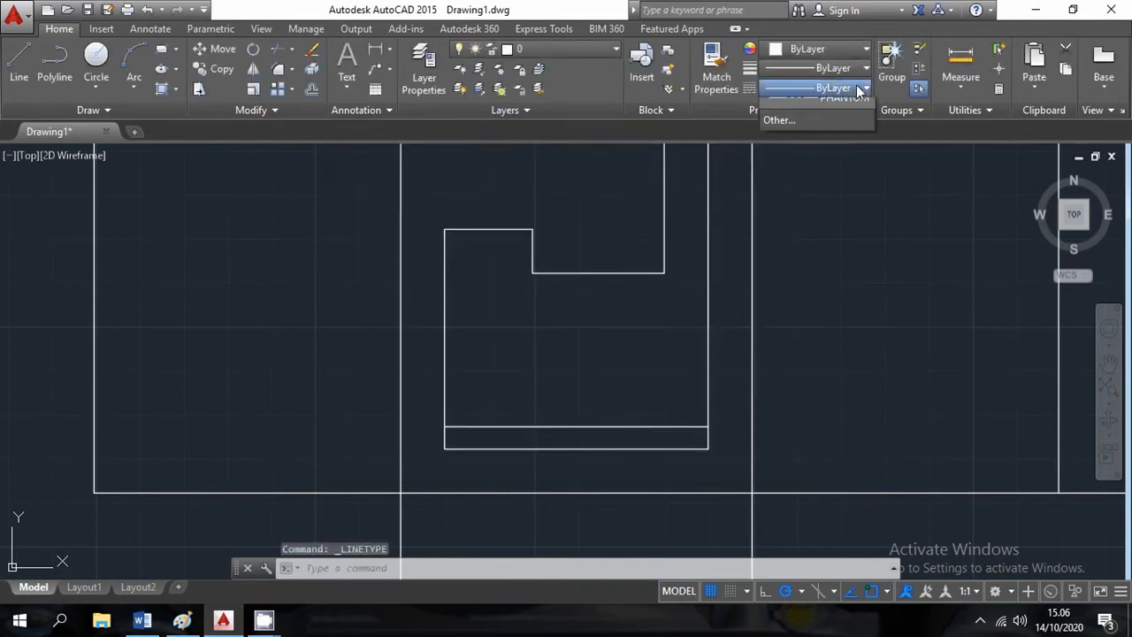
click(906, 407)
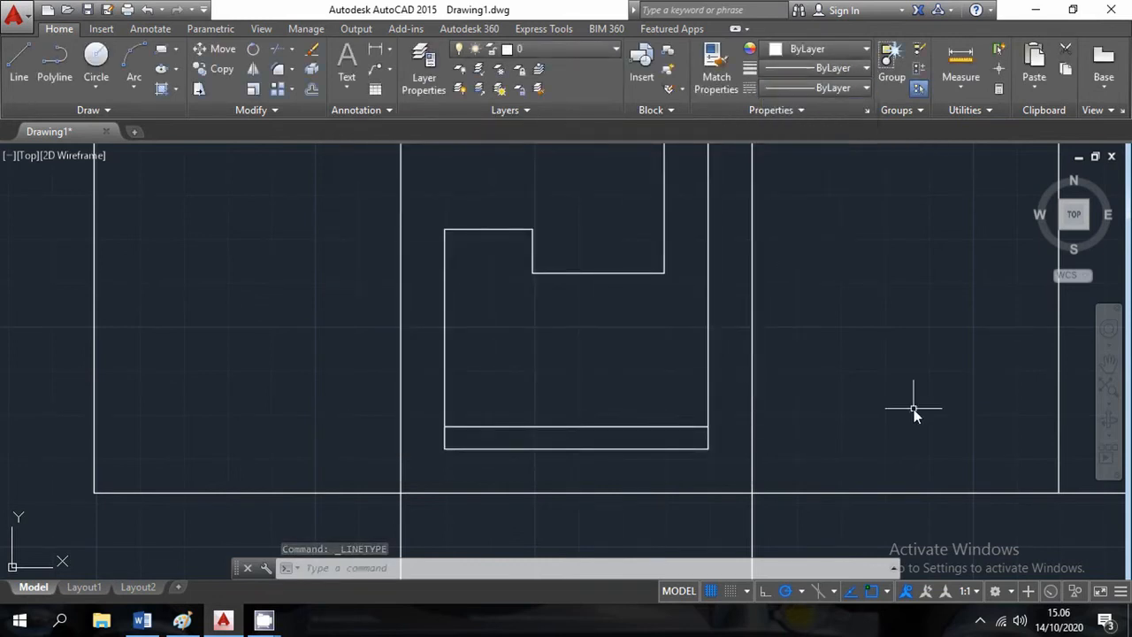
click(646, 426)
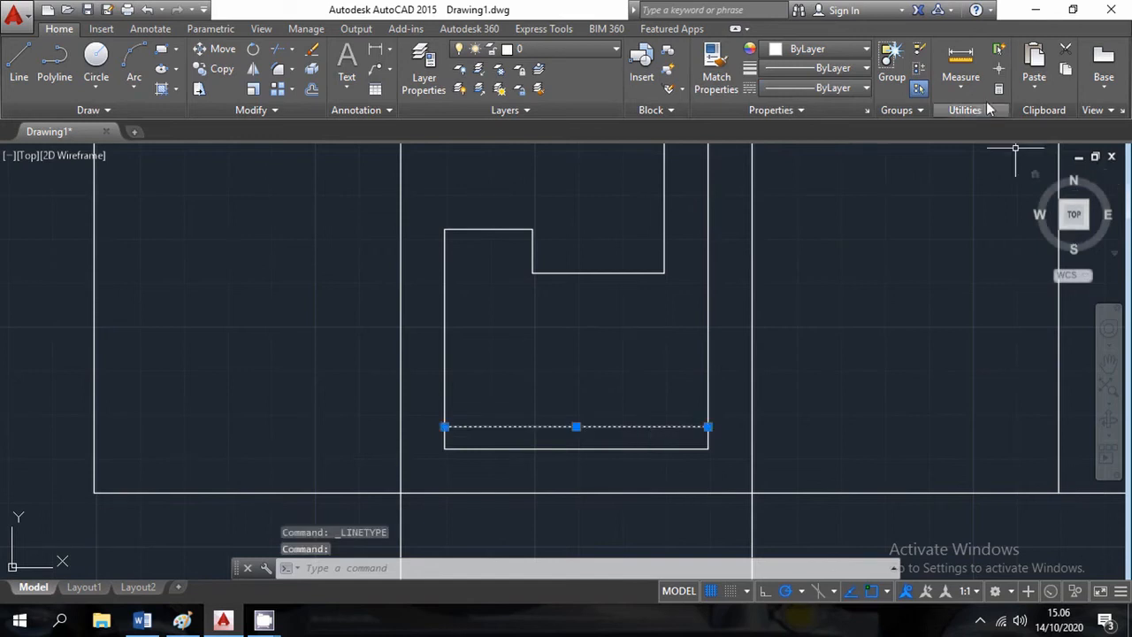
click(863, 88)
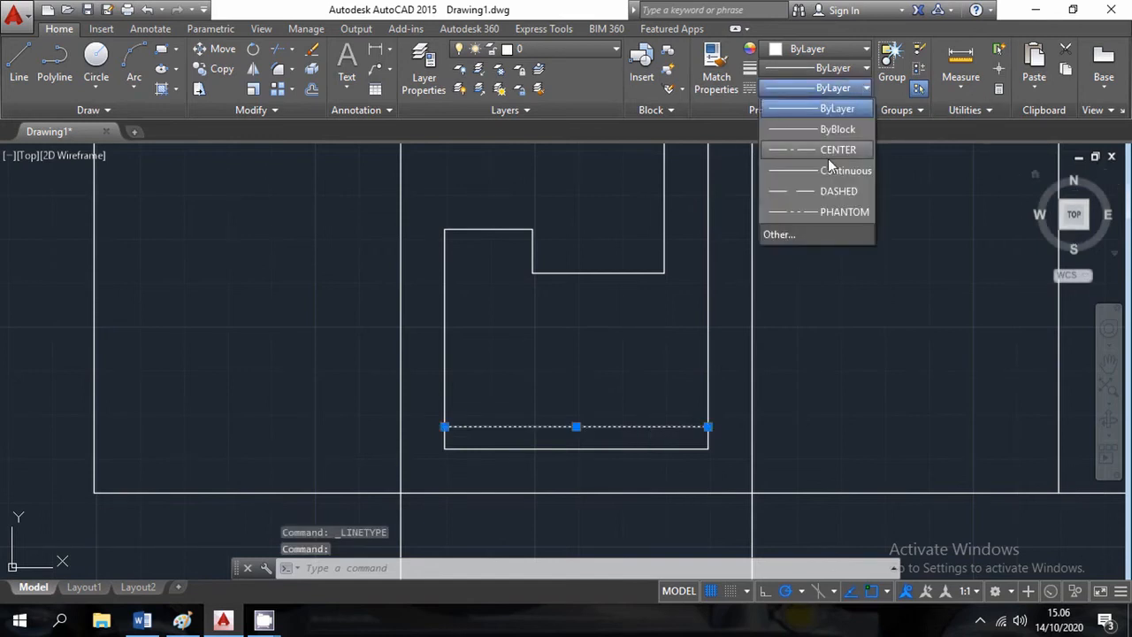
click(839, 191)
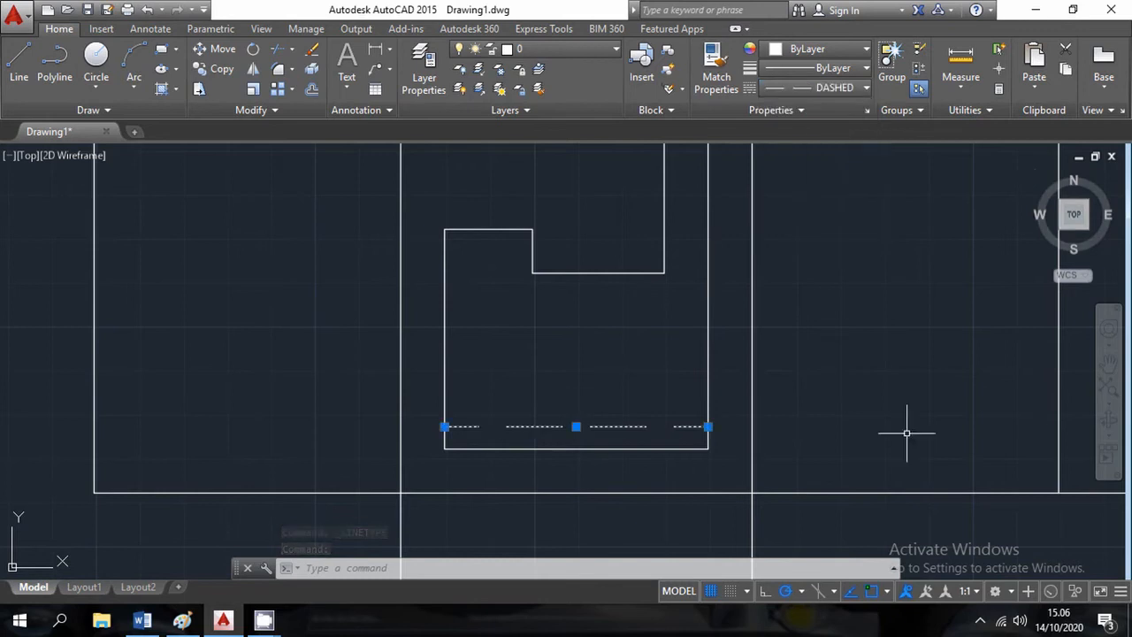
key(Escape)
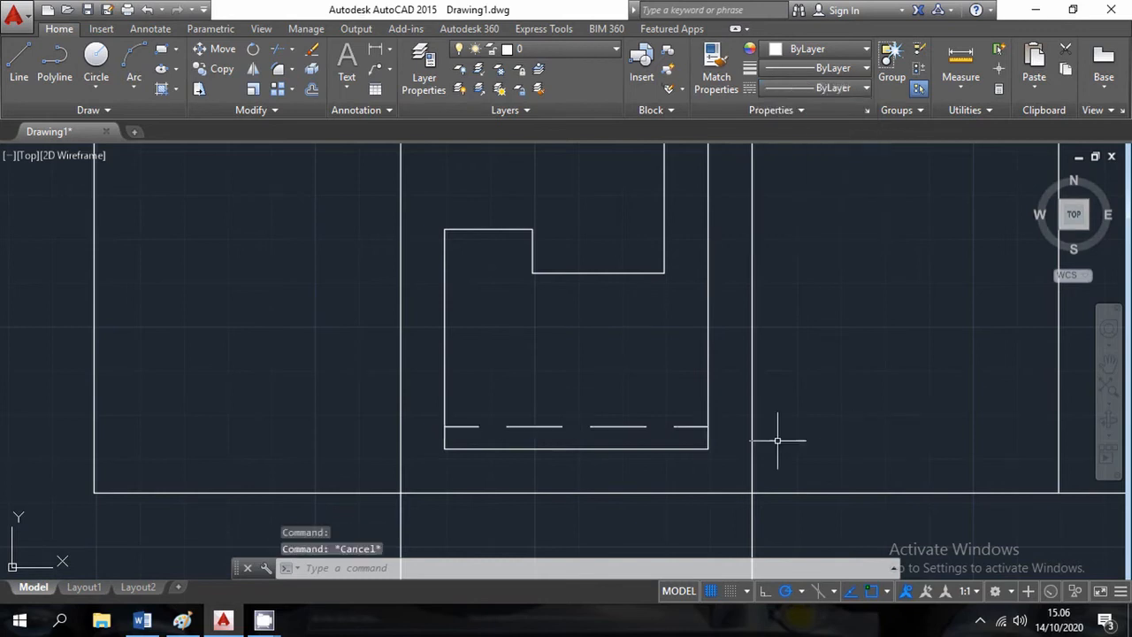
Step: Open the properties of the dashed slot line and set its linetype scale to 0.5
click(541, 427)
right_click(540, 427)
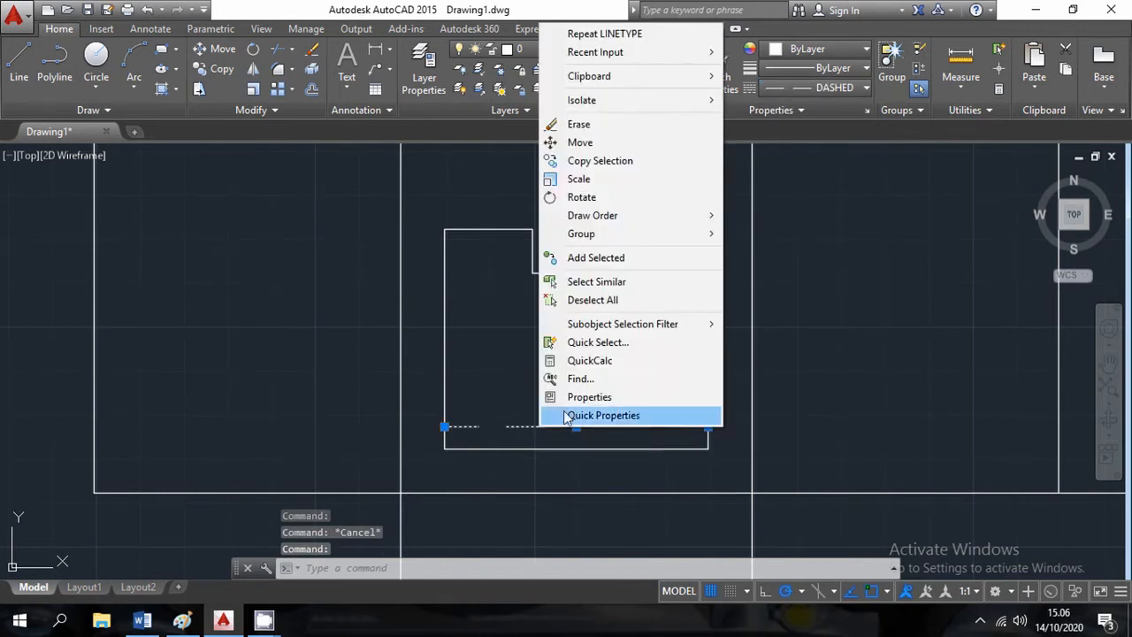
click(590, 396)
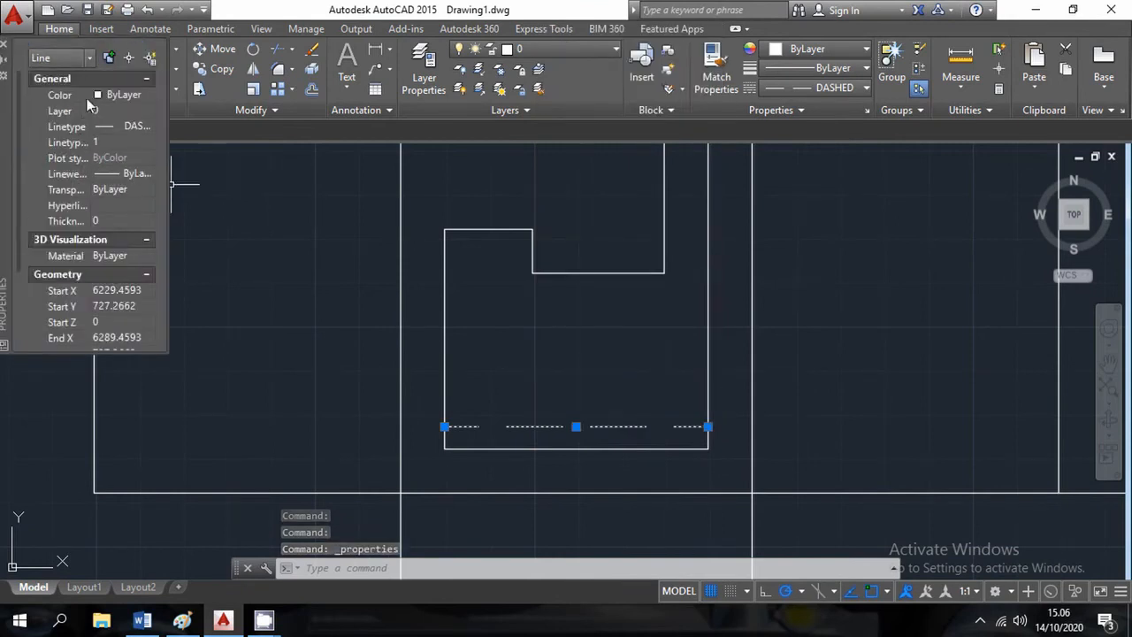
drag(92, 99, 116, 98)
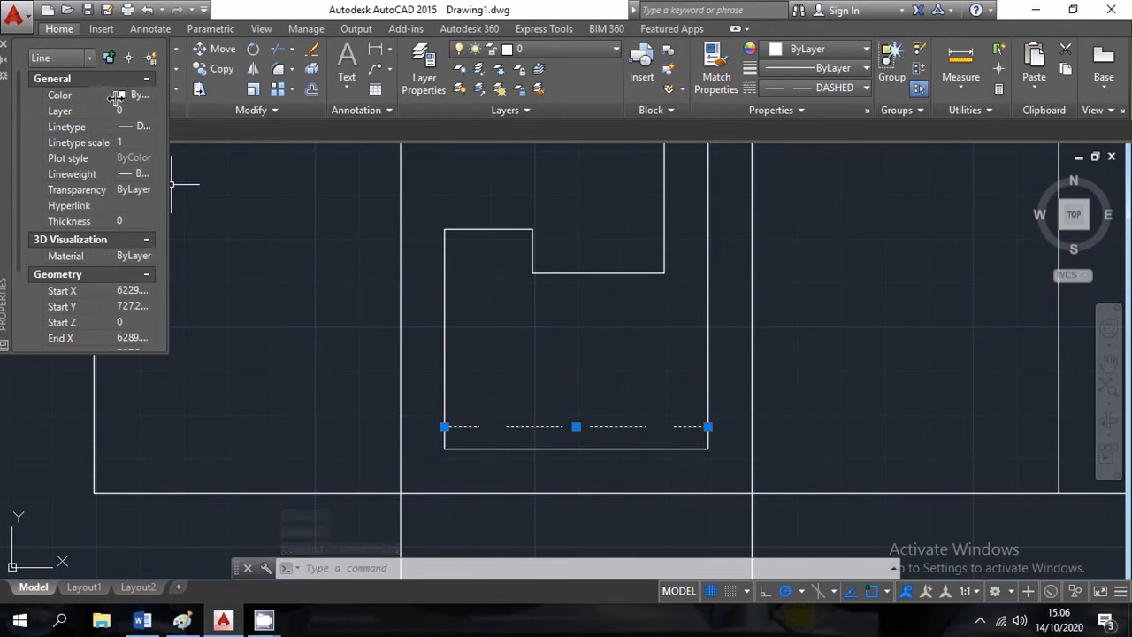
click(78, 142)
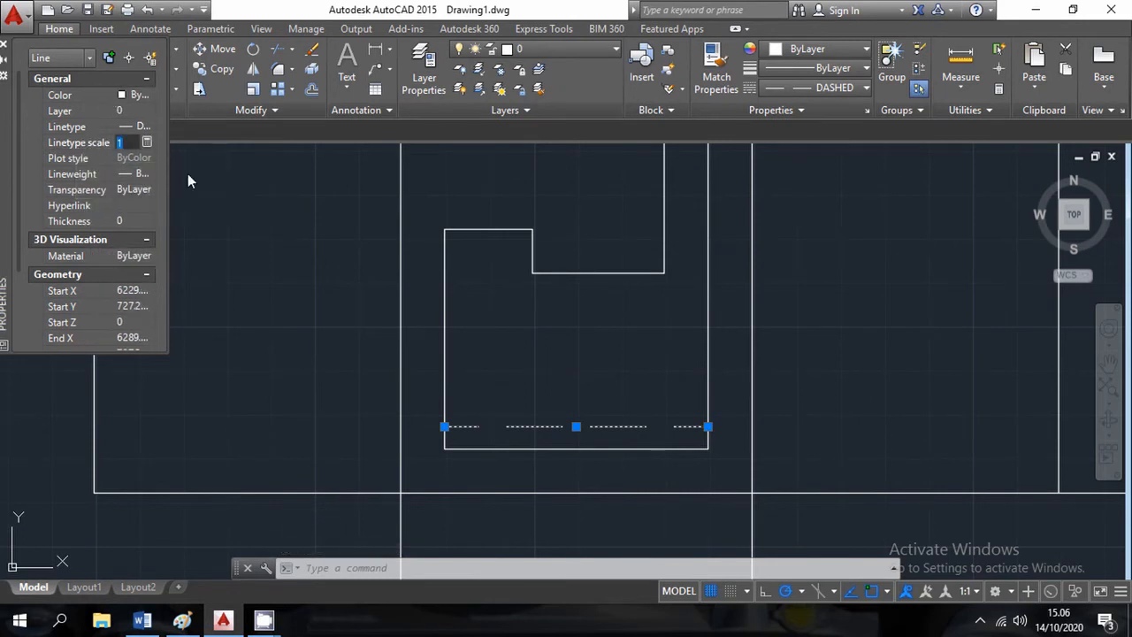
double_click(124, 142)
text(0.5)
key(Return)
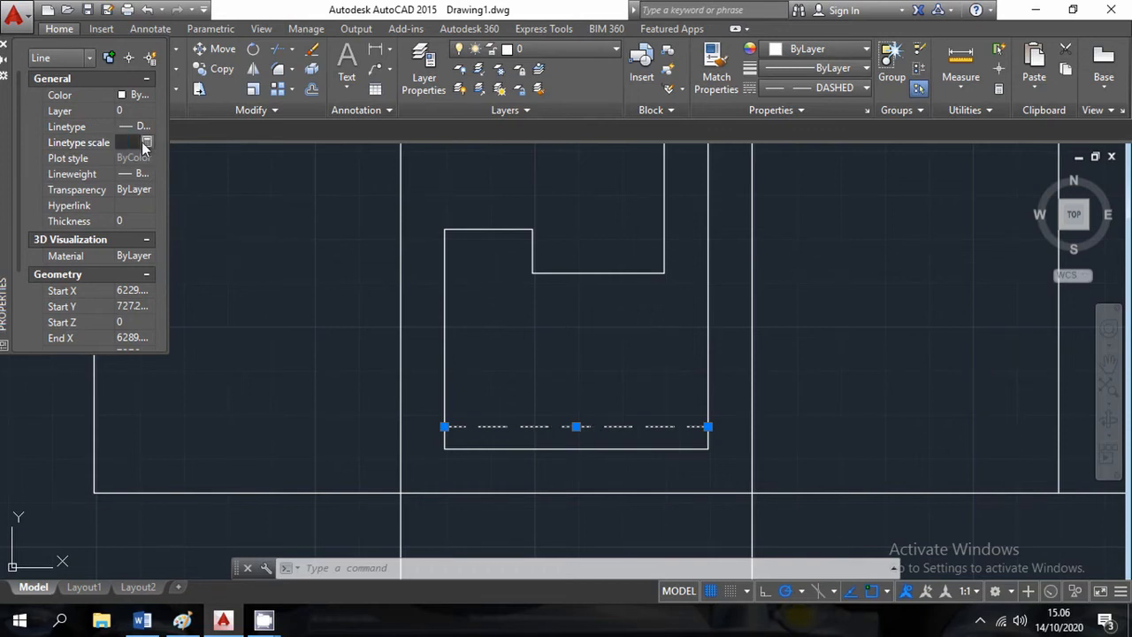
Step: Try a linetype scale of 0.1 on the dashed slot line
click(128, 143)
text(0.1)
key(Return)
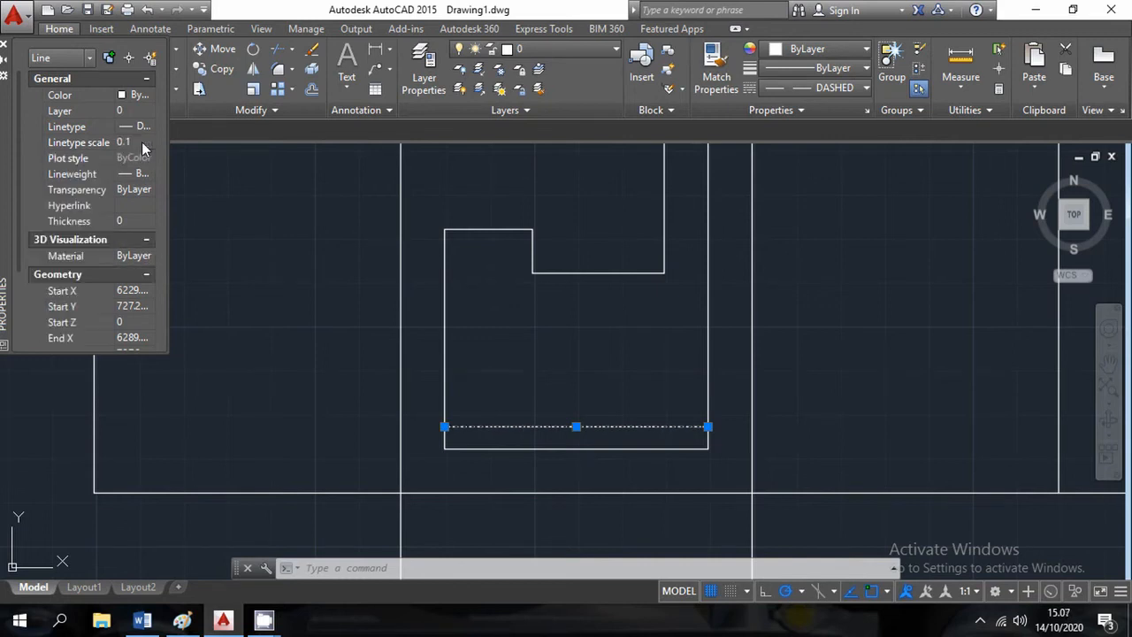
Step: Set the dashed slot line's linetype scale to 0.3, then close its properties and clear the selection
click(253, 203)
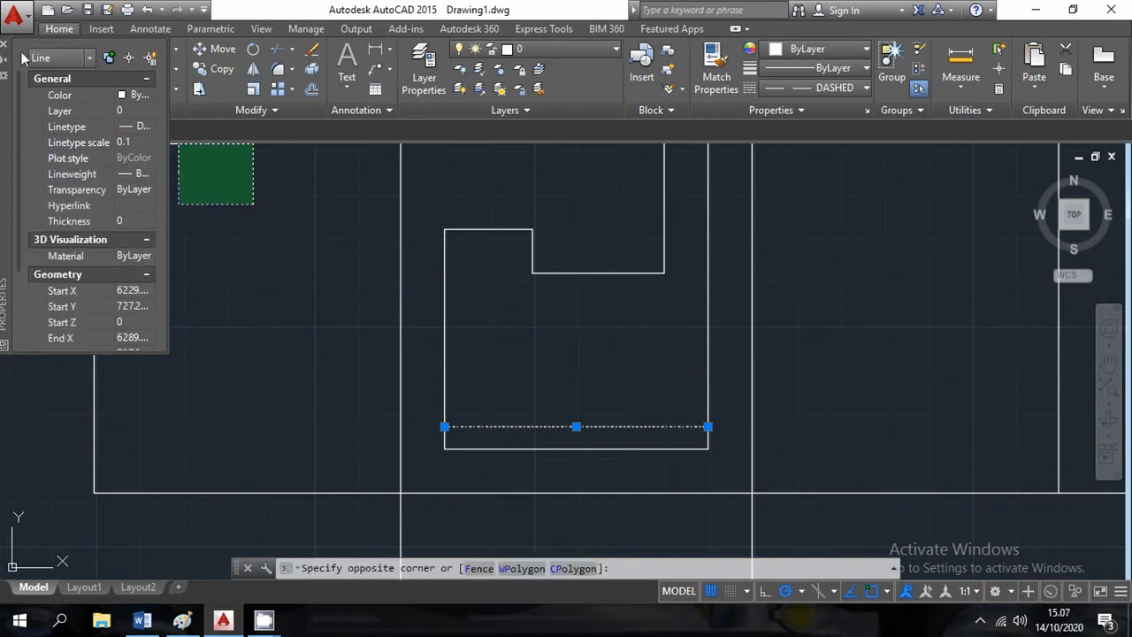
click(141, 144)
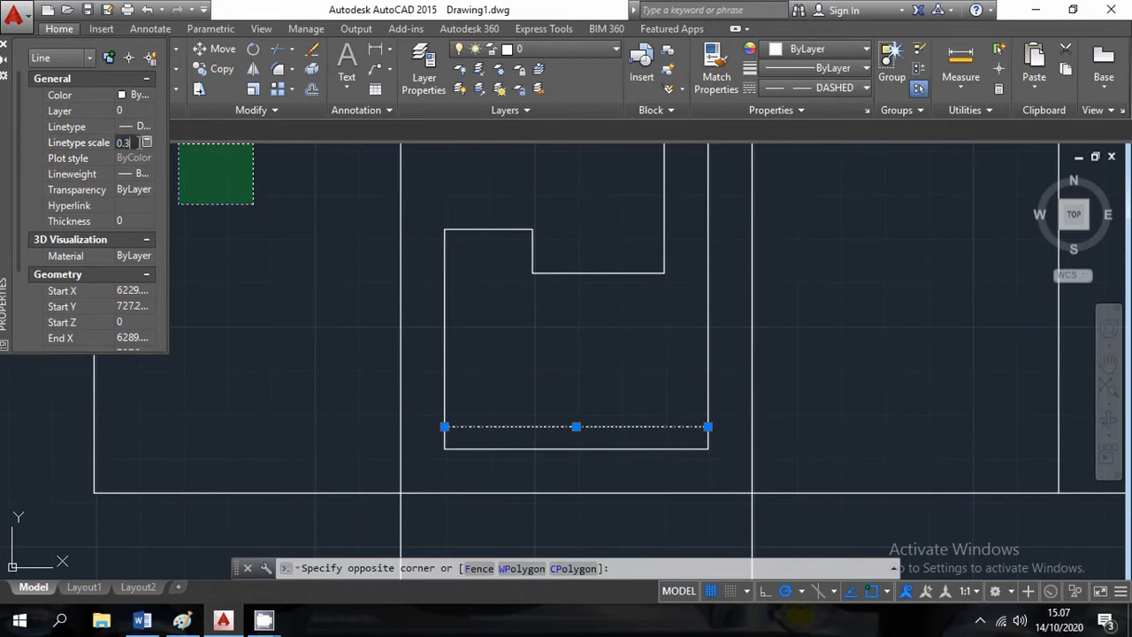
key(Return)
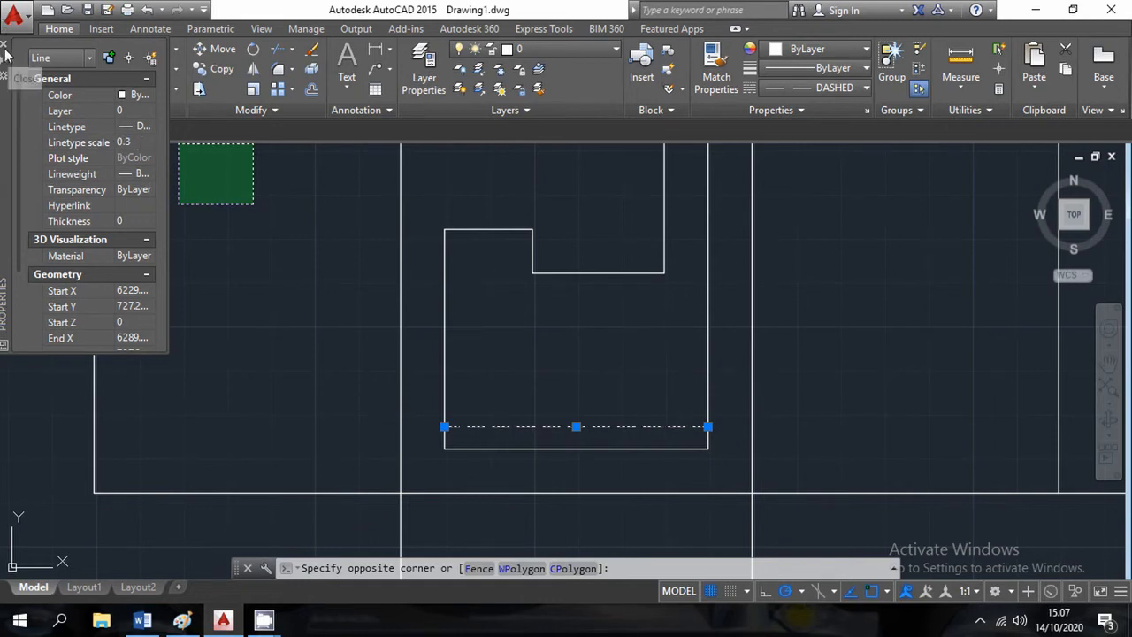
key(Escape)
key(Escape)
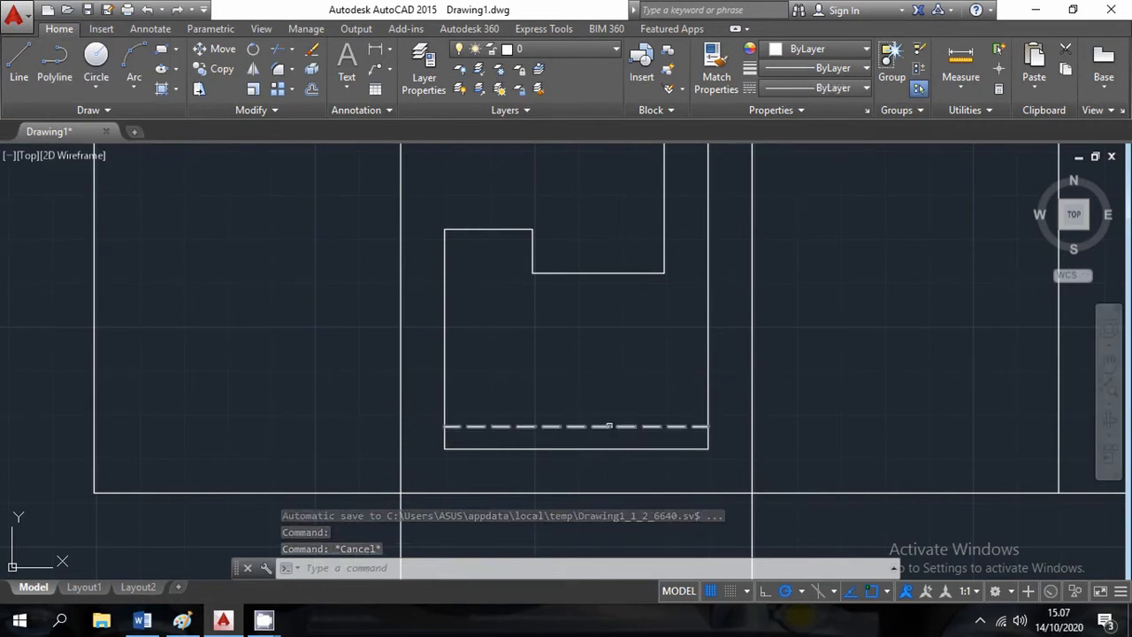
scroll(610, 425, up, 2)
scroll(609, 426, down, 4)
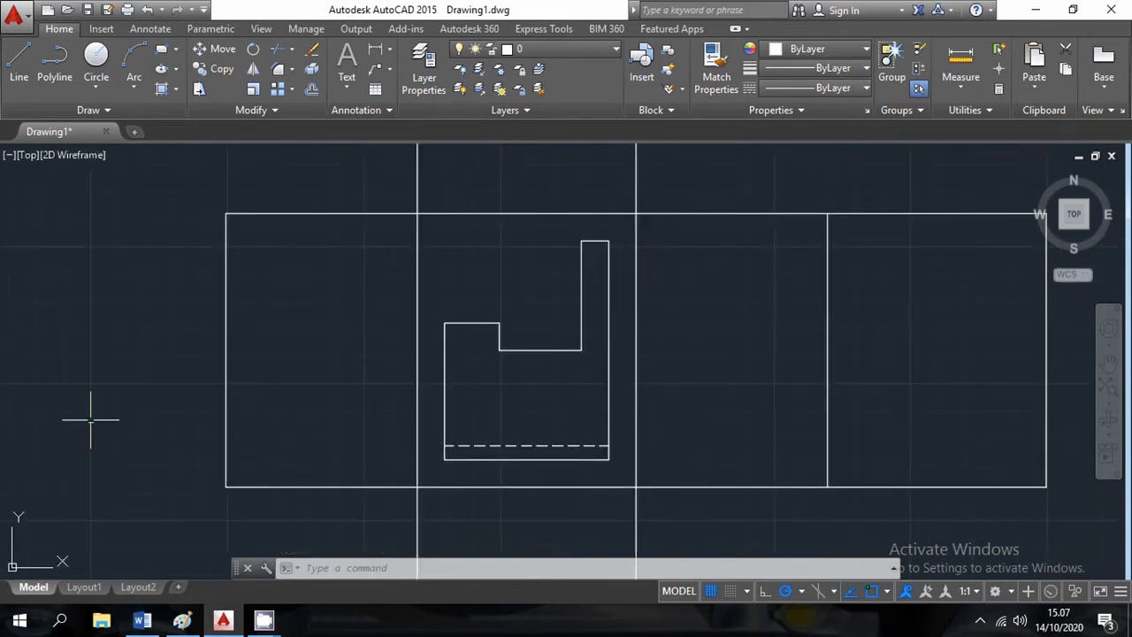
Step: Switch to Paint and trace in pencil the upper notch's edges and the vertical edges below the middle block on the isometric drawing
click(182, 620)
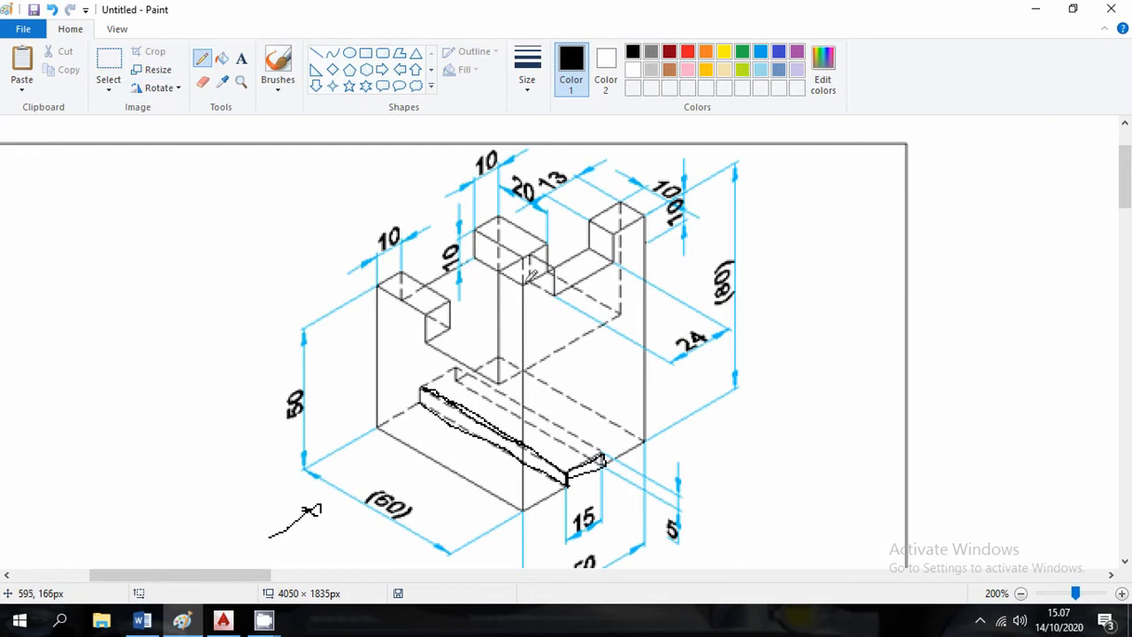
mouse_move(533, 275)
mouse_down()
mouse_move(563, 287)
mouse_move(529, 282)
mouse_move(553, 298)
mouse_move(535, 289)
mouse_up()
mouse_move(554, 267)
mouse_down()
mouse_move(558, 294)
mouse_move(588, 283)
mouse_move(616, 237)
mouse_move(604, 228)
mouse_move(563, 257)
mouse_up()
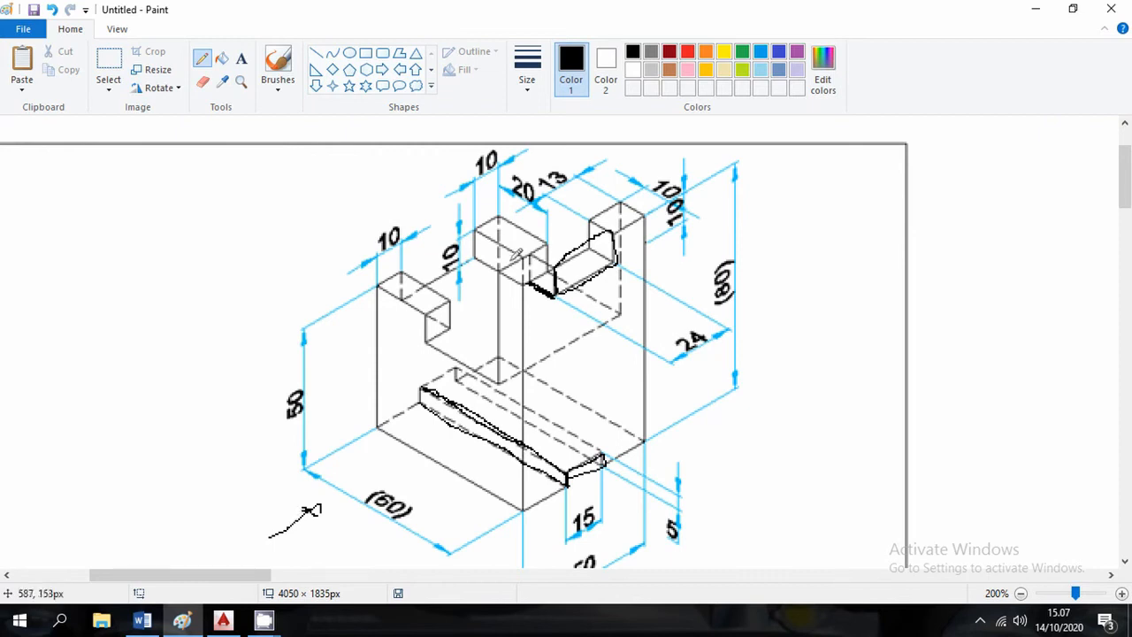
mouse_move(506, 275)
mouse_down()
mouse_move(524, 261)
mouse_move(523, 403)
mouse_up()
drag(505, 269, 498, 354)
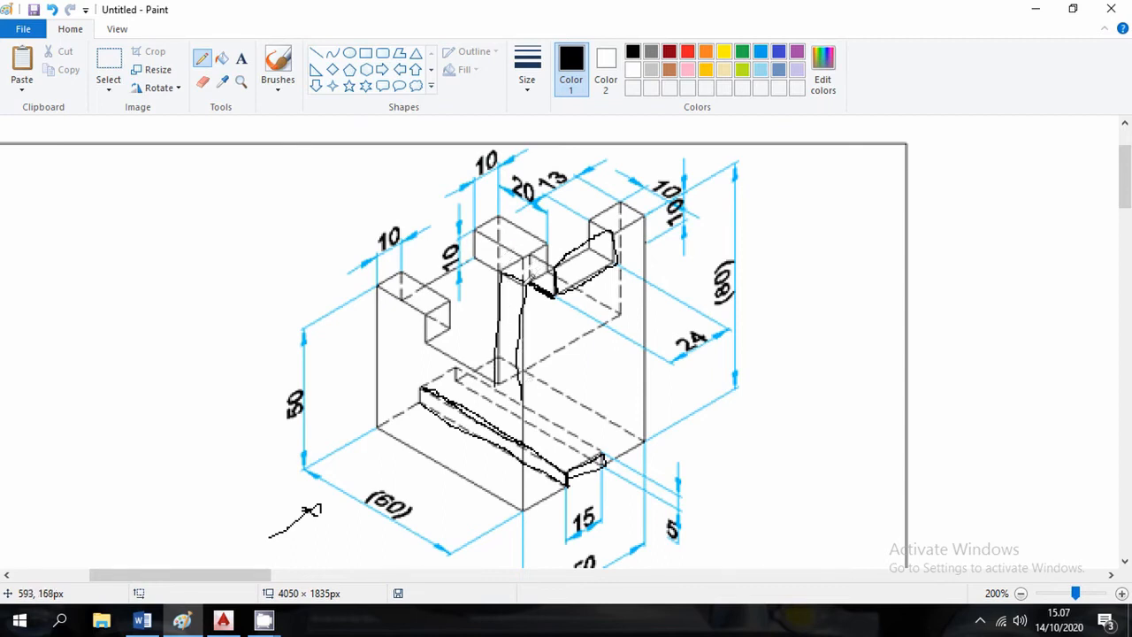
Step: Pencil a short cross line between the traced vertical edges below the middle block, then check the Tugas 2-2 figure in Word
drag(526, 285, 521, 381)
mouse_move(502, 290)
mouse_down()
mouse_move(527, 301)
mouse_move(516, 290)
mouse_up()
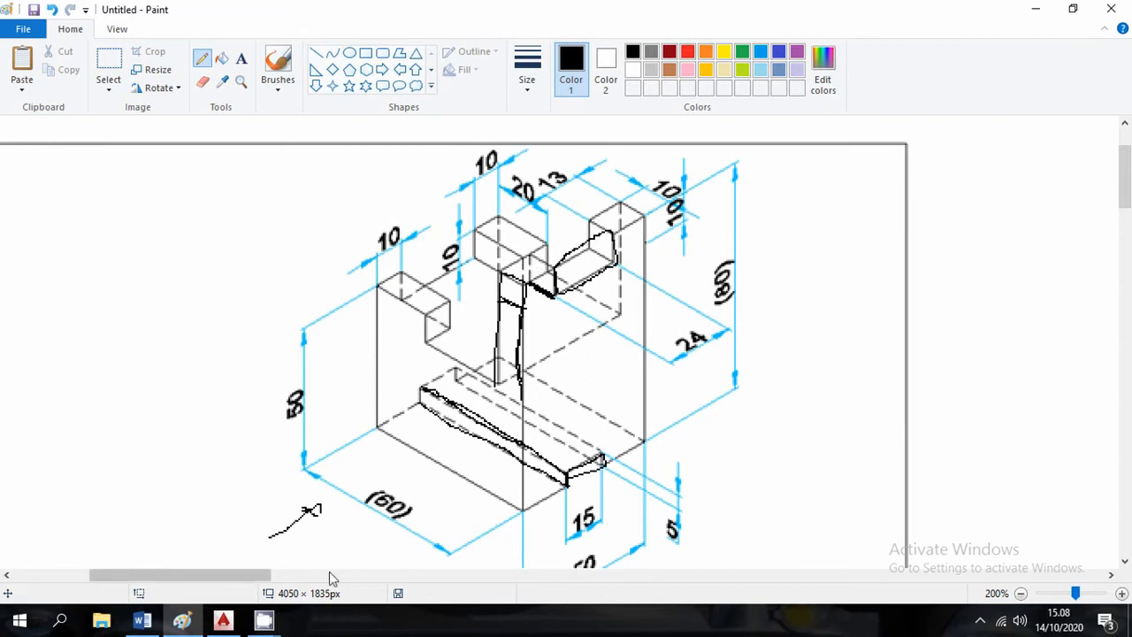
click(223, 620)
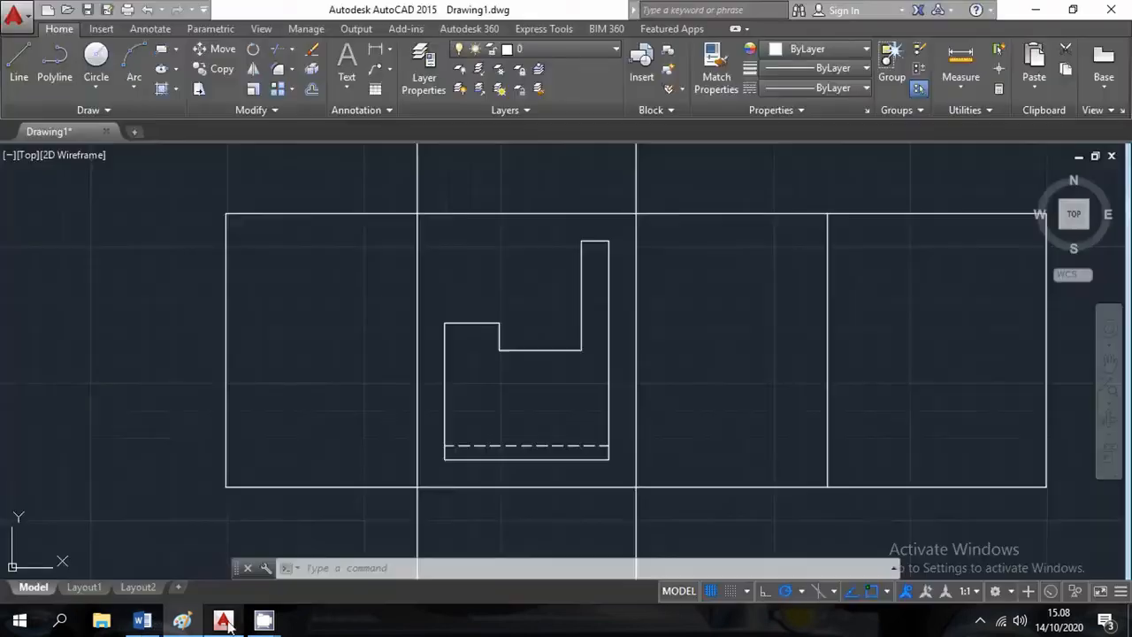
click(147, 623)
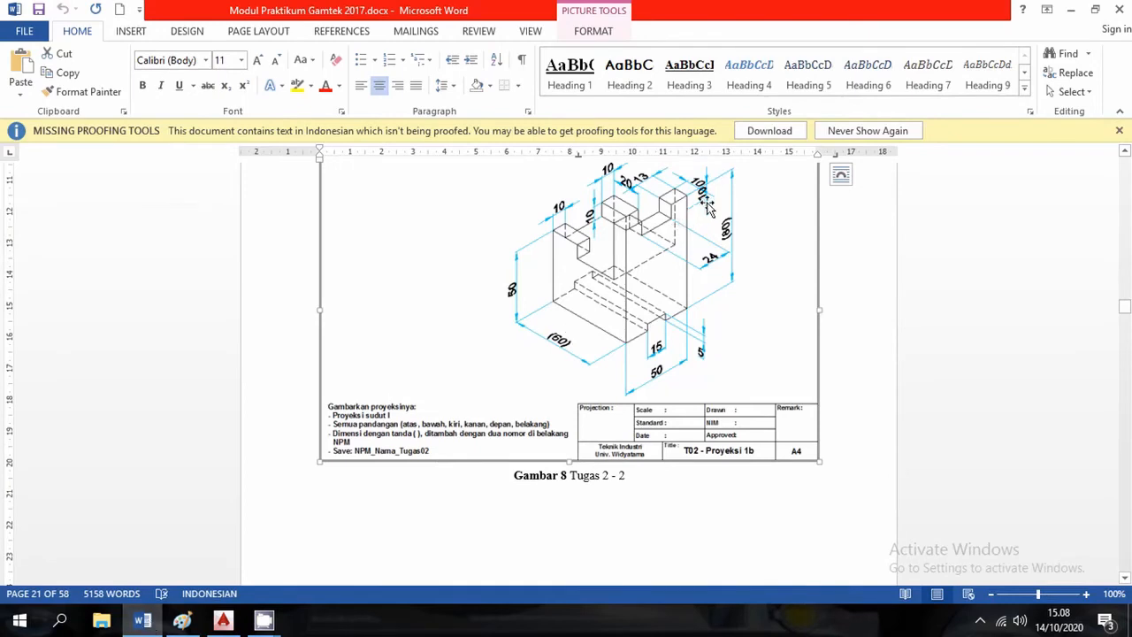
Step: Switch to AutoCAD and draw a line 10 units down from the tall column's top right corner, then across to its left edge
click(223, 623)
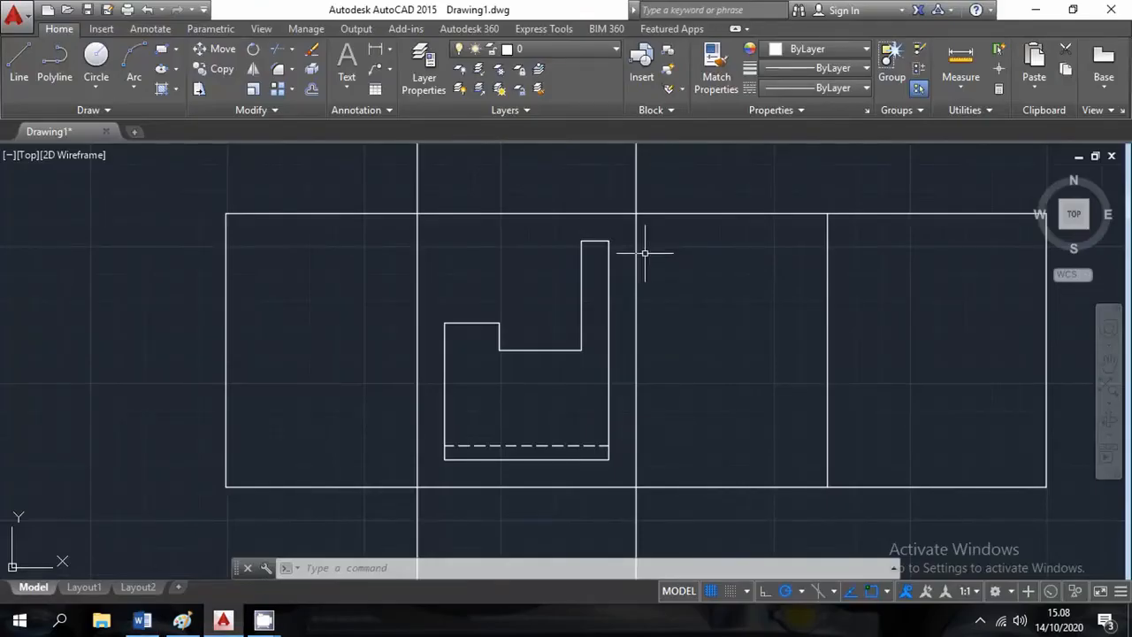
text(l)
key(Return)
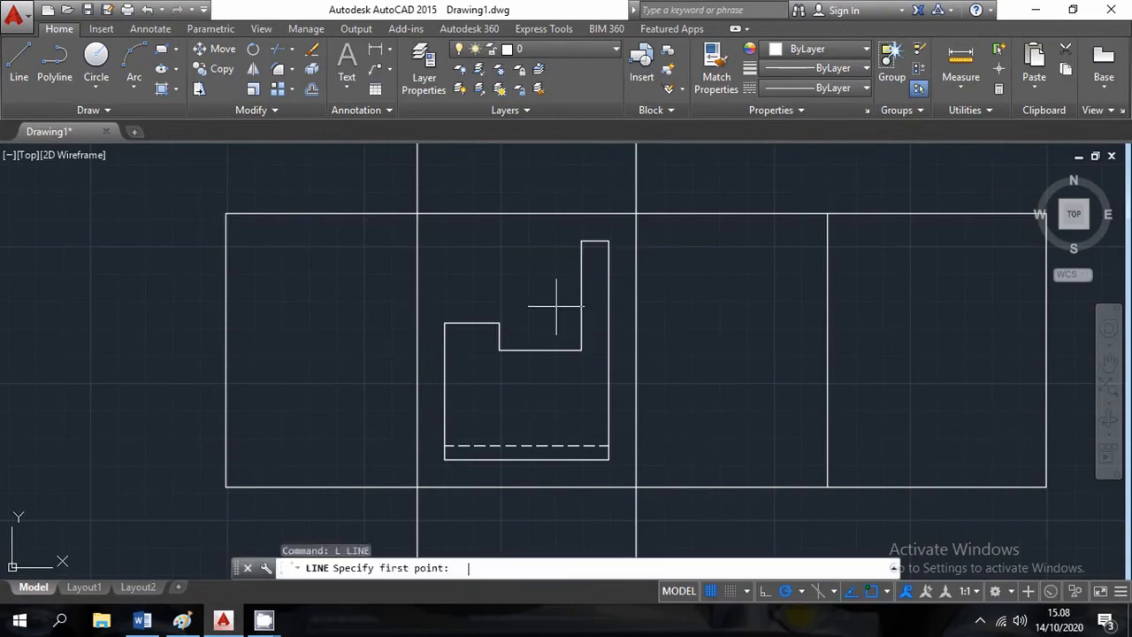
click(608, 241)
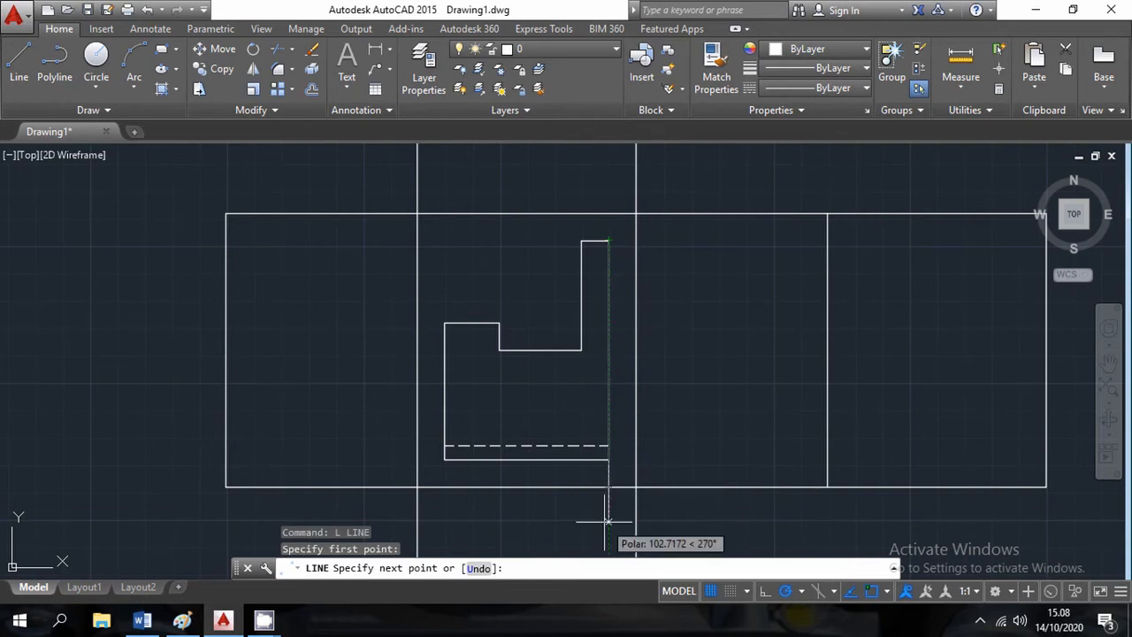
text(10)
key(Return)
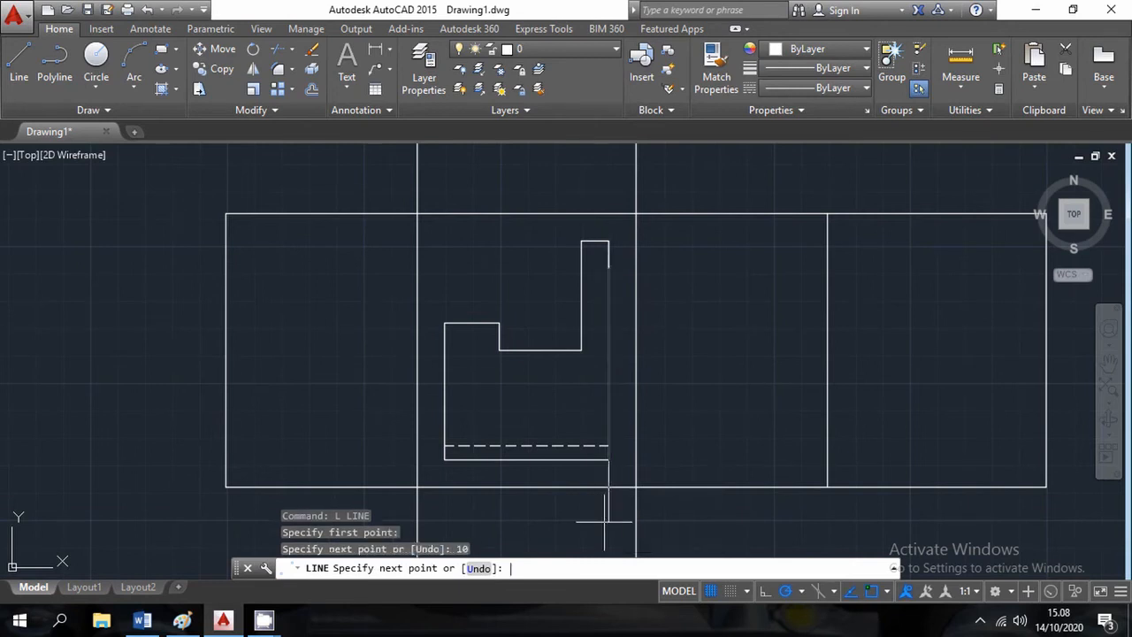
click(582, 267)
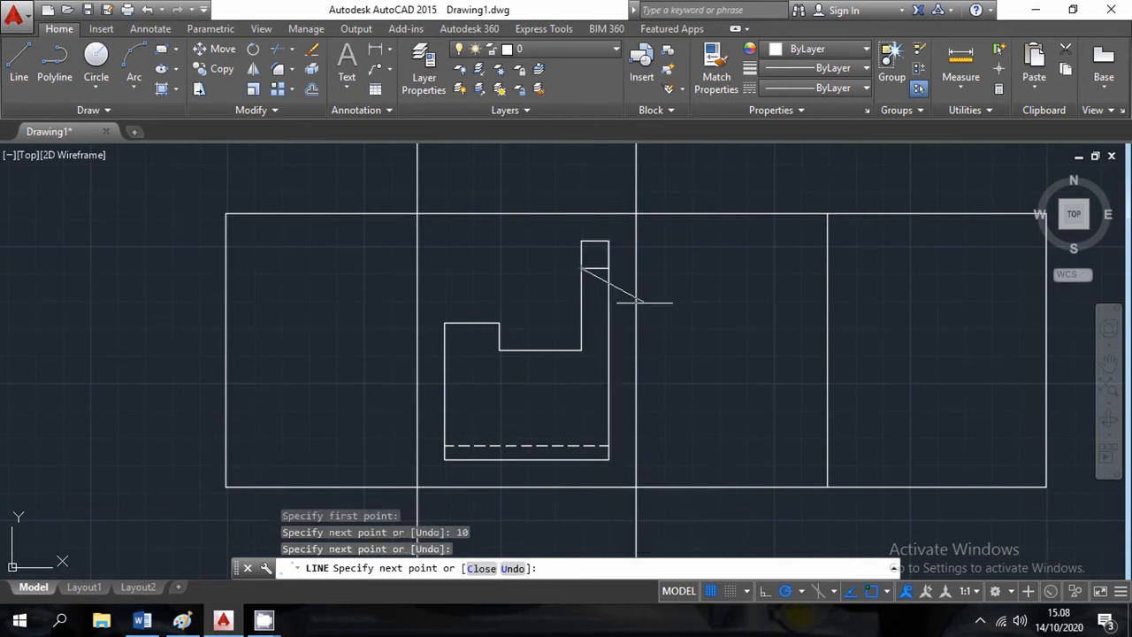
scroll(640, 302, up, 2)
key(Escape)
Step: Delete the 10-unit vertical helper line on the tall column's right edge
click(584, 192)
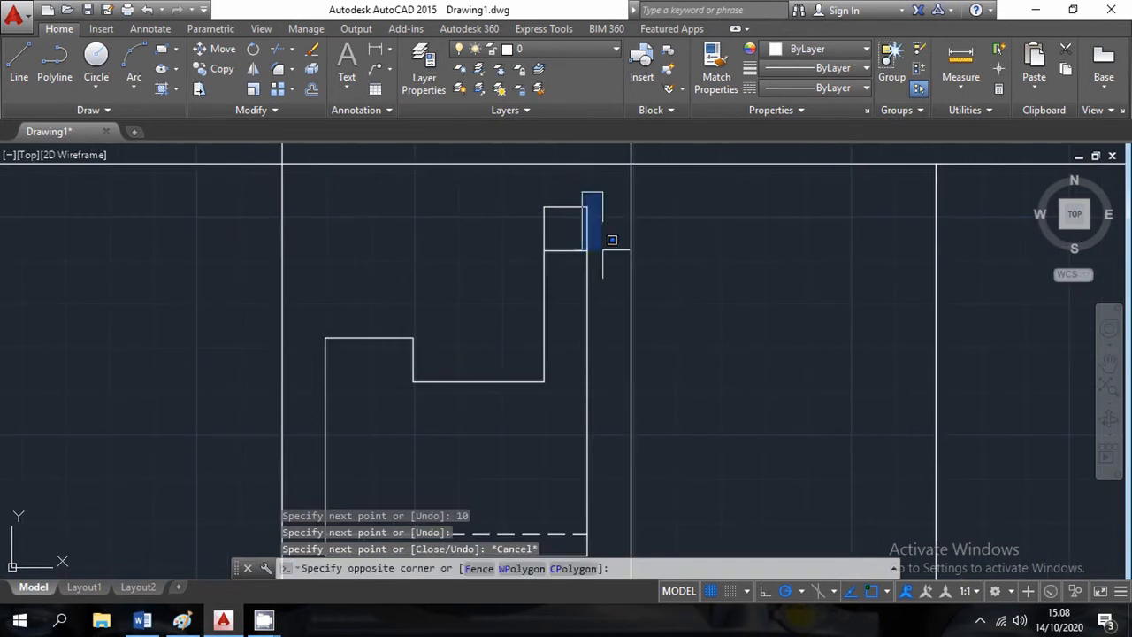
click(607, 260)
key(Delete)
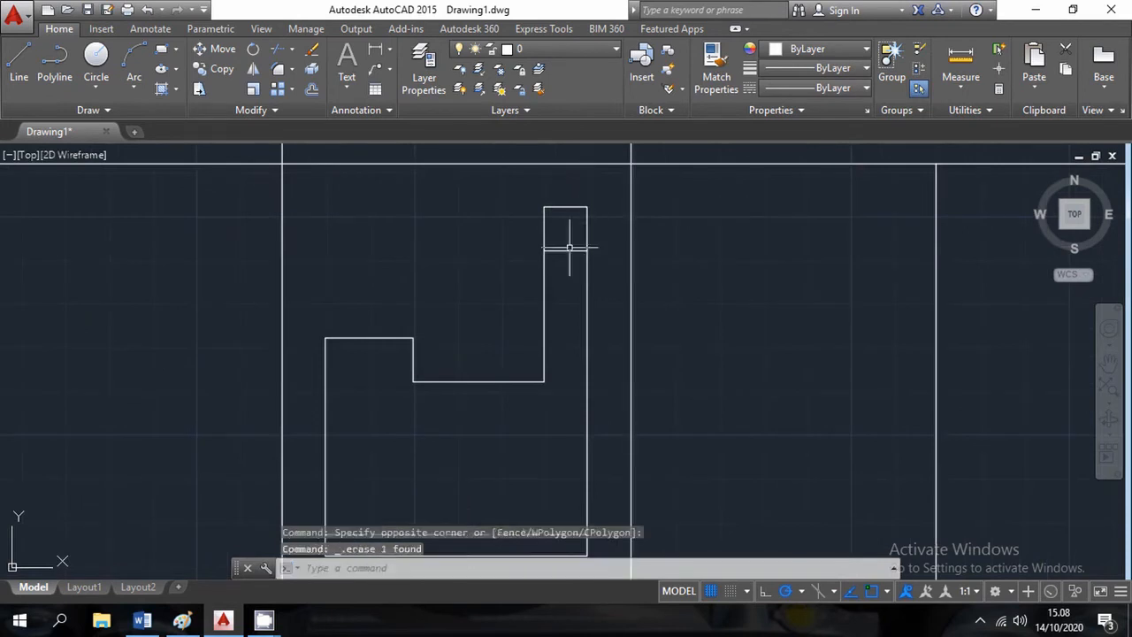
Step: Change the horizontal line across the top of the tall column to the DASHED linetype
click(570, 250)
click(792, 89)
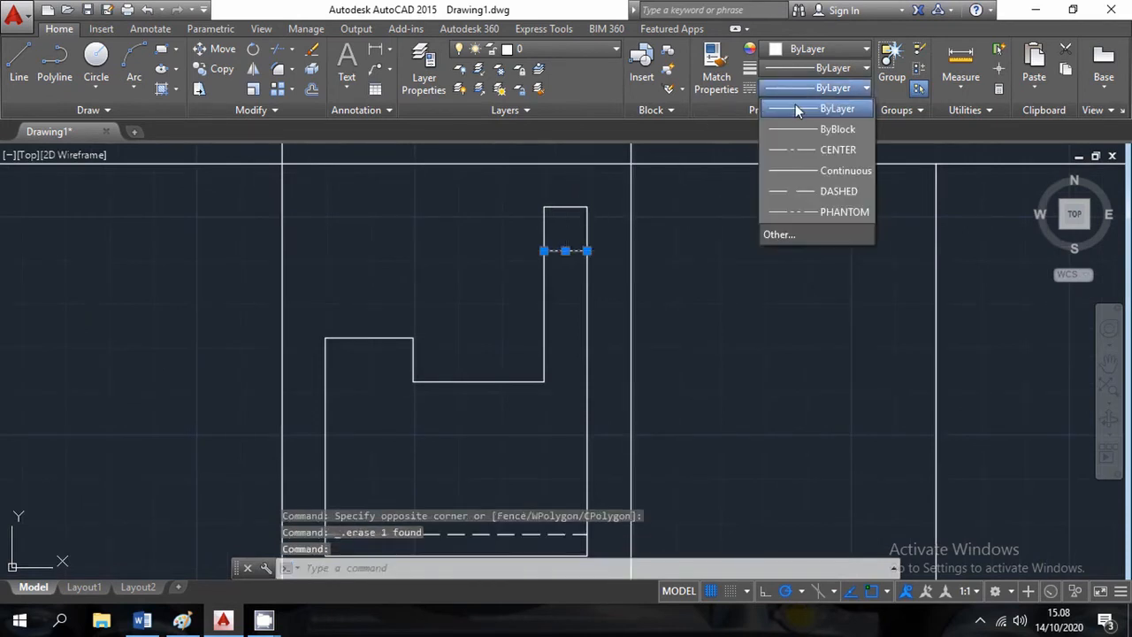
click(816, 188)
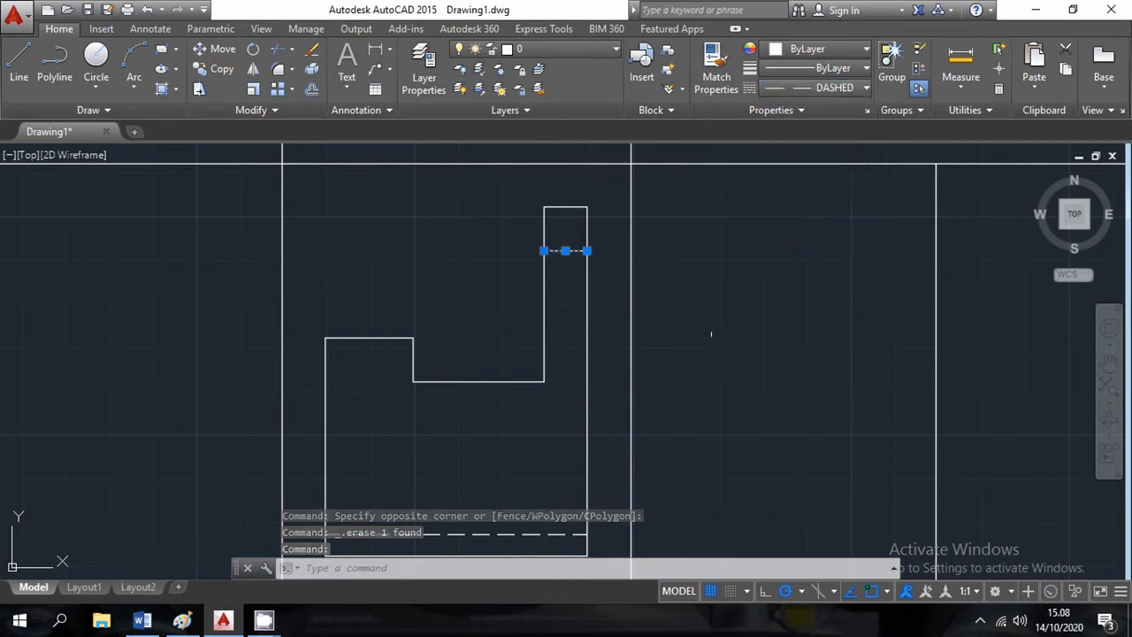
key(Escape)
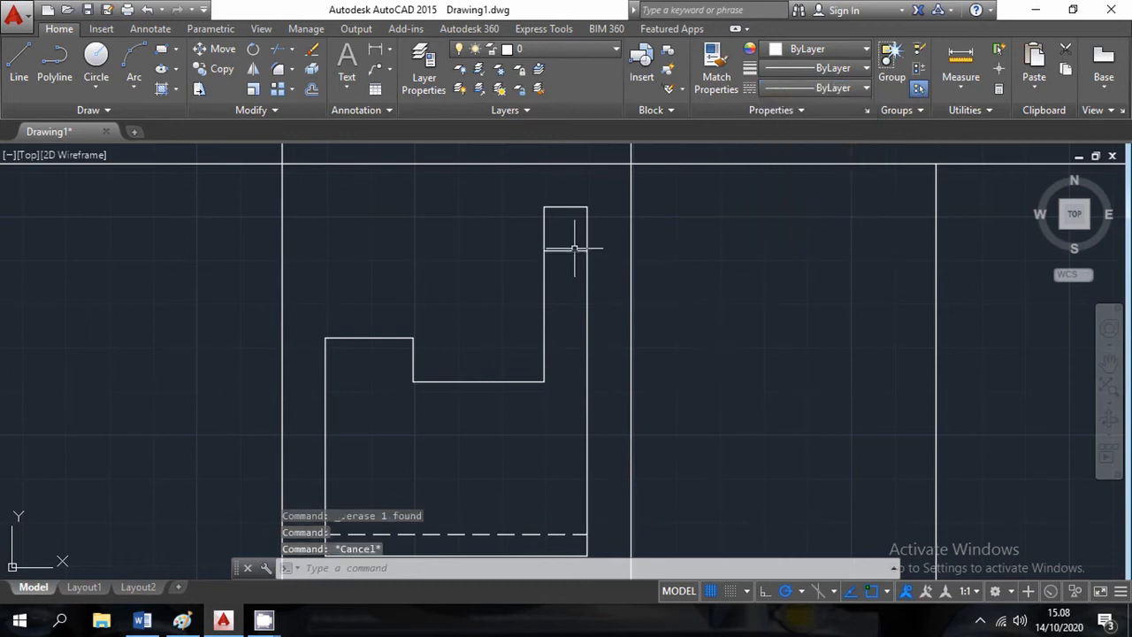
Step: Set the tall column's dashed line to a linetype scale of 0.3, then close its properties and clear the selection
click(574, 249)
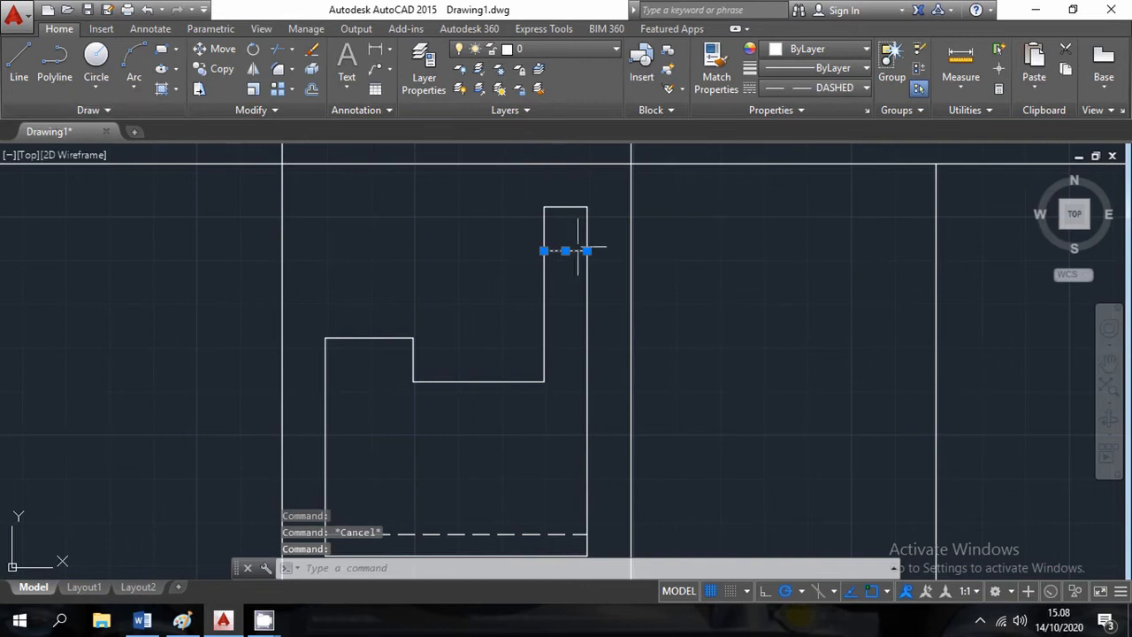
right_click(636, 303)
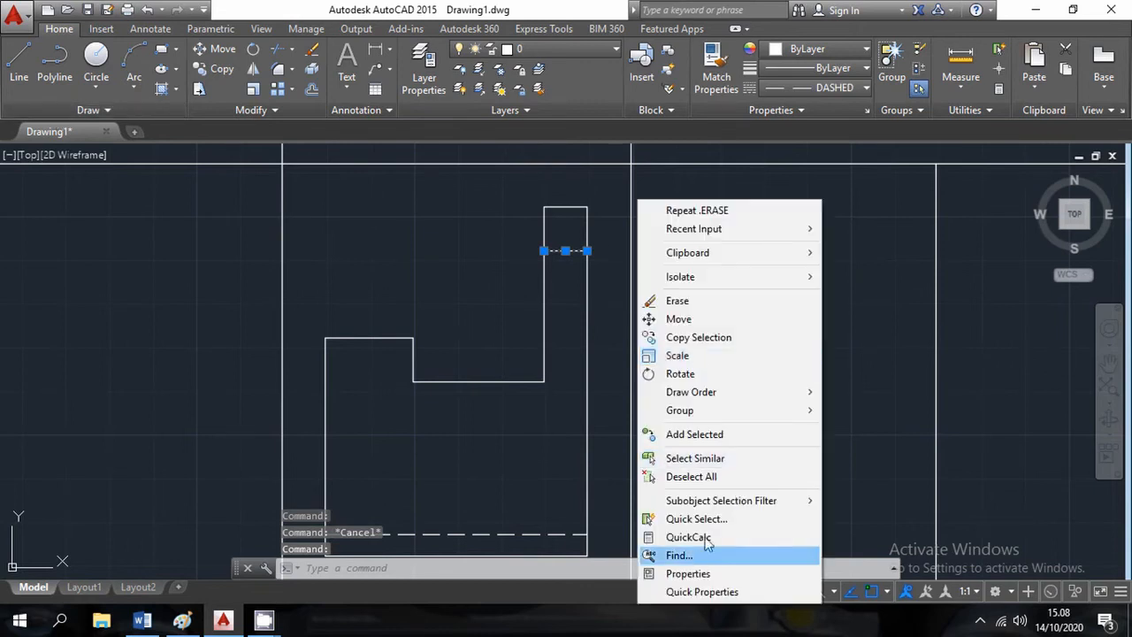
click(718, 573)
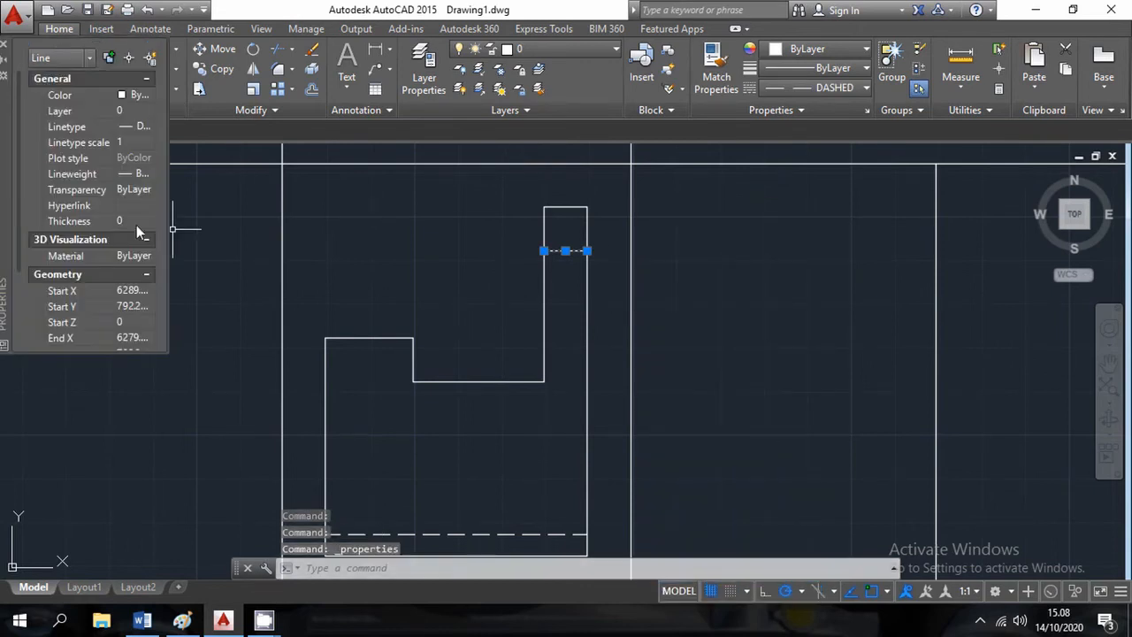
click(126, 144)
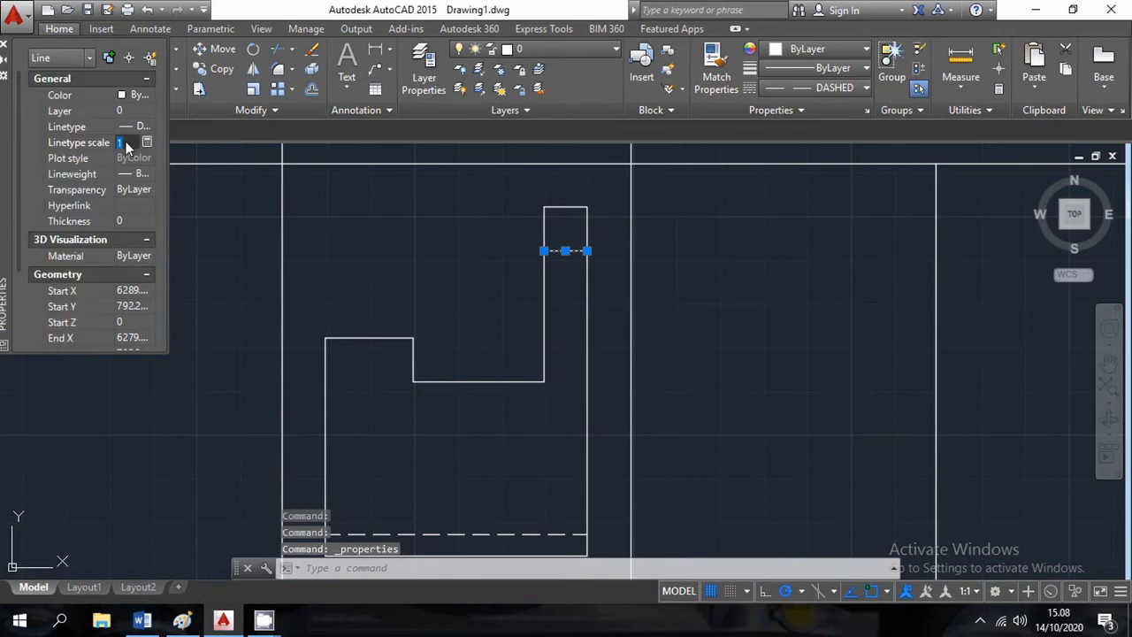
text(0.)
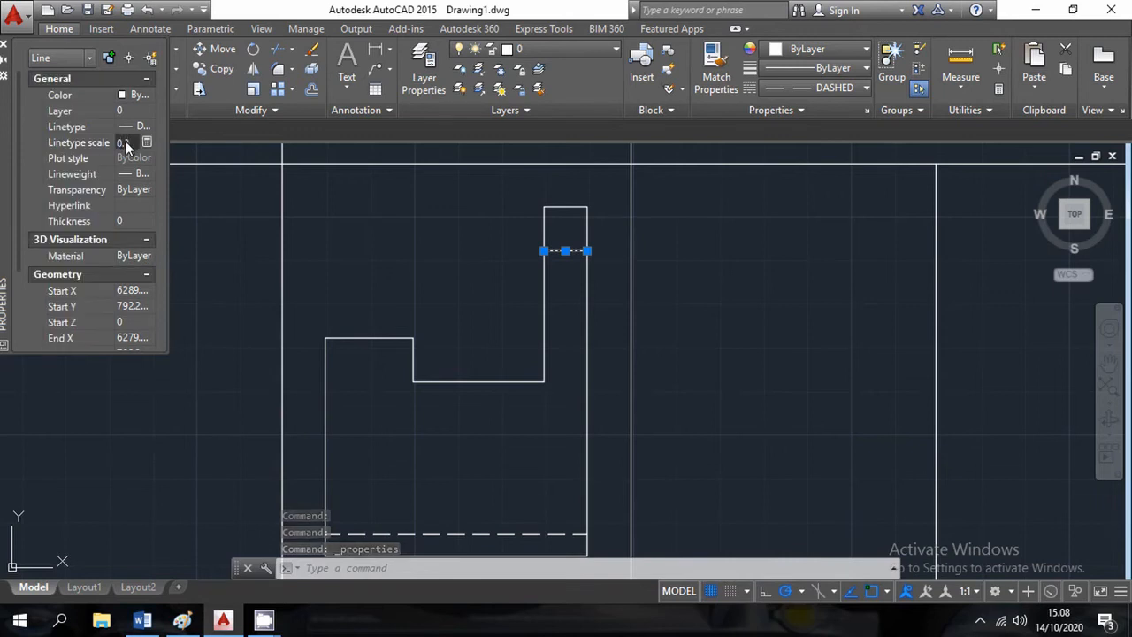
text(3)
key(Return)
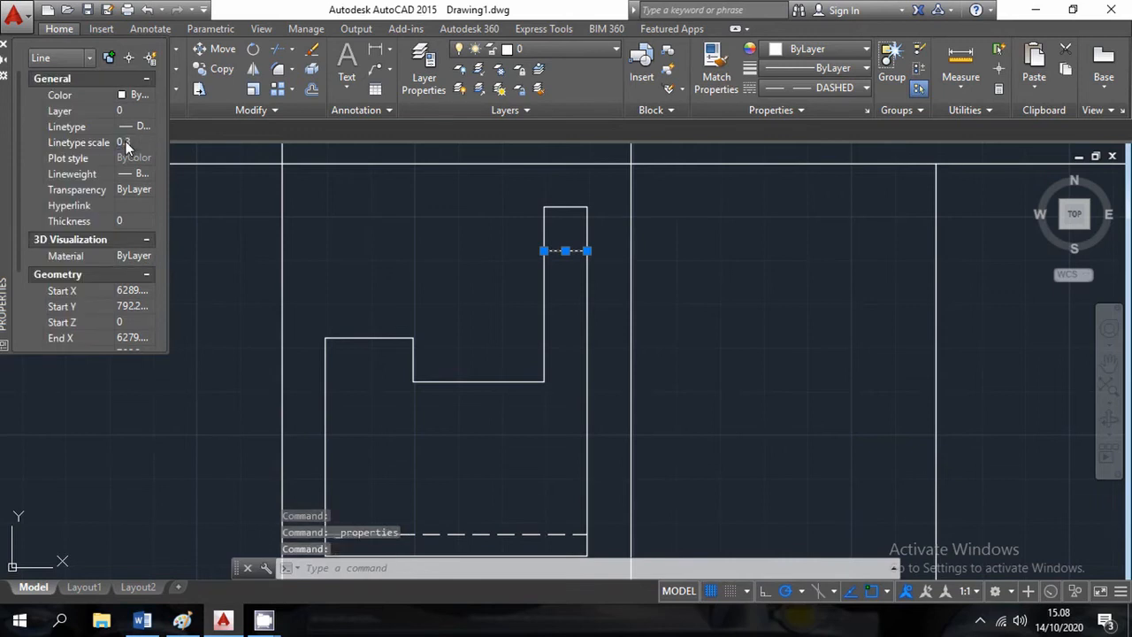
click(3, 49)
key(Escape)
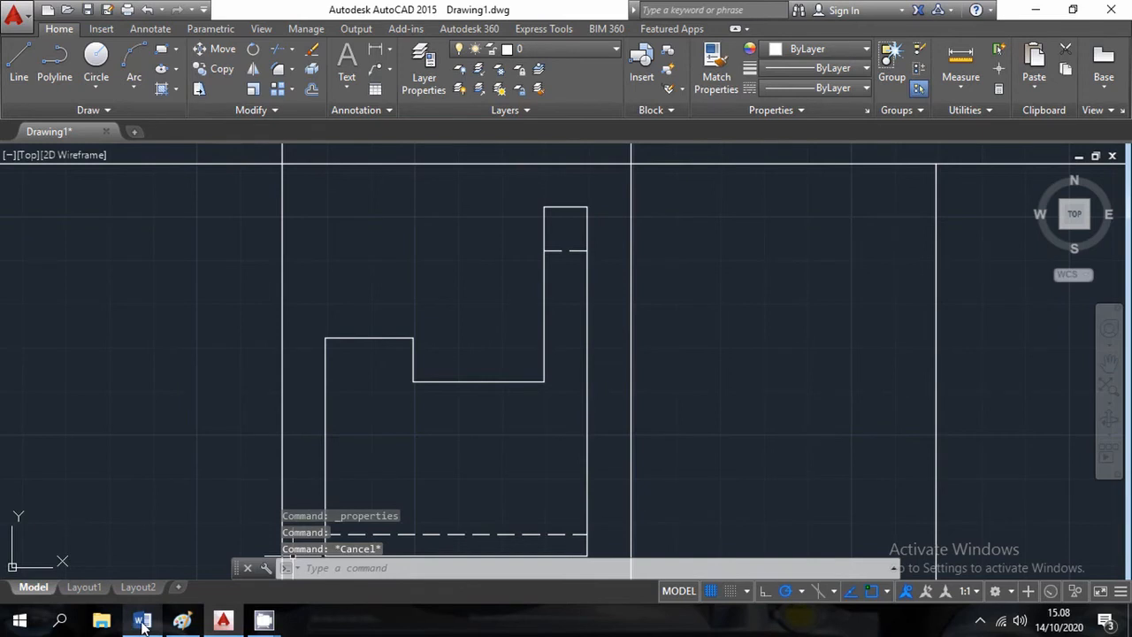
Step: Switch to Paint and undo the pencil strokes on the isometric drawing
mouse_move(143, 624)
click(182, 620)
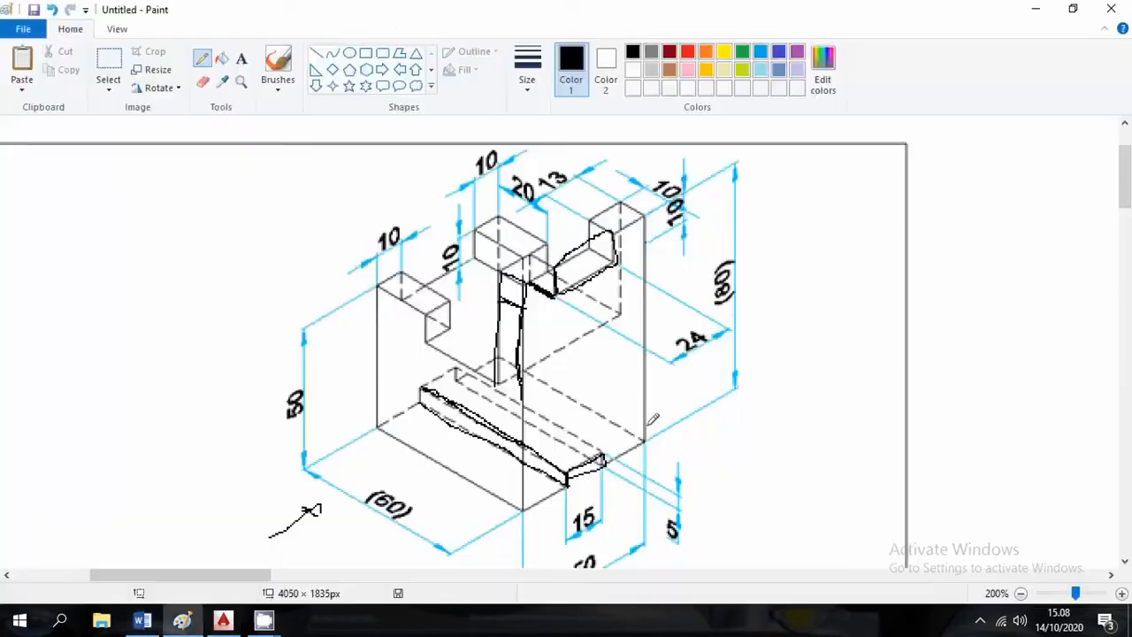
key(ctrl+z)
key(ctrl+z)
key(ctrl+z)
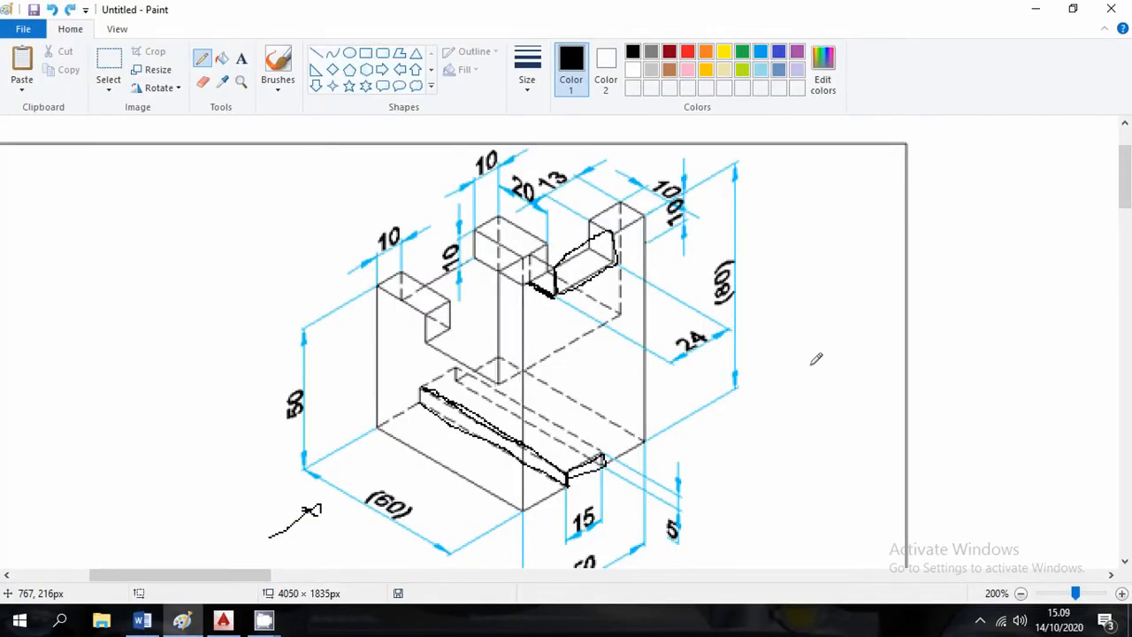
key(ctrl+z)
key(ctrl+z)
key(ctrl+z)
key(ctrl+z)
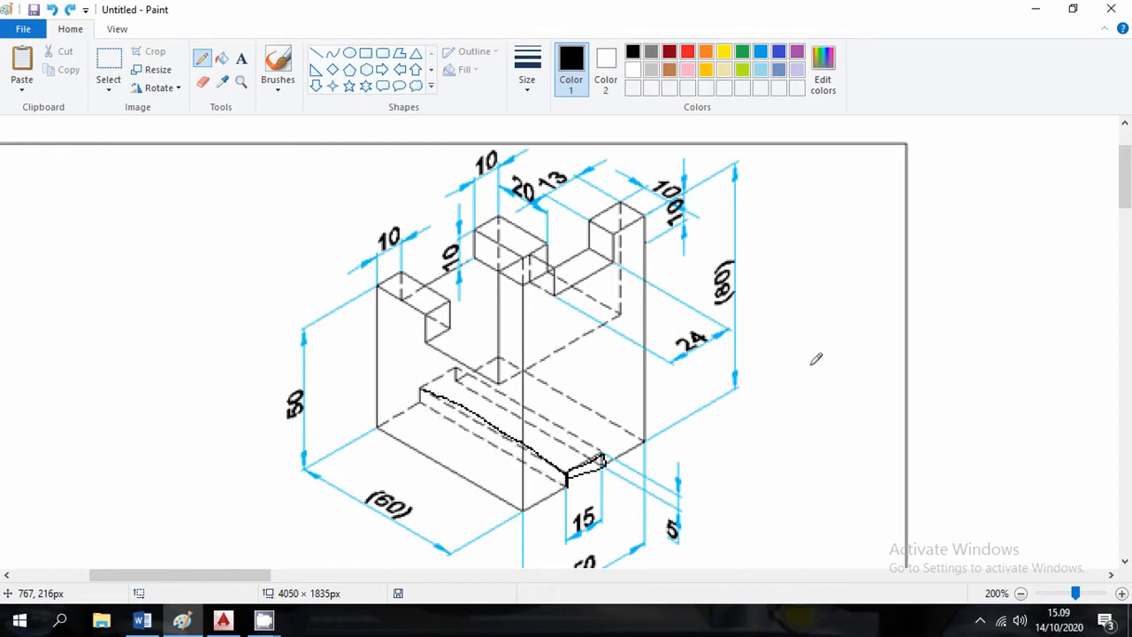
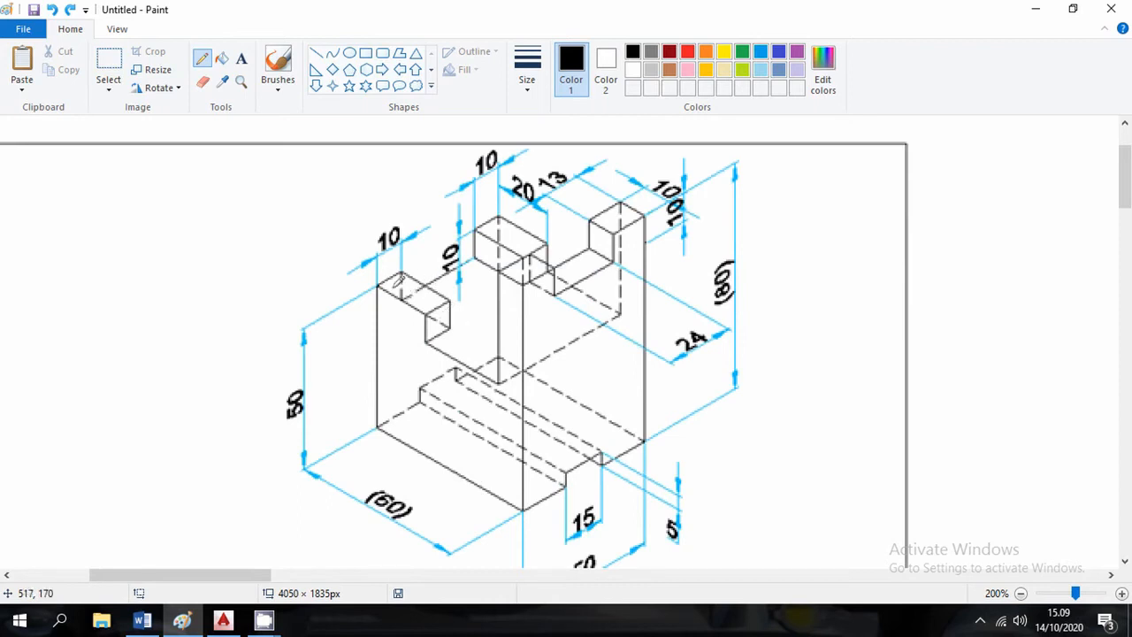
Step: Try tracing the left block and the outline of the lower floor plane in pencil, then undo the strokes while keeping the pasted drawing
mouse_move(373, 283)
mouse_down()
mouse_move(442, 309)
mouse_move(434, 335)
mouse_move(458, 322)
mouse_move(409, 256)
mouse_move(402, 302)
mouse_up()
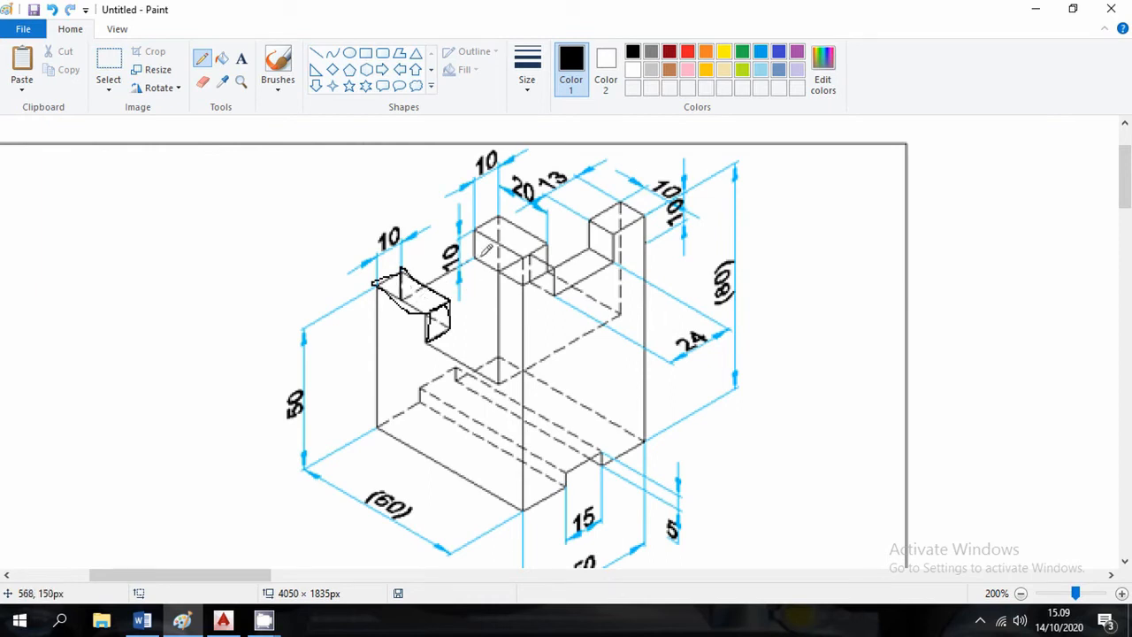
mouse_move(482, 257)
mouse_down()
mouse_move(377, 302)
mouse_move(394, 323)
mouse_move(485, 370)
mouse_move(522, 375)
mouse_move(626, 297)
mouse_move(490, 221)
mouse_move(437, 257)
mouse_up()
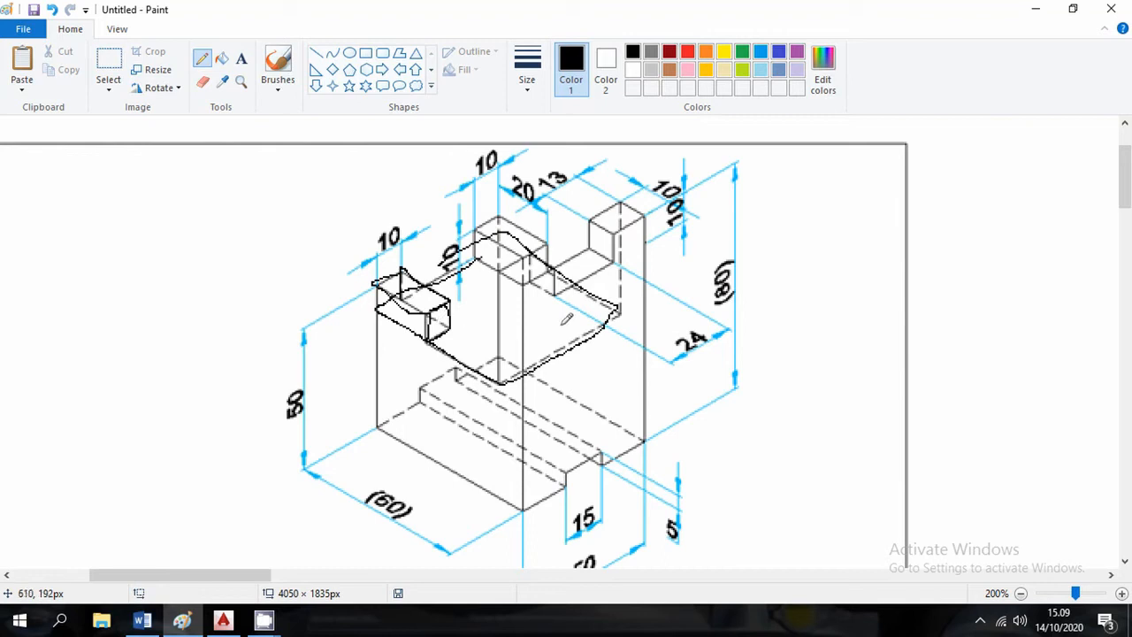
key(ctrl+z)
key(ctrl+z)
key(ctrl+z)
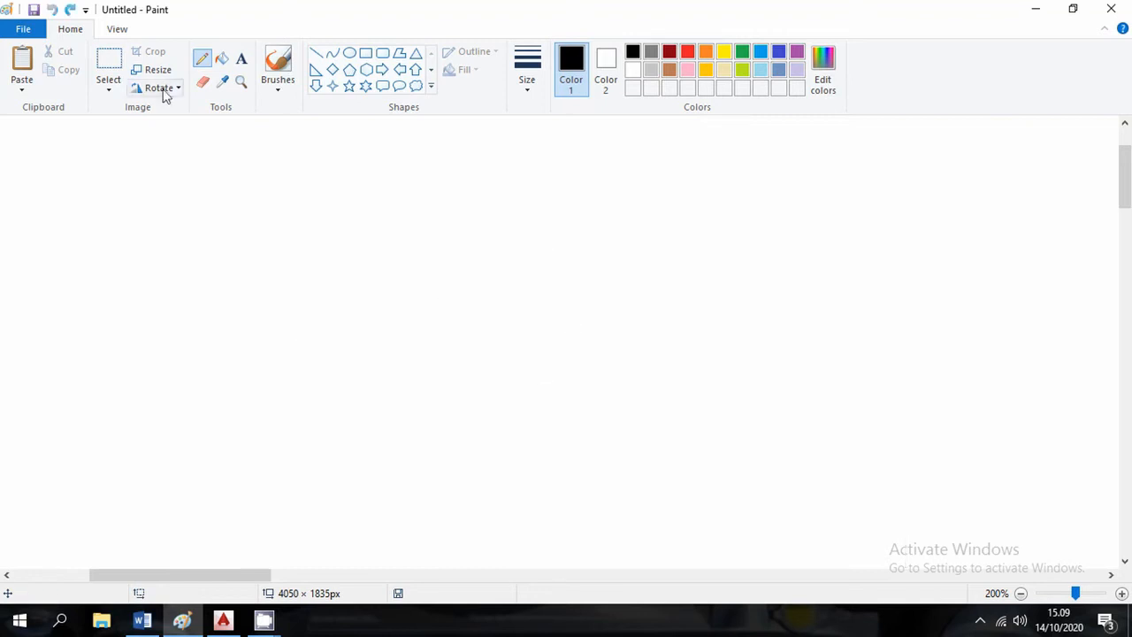
click(70, 10)
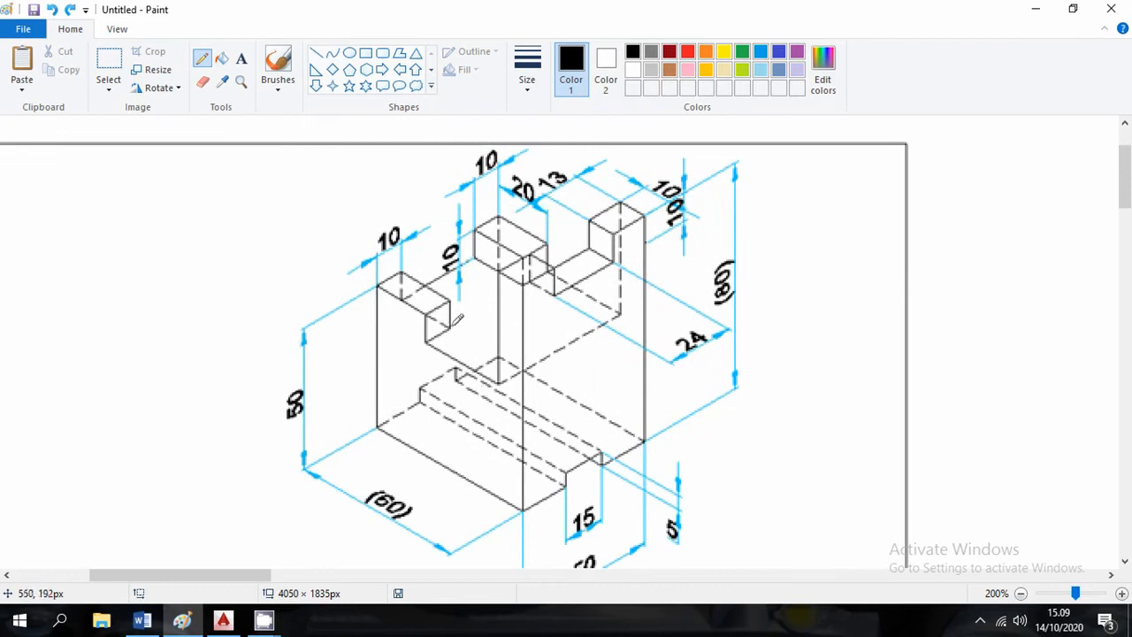
Step: Trace in pencil the outline of the lower floor surface around the left block, the middle block's base and the rear wall
drag(455, 324, 398, 294)
mouse_move(534, 281)
mouse_down()
mouse_move(479, 249)
mouse_move(408, 289)
mouse_up()
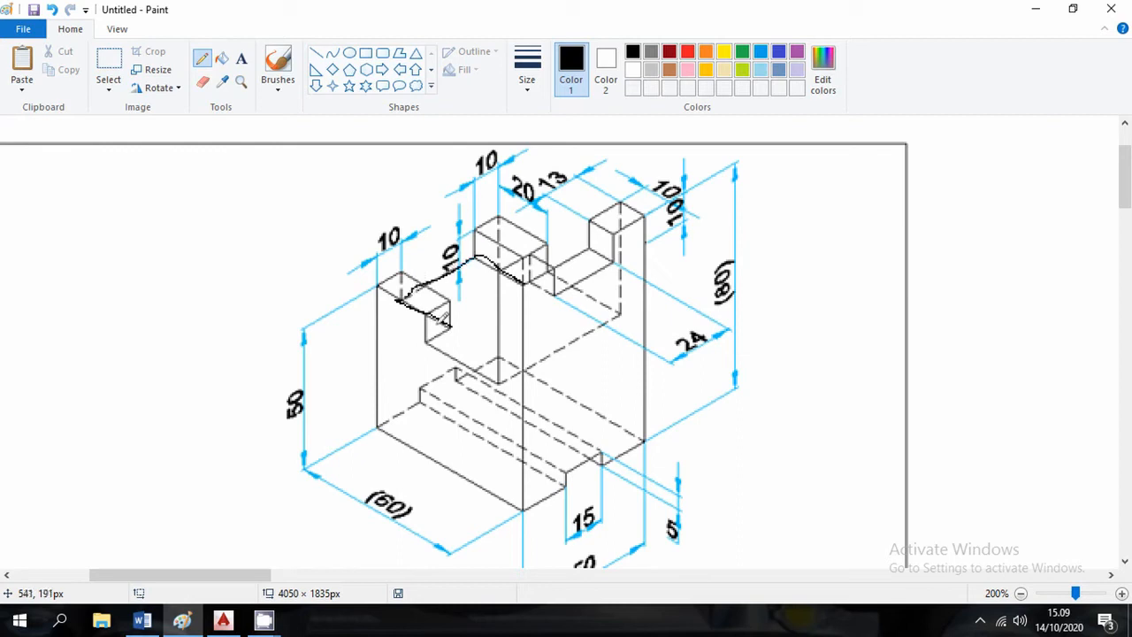
mouse_move(426, 336)
mouse_down()
mouse_move(485, 368)
mouse_move(584, 338)
mouse_move(607, 314)
mouse_move(610, 301)
mouse_move(540, 264)
mouse_move(511, 269)
mouse_move(491, 256)
mouse_up()
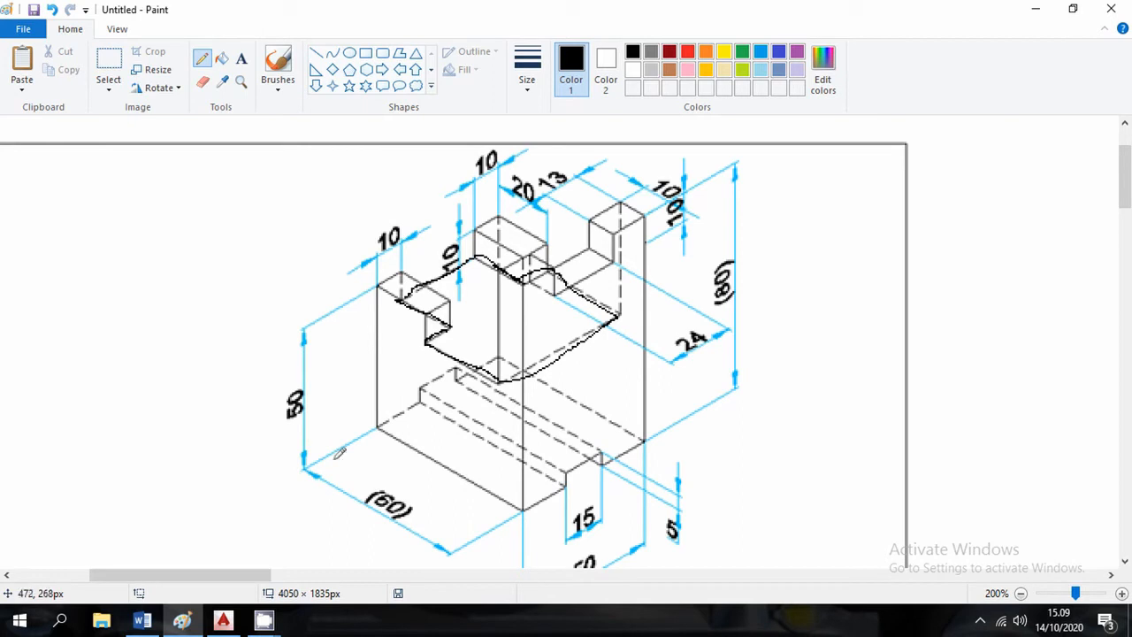
Step: Switch to AutoCAD and draw a horizontal line from the notch's lower left corner to the front view's left edge
click(223, 621)
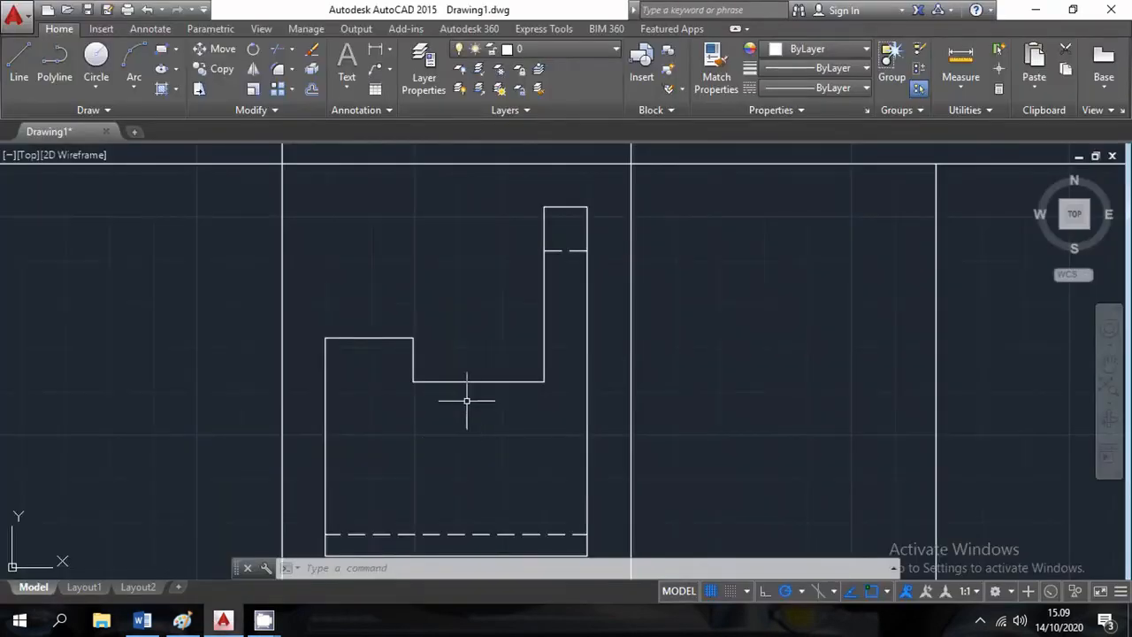
key(Escape)
key(Escape)
text(l)
key(Return)
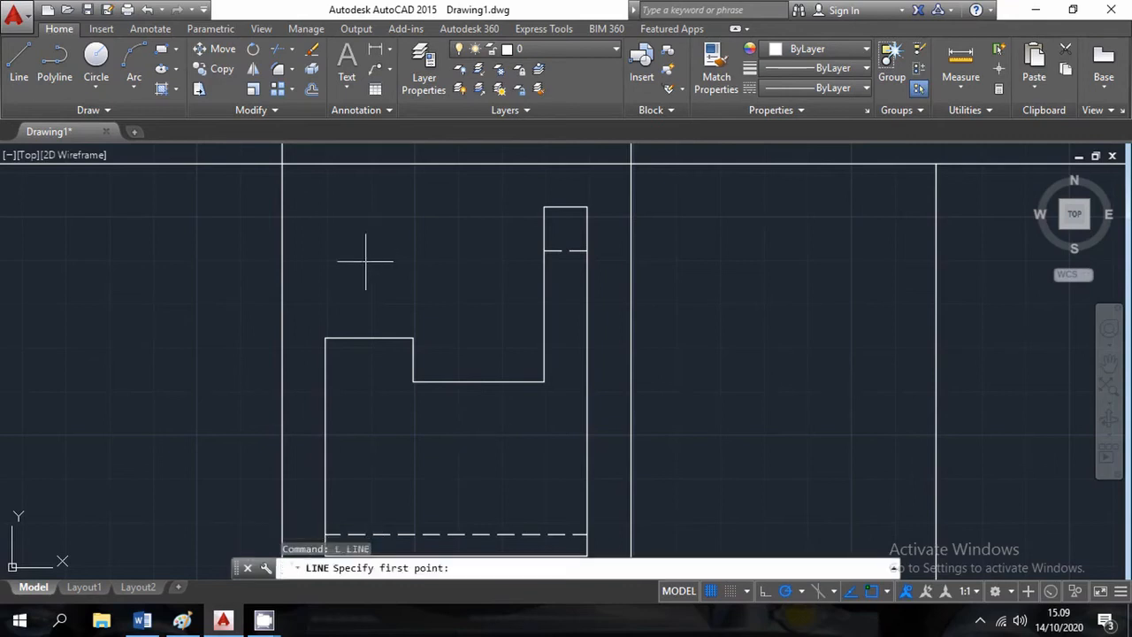
click(408, 382)
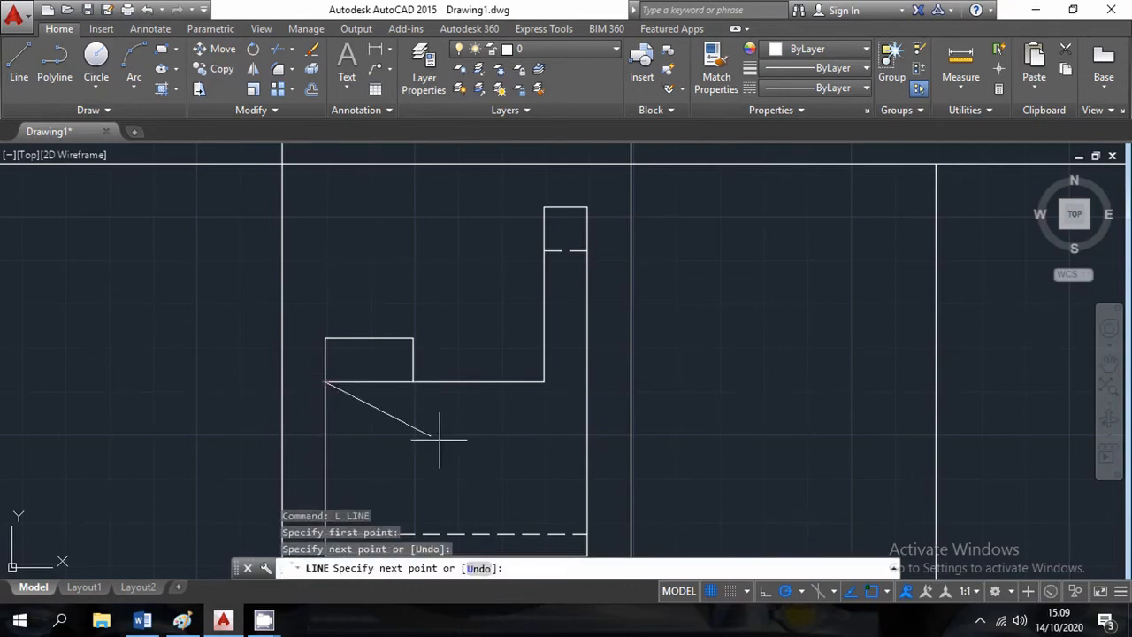
key(Escape)
Step: Change the horizontal line beneath the front view's upper left block to the DASHED linetype
click(381, 384)
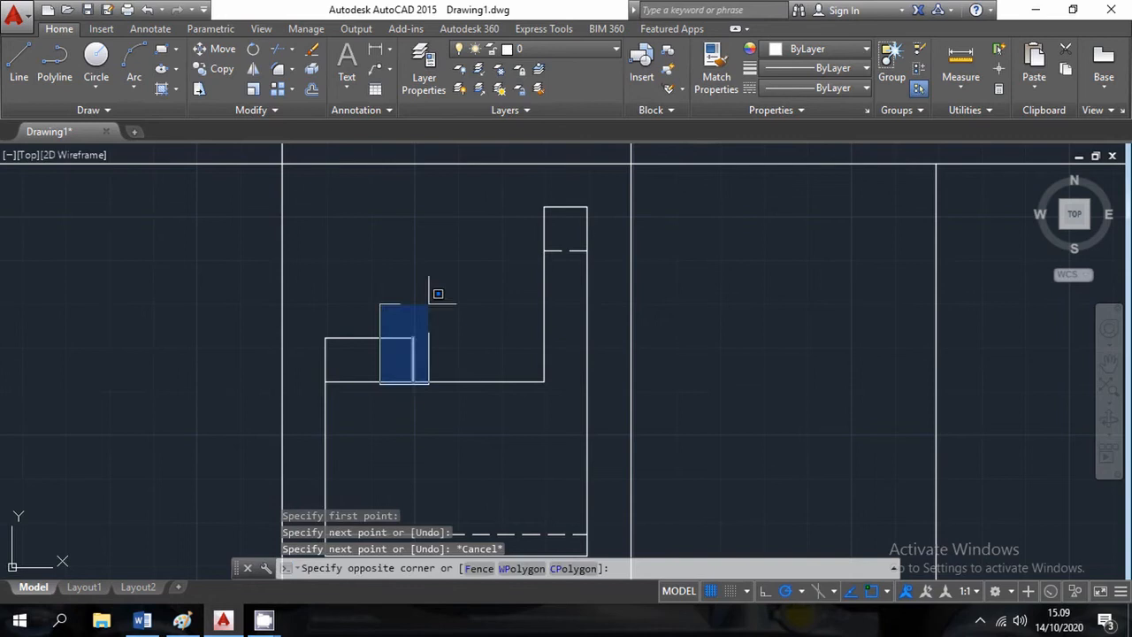
click(372, 370)
click(829, 73)
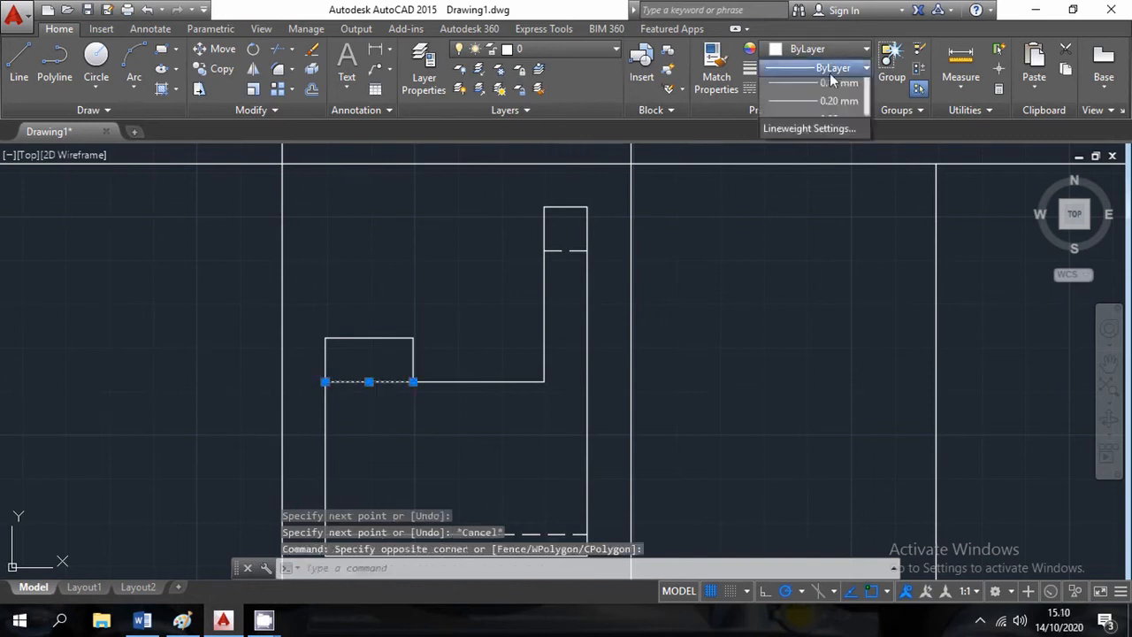
click(830, 73)
click(827, 88)
click(827, 189)
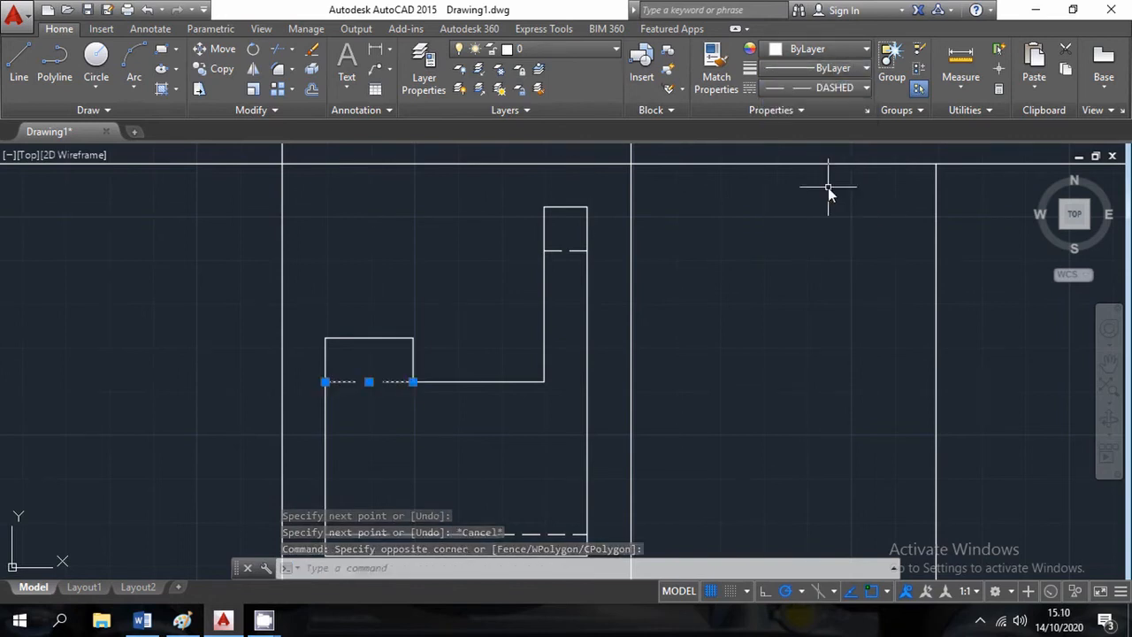
key(Escape)
middle_drag(441, 380, 553, 292)
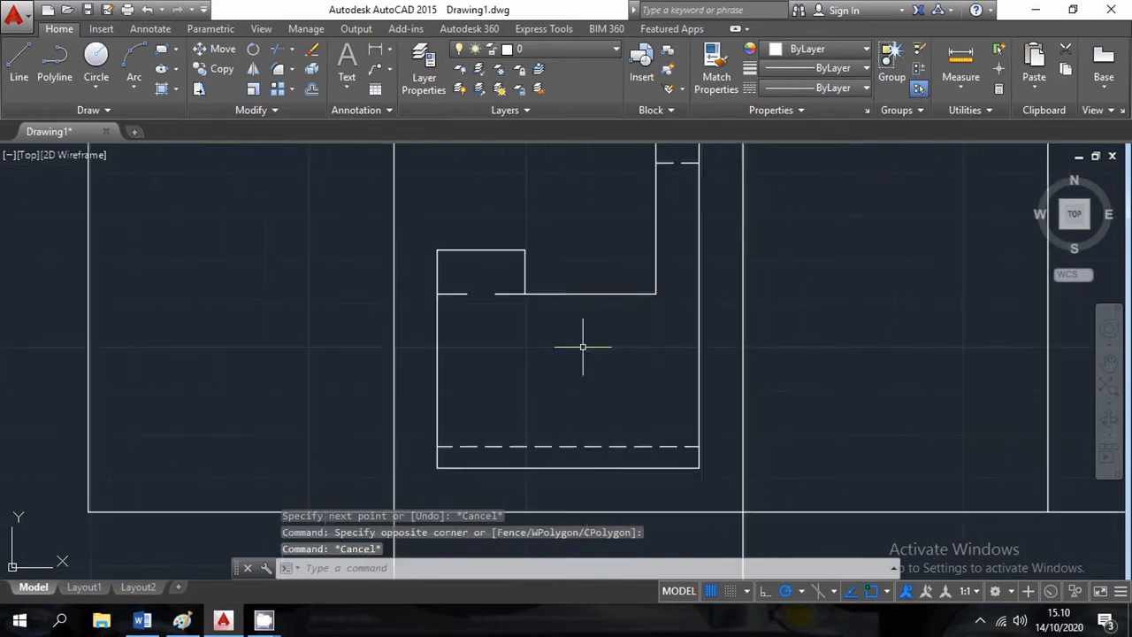
scroll(495, 380, down, 2)
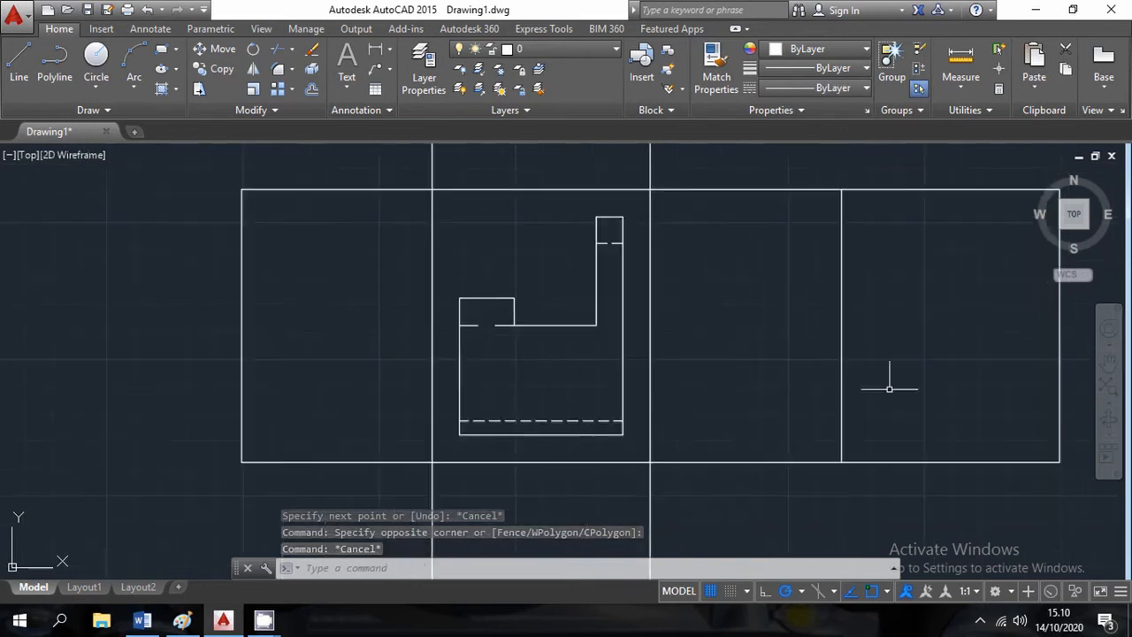
Step: Check the Tugas 2-2 drawing in Word and, back in AutoCAD, draw a 20-unit line leftward from the front view's lower left corner
click(141, 621)
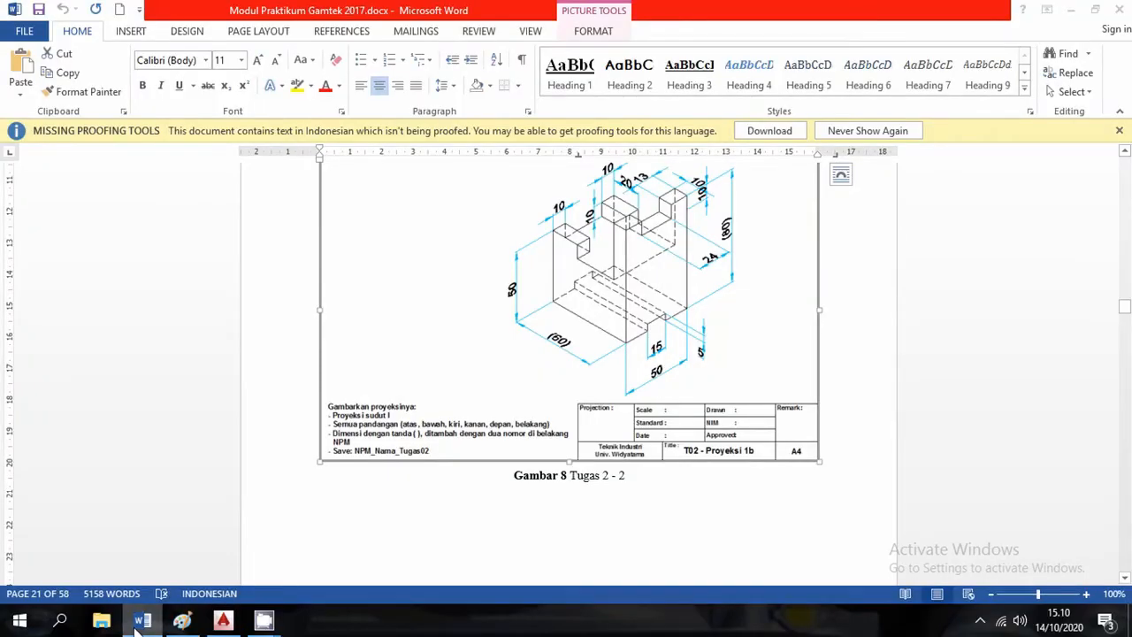
click(137, 629)
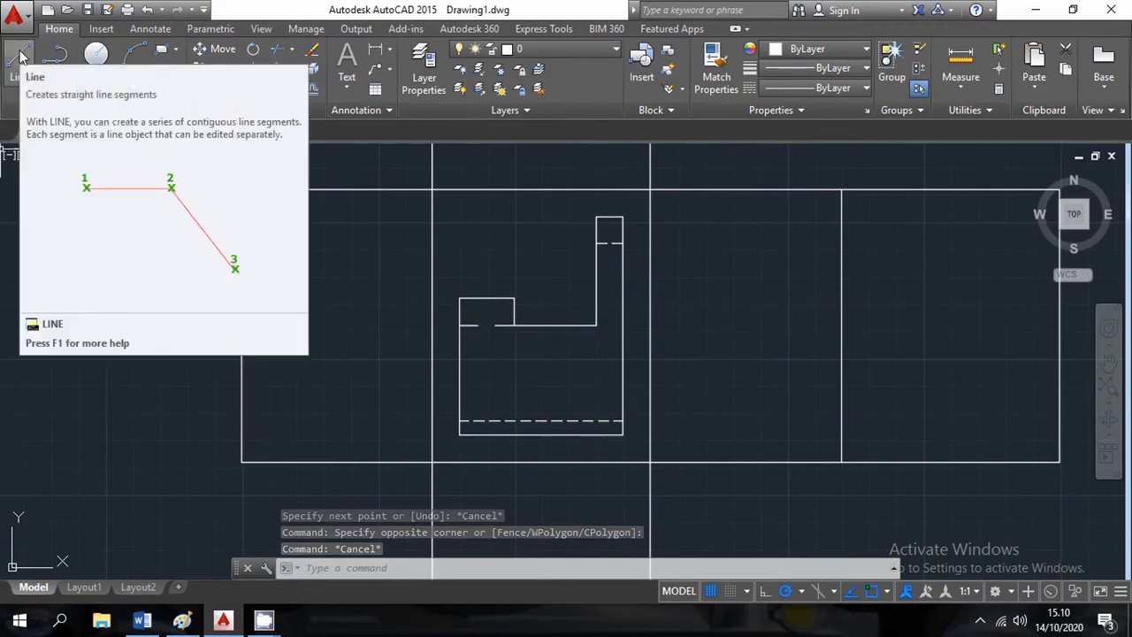
click(20, 57)
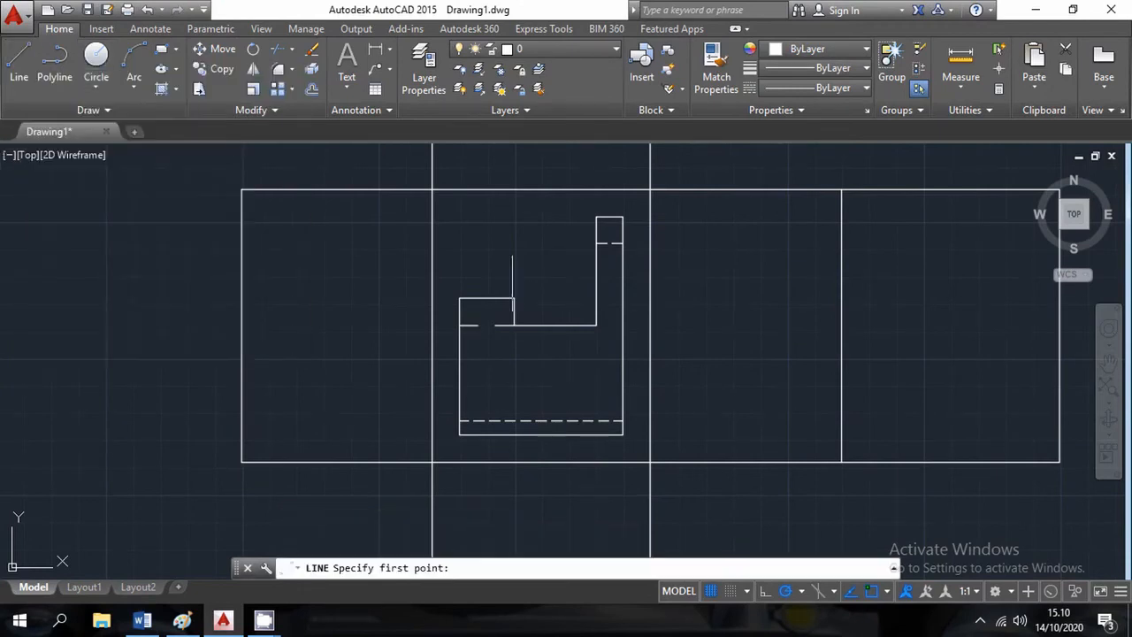
scroll(454, 440, up, 2)
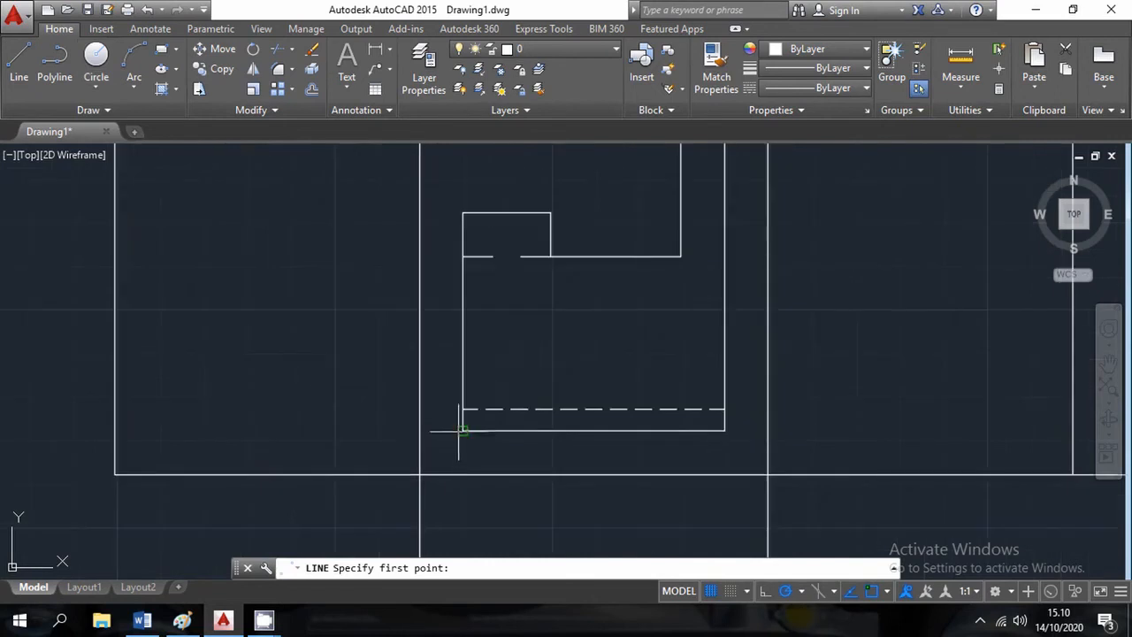
click(463, 430)
text(20)
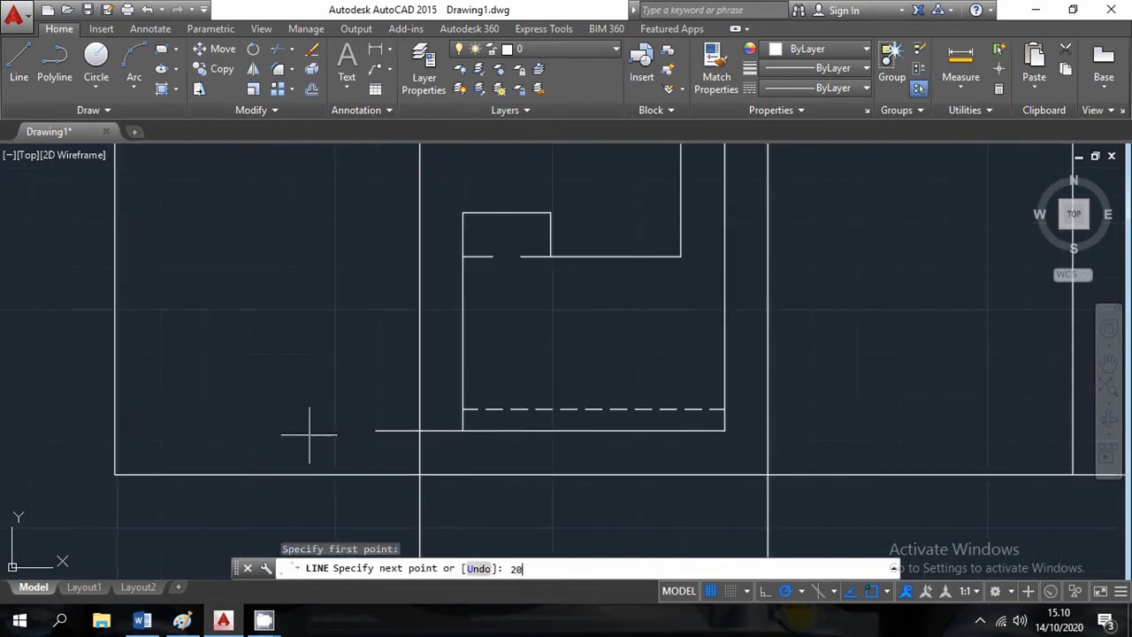
key(Return)
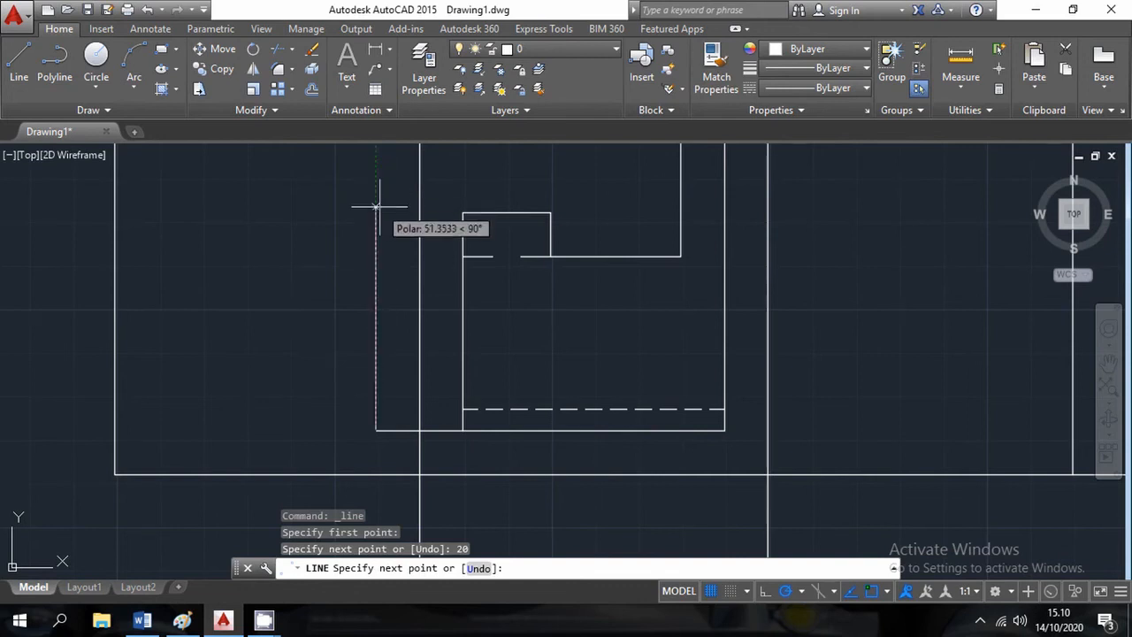
Step: Continue the line vertically upward to the left block's top level and on to the level of the front view's highest edge
middle_drag(638, 374, 617, 457)
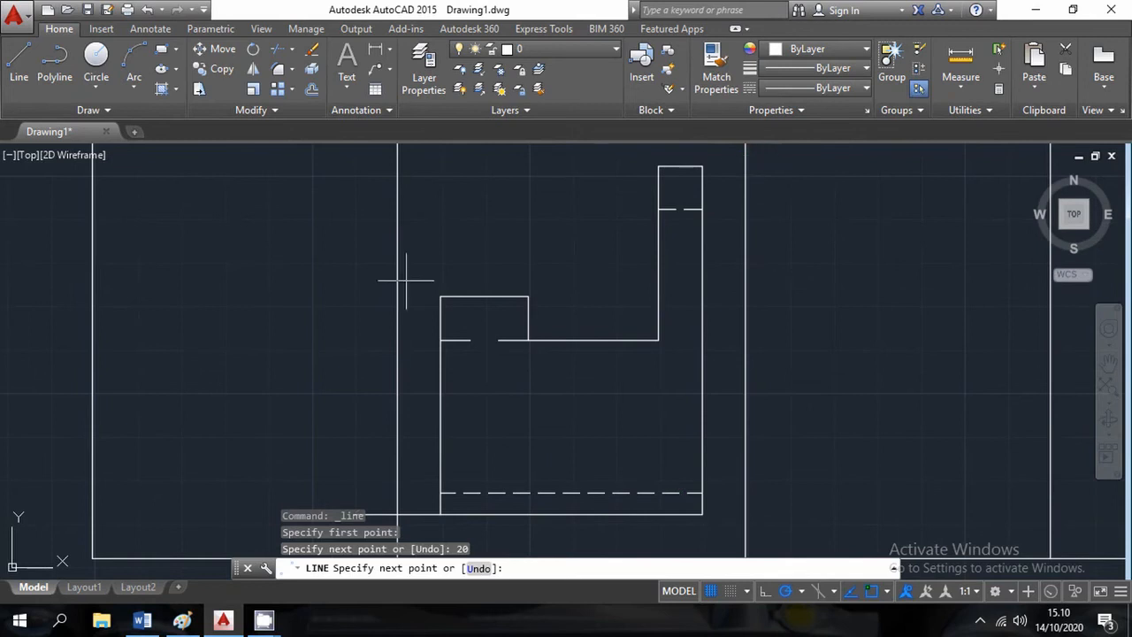
scroll(576, 443, down, 2)
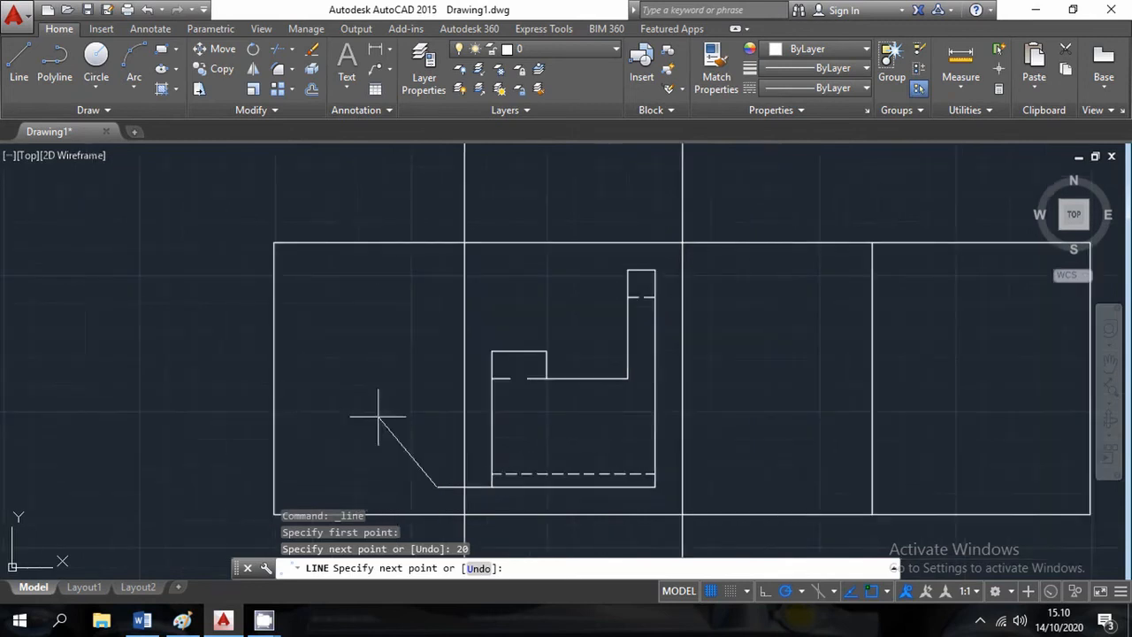
scroll(378, 409, up, 2)
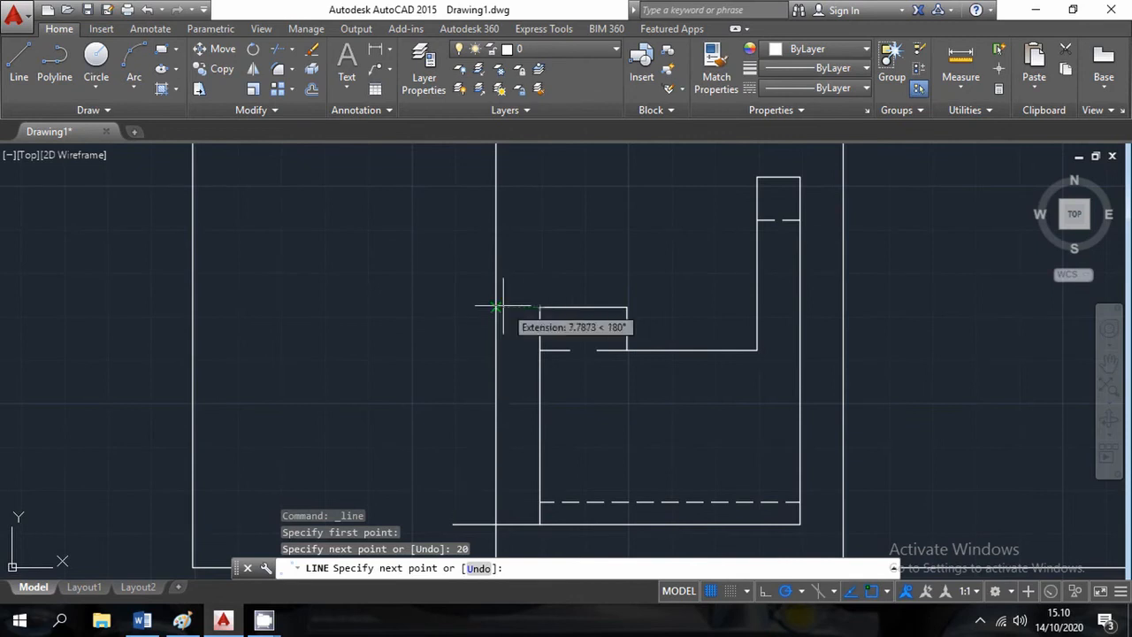
click(450, 307)
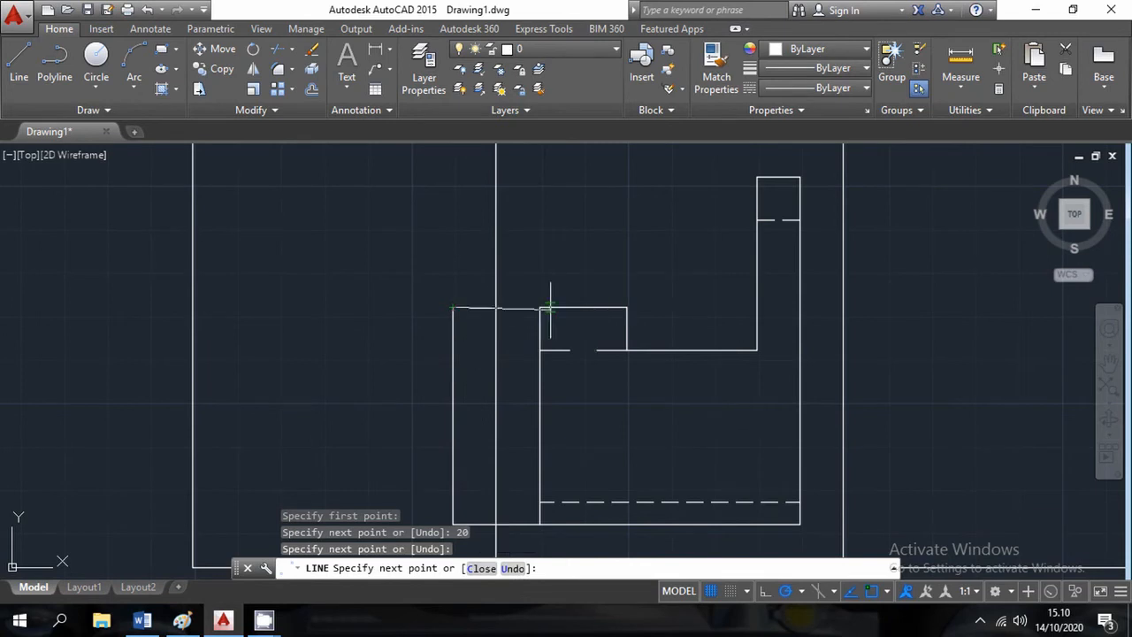
middle_drag(484, 371, 518, 452)
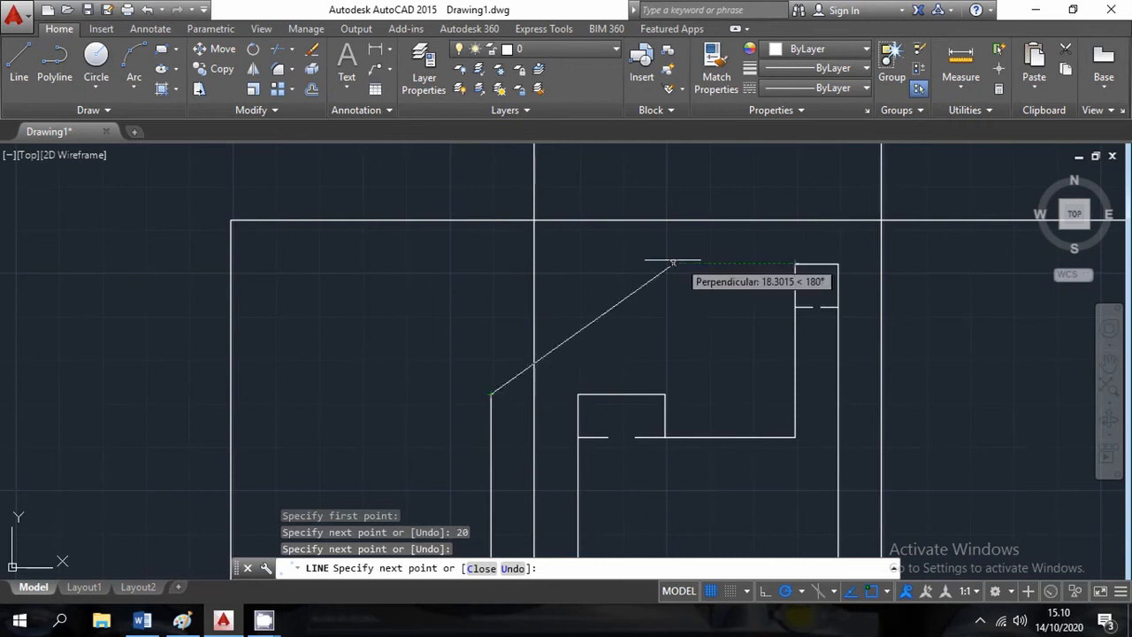
click(493, 262)
middle_drag(508, 415, 708, 421)
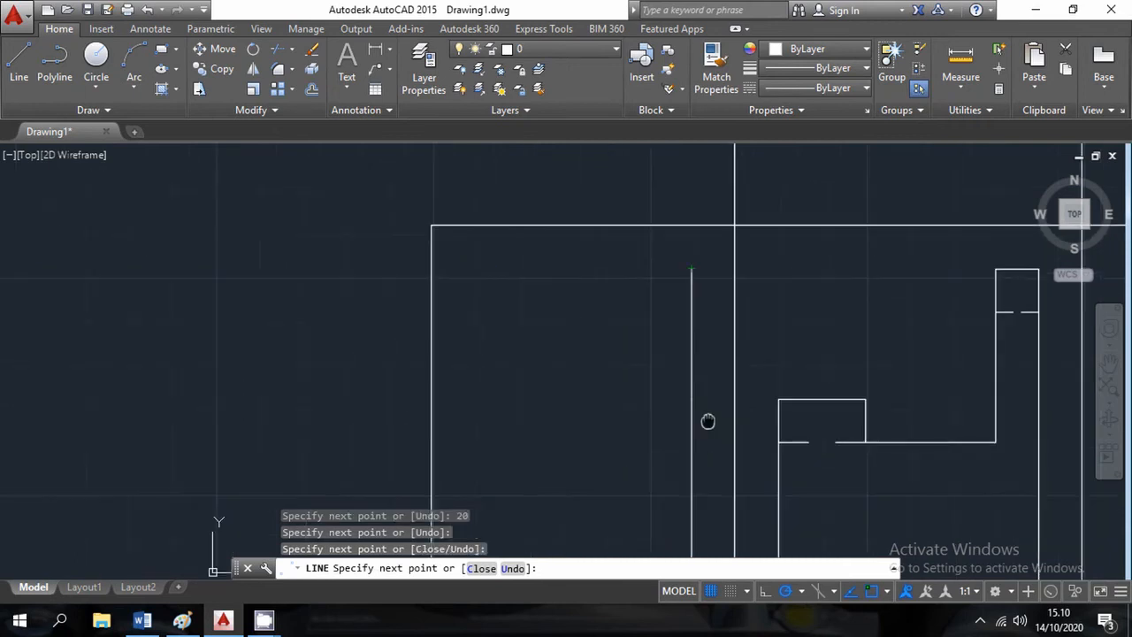
Step: Switch to Paint and undo the pencil outline of the lower floor surface on the isometric drawing
click(182, 619)
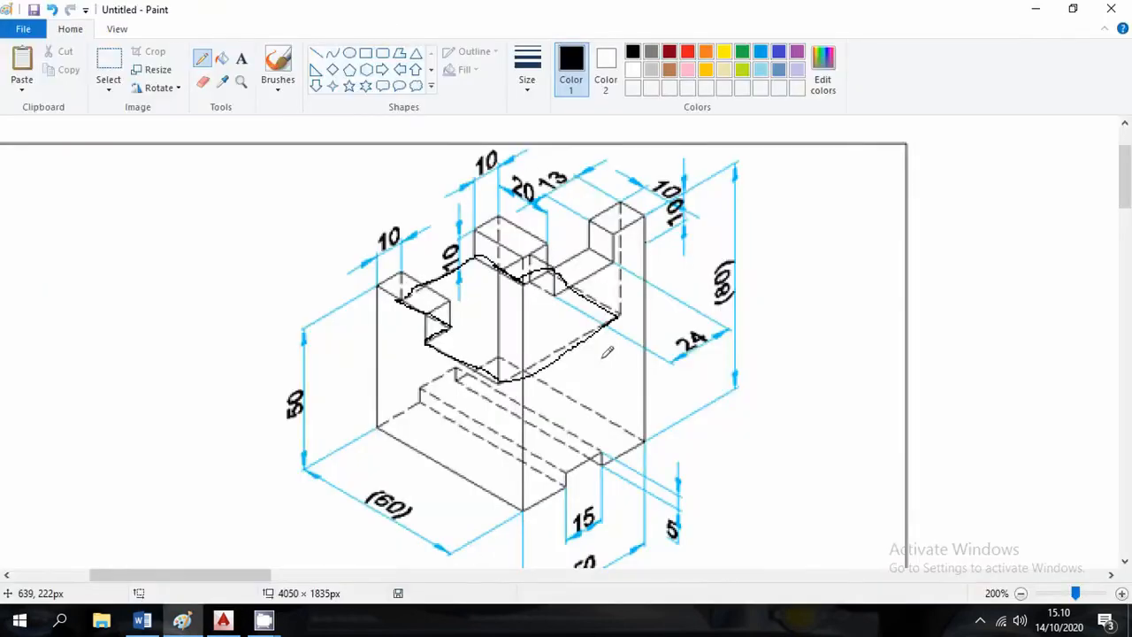
key(ctrl+z)
key(ctrl+z)
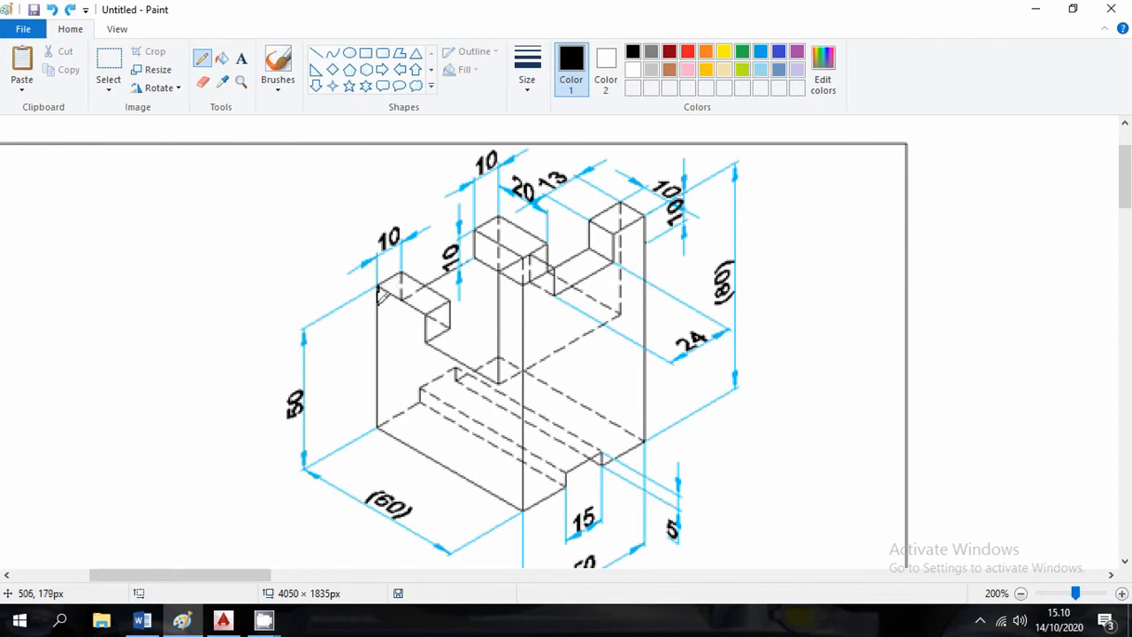
Step: Trace in pencil the left block's outer vertical edge and the vertical edge below the middle block
drag(378, 290, 380, 421)
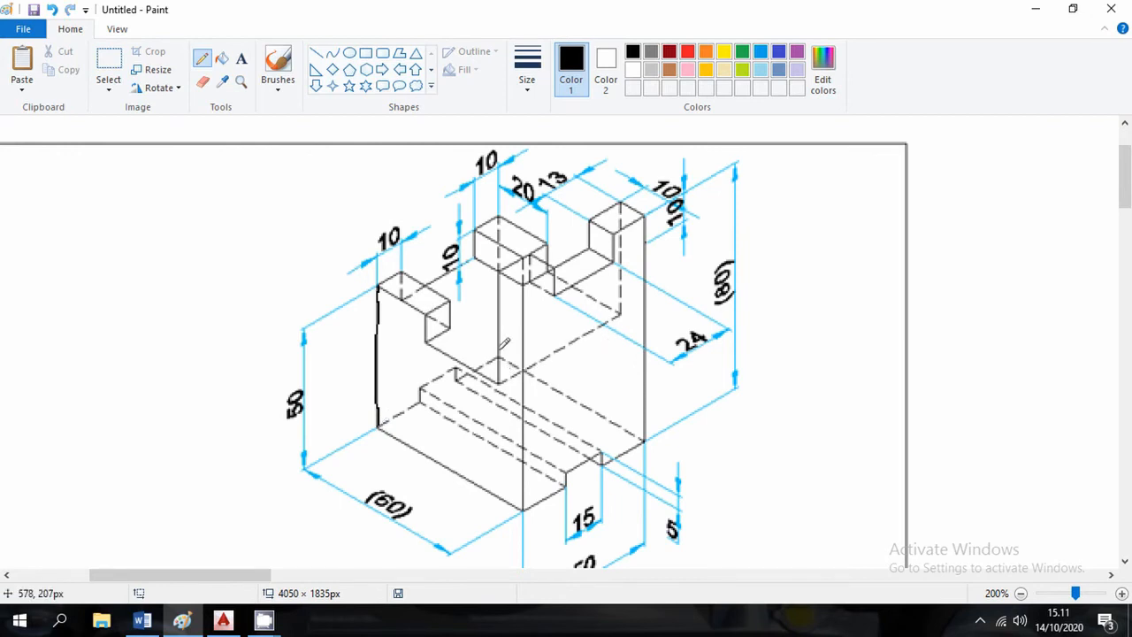
mouse_move(497, 330)
mouse_down()
mouse_move(497, 279)
mouse_move(497, 363)
mouse_up()
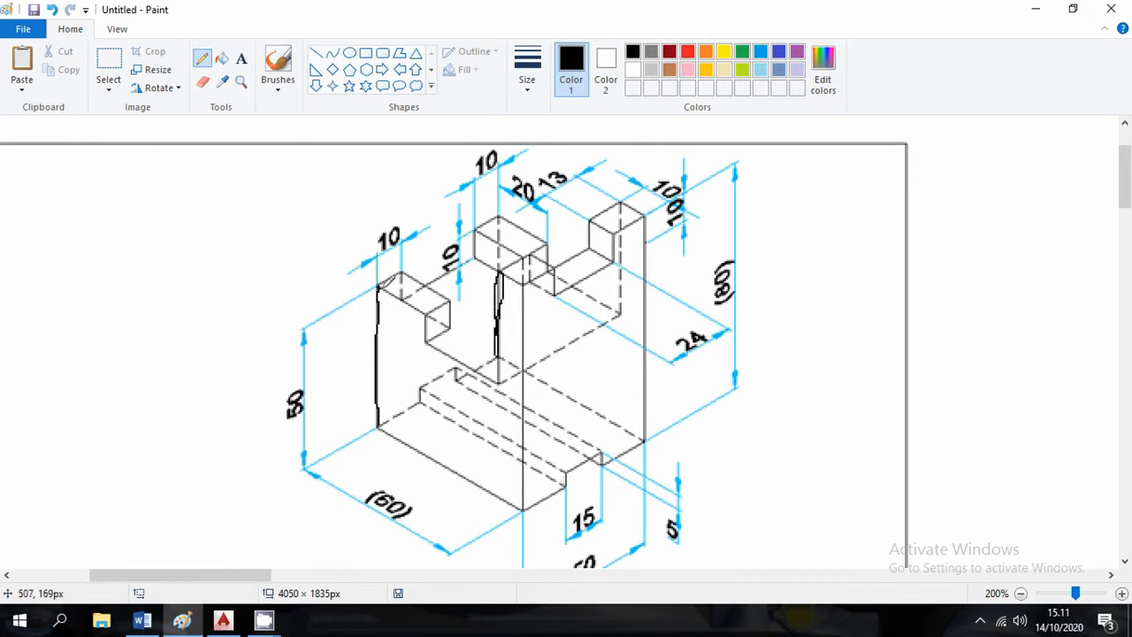
Step: Trace the part's side-view profile freehand over the isometric drawing and mark the viewing direction with an arrow
drag(378, 286, 500, 352)
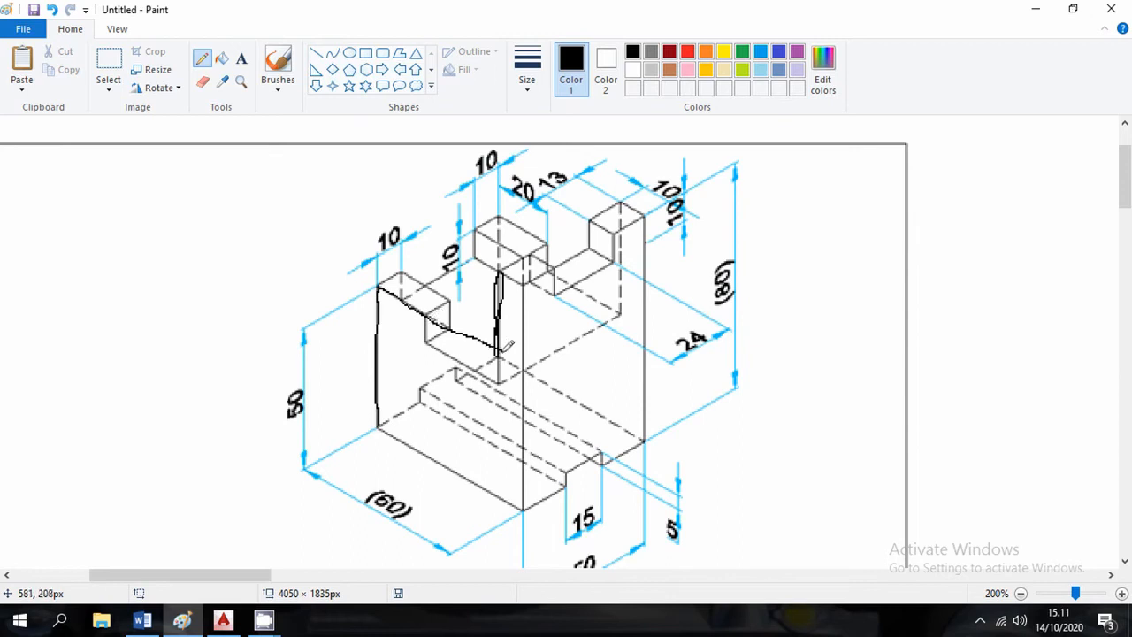
drag(501, 306, 500, 267)
mouse_move(391, 273)
mouse_down()
mouse_move(407, 261)
mouse_move(413, 293)
mouse_move(472, 254)
mouse_move(472, 221)
mouse_move(496, 213)
mouse_move(510, 250)
mouse_move(510, 353)
mouse_move(500, 318)
mouse_up()
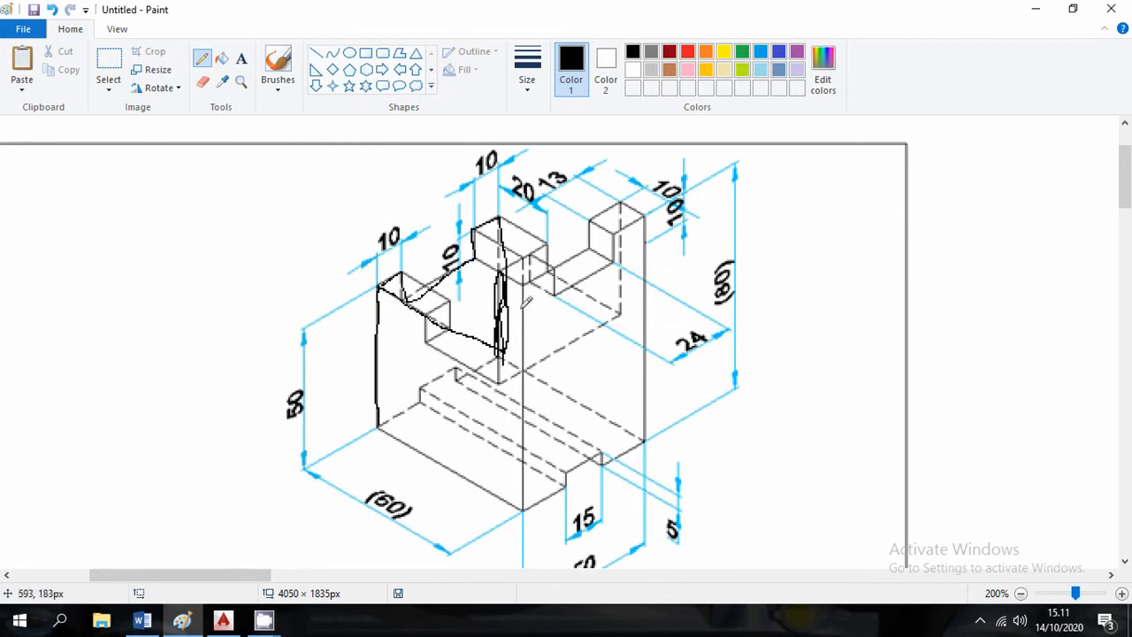
mouse_move(506, 346)
mouse_down()
mouse_move(501, 266)
mouse_move(538, 281)
mouse_move(573, 266)
mouse_move(607, 232)
mouse_move(591, 201)
mouse_move(620, 200)
mouse_move(630, 279)
mouse_up()
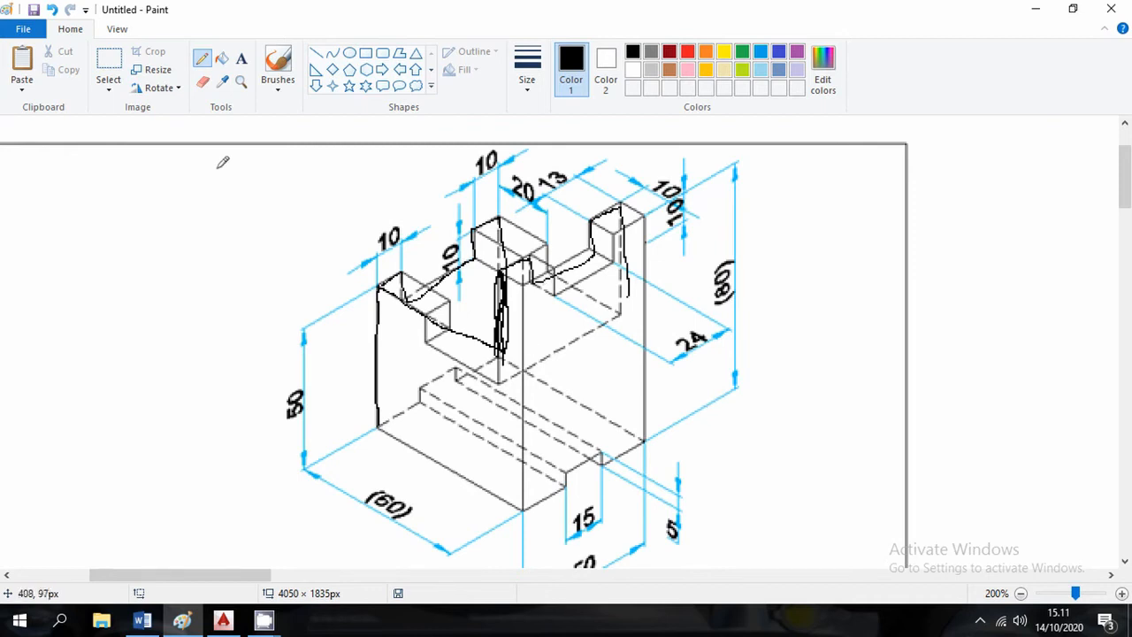
mouse_move(228, 168)
mouse_down()
mouse_move(274, 204)
mouse_move(284, 198)
mouse_move(314, 250)
mouse_move(303, 198)
mouse_up()
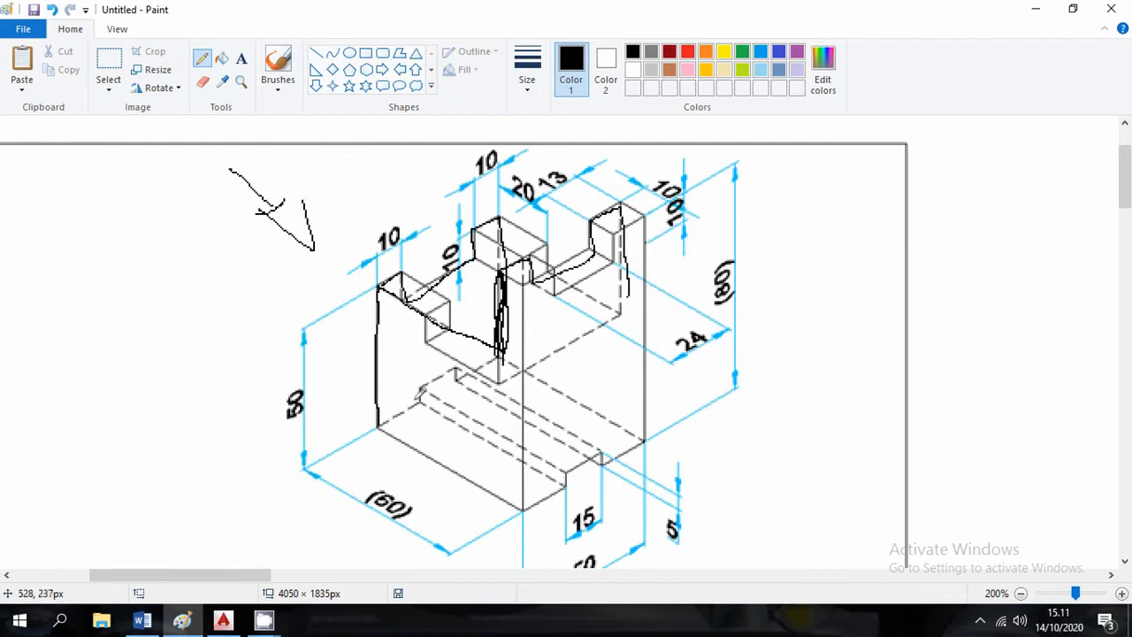
mouse_move(387, 422)
mouse_down()
mouse_move(391, 269)
mouse_move(429, 296)
mouse_move(478, 265)
mouse_move(482, 226)
mouse_move(519, 261)
mouse_move(516, 341)
mouse_move(475, 369)
mouse_move(422, 375)
mouse_move(382, 423)
mouse_up()
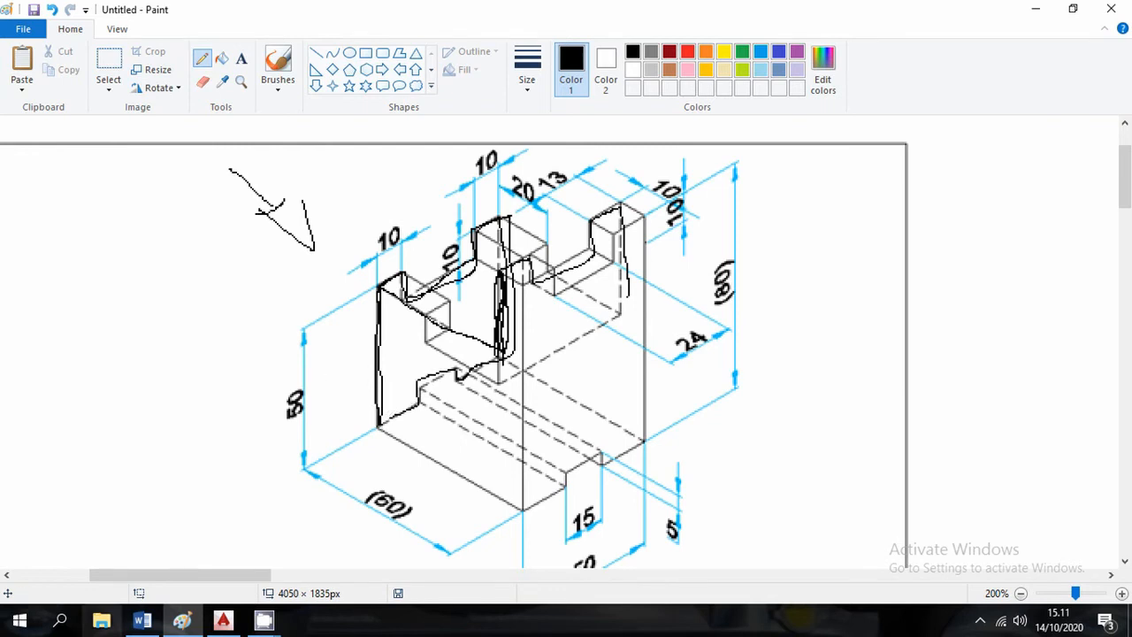
Step: Switch to AutoCAD, end the active line, and draw a horizontal line from the middle view's upper-left corner to the side view's vertical edge
click(223, 621)
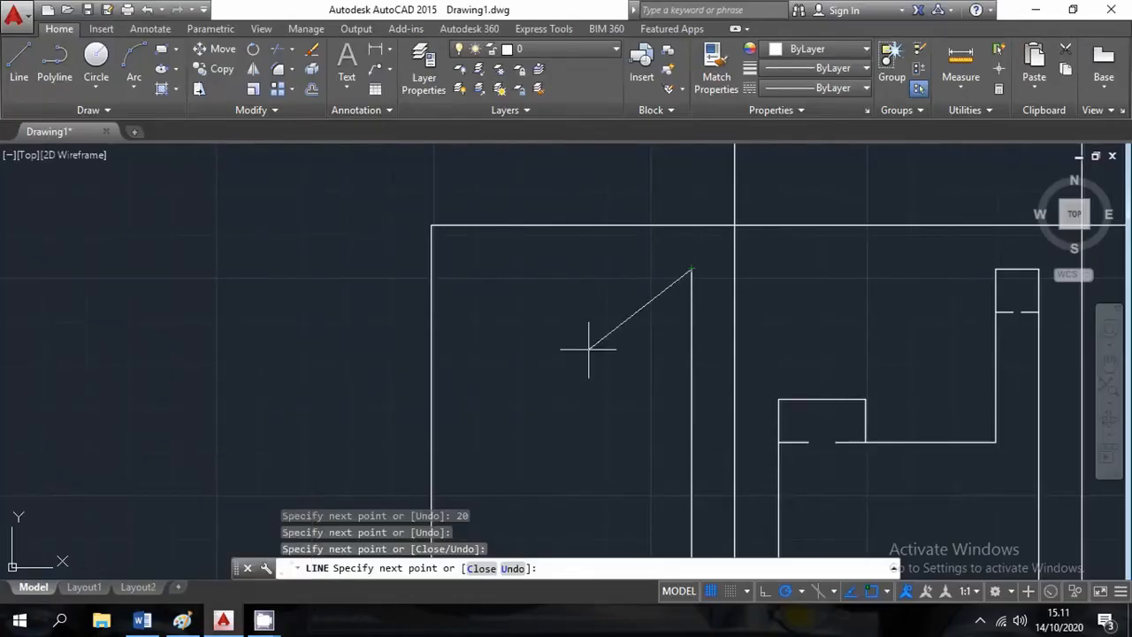
key(Escape)
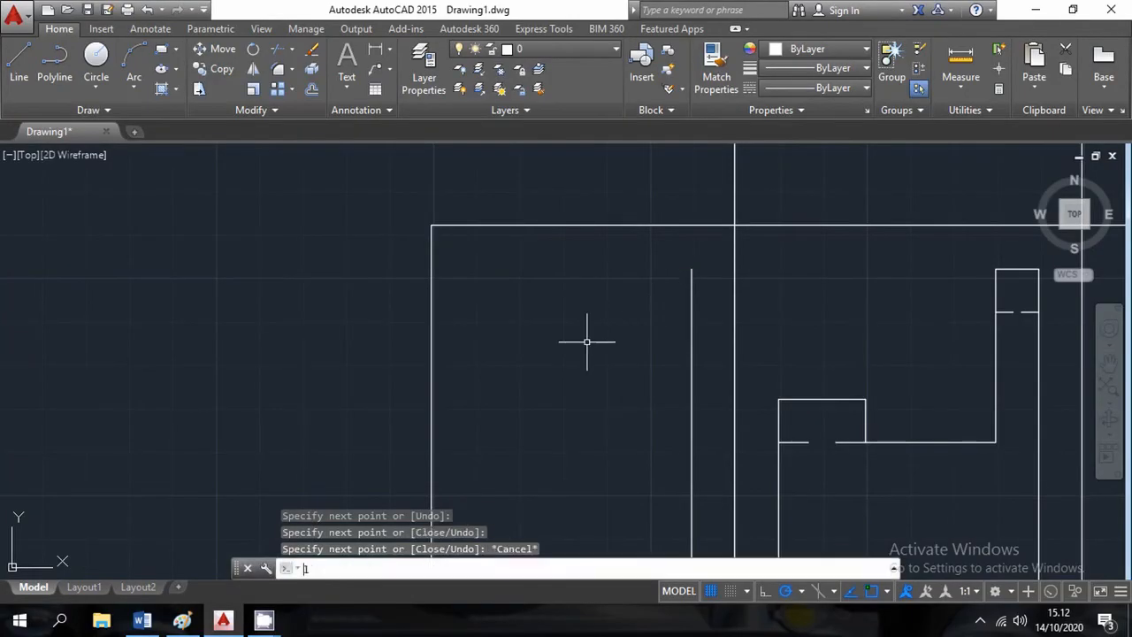
text(l)
key(Return)
middle_drag(598, 474, 591, 383)
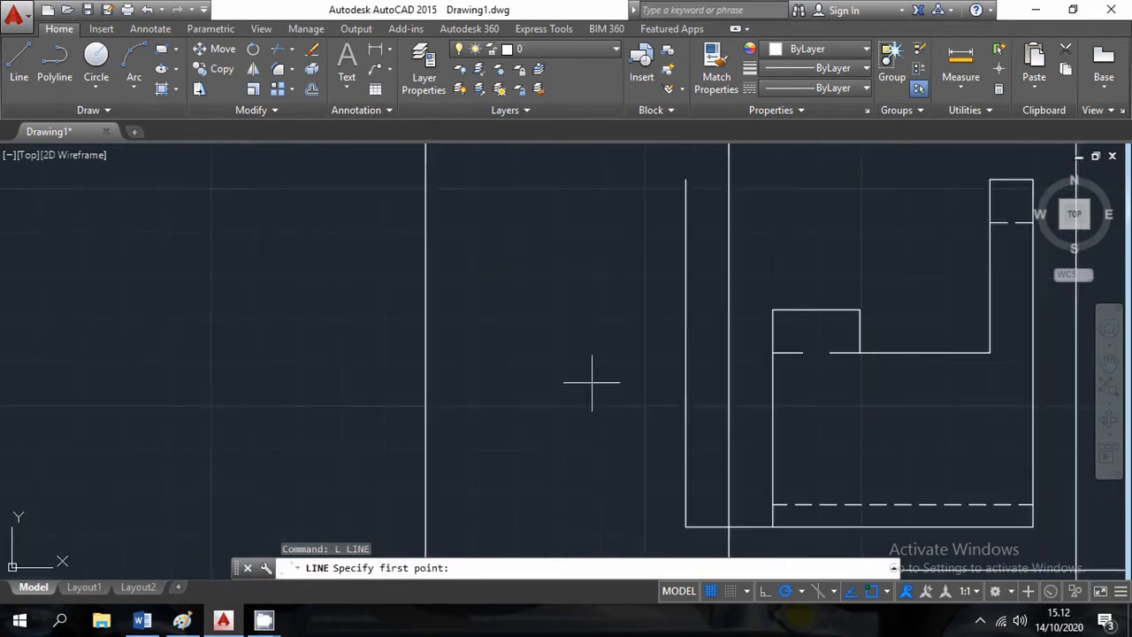
click(772, 309)
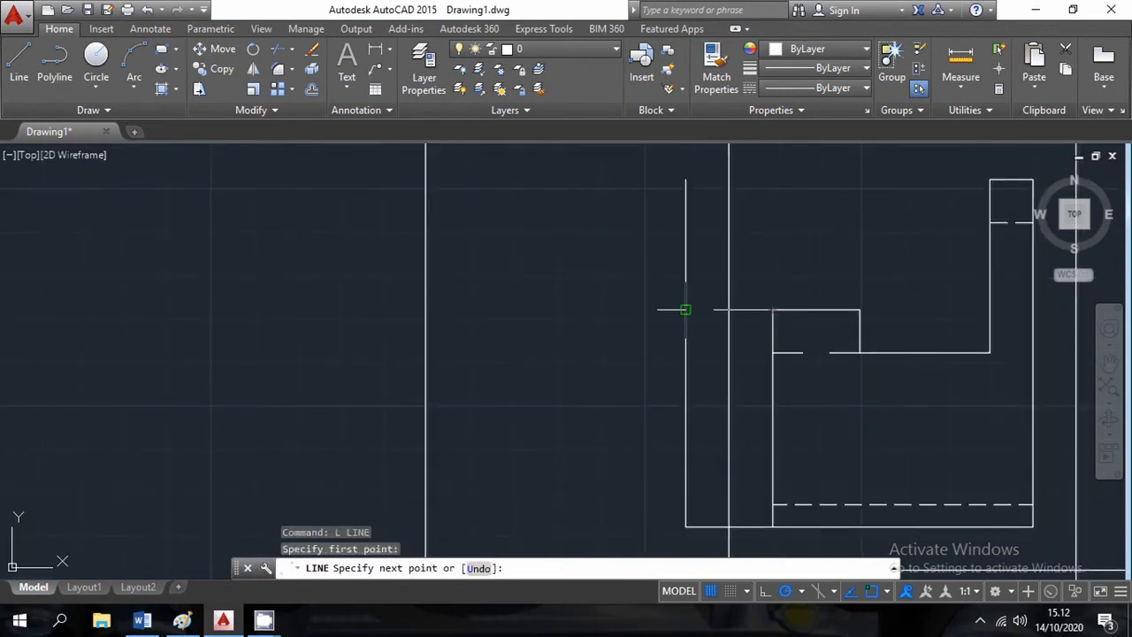
click(685, 309)
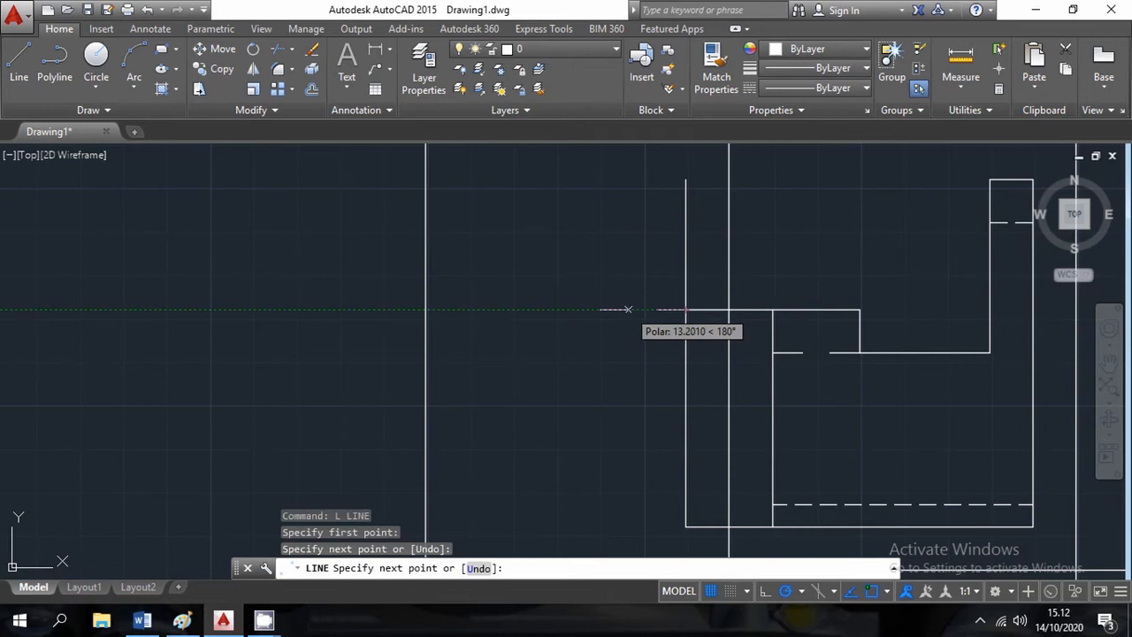
Step: Continue the side-view outline 10 units left and 10 units down to form the first raised block
text(1)
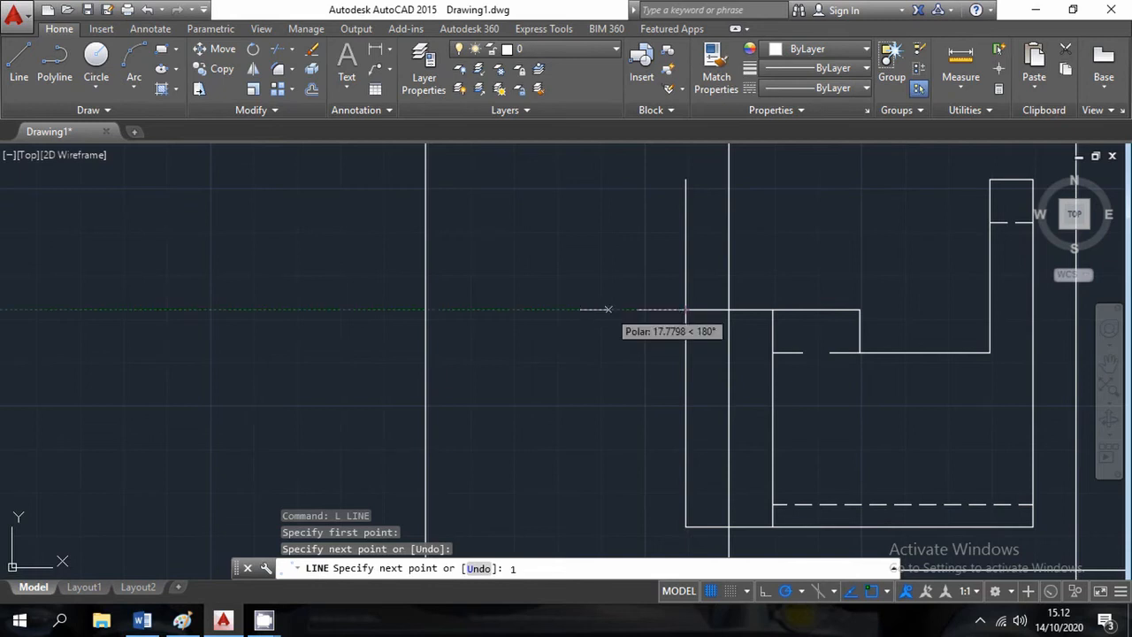
text(0)
key(Return)
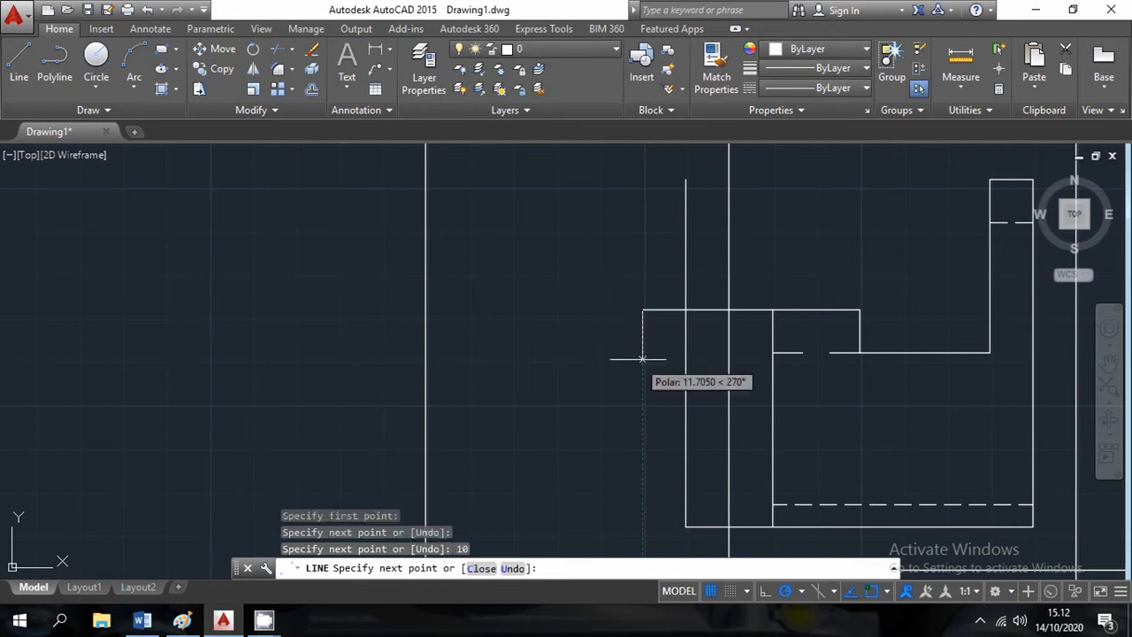
text(1)
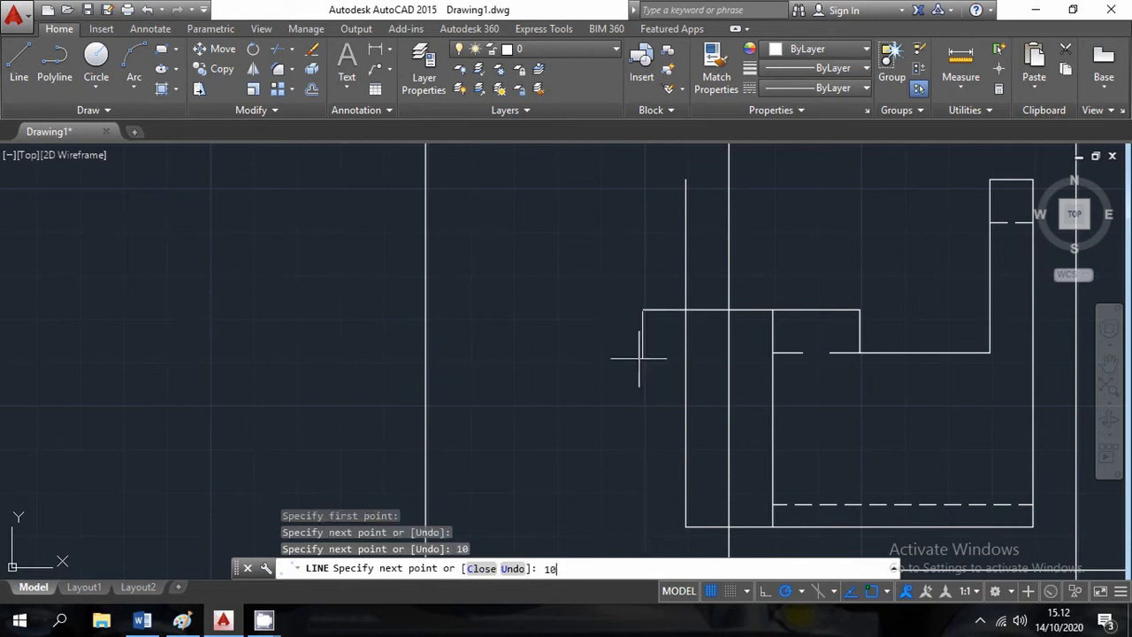
text(0)
key(Return)
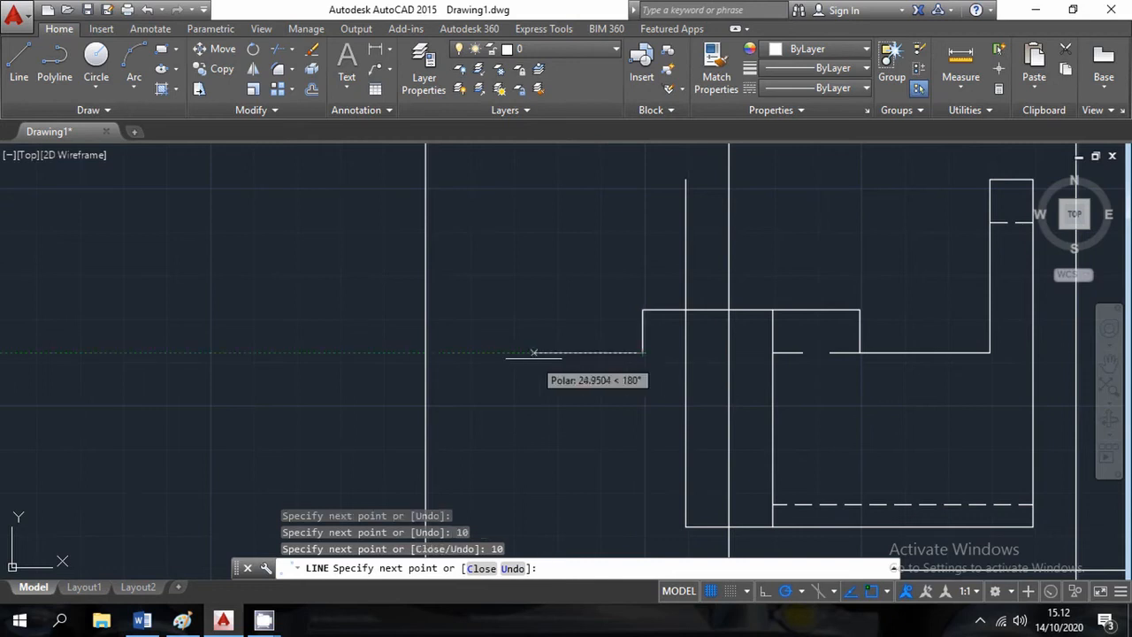
Step: Check the isometric sketch, and extend the side-view outline 30 units left, 10 up and 10 left to form the notch
middle_drag(534, 359, 545, 325)
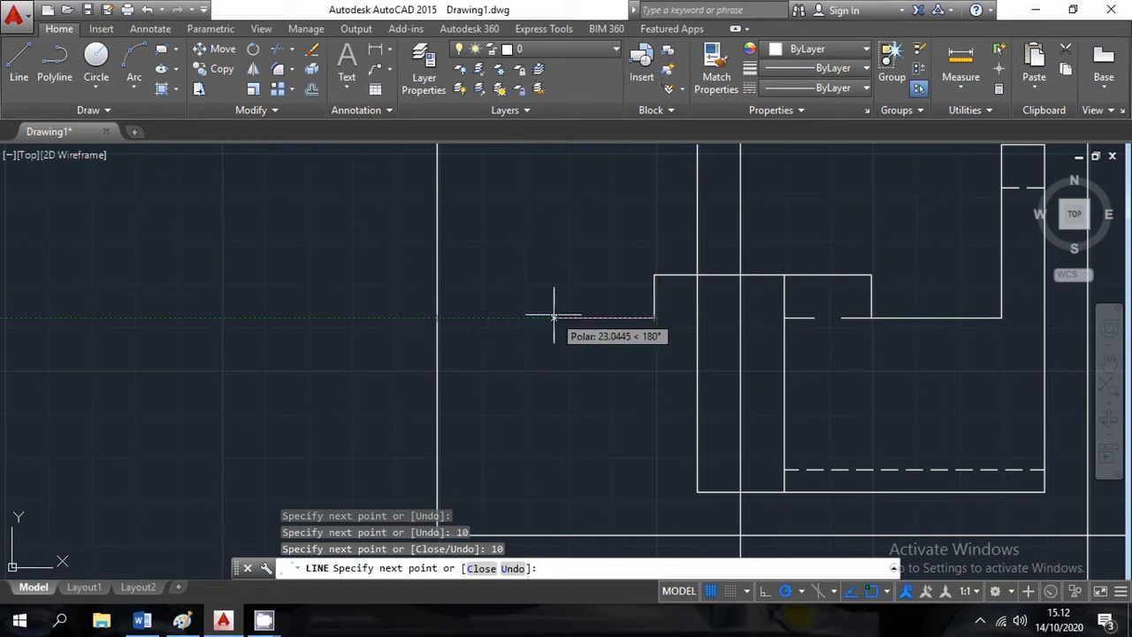
click(186, 622)
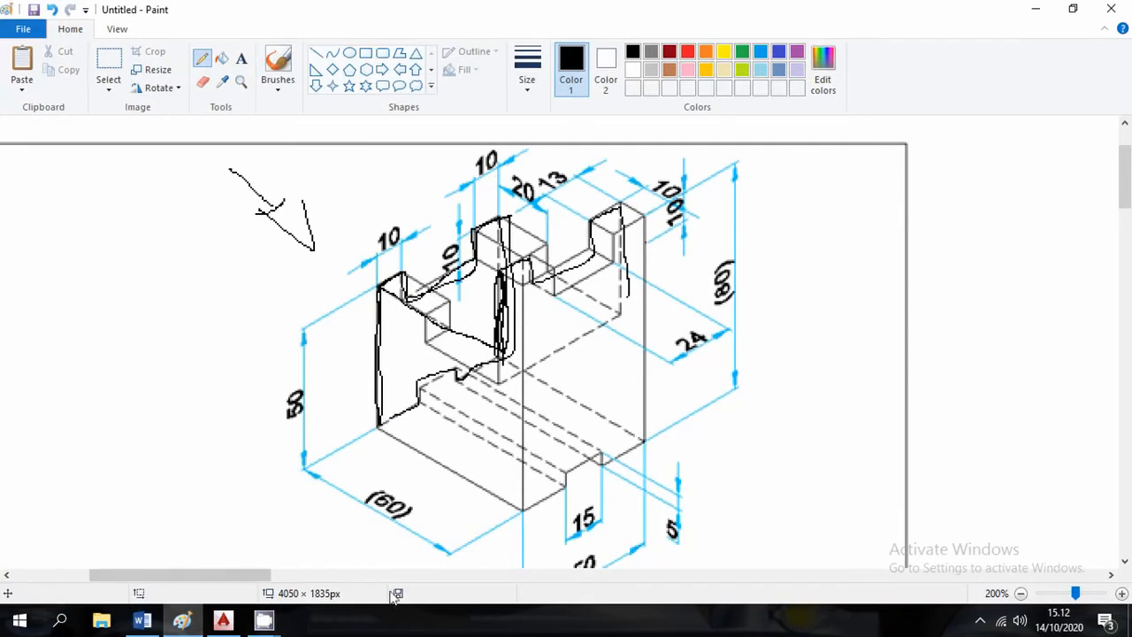
click(223, 622)
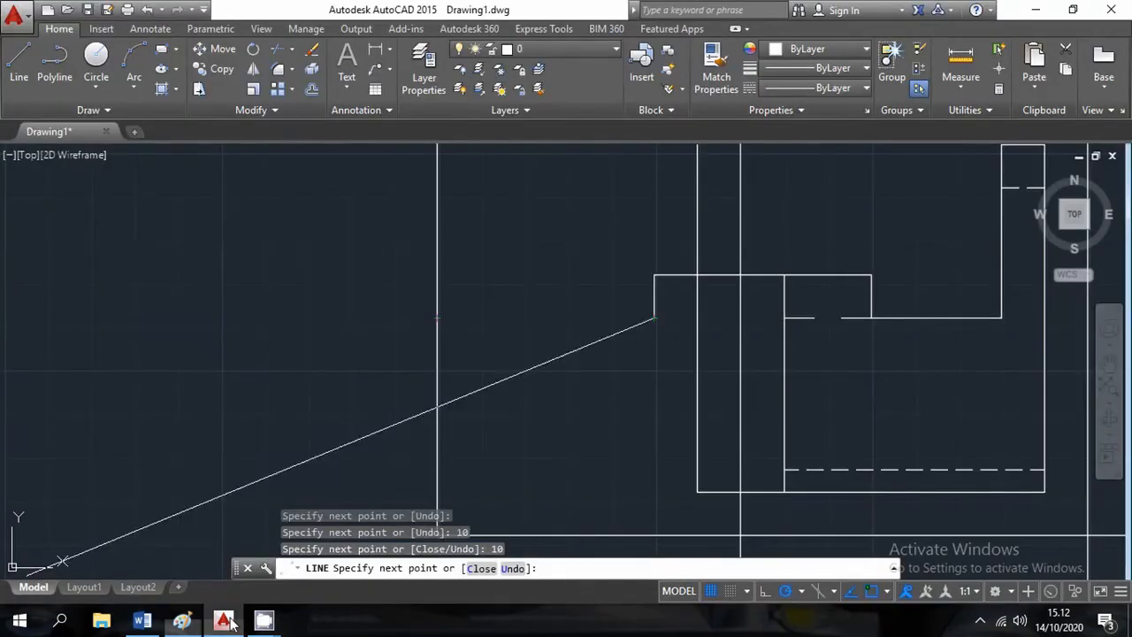
text(30)
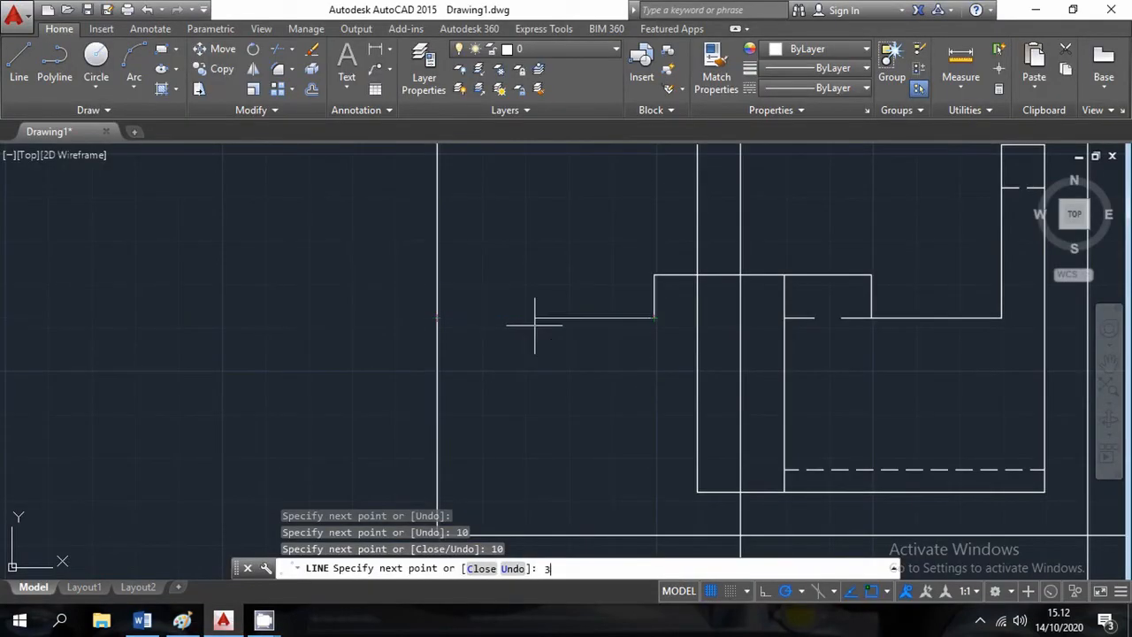
key(Return)
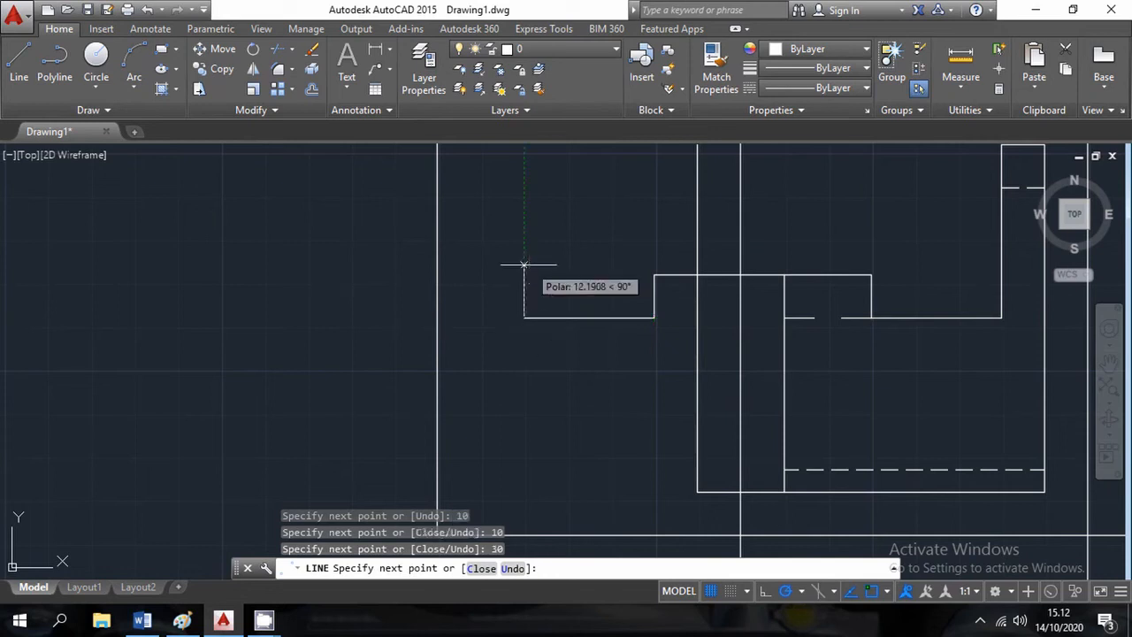
text(10)
key(Return)
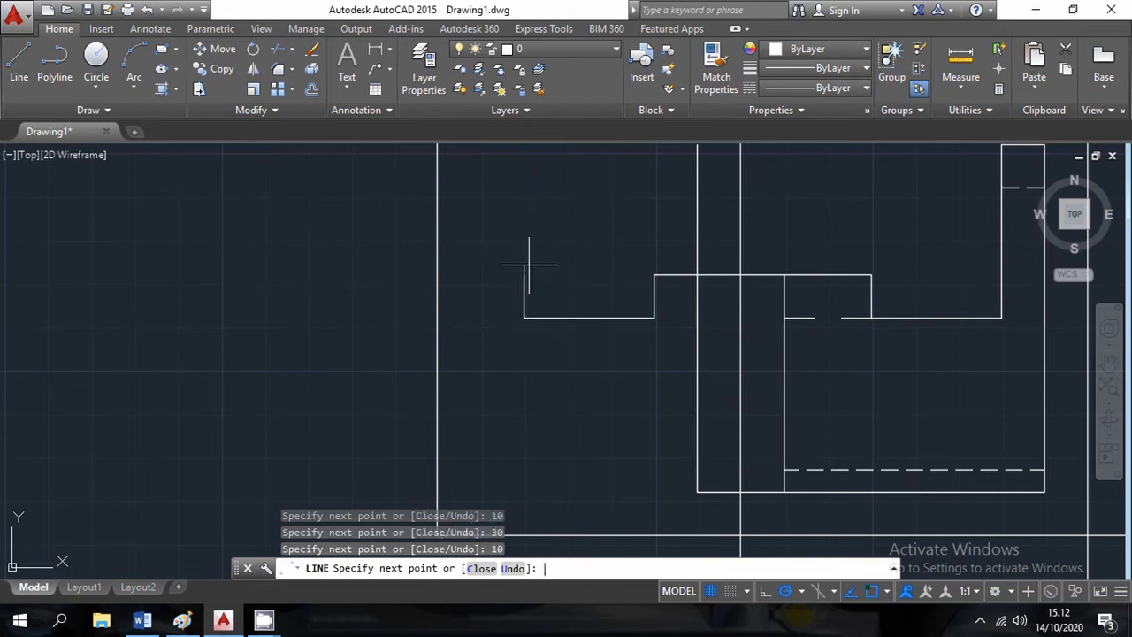
text(1)
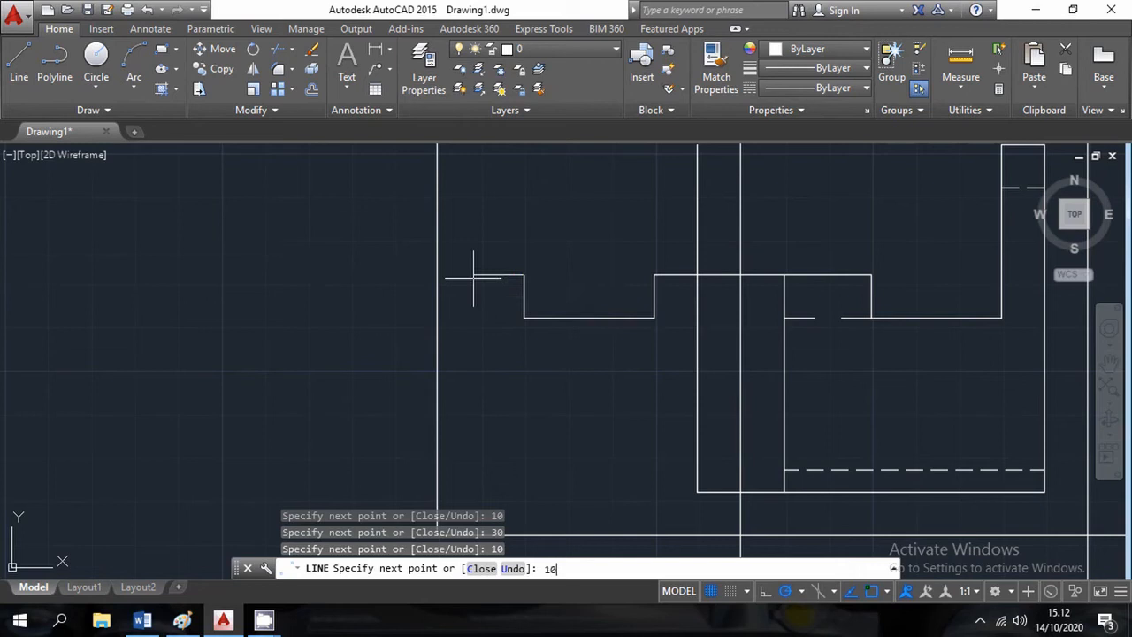
text(0)
key(Return)
Step: Complete the side-view outline with a 50-unit line down and a base line to the lower end of the vertical edge
middle_drag(551, 434, 586, 336)
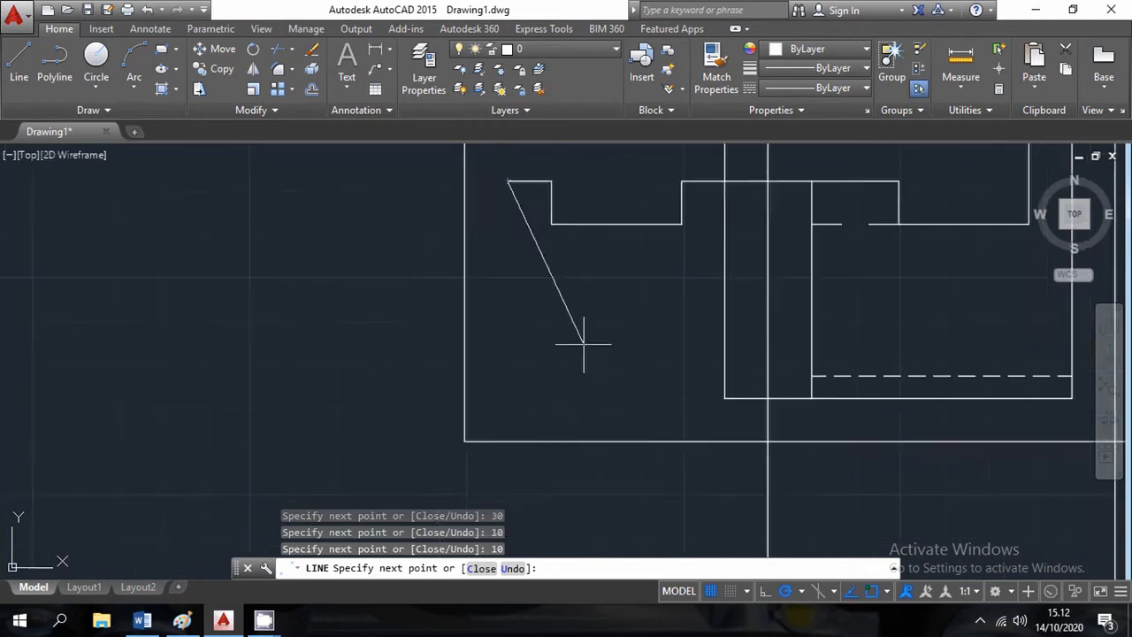
text(50)
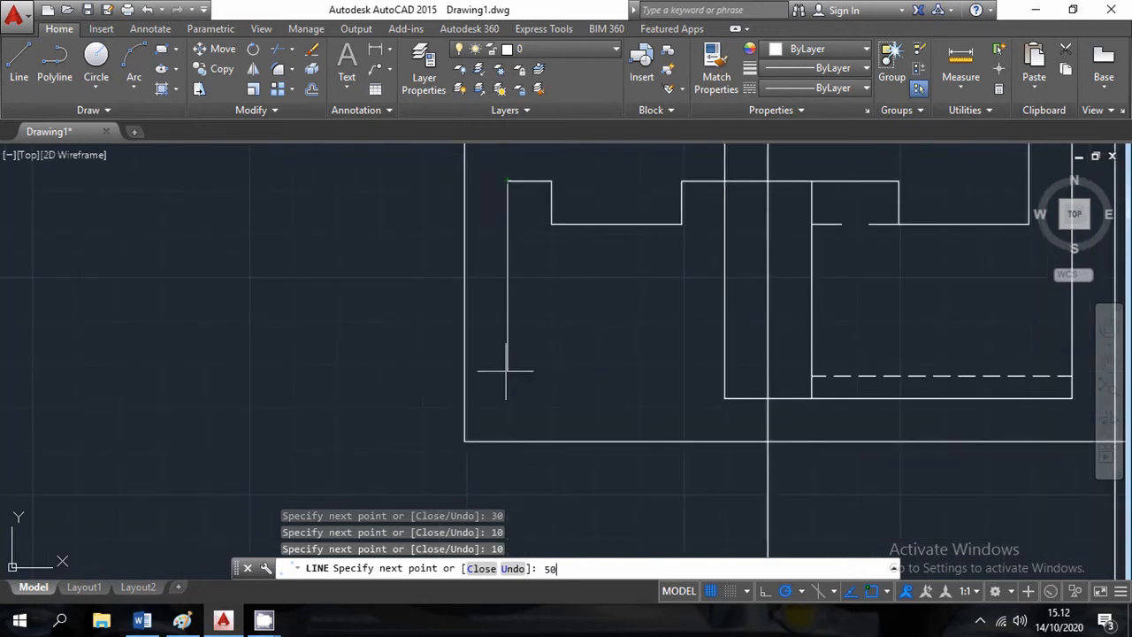
key(Return)
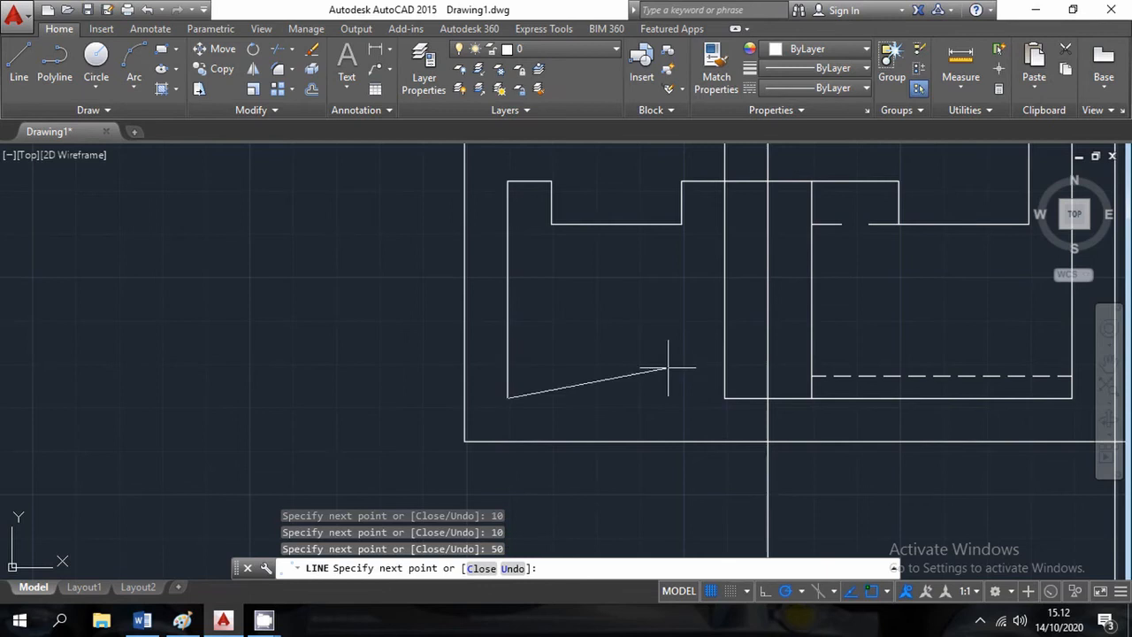
click(724, 398)
scroll(724, 398, up, 2)
middle_drag(724, 398, 672, 451)
scroll(672, 452, down, 2)
key(Escape)
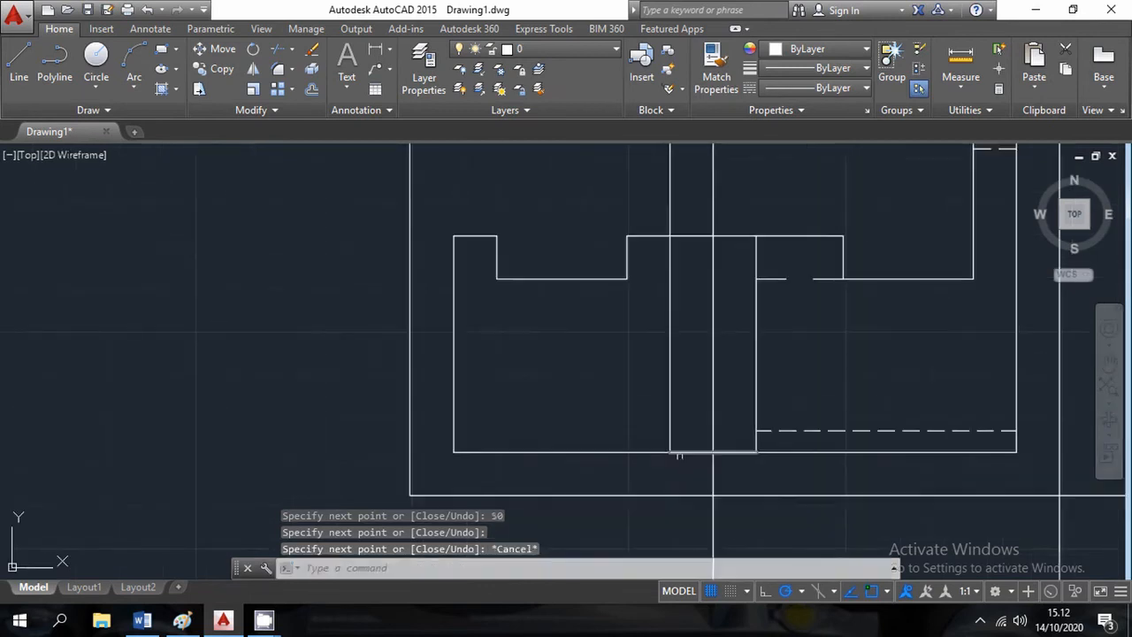
Step: Erase the horizontal segments that join the side view to the middle view at the base and at the notch's top level
click(684, 450)
click(681, 424)
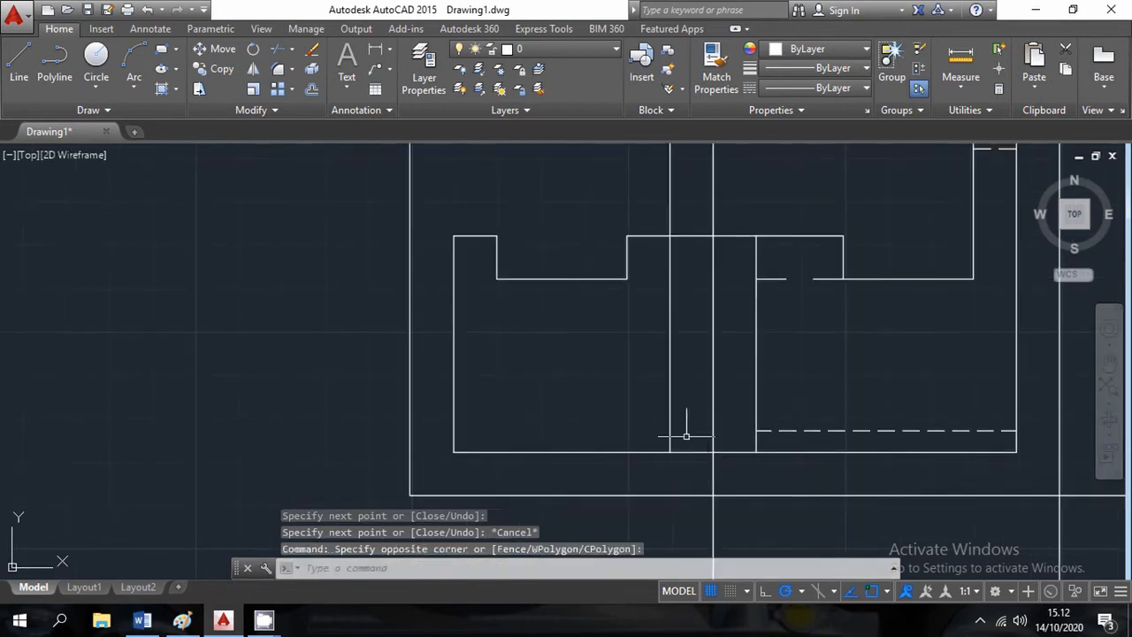
click(694, 452)
click(687, 440)
key(Delete)
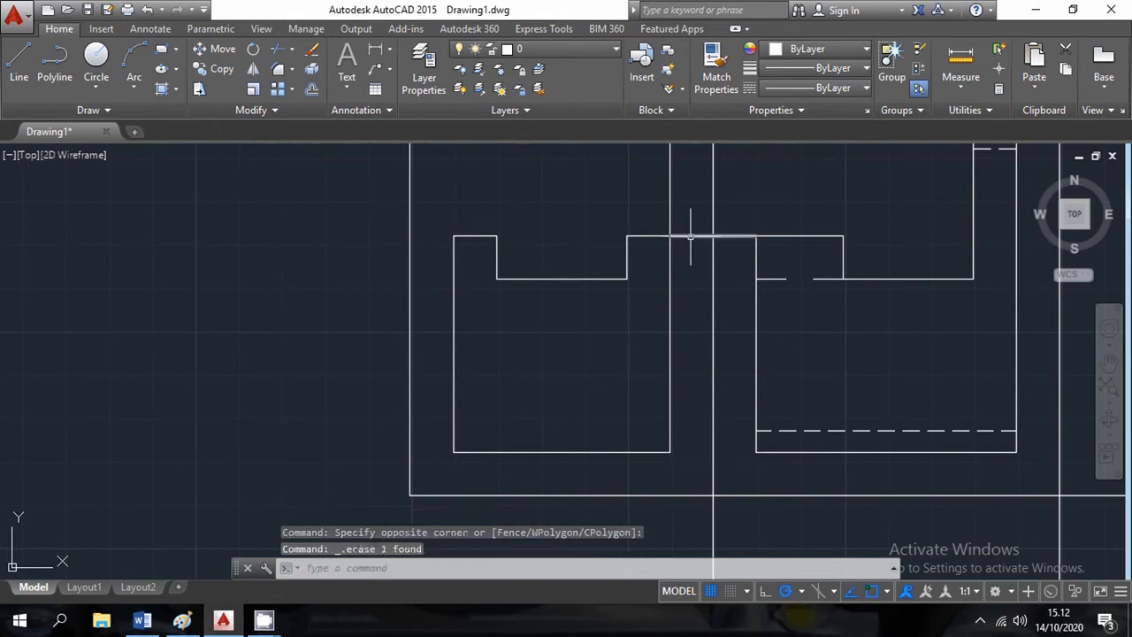
middle_drag(711, 376, 695, 507)
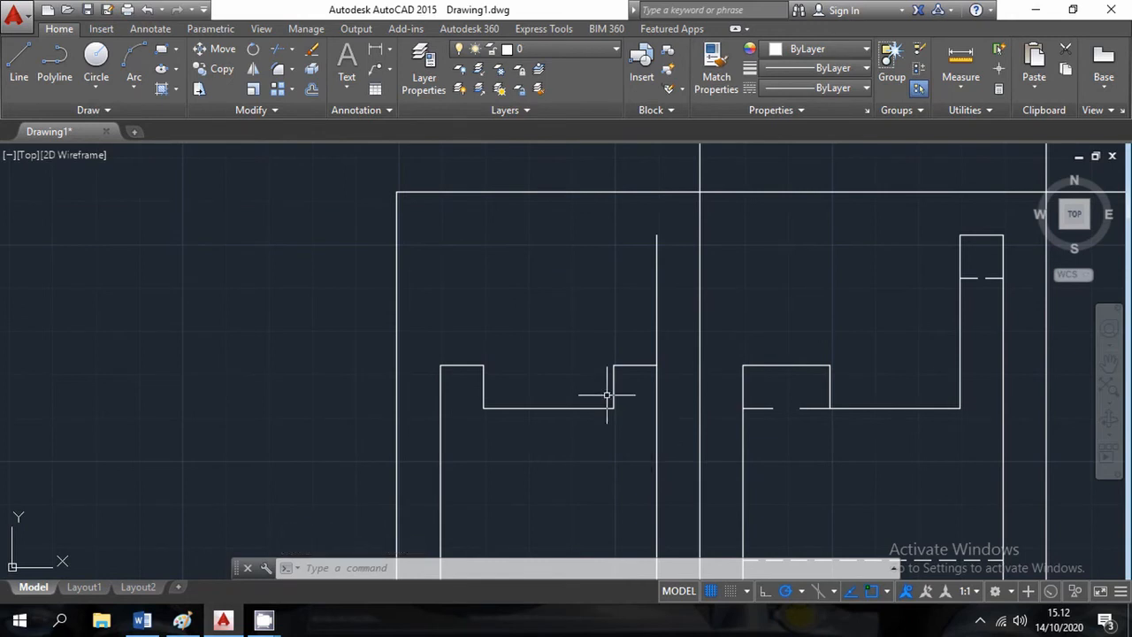
Step: Draw horizontal lines from both notch corners to the side view's outer vertical edges, under the two raised blocks
click(18, 62)
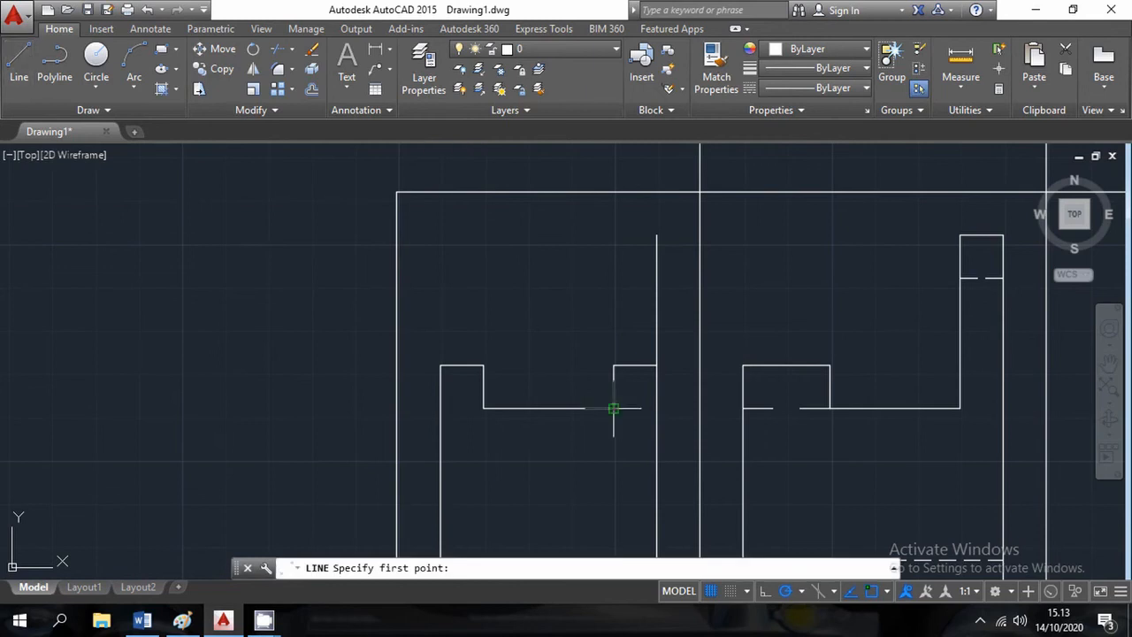
click(613, 408)
click(656, 409)
key(Escape)
right_click(607, 458)
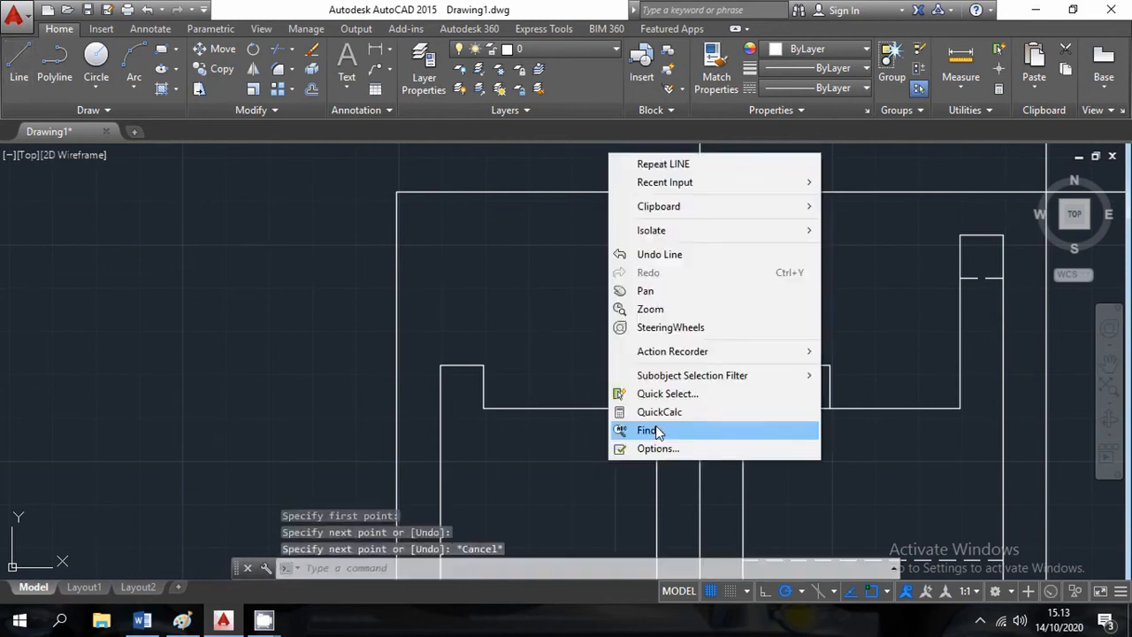
click(704, 165)
click(476, 408)
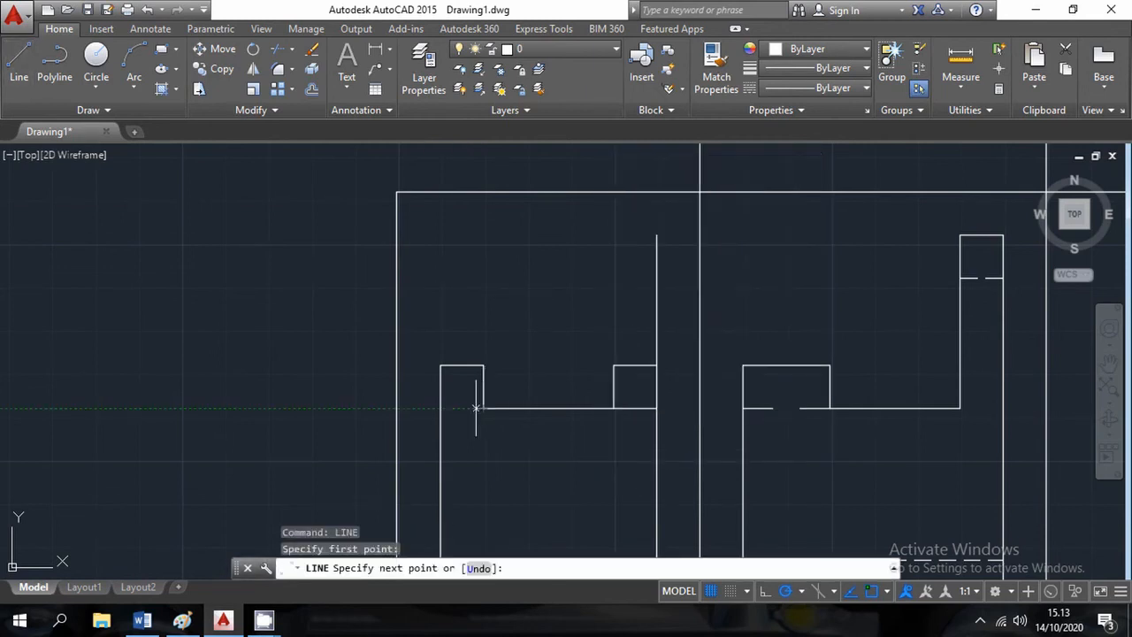
click(441, 408)
key(Escape)
Step: Set the linetype of the two short horizontal lines under the side view's raised blocks to DASHED
click(808, 406)
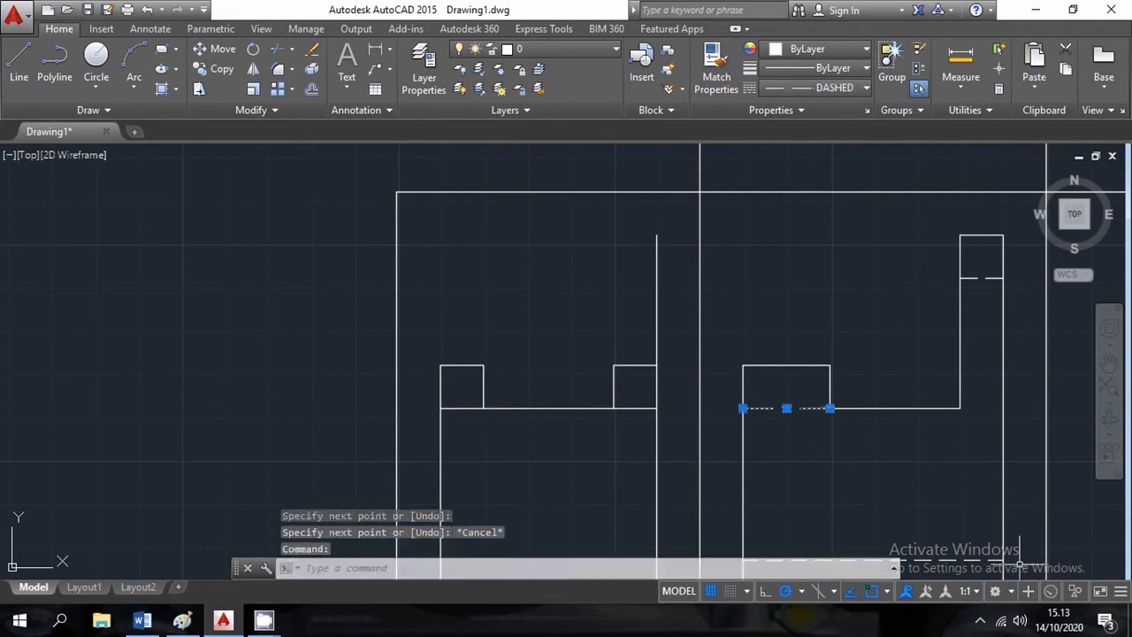
key(Escape)
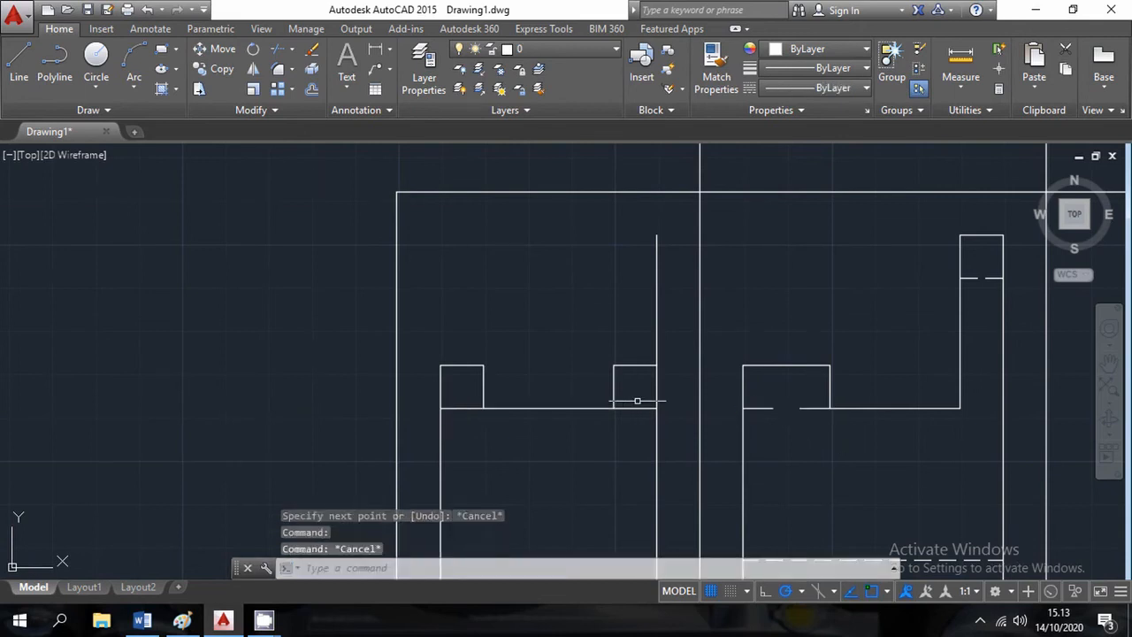
click(637, 400)
click(631, 407)
click(463, 407)
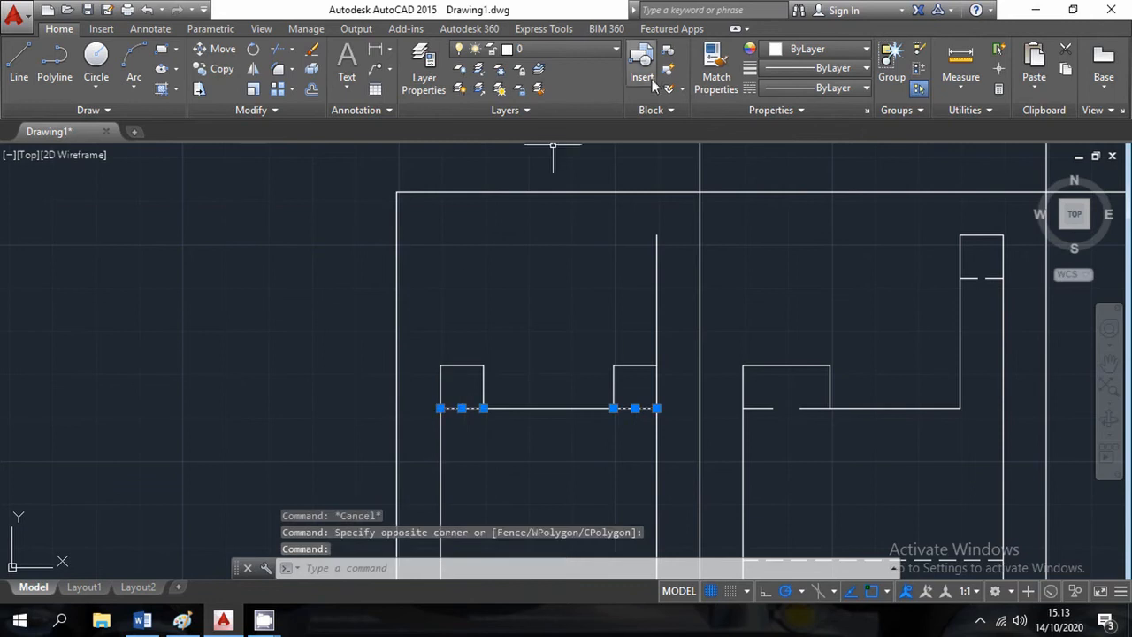
click(782, 87)
click(862, 196)
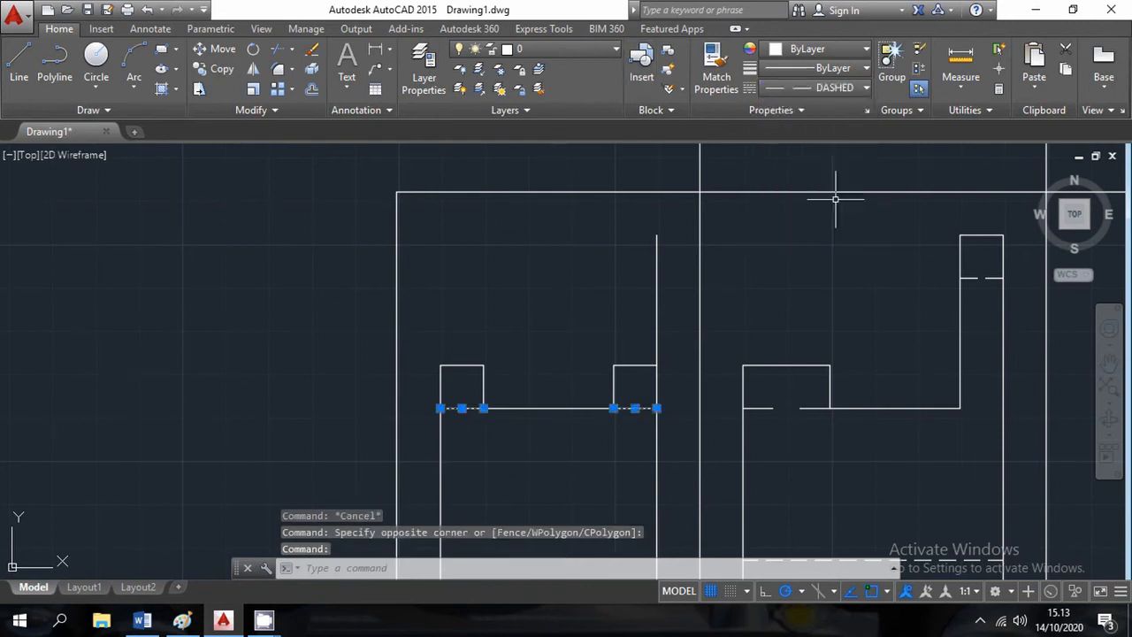
Step: Set the linetype scale of the two short dashed lines under the side view's raised blocks to 0.3
right_click(529, 362)
click(575, 573)
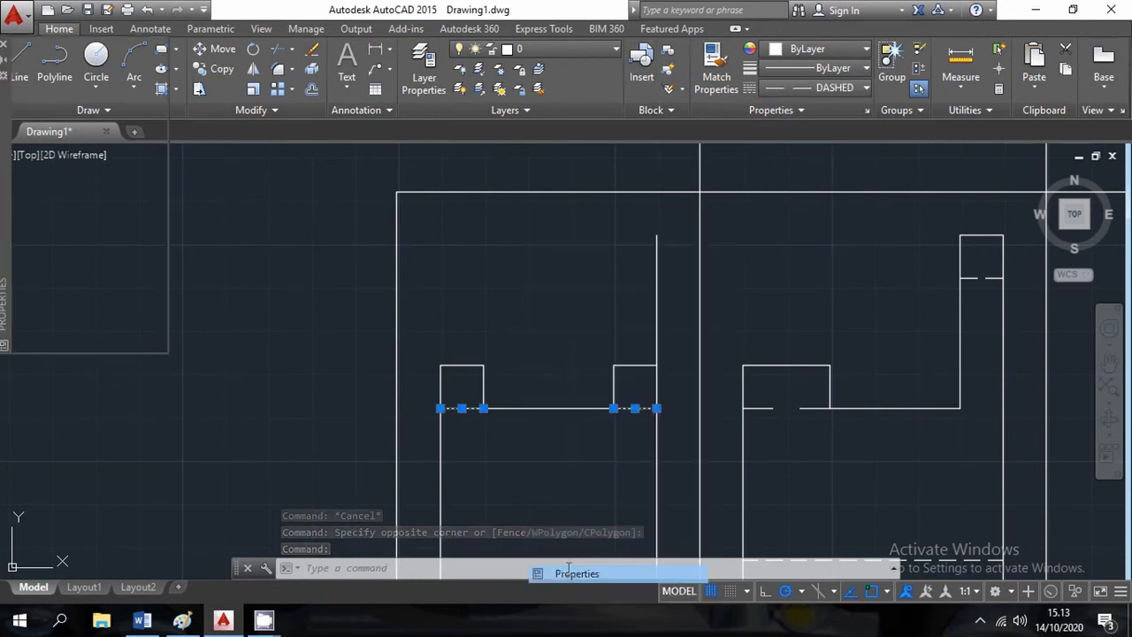
click(137, 145)
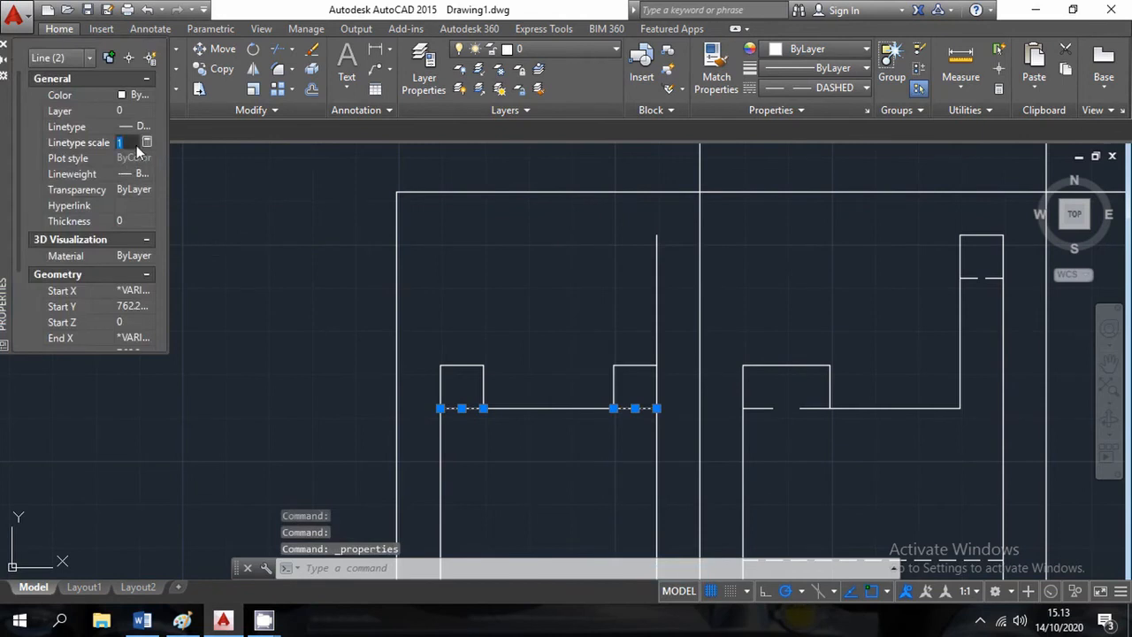
key(Return)
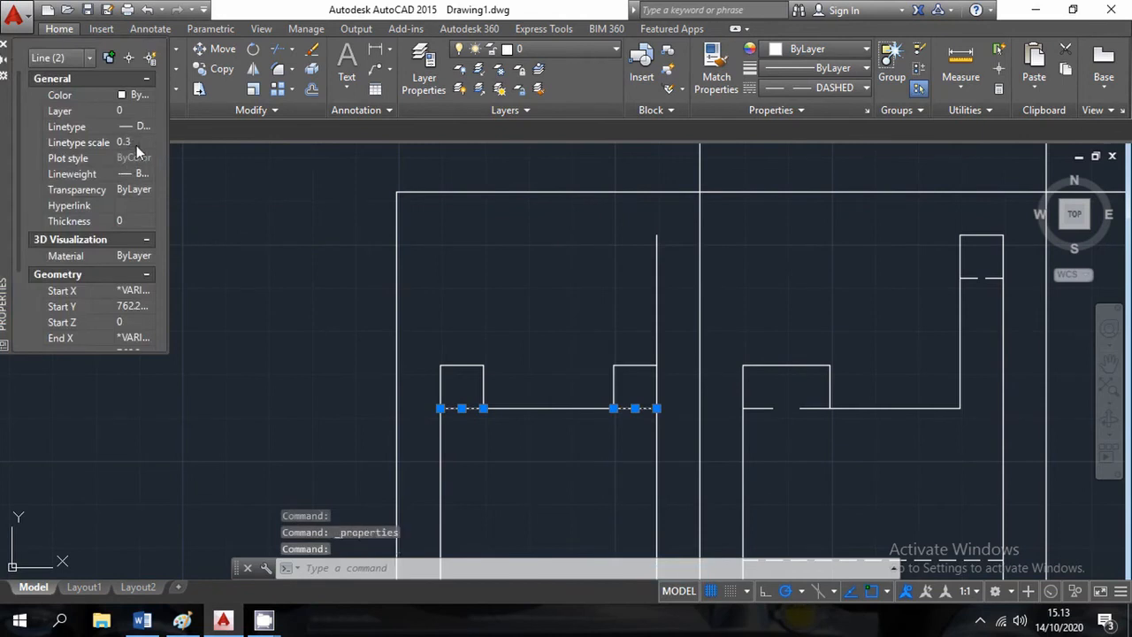
click(3, 44)
key(Escape)
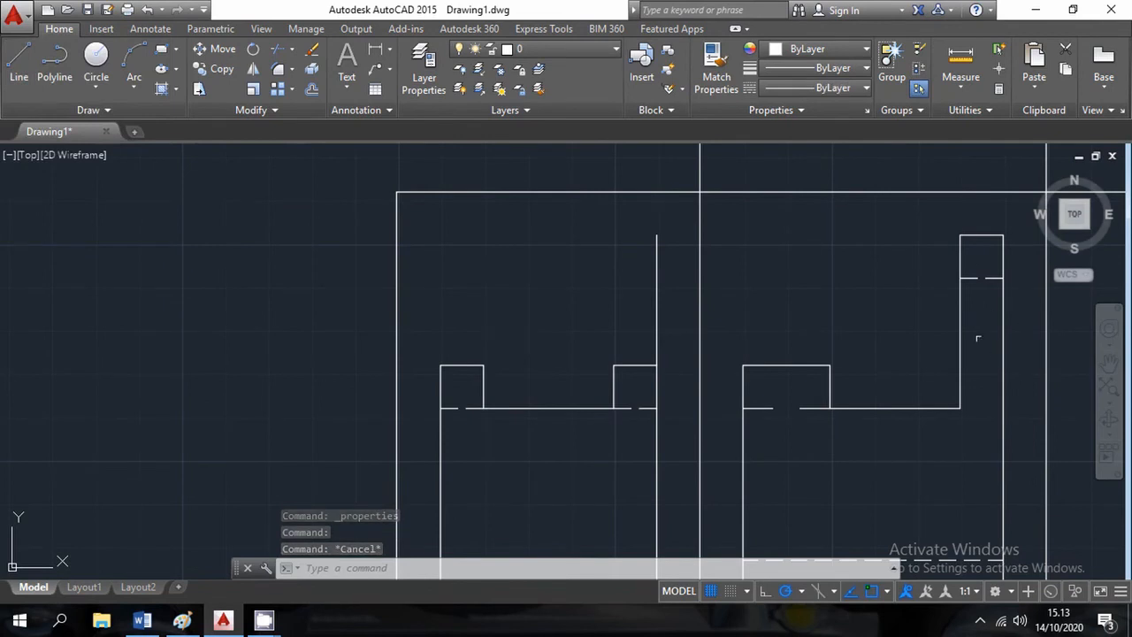
Step: Switch to the isometric reference in Paint and undo the earlier pencil marks drawn over the part
click(200, 619)
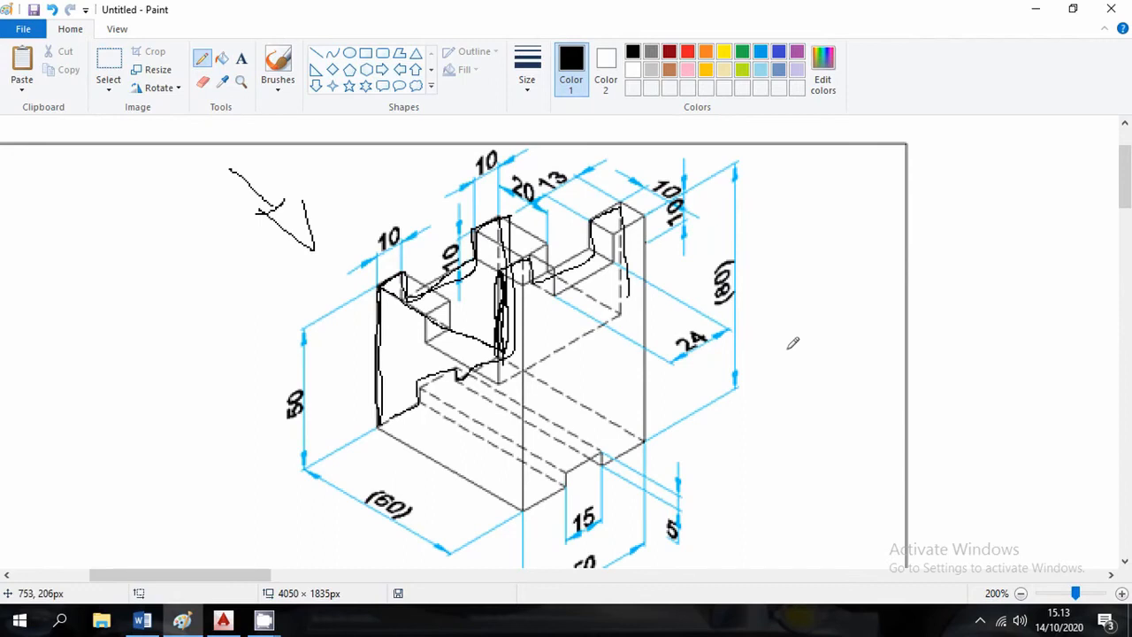
key(ctrl+z)
key(ctrl+z)
key(ctrl+z)
key(ctrl+z)
key(ctrl+z)
key(ctrl+z)
key(ctrl+z)
key(ctrl+z)
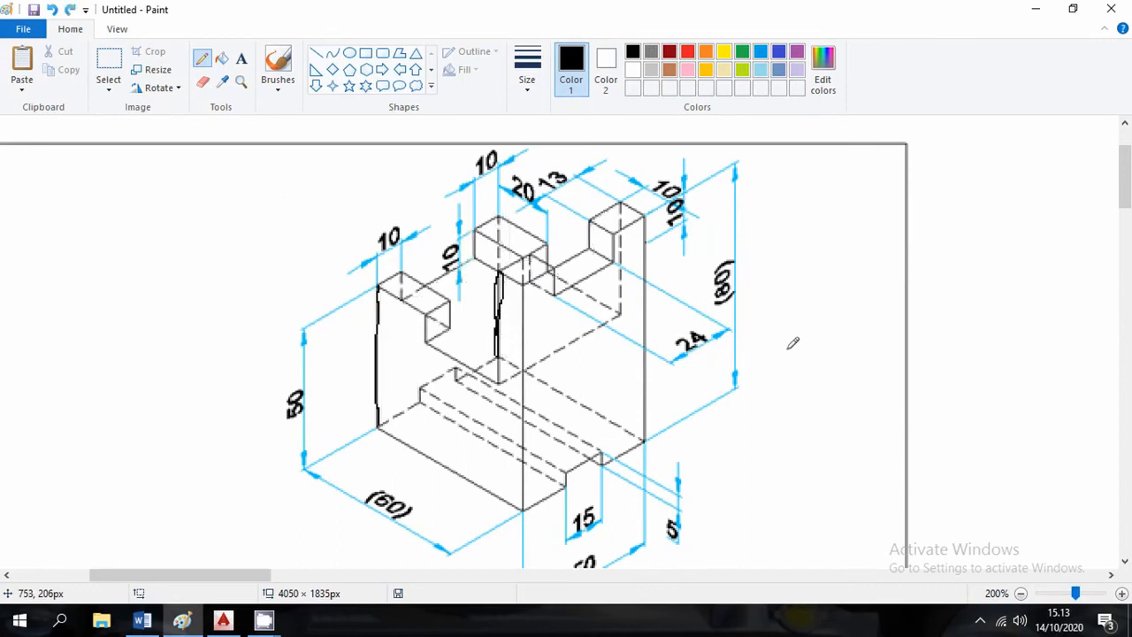
Step: Trace the notched profile of the tall rear upright on the isometric drawing with a black pencil line
click(221, 82)
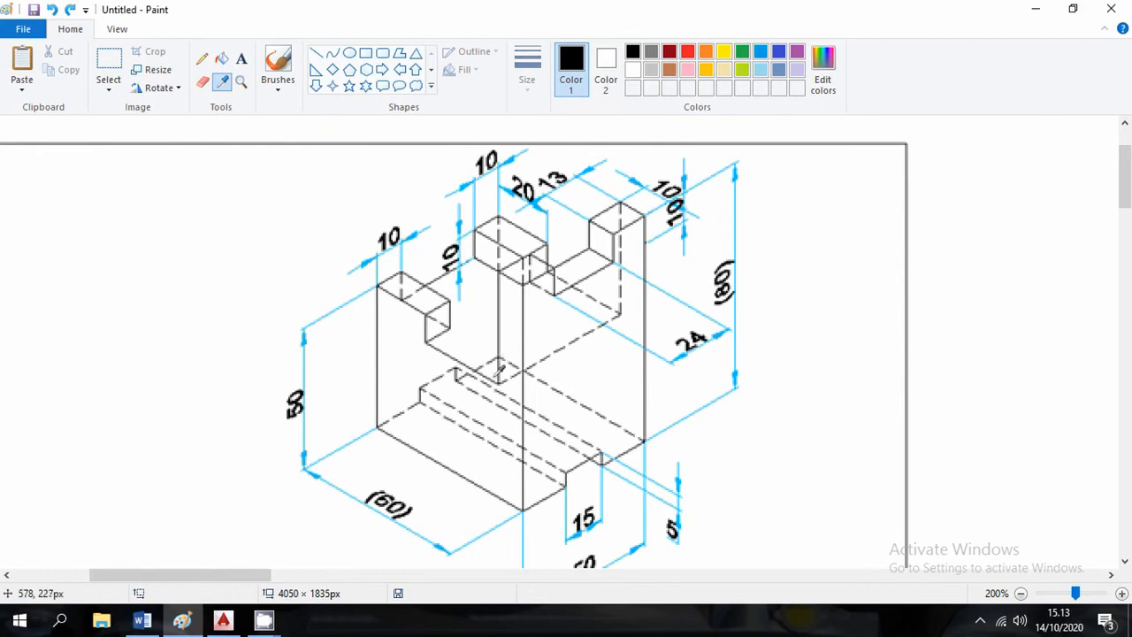
click(495, 301)
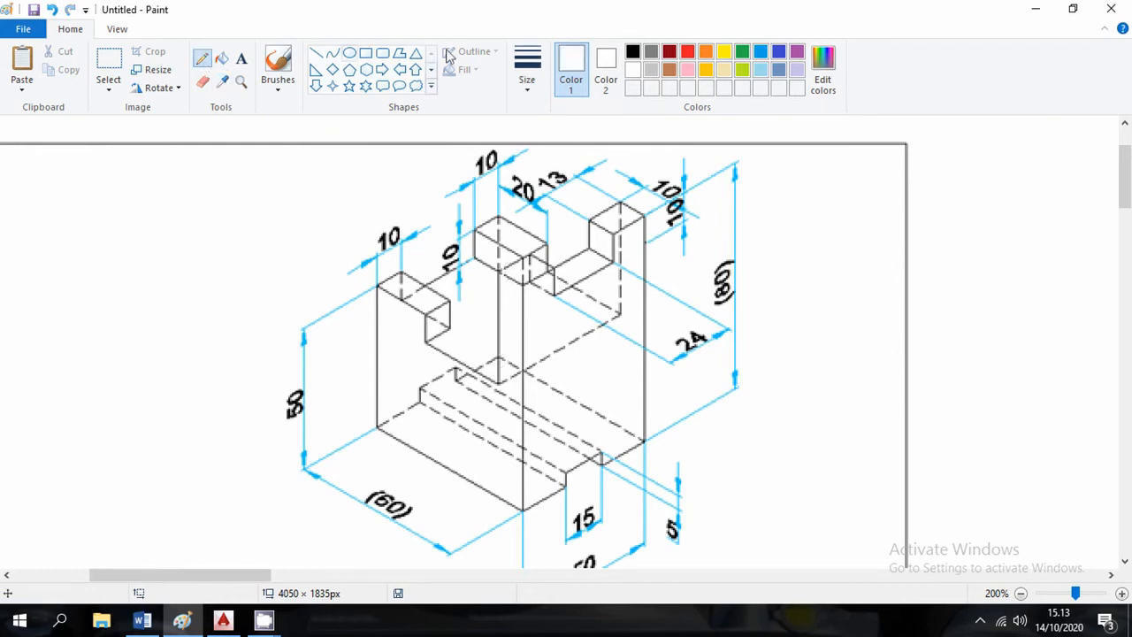
click(539, 62)
click(544, 113)
click(633, 53)
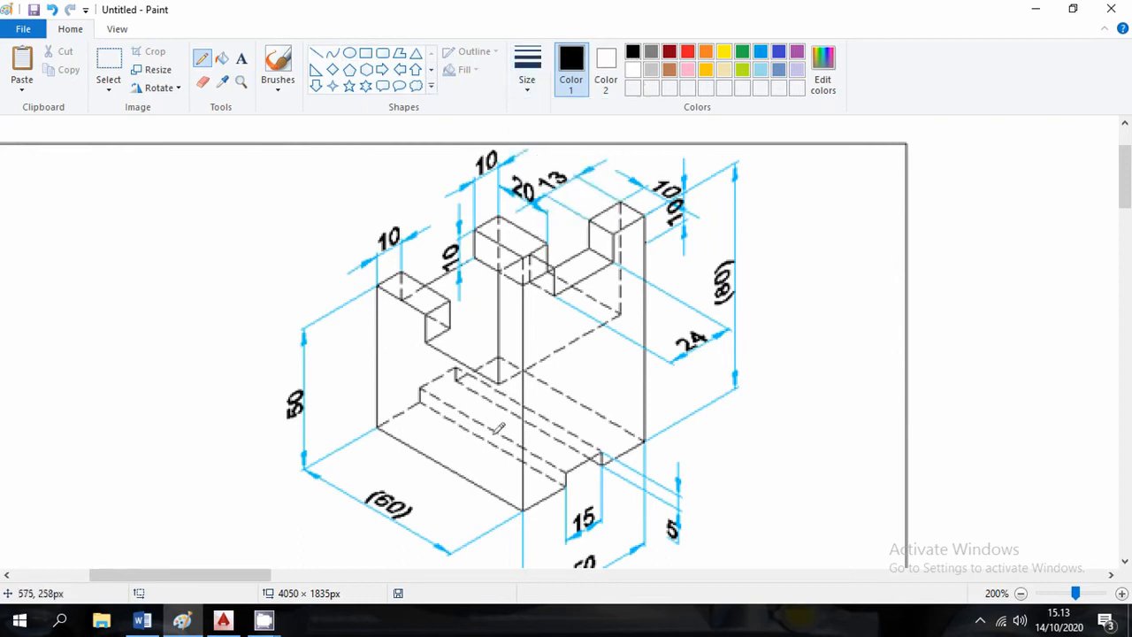
mouse_move(498, 383)
mouse_down()
mouse_move(503, 265)
mouse_move(554, 270)
mouse_move(588, 256)
mouse_move(602, 214)
mouse_move(625, 200)
mouse_move(624, 309)
mouse_move(622, 211)
mouse_up()
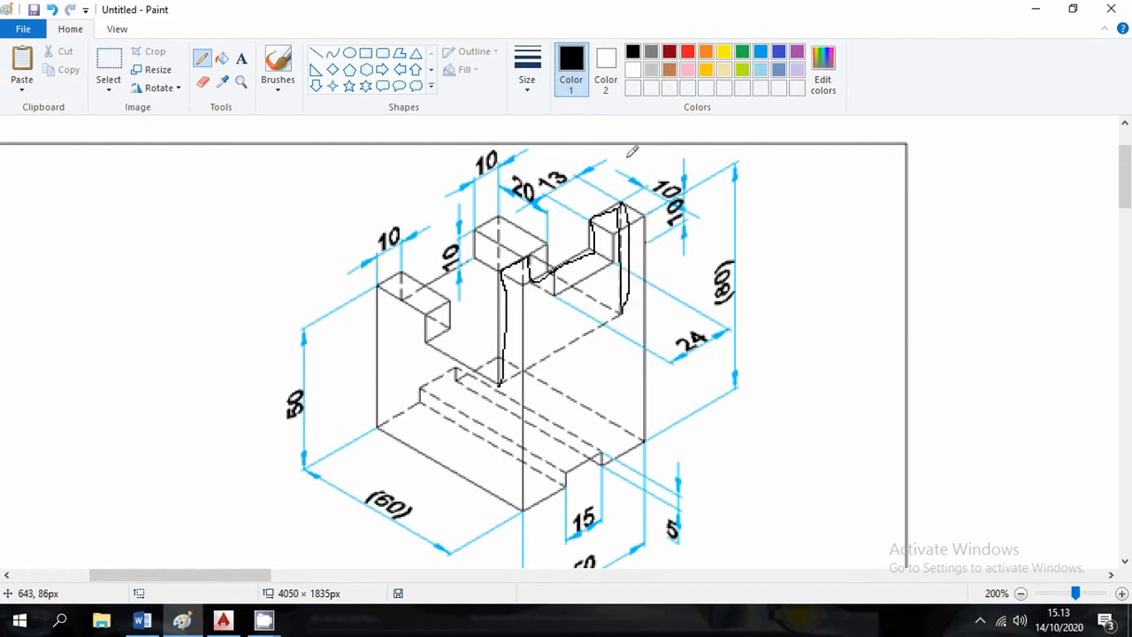
mouse_move(499, 382)
mouse_down()
mouse_move(526, 247)
mouse_move(529, 269)
mouse_move(594, 248)
mouse_move(594, 217)
mouse_move(610, 199)
mouse_move(625, 217)
mouse_move(623, 324)
mouse_up()
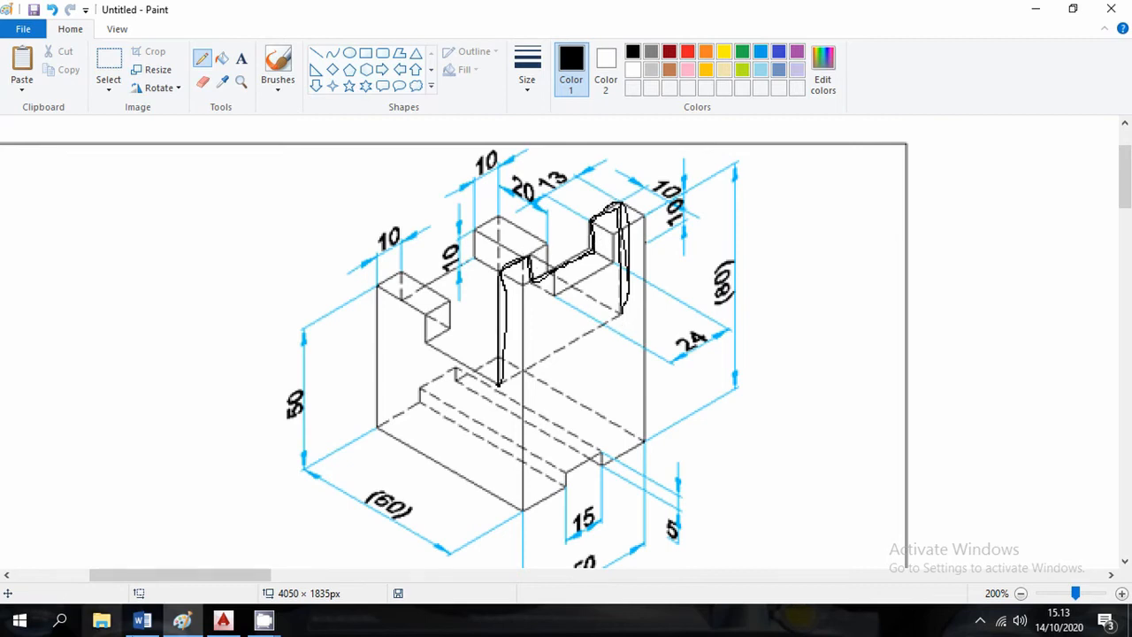
Step: Switch to AutoCAD and draw lines 13 left and 10 down from the upper end of the side view's tall vertical edge
click(223, 622)
key(Escape)
key(Escape)
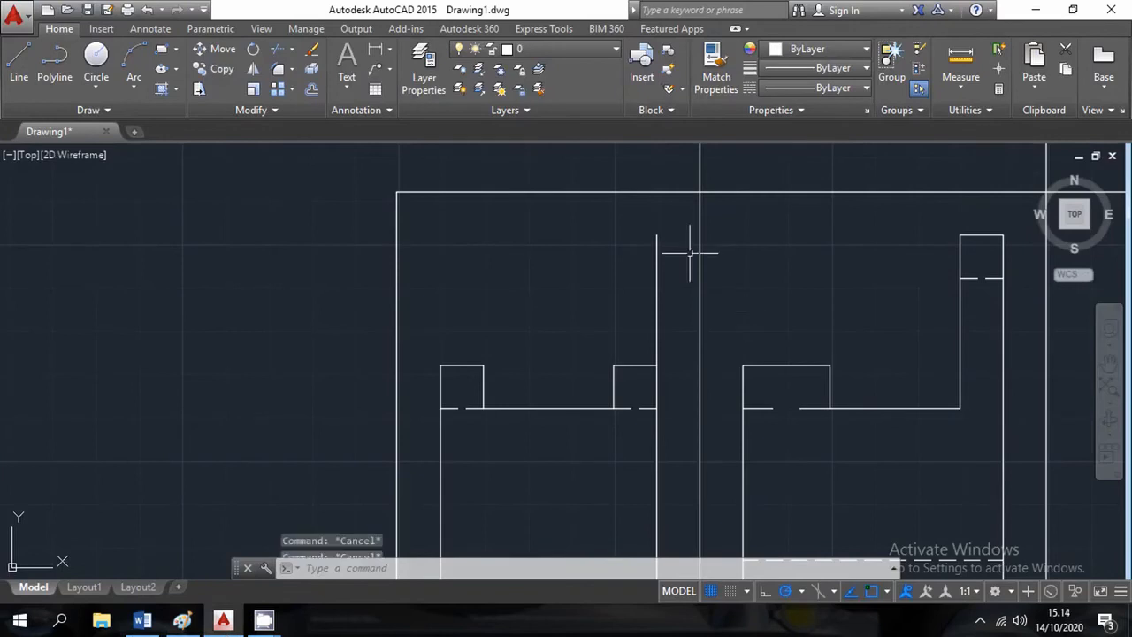
click(18, 62)
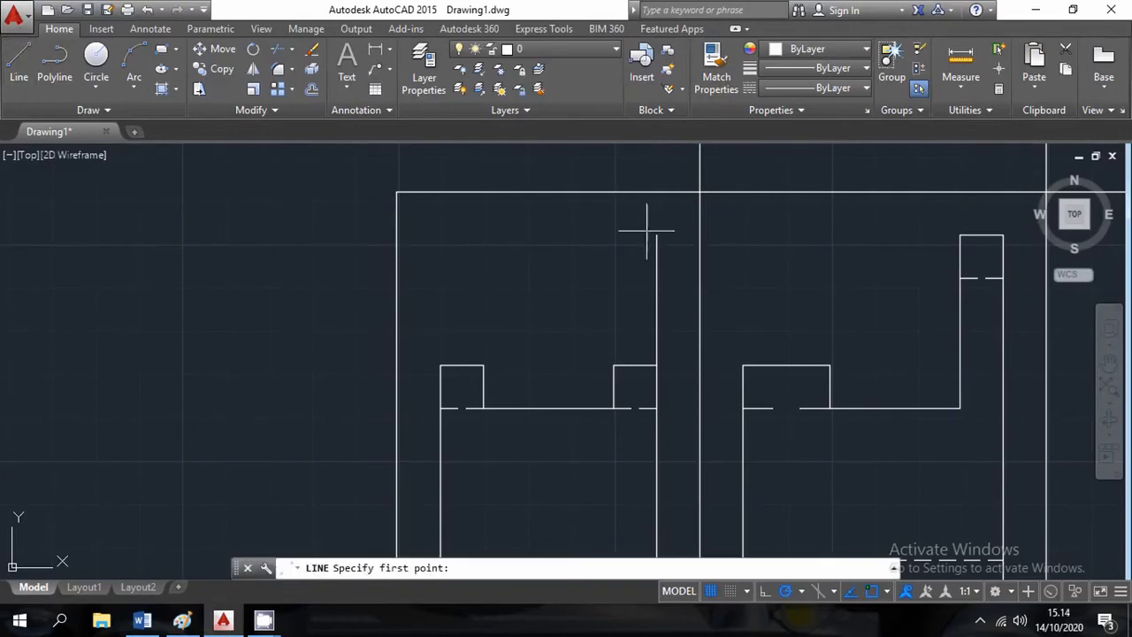
click(656, 234)
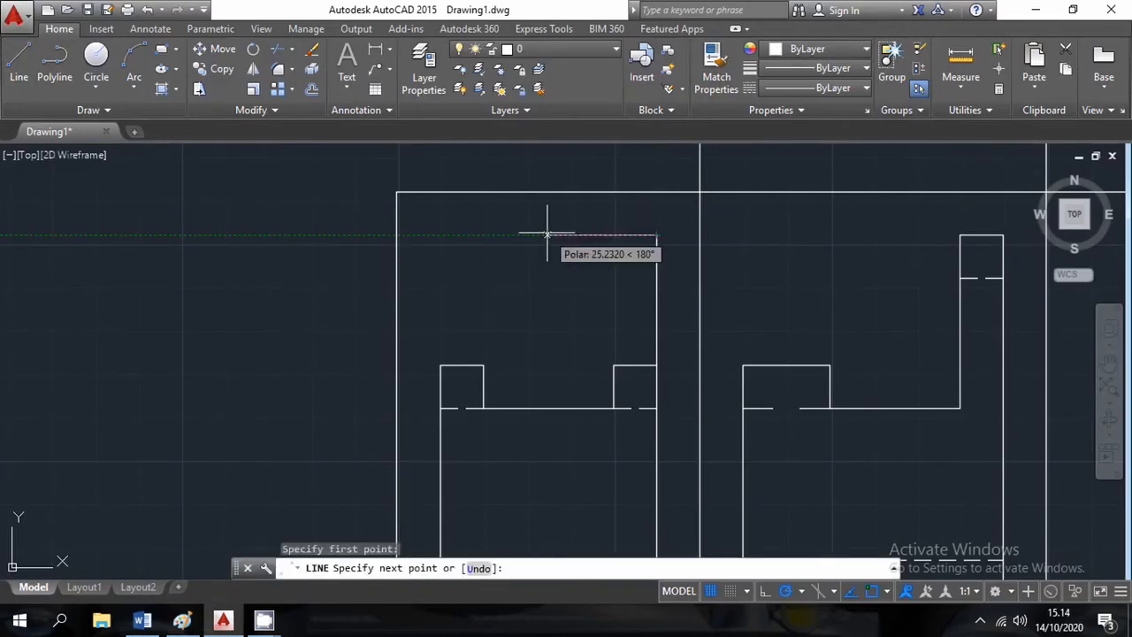
text(13)
key(Return)
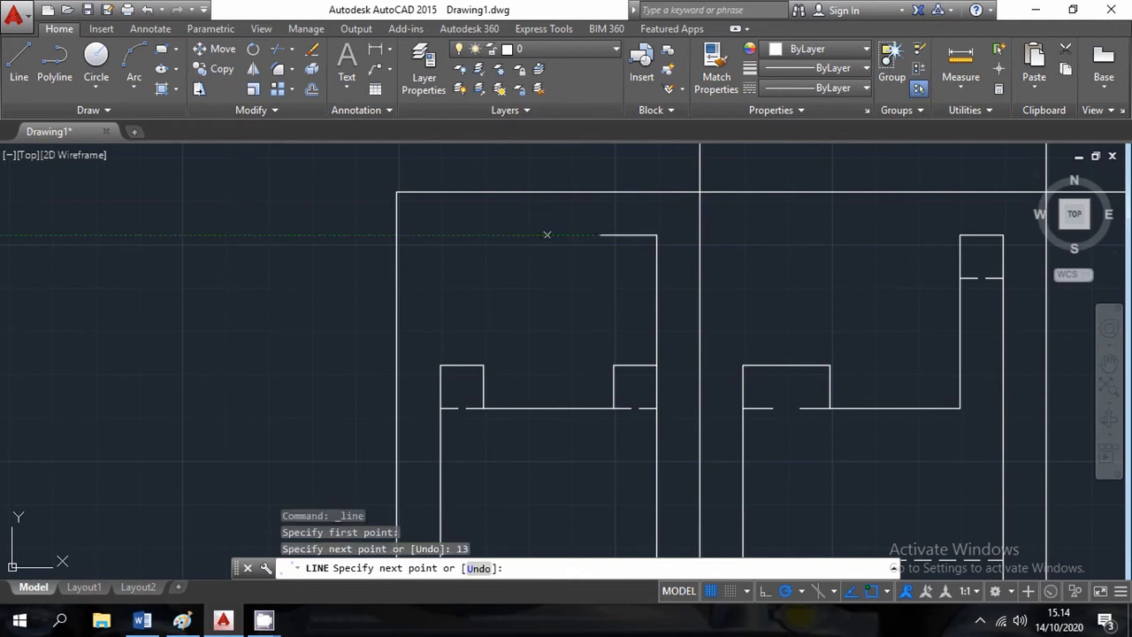
text(10)
key(Return)
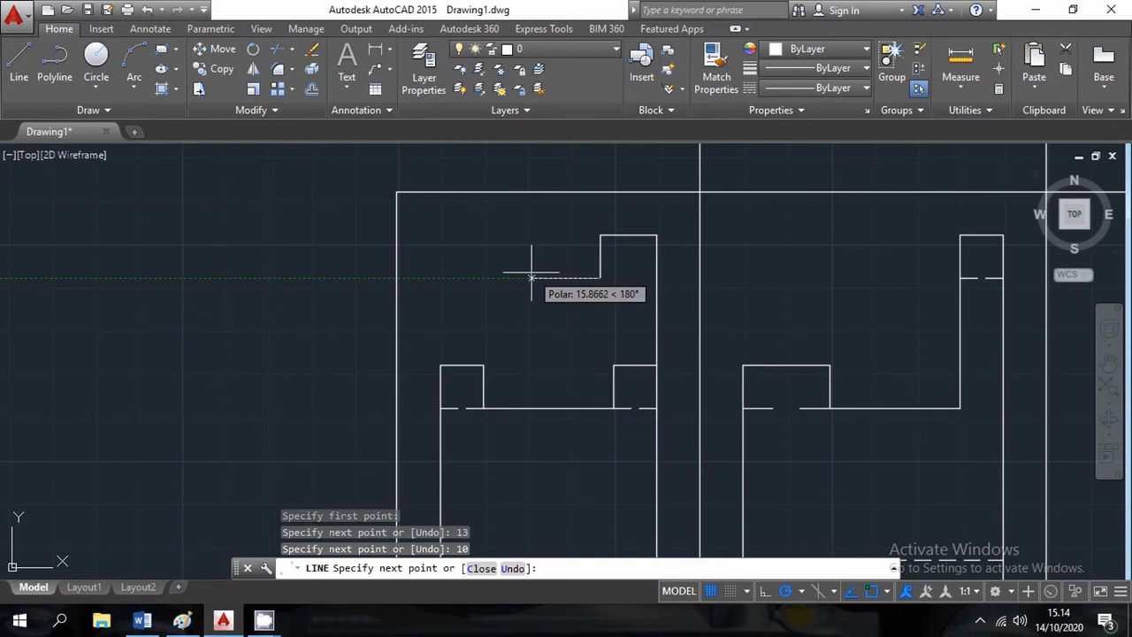
Step: Continue the upright's notched outline with lines 24 left, 10 up and 13 left, closing down to the left block's upper corner
text(24)
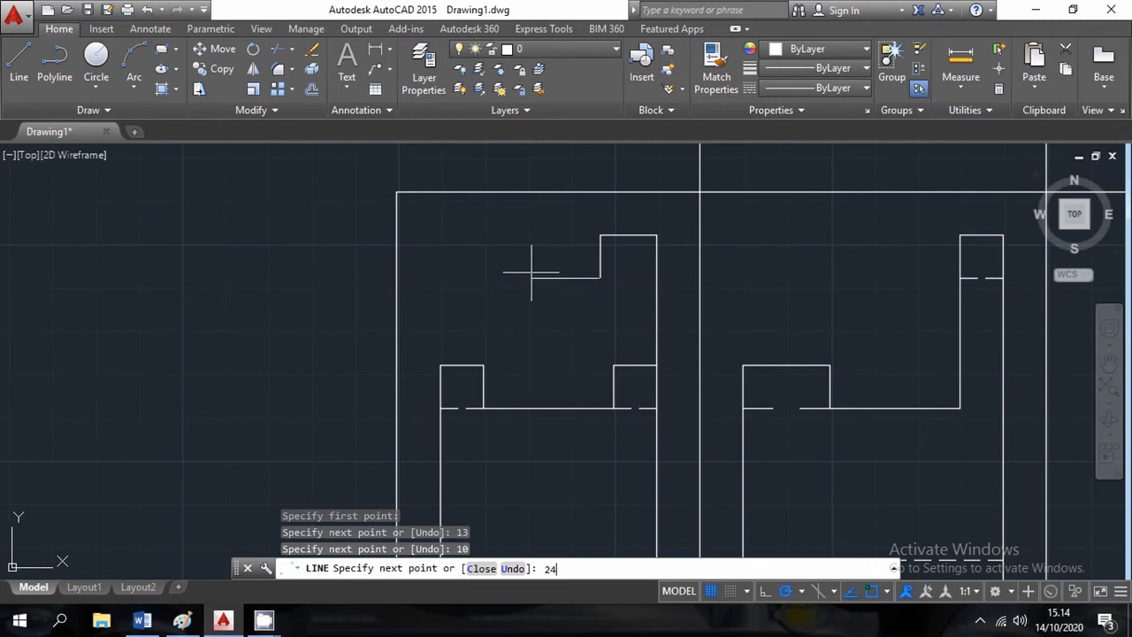
key(Return)
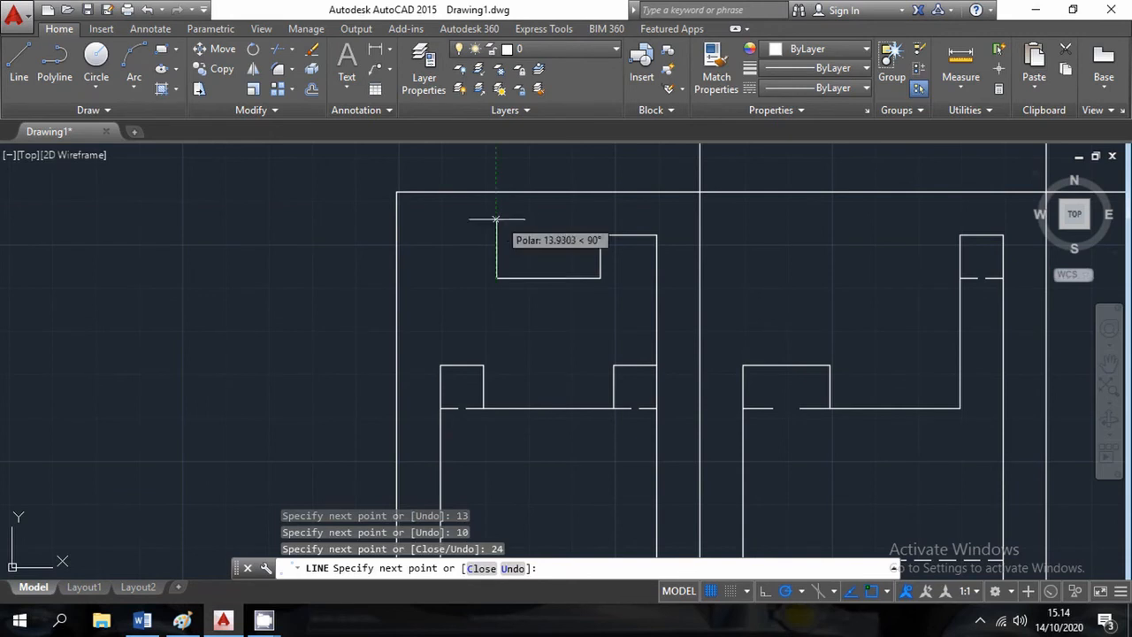
text(10)
key(Return)
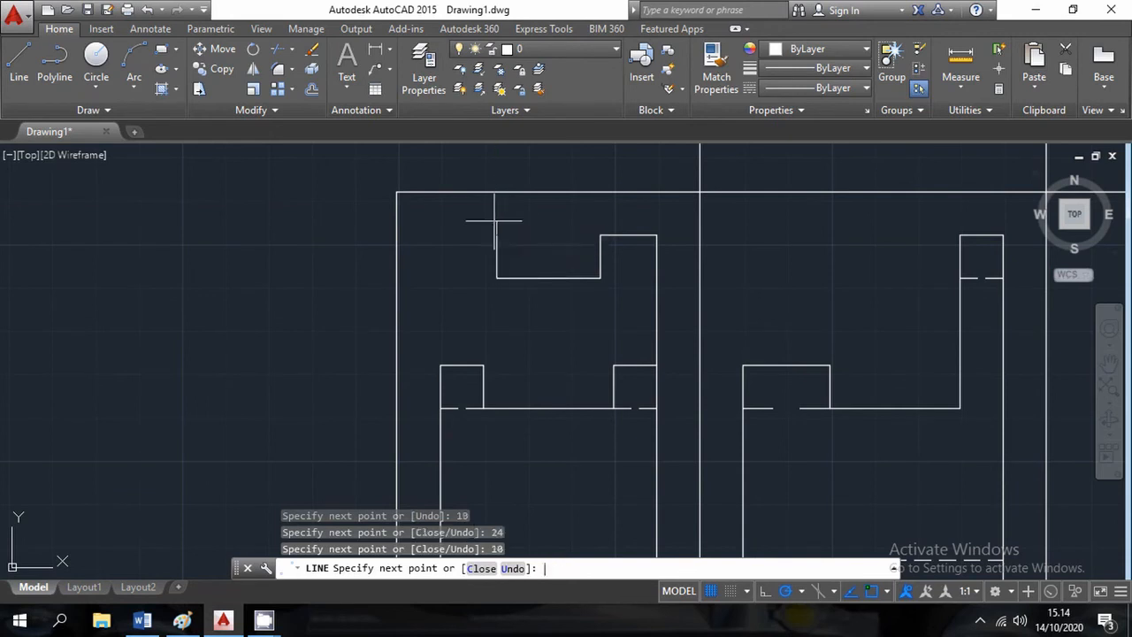
text(13)
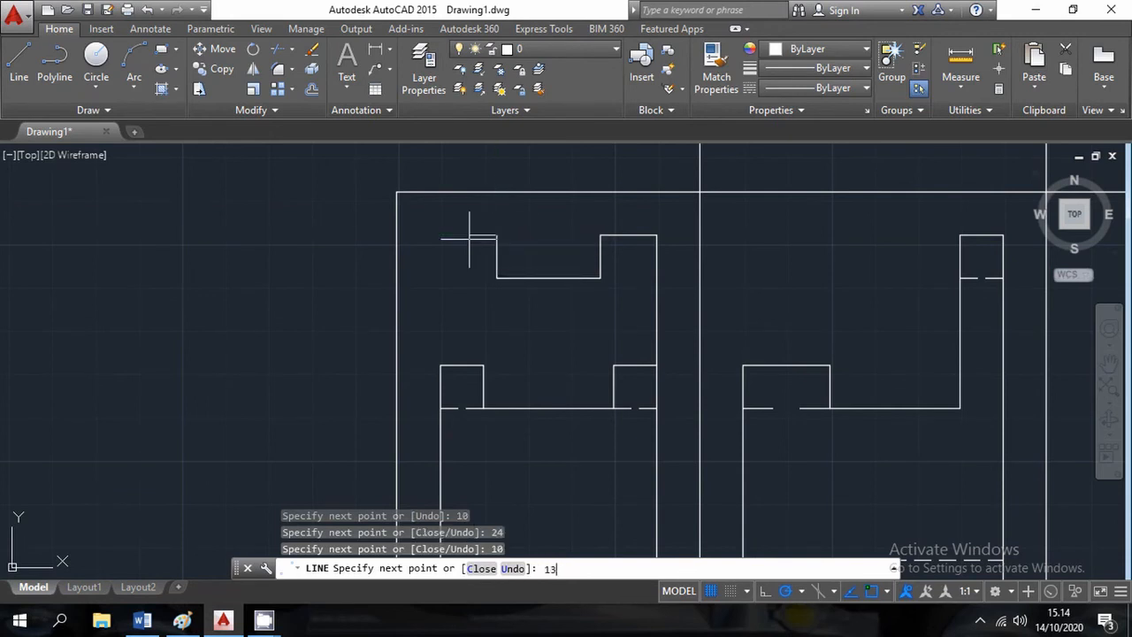
key(Return)
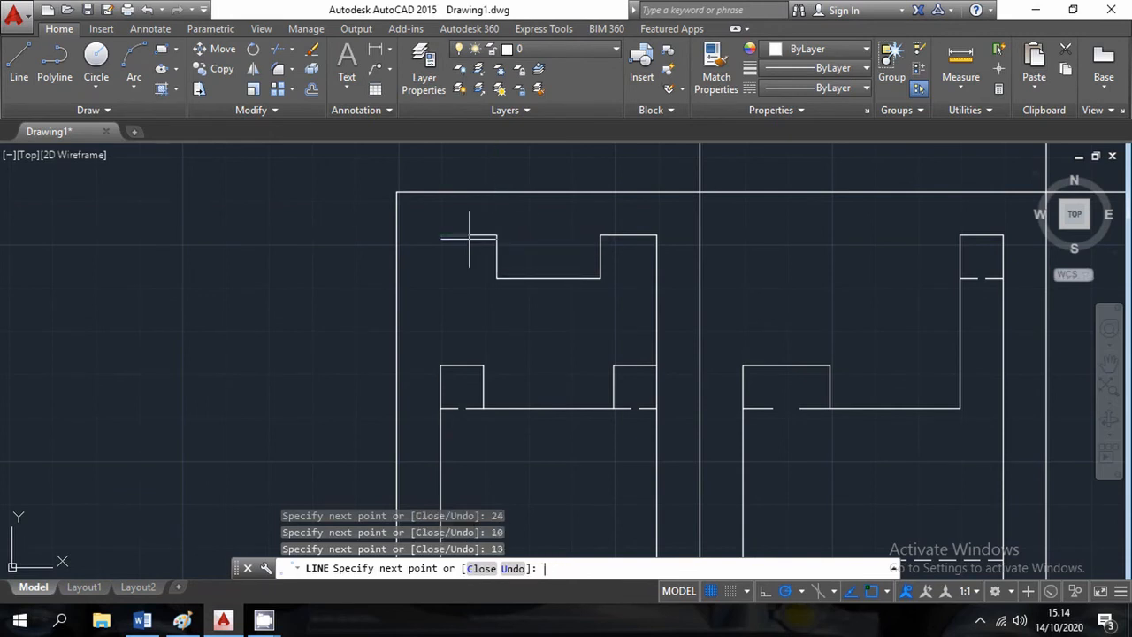
click(440, 365)
key(Escape)
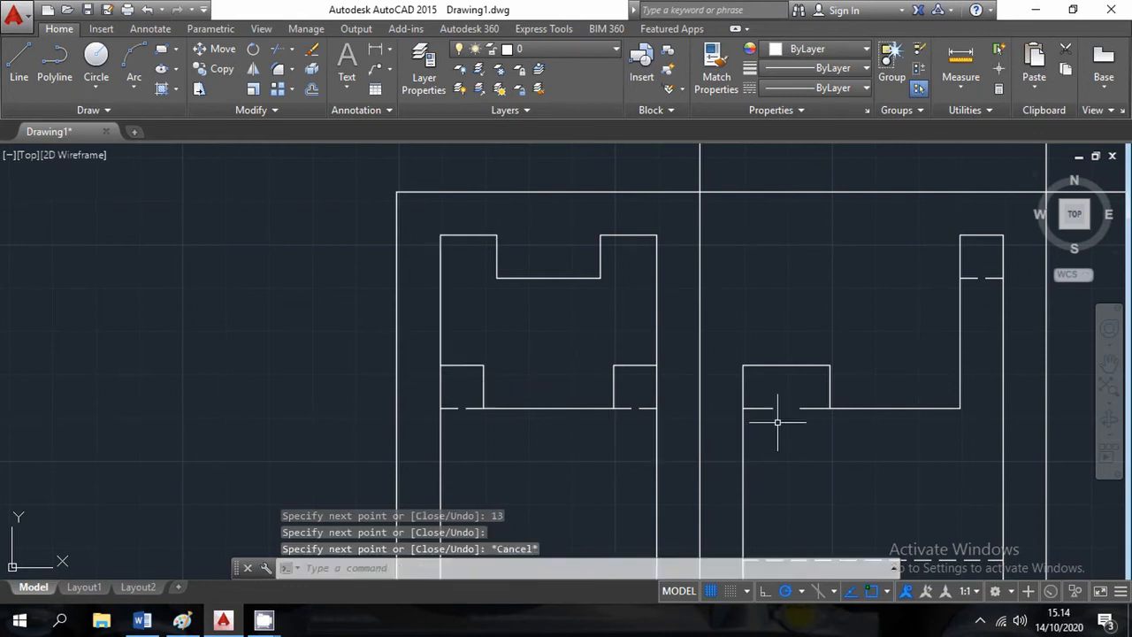
Step: Check with a trial line whether the new notch's floor is level with the short dashed line in the neighbouring view
click(19, 64)
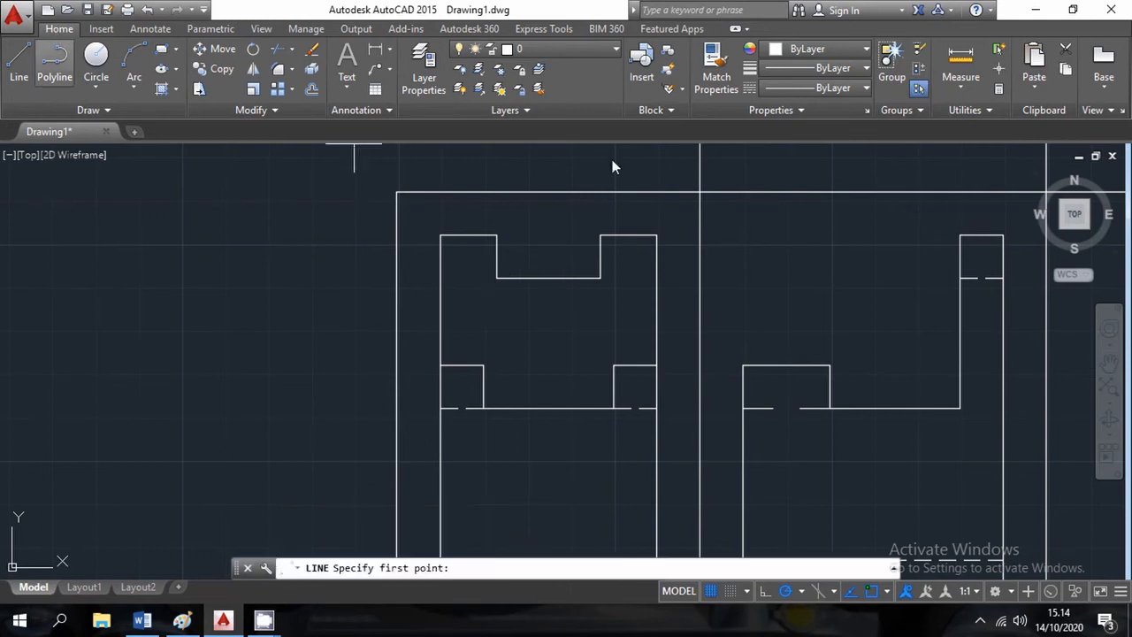
click(600, 277)
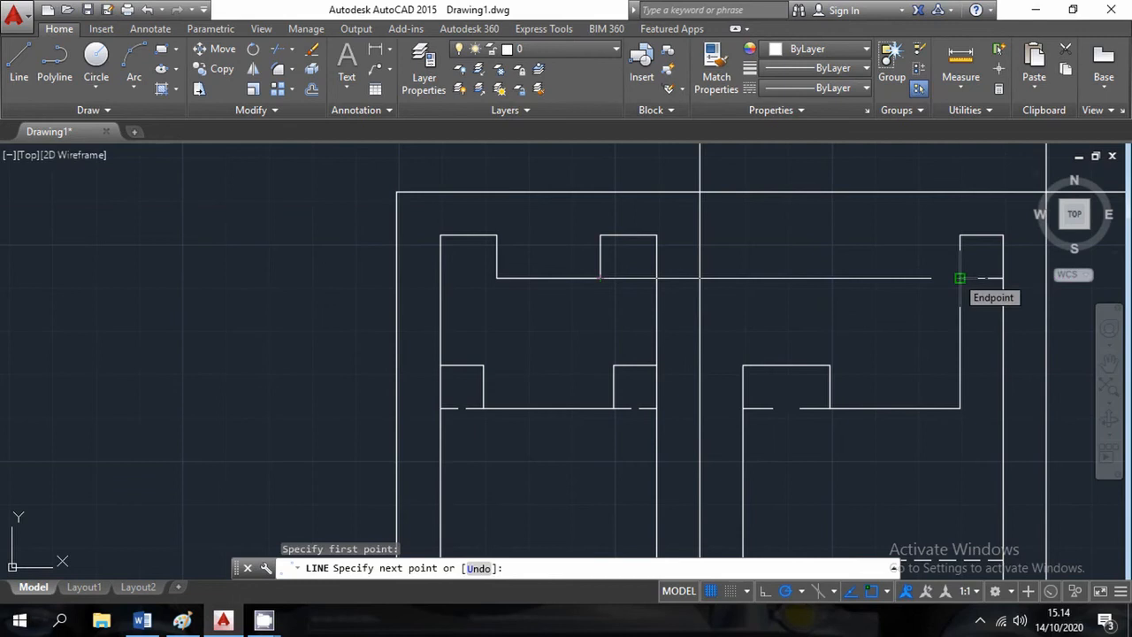
key(Escape)
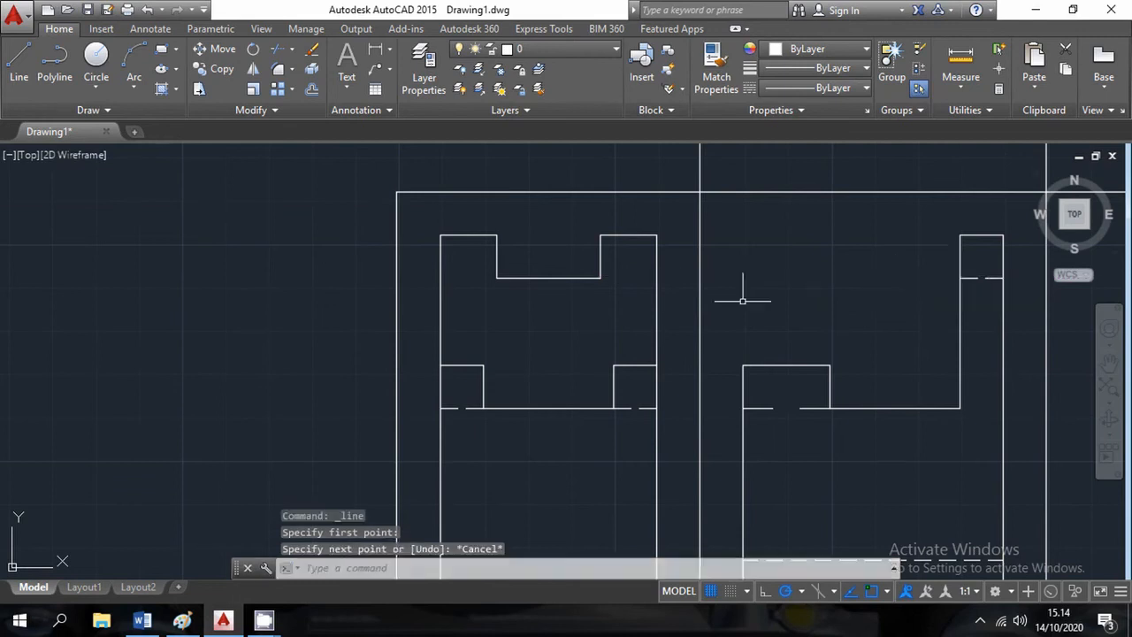
Step: Consult the isometric drawing in Paint, return to AutoCAD and start the Line command for the side view's base
scroll(760, 323, down, 2)
middle_drag(843, 422, 808, 397)
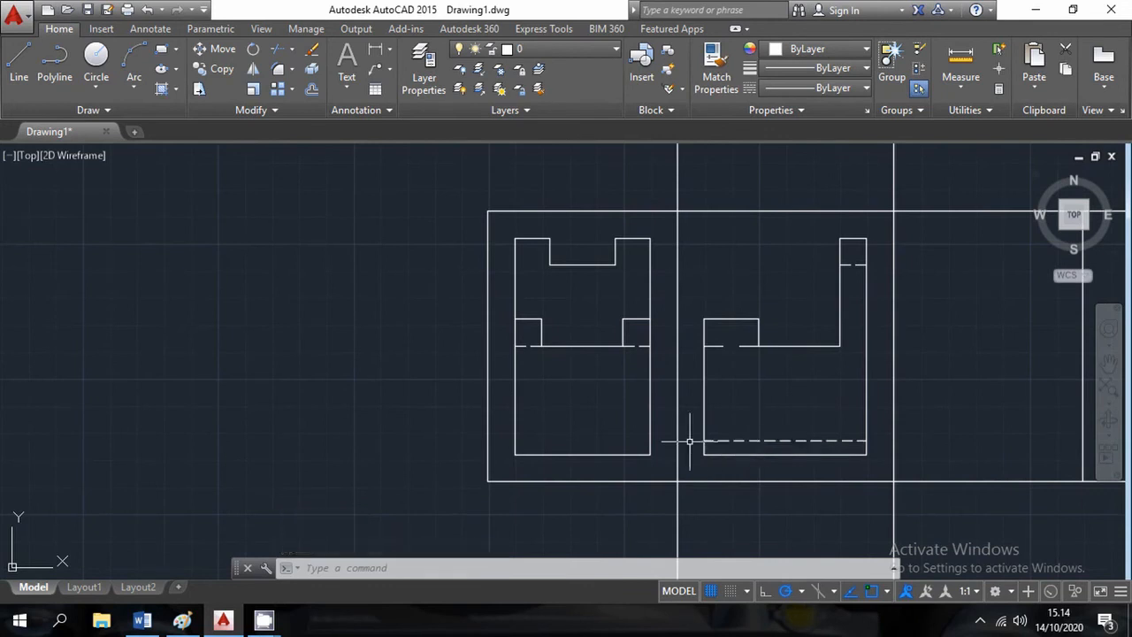
scroll(690, 434, up, 2)
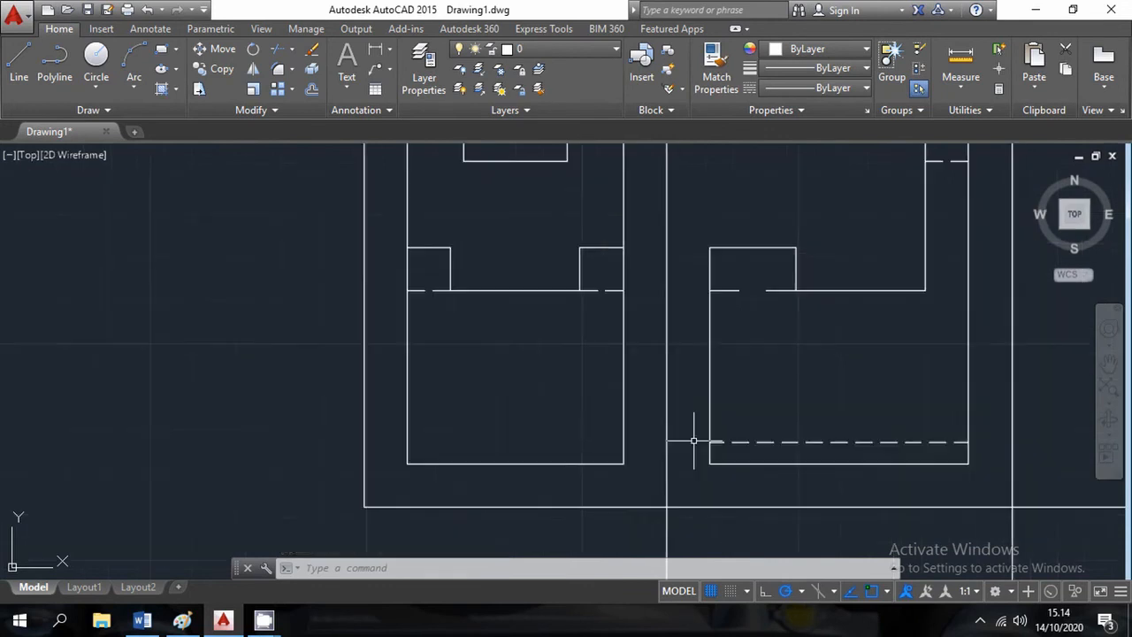
click(182, 620)
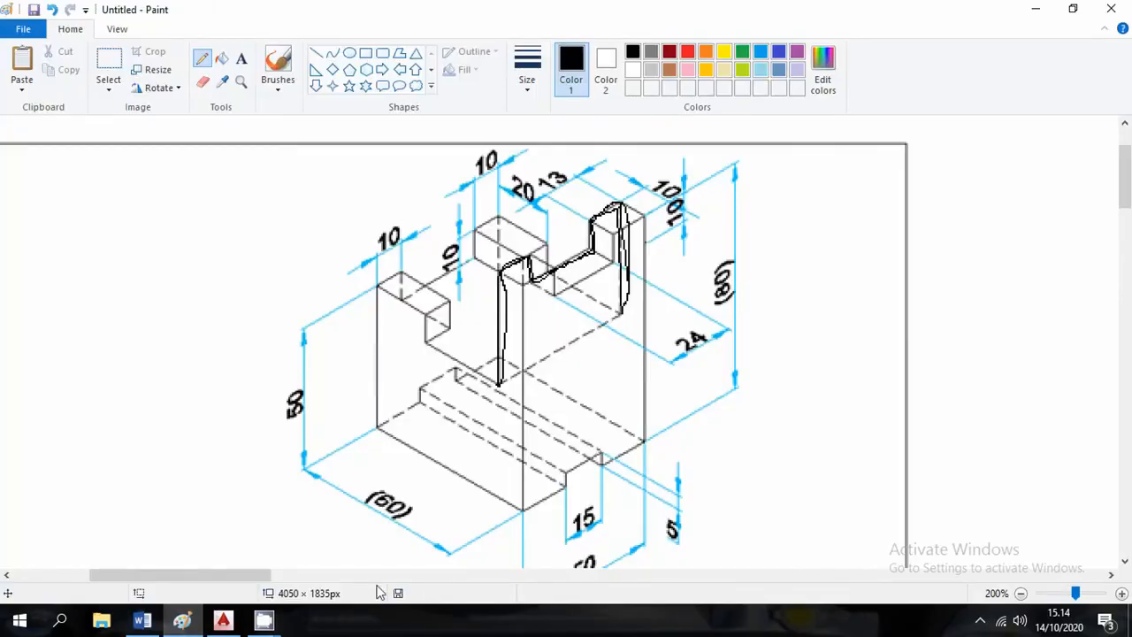
click(231, 614)
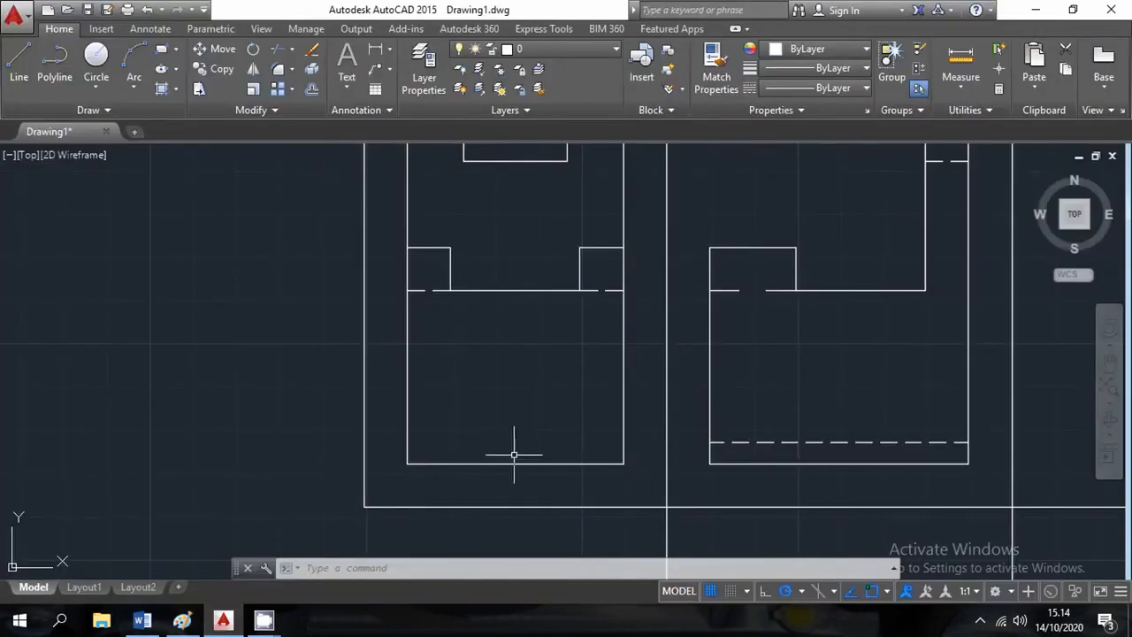
key(Escape)
key(Escape)
text(l)
key(Return)
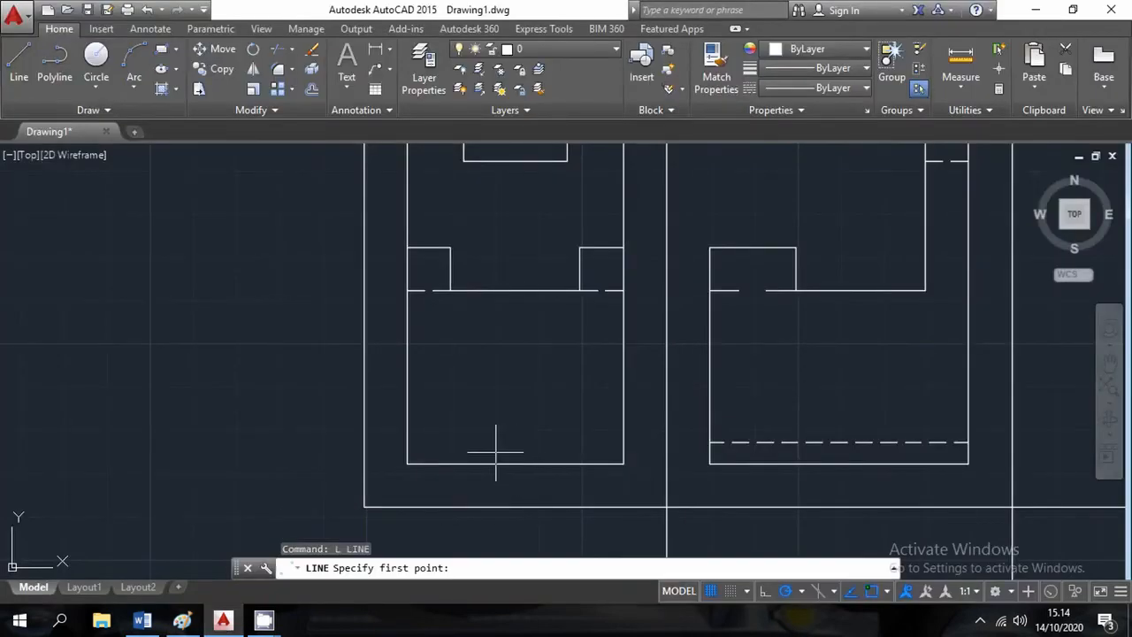
scroll(500, 453, up, 2)
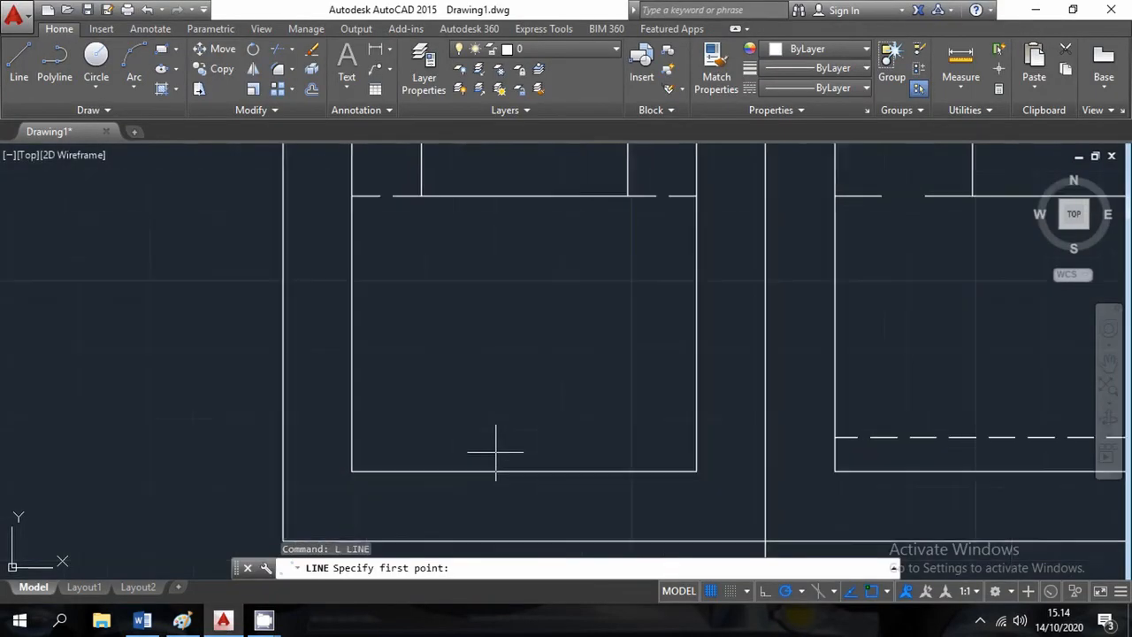
Step: Switch to Paint, circle the 50 and 15 dimensions and trace the grooved base edge on the isometric drawing
click(183, 620)
scroll(514, 428, down, 3)
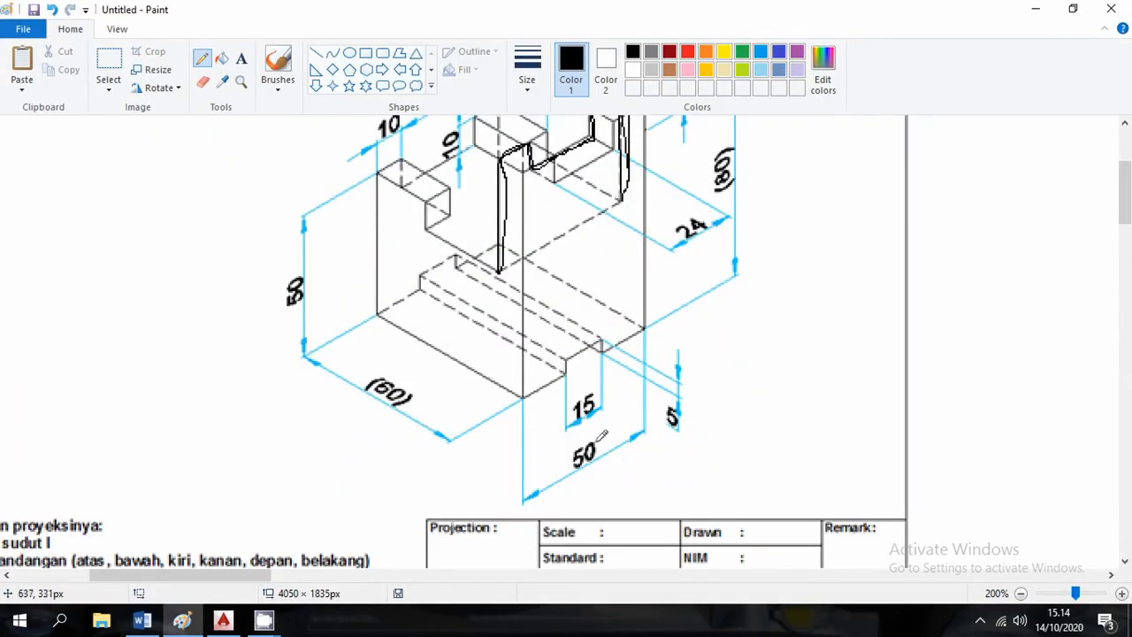
mouse_move(586, 440)
mouse_down()
mouse_move(570, 463)
mouse_move(611, 467)
mouse_move(604, 442)
mouse_up()
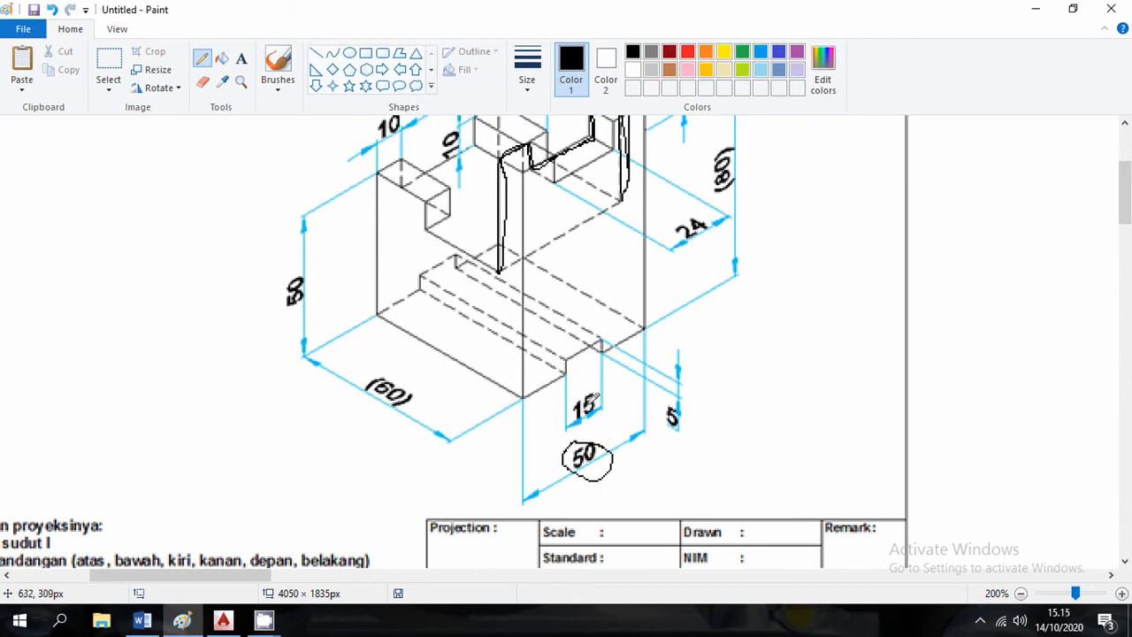
mouse_move(576, 382)
mouse_down()
mouse_move(563, 399)
mouse_move(594, 424)
mouse_move(591, 371)
mouse_up()
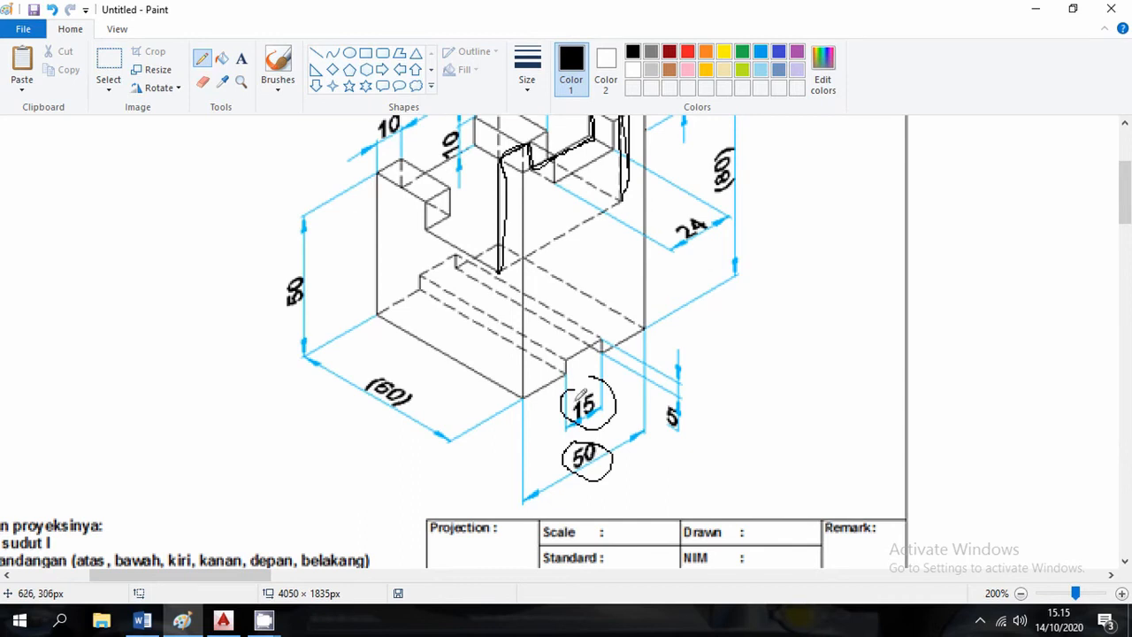
mouse_move(527, 395)
mouse_down()
mouse_move(570, 372)
mouse_move(544, 381)
mouse_up()
drag(380, 311, 493, 244)
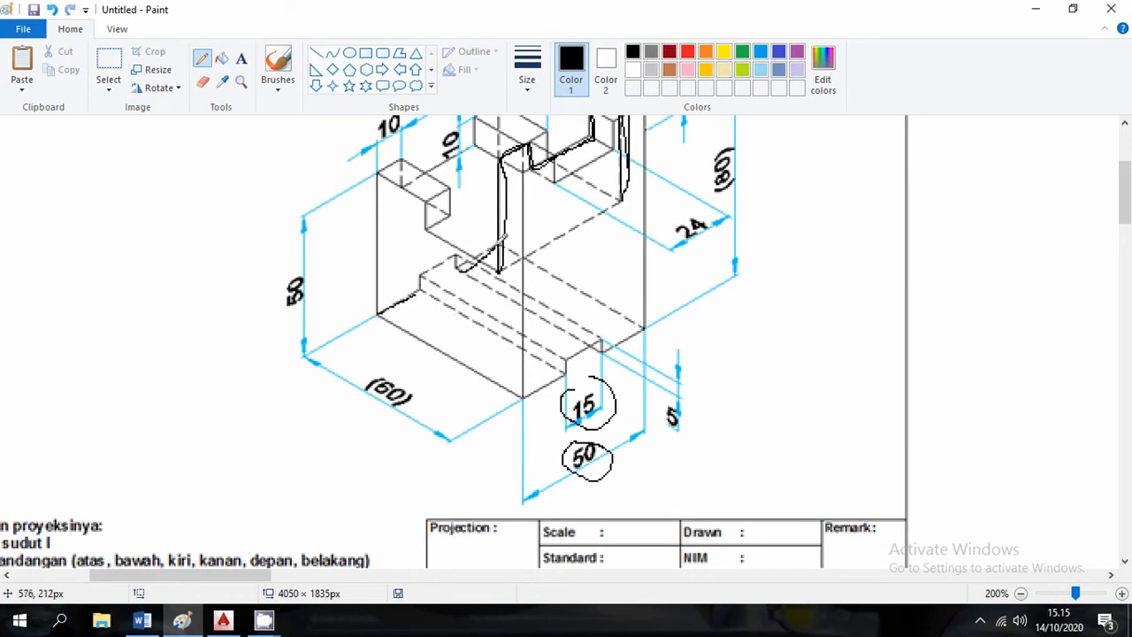
Step: Switch back to AutoCAD and cancel the pending Line command
click(223, 621)
key(Escape)
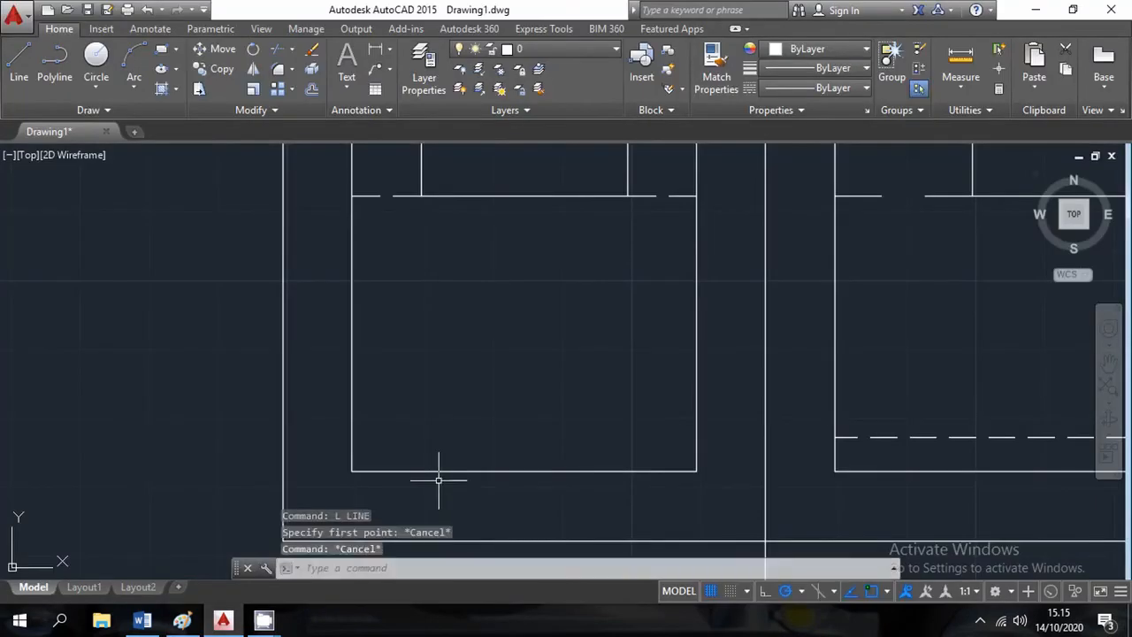
text(l)
key(Return)
click(351, 471)
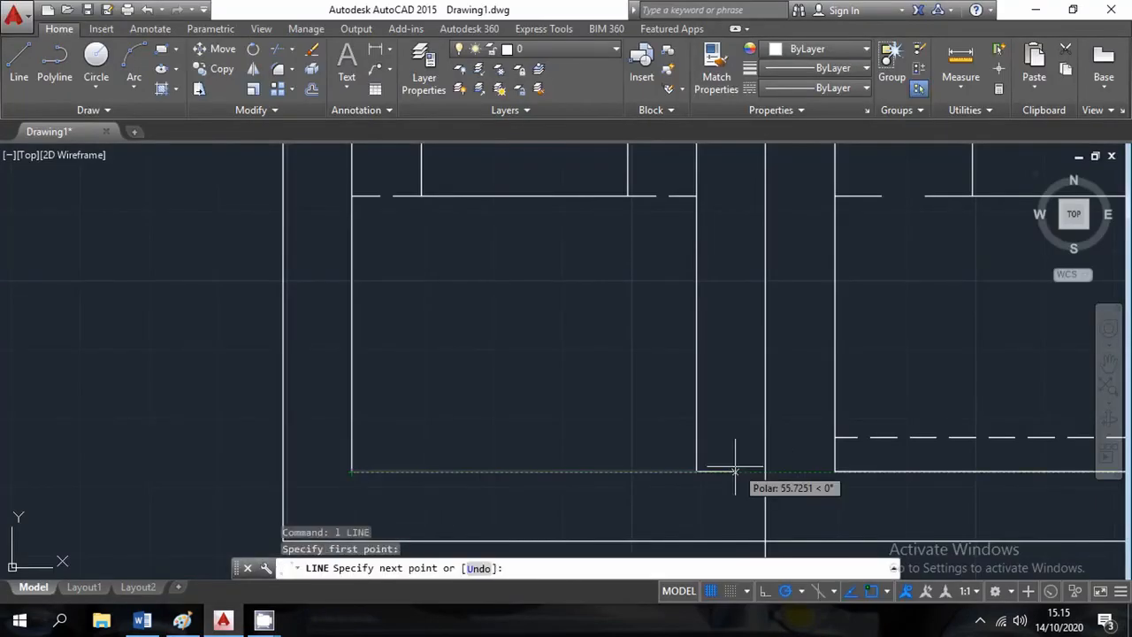
key(Escape)
Step: Delete the straight base edge of the side view
click(659, 494)
click(572, 433)
key(Delete)
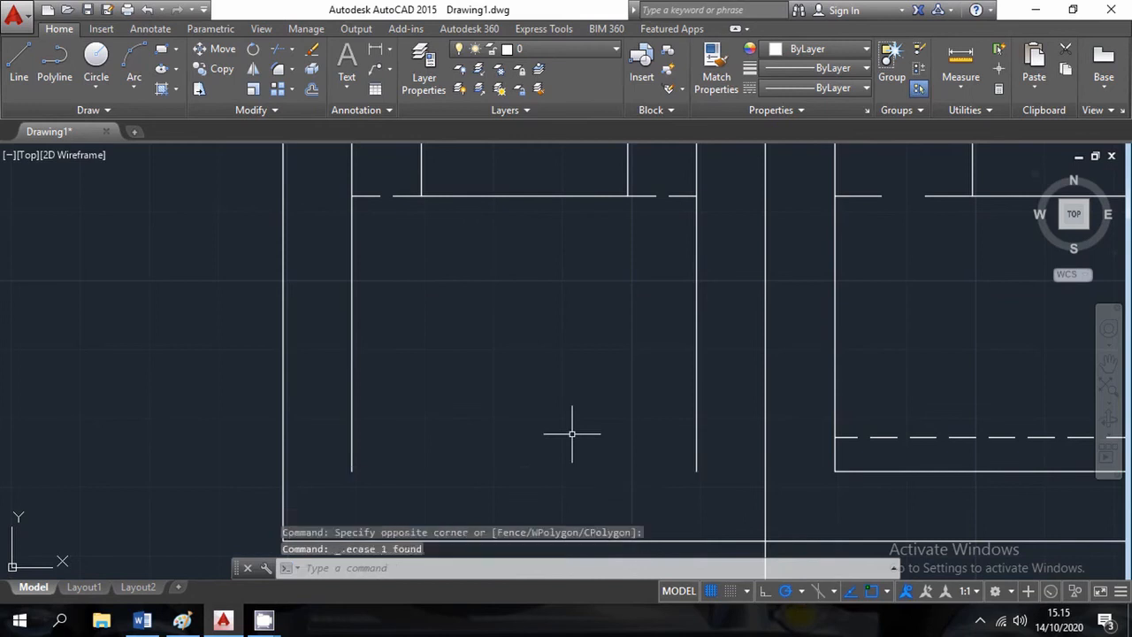
Step: Draw the side view's base from its lower-left corner with lines 17.5 to the right and 5 up
text(l)
key(Return)
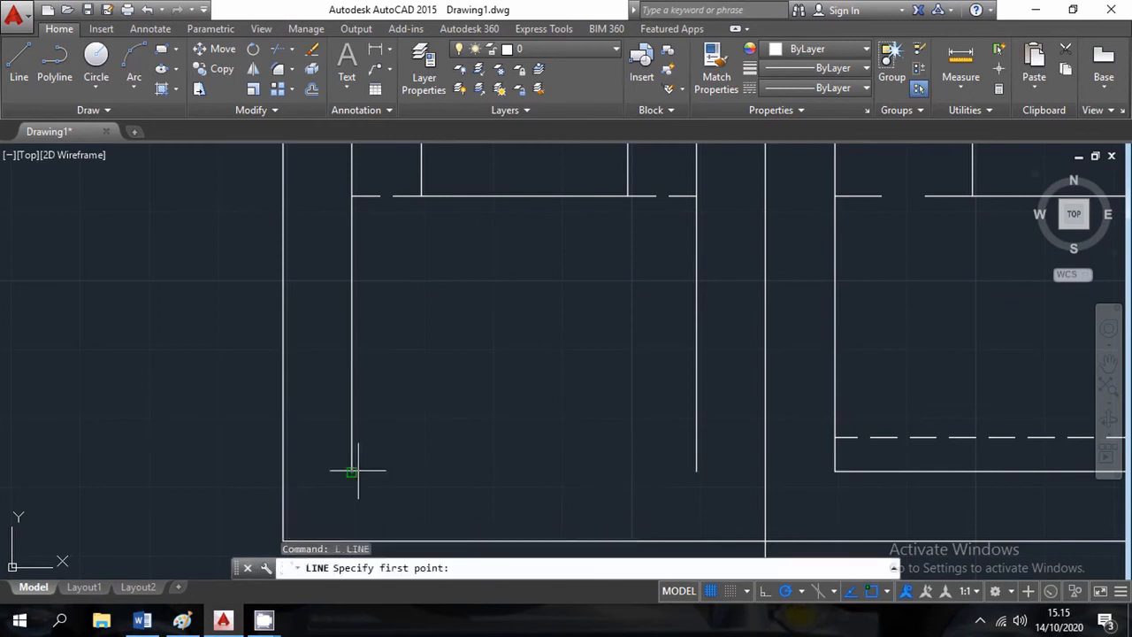
click(352, 470)
text(17.5)
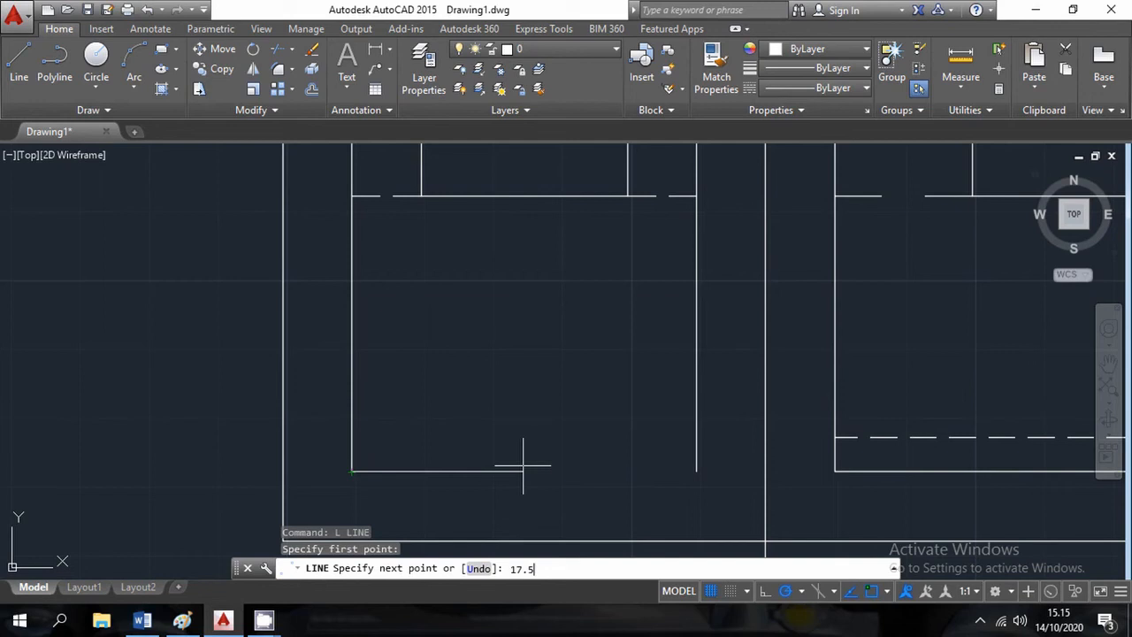
key(Return)
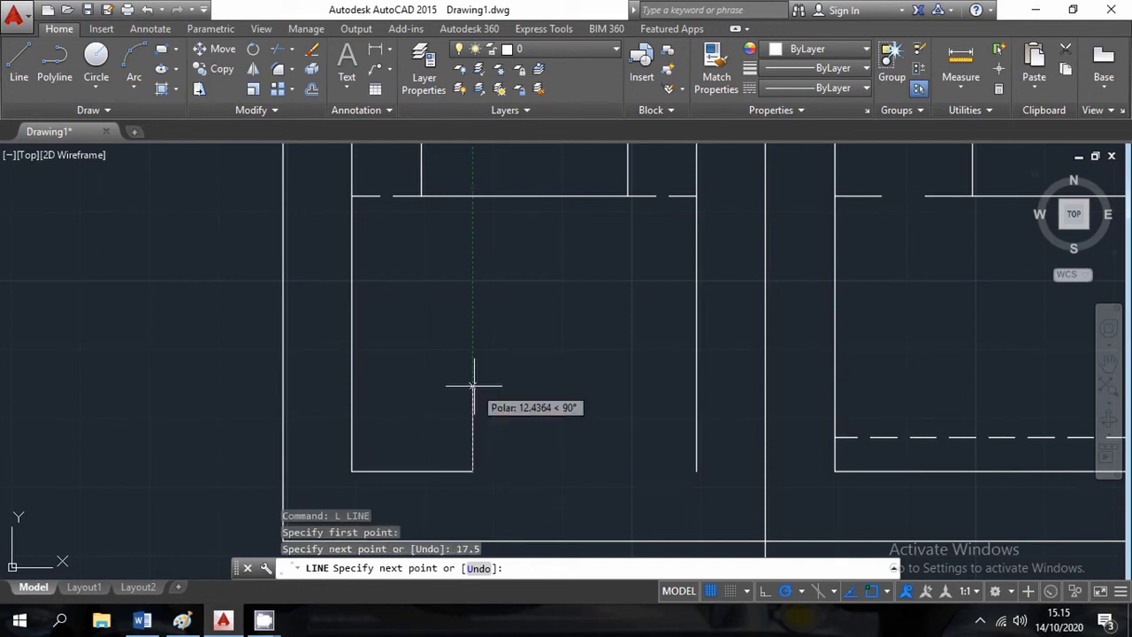
text(0)
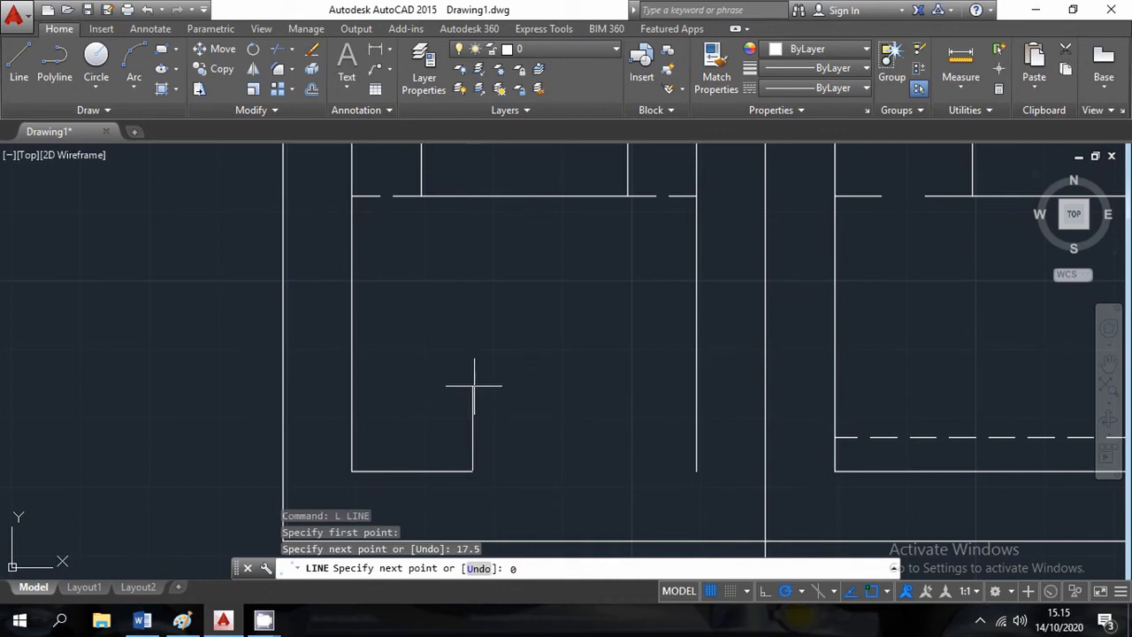
key(Return)
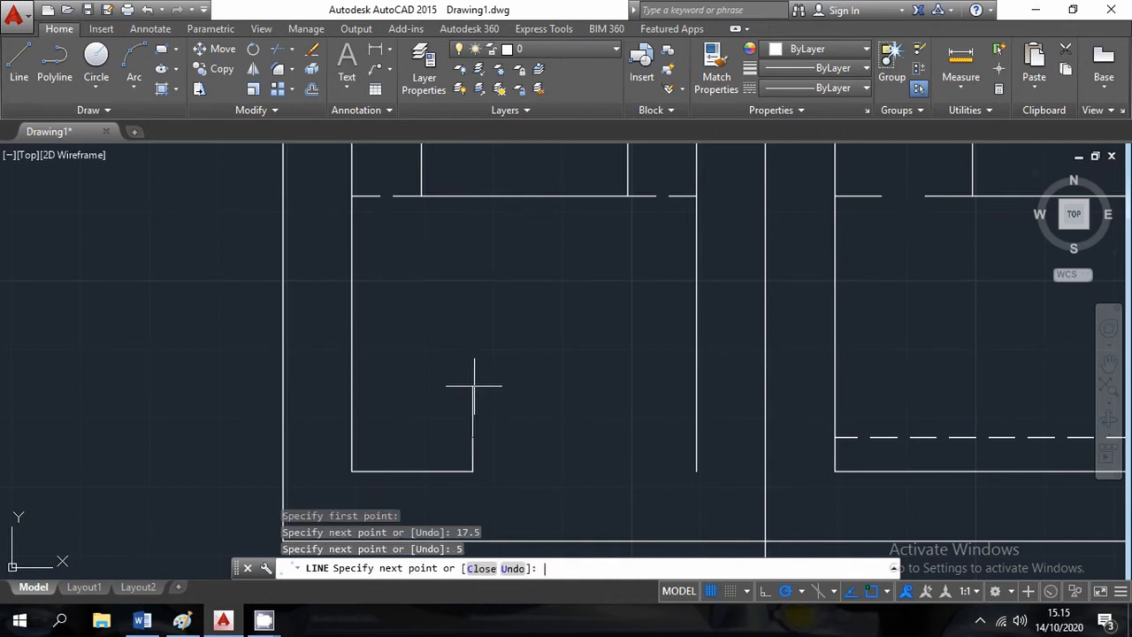
Step: Continue the base groove with lines 15 right and 5 down, closing to the side view's lower-right corner
text(15)
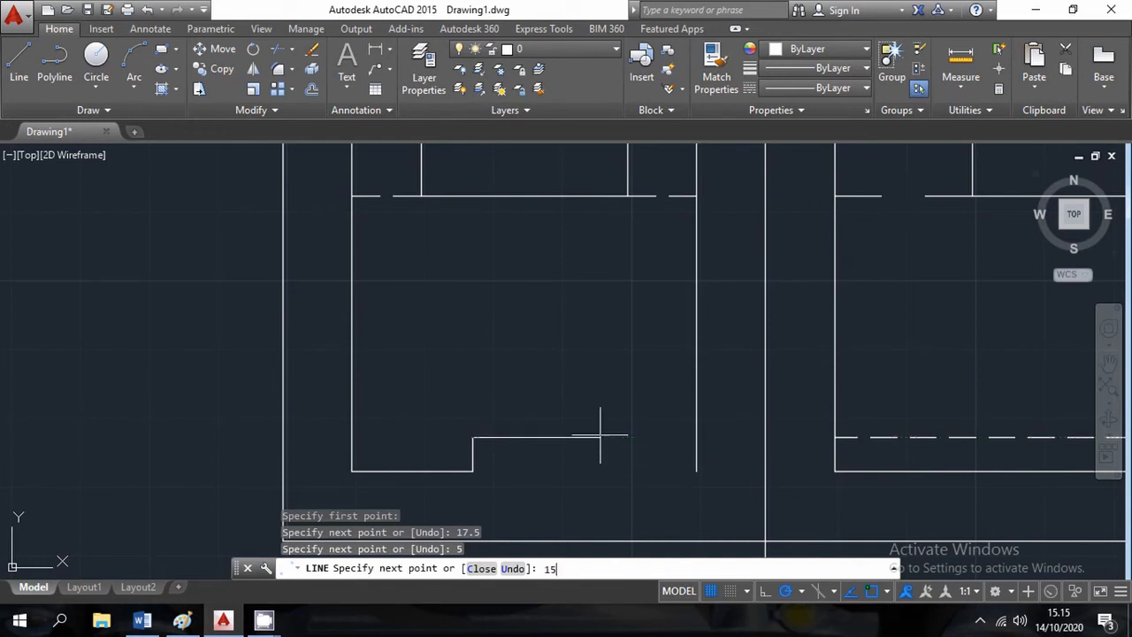
key(Return)
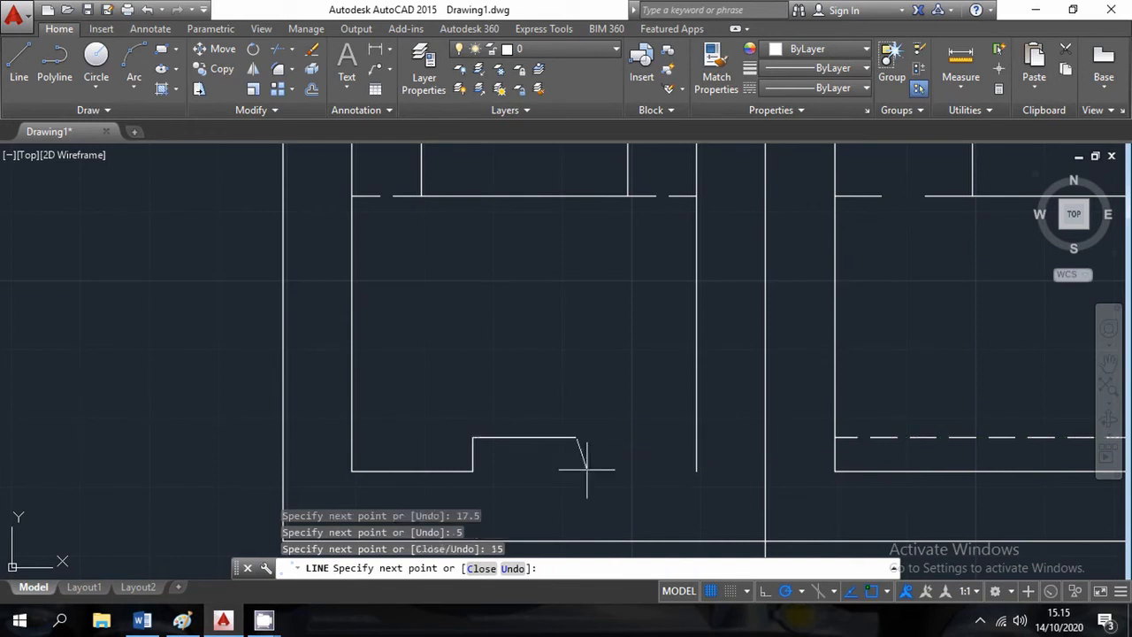
text(5)
key(Return)
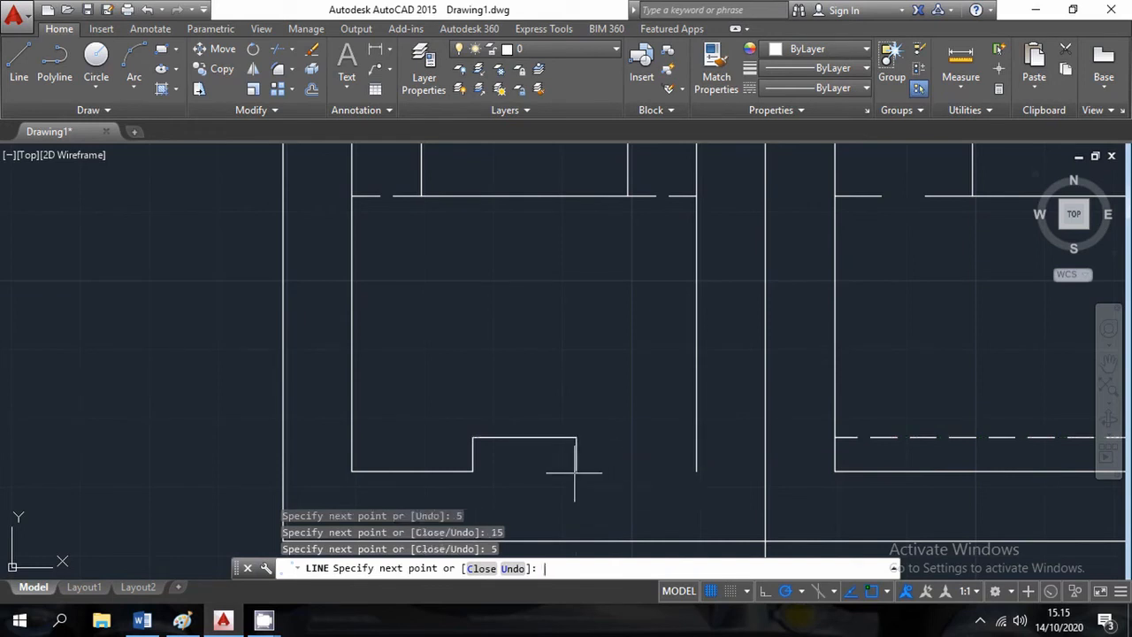
click(697, 472)
key(Escape)
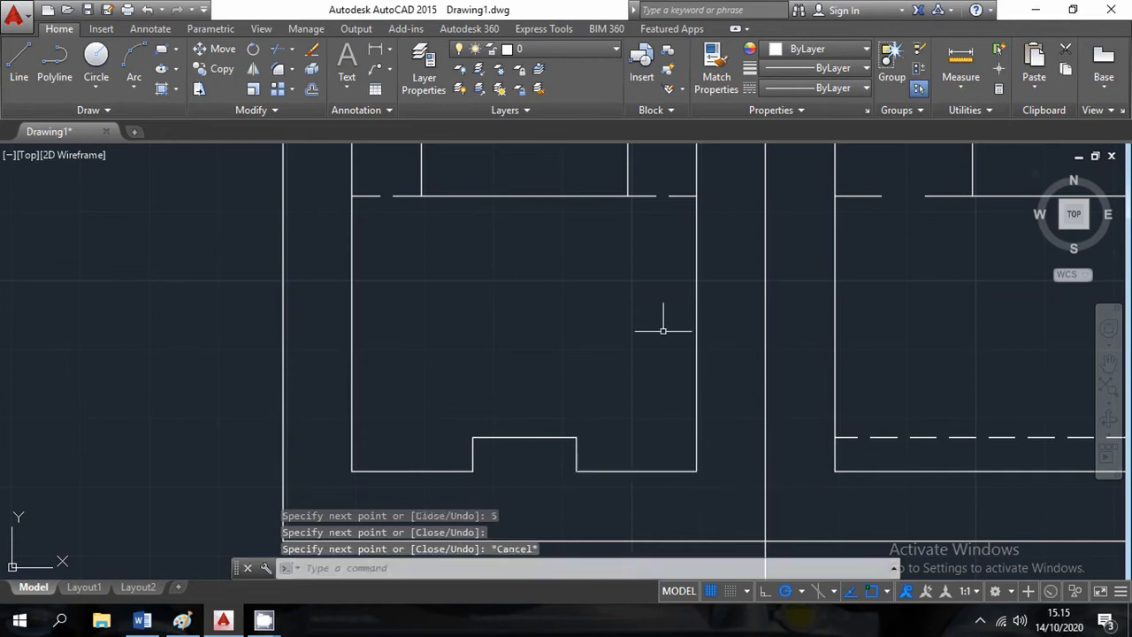
Step: Check with a trial line whether the groove's upper edge is level with the dashed line in the neighbouring view
scroll(662, 330, down, 4)
click(19, 60)
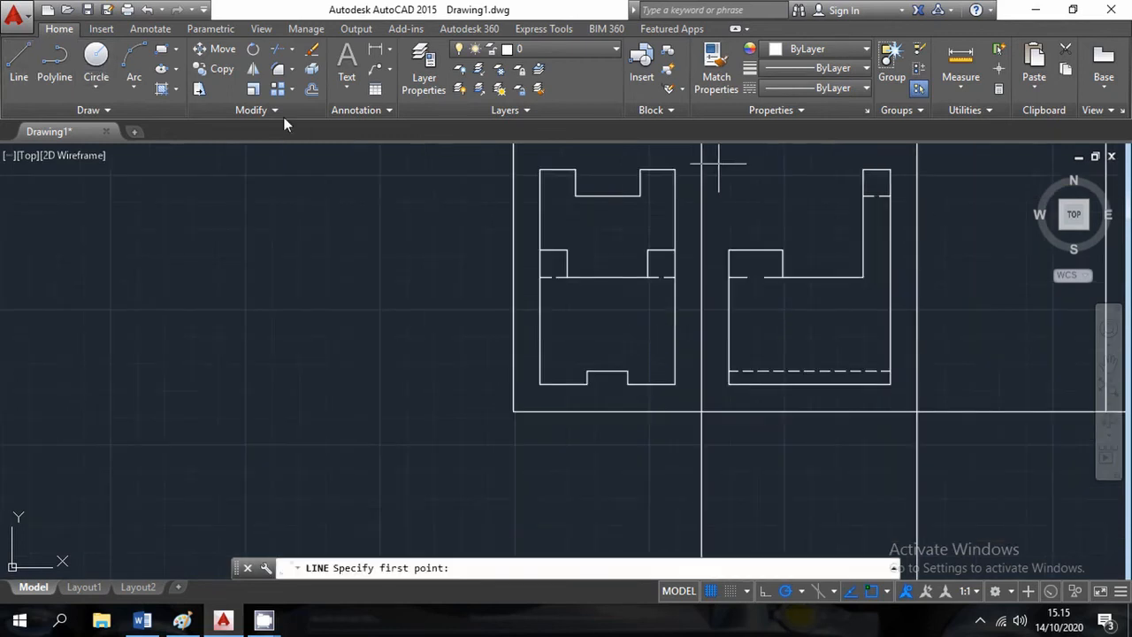
click(628, 371)
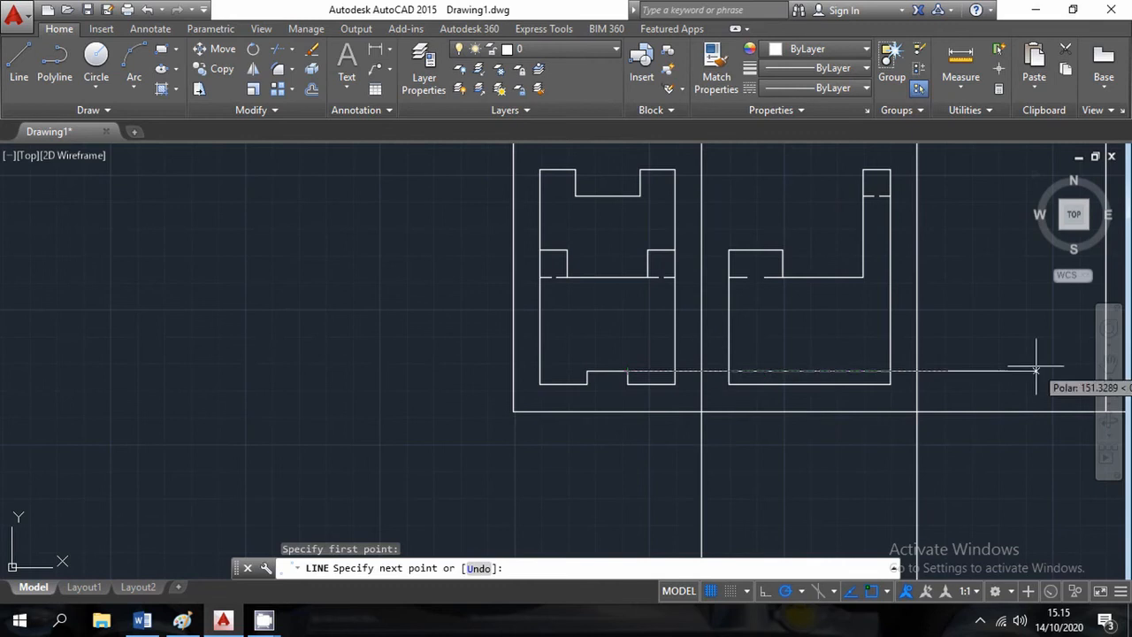
key(Escape)
Step: Draw a helper line from the front view's upper-left block corner up to the frame above, continuing 10 into the upper frame
scroll(1035, 367, down, 2)
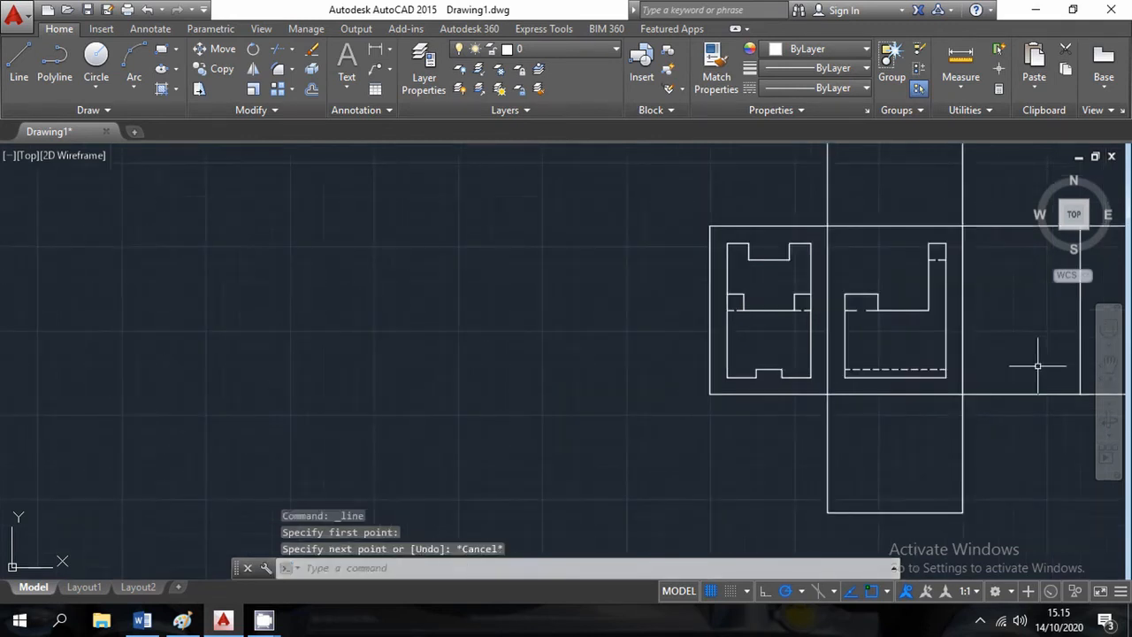
mouse_move(1036, 366)
middle_down()
mouse_move(779, 445)
mouse_move(625, 457)
middle_up()
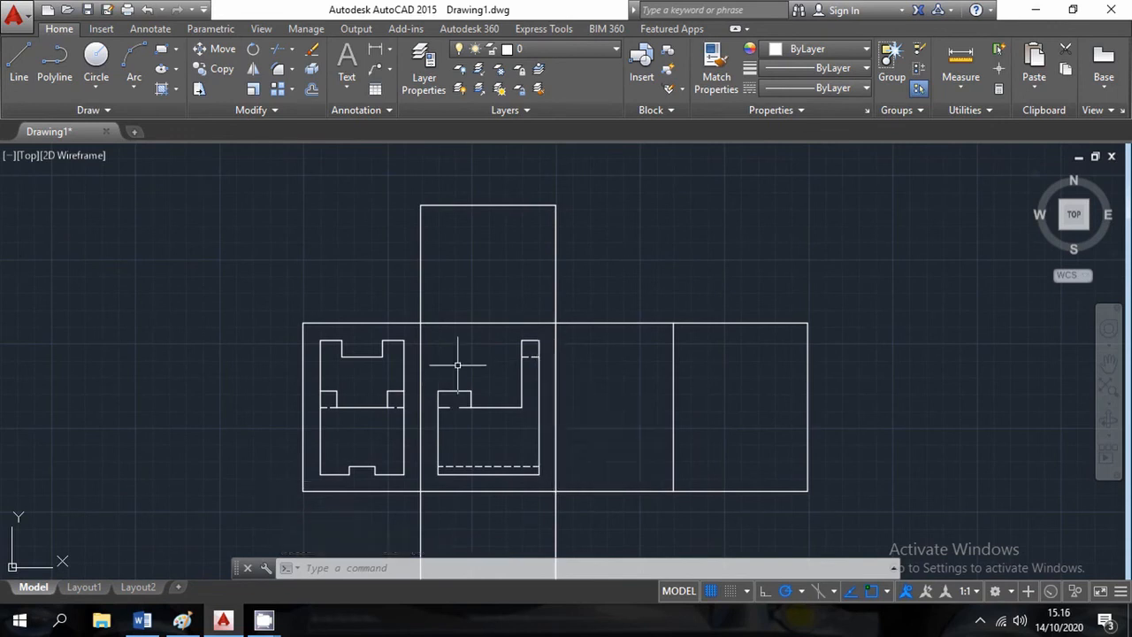
click(31, 56)
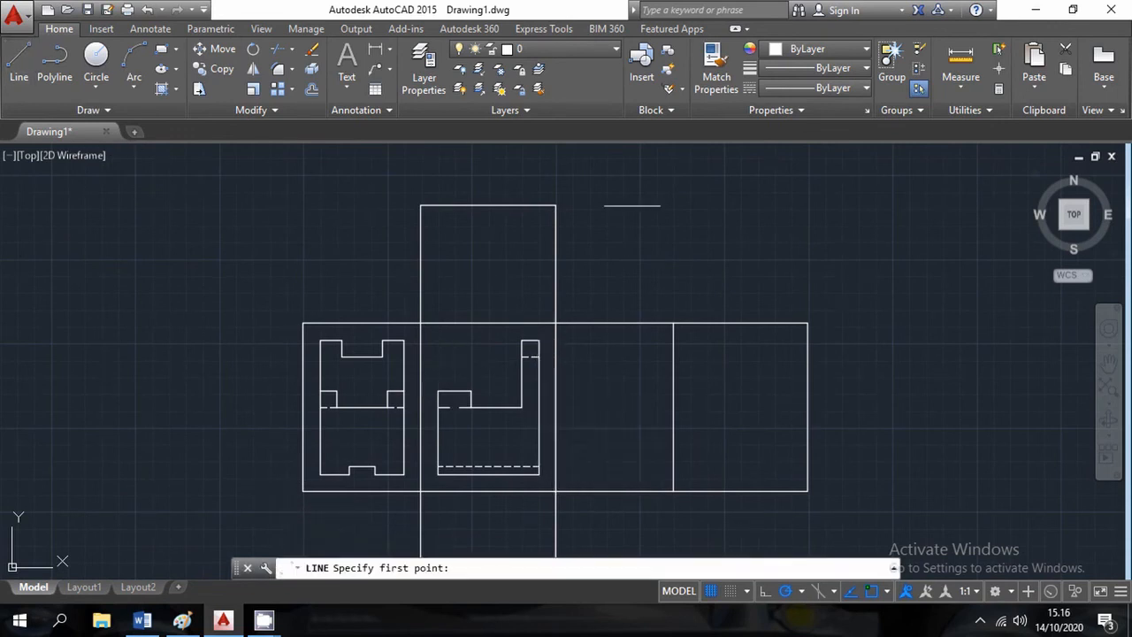
scroll(481, 288, up, 2)
click(410, 452)
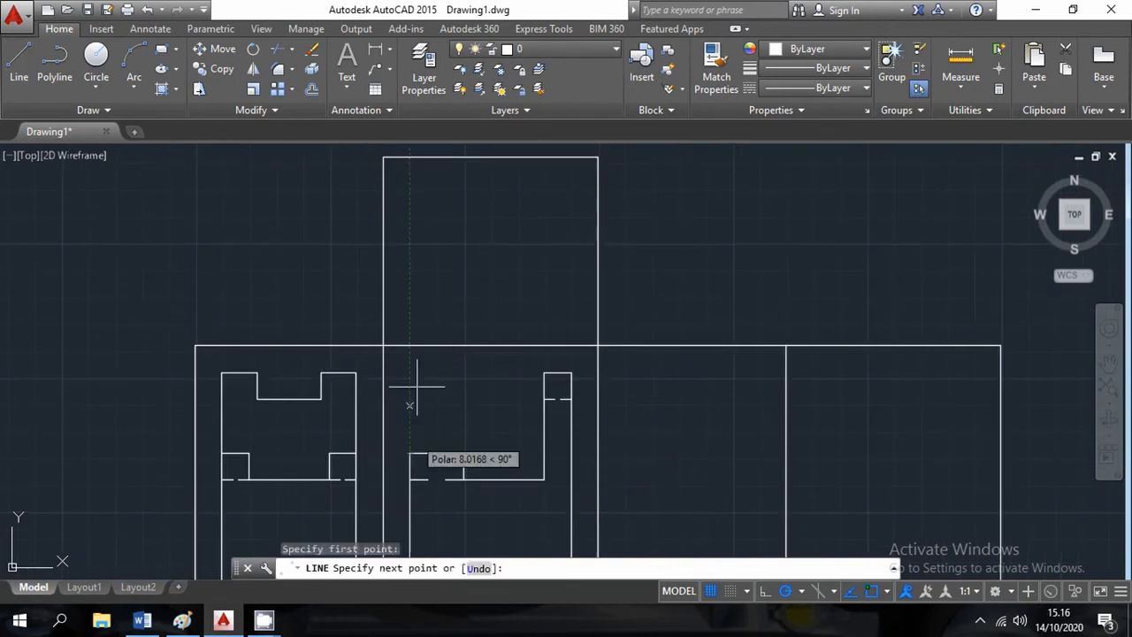
click(409, 337)
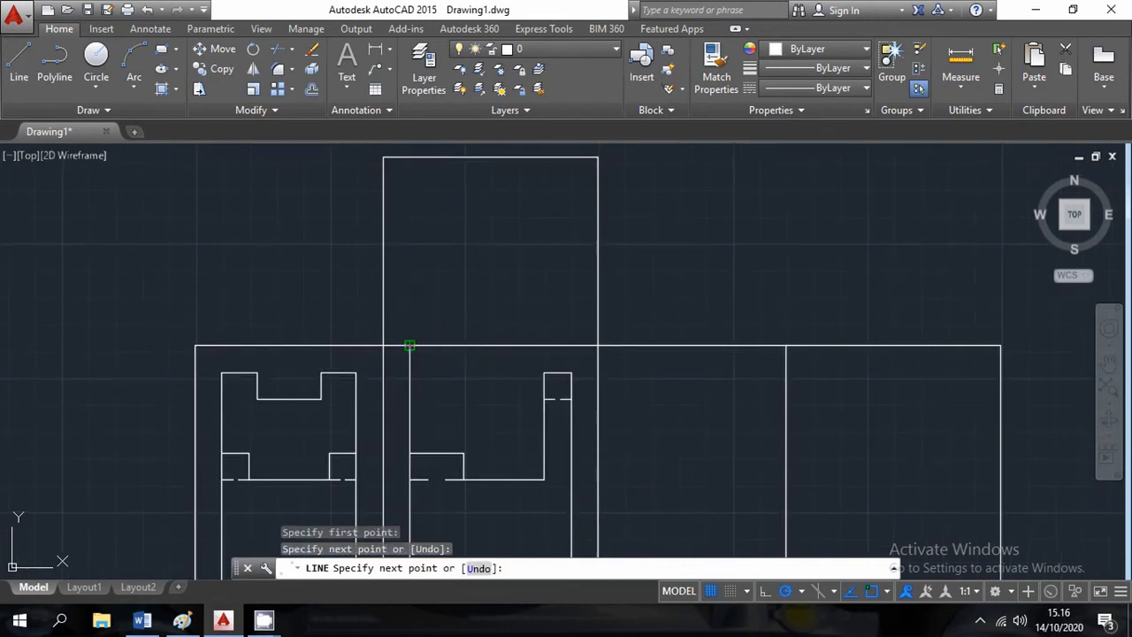
text(10)
key(Return)
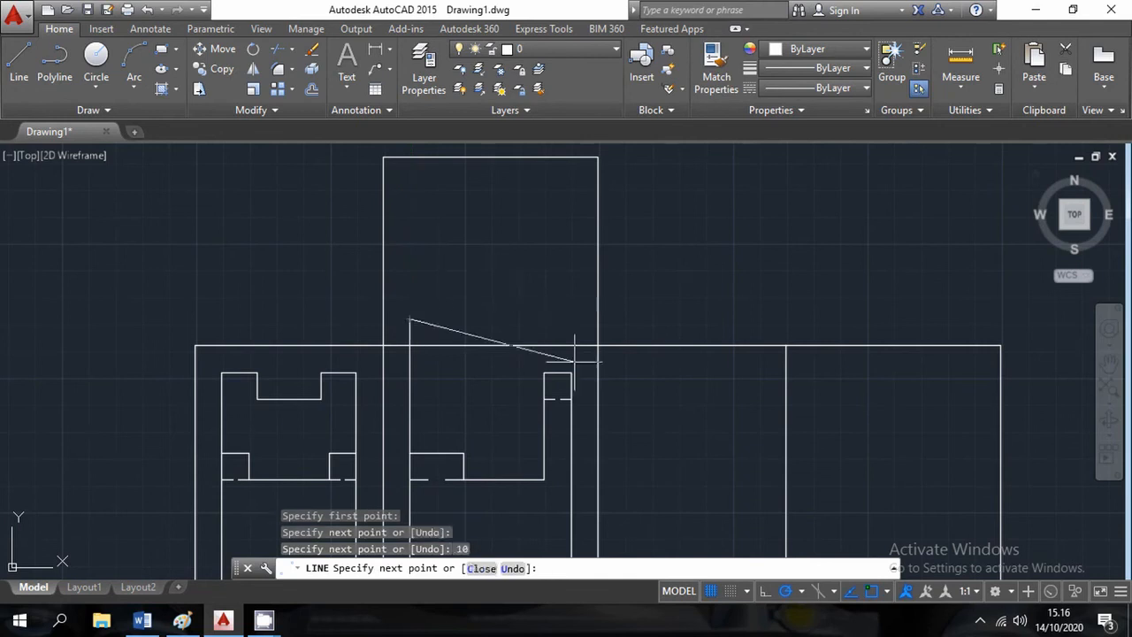
Step: Draw a rectangle 50 high and as wide as the front view in the upper frame, and delete the helper line beneath it
click(570, 318)
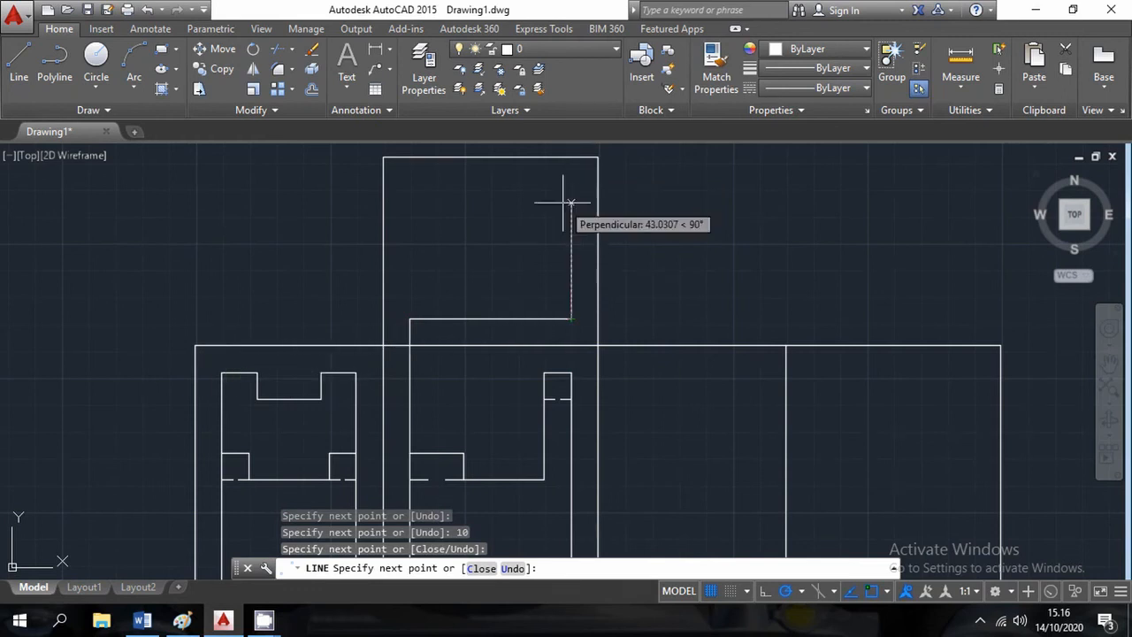
text(50)
key(Return)
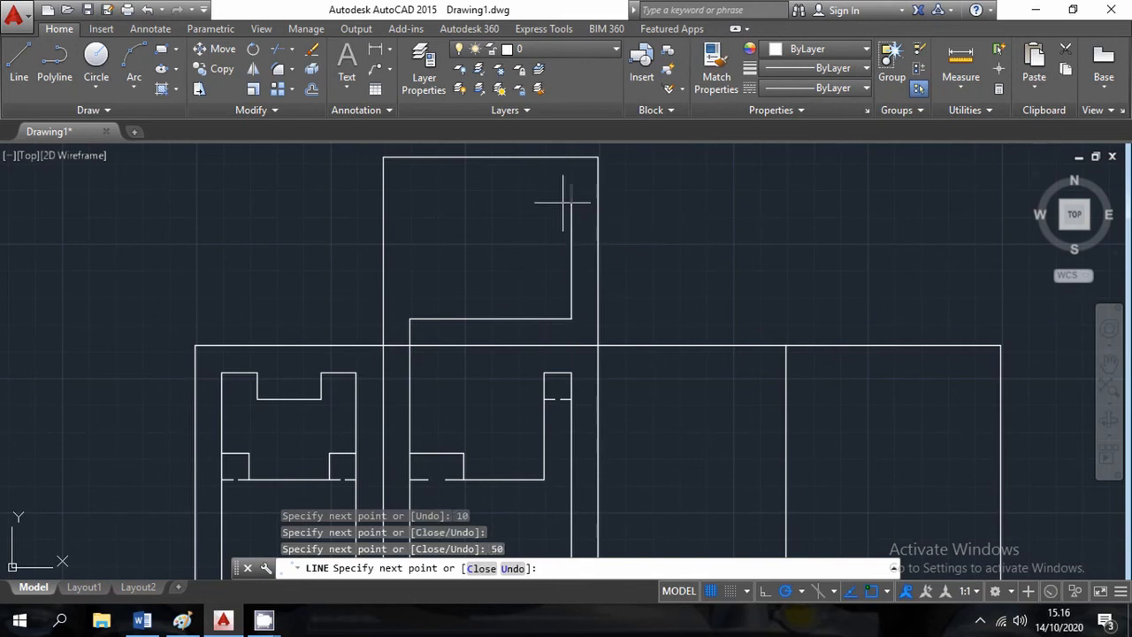
click(410, 187)
click(409, 319)
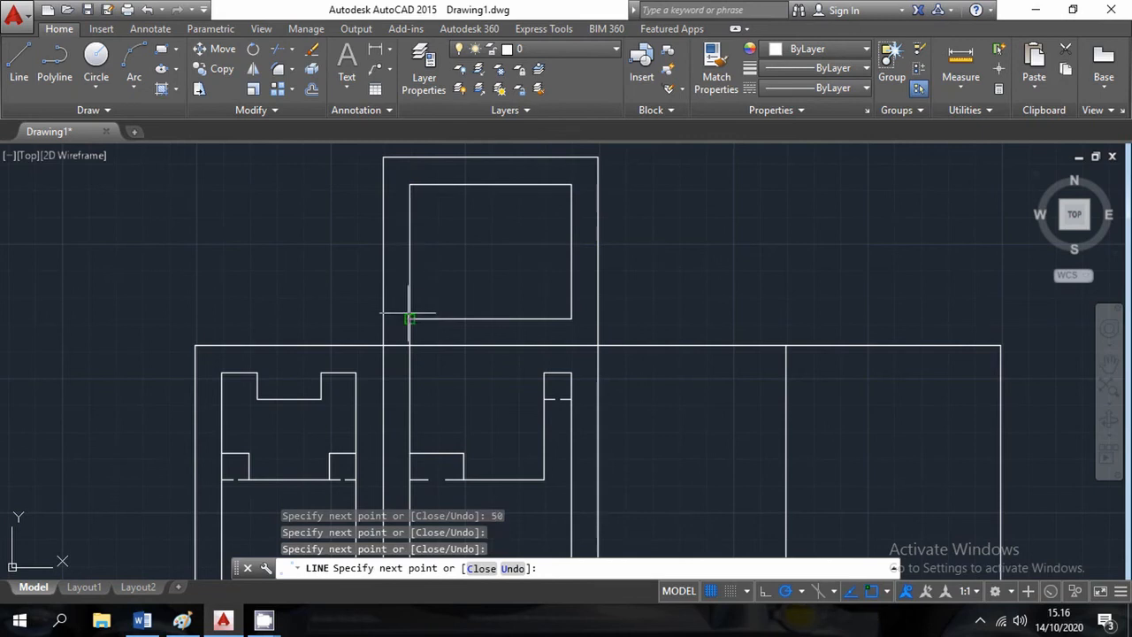
key(Escape)
click(410, 349)
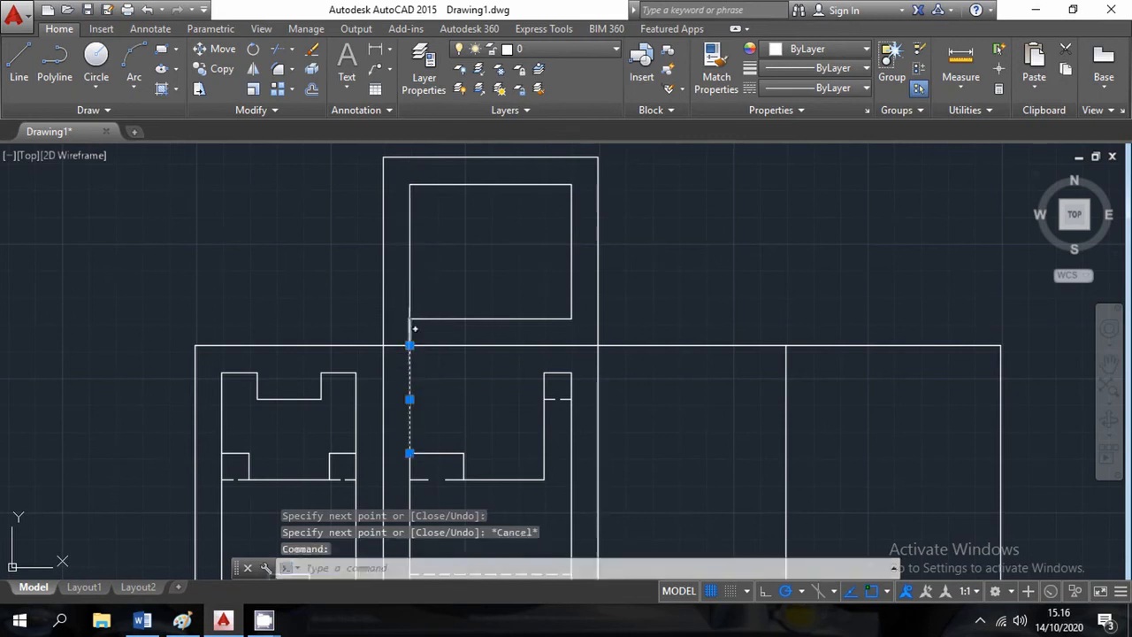
key(Delete)
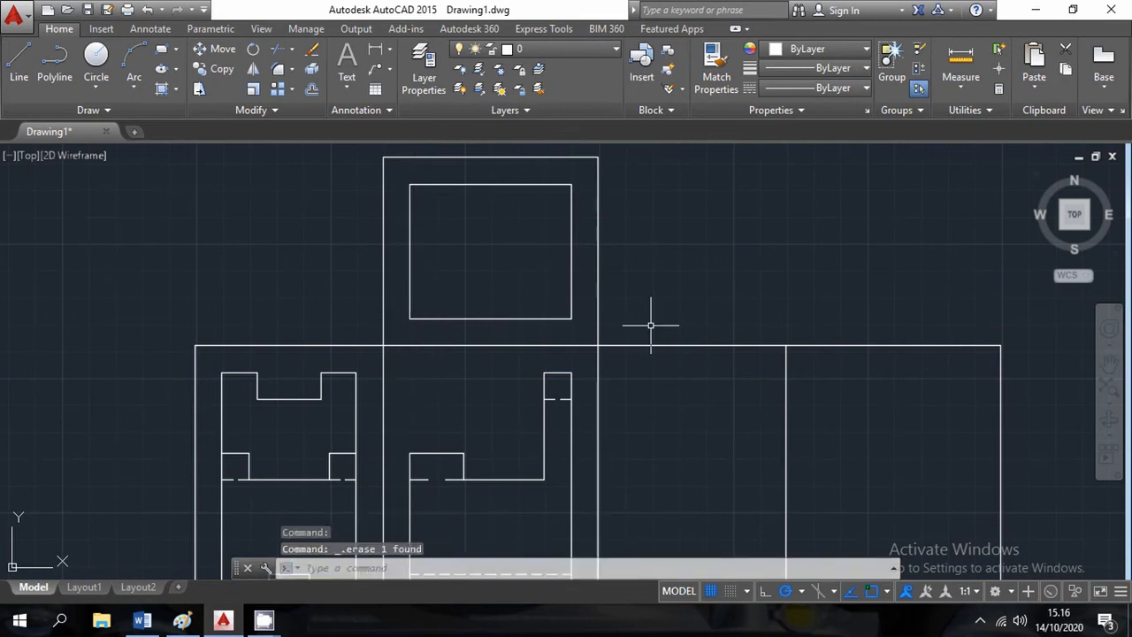
text(l)
key(Return)
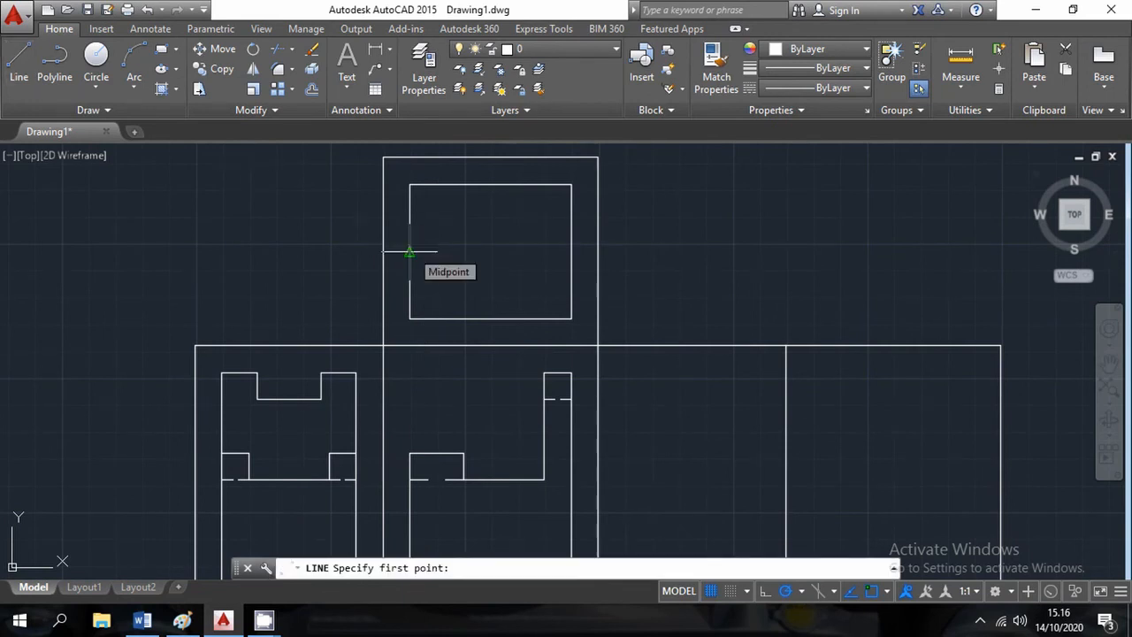
key(Escape)
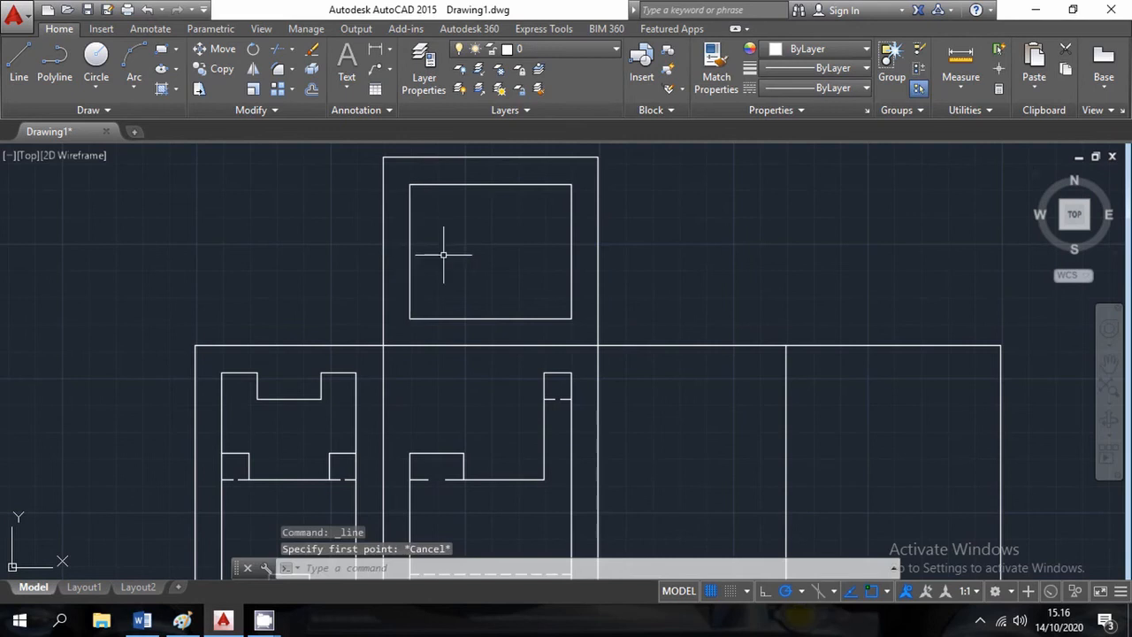
Step: Draw a helper line 17.5 down from the rectangle's upper-left corner and a horizontal line from there to the right edge
click(18, 64)
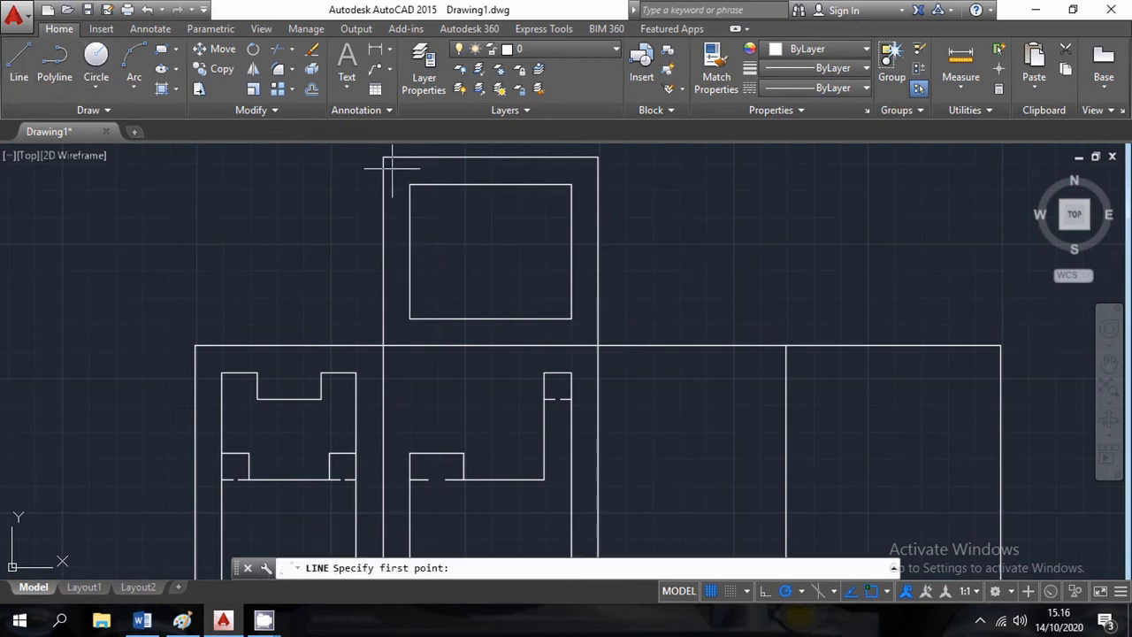
click(409, 185)
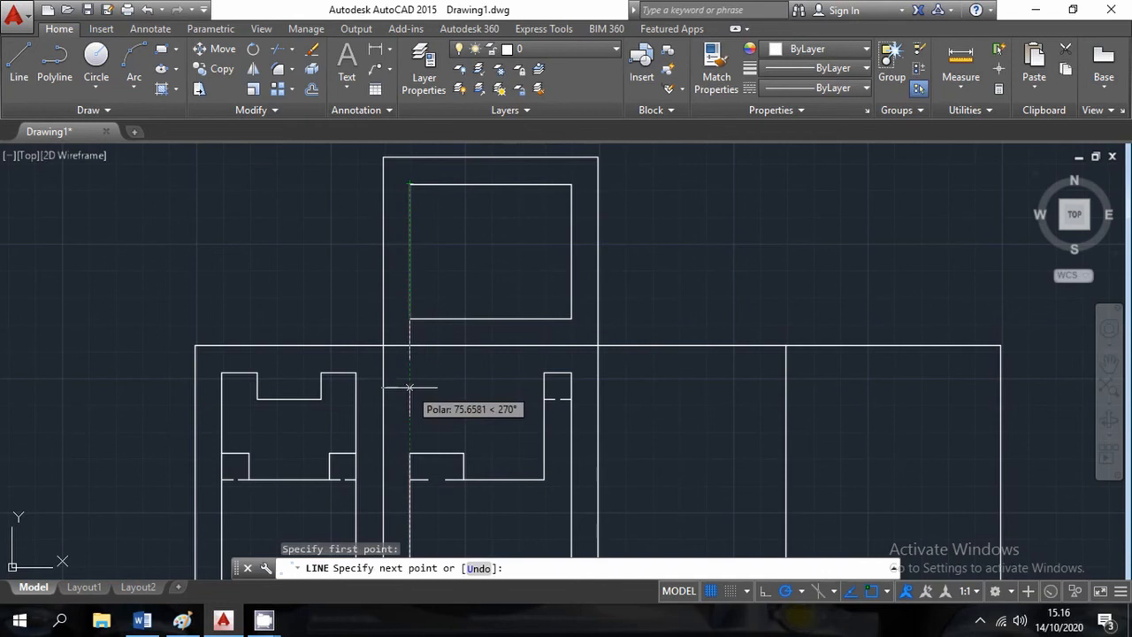
text(1)
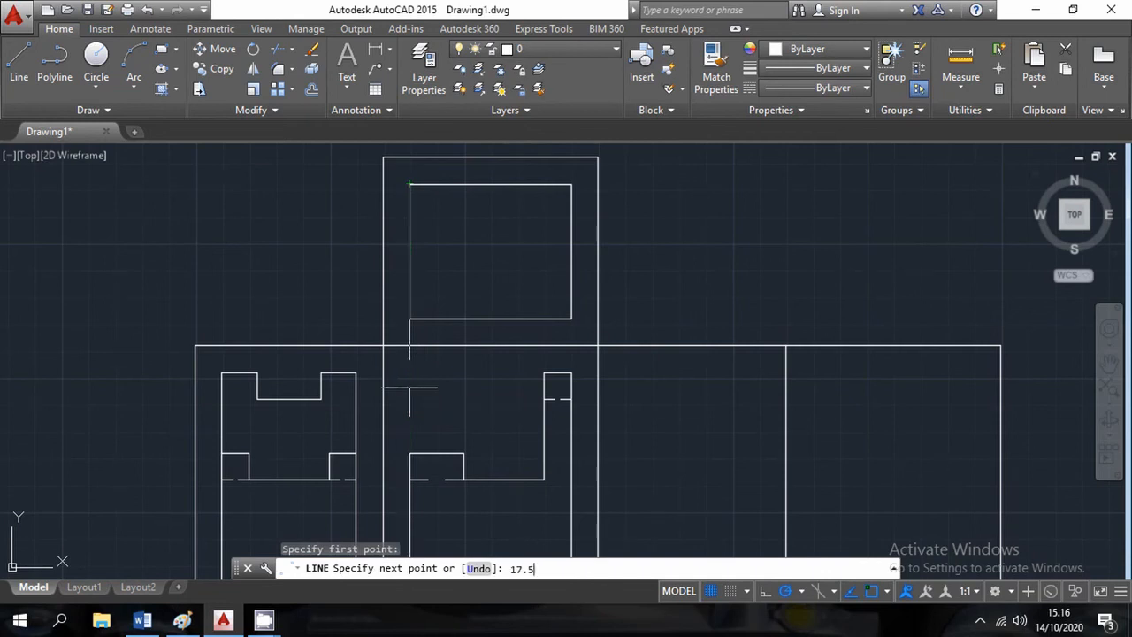
text(7.5)
key(Return)
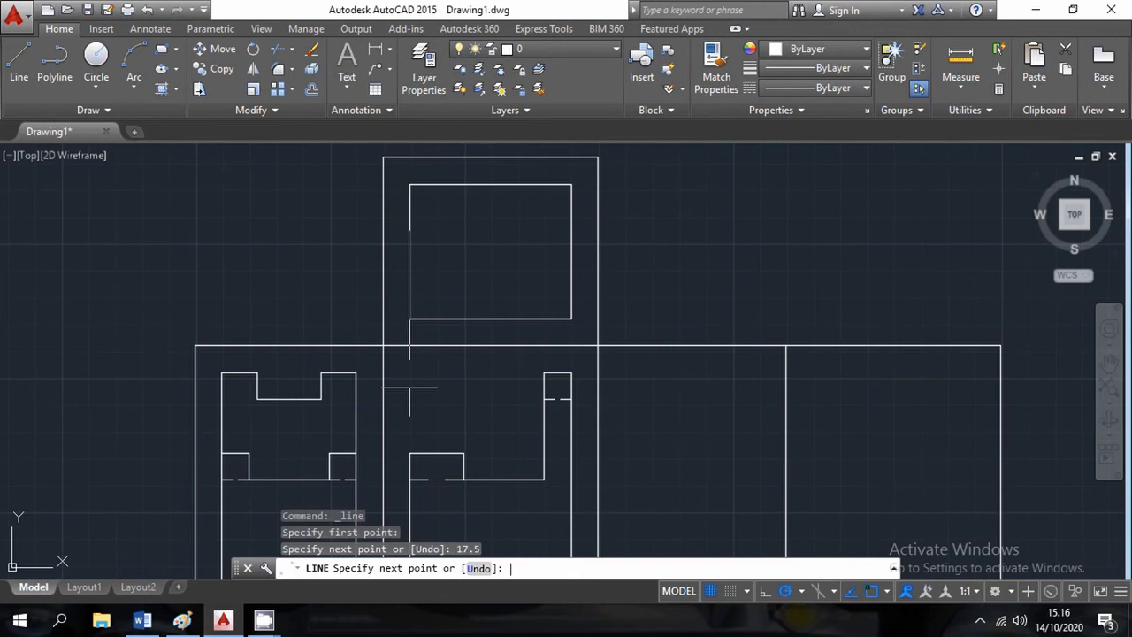
click(572, 230)
key(Escape)
Step: Delete the 17.5 helper line along the rectangle's left edge
click(405, 172)
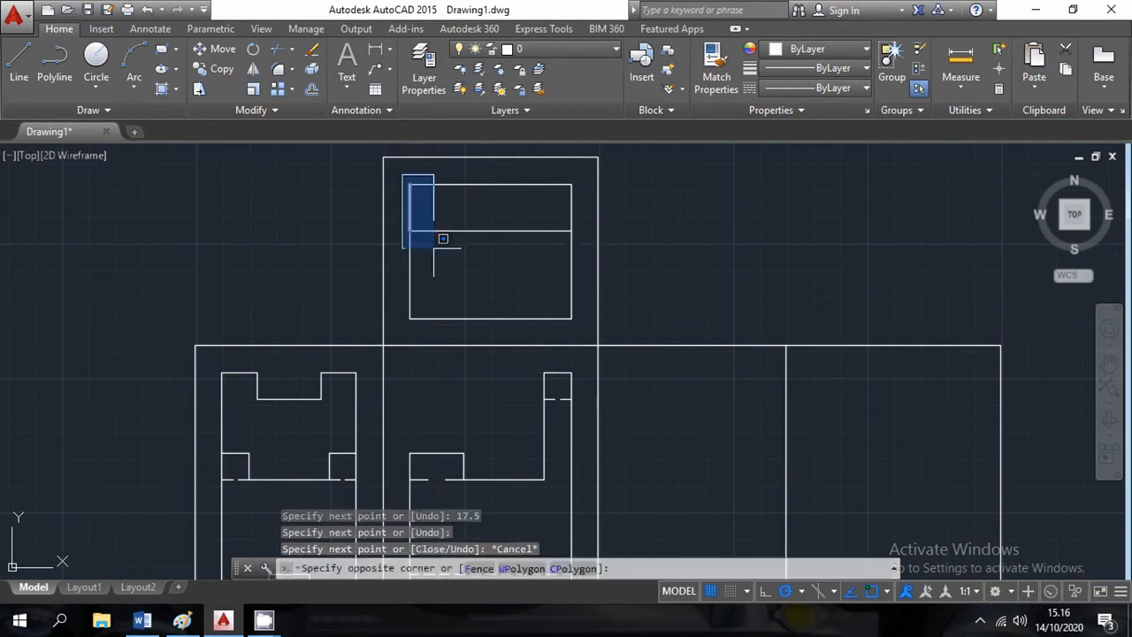
click(441, 241)
key(Delete)
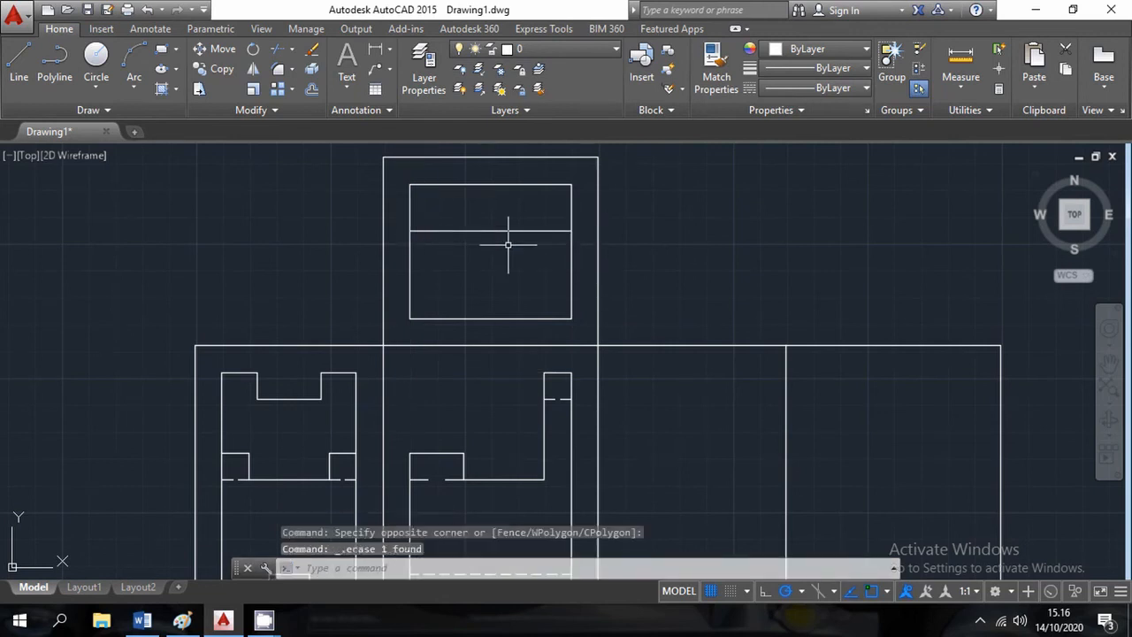
Step: Mirror the horizontal line inside the upper frame's rectangle about the rectangle's horizontal centreline, keeping the original
scroll(513, 244, up, 2)
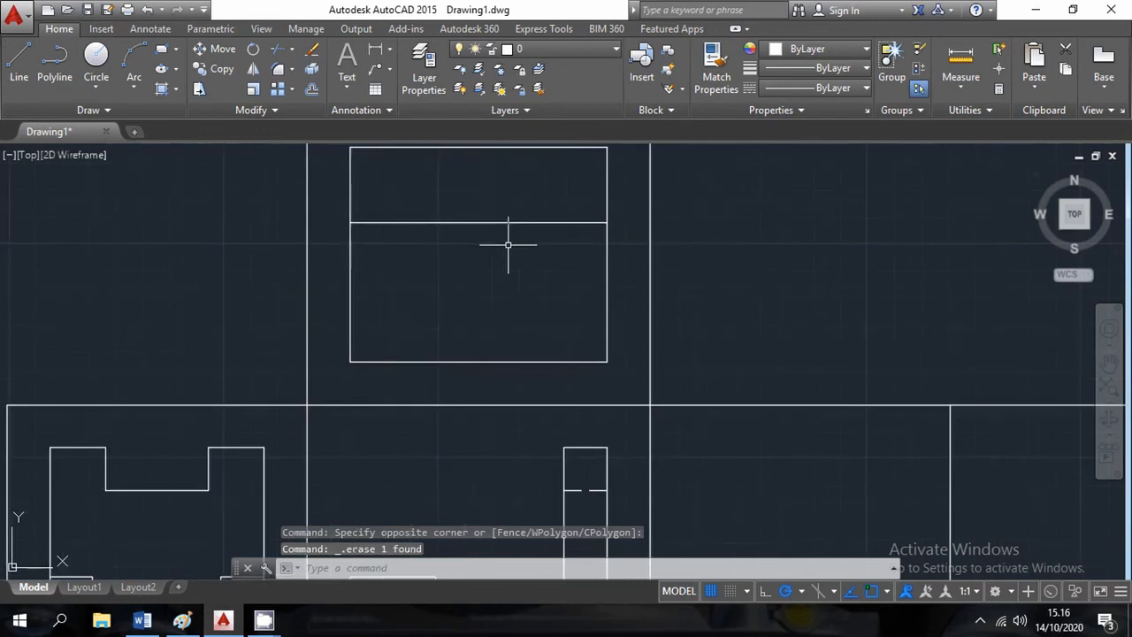
click(461, 222)
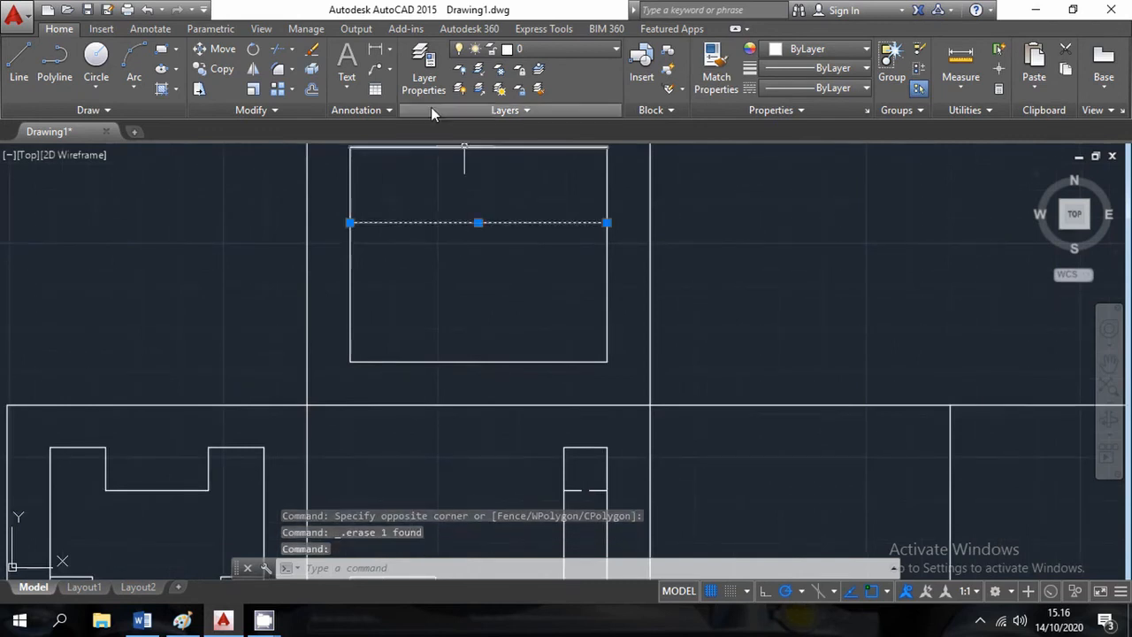
click(254, 69)
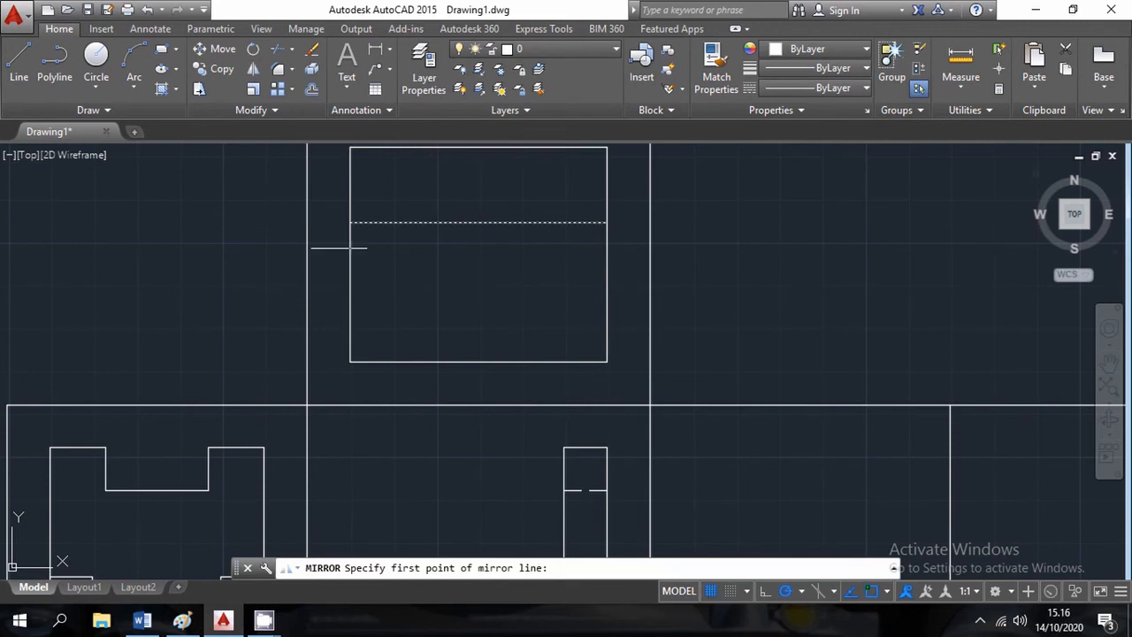
click(349, 254)
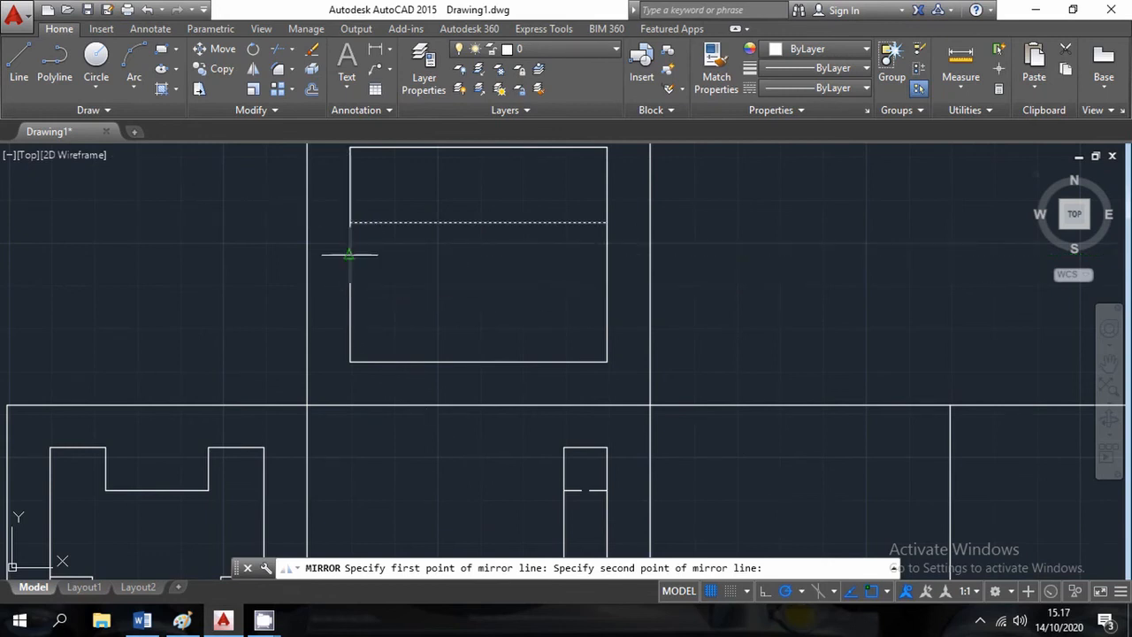
click(593, 254)
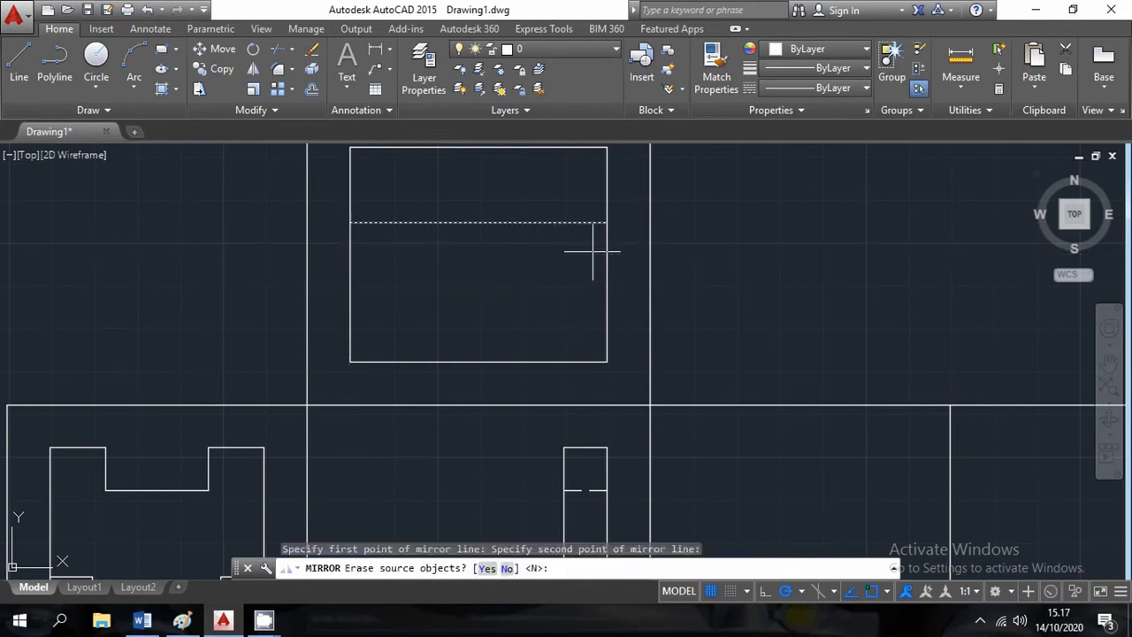
key(Return)
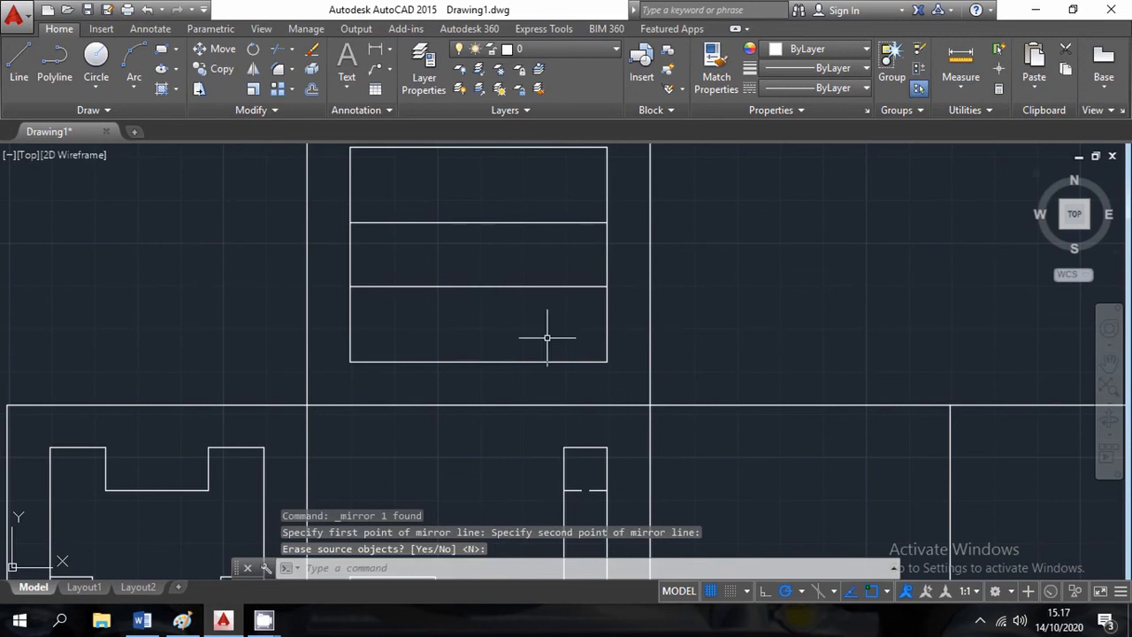
middle_drag(547, 337, 534, 384)
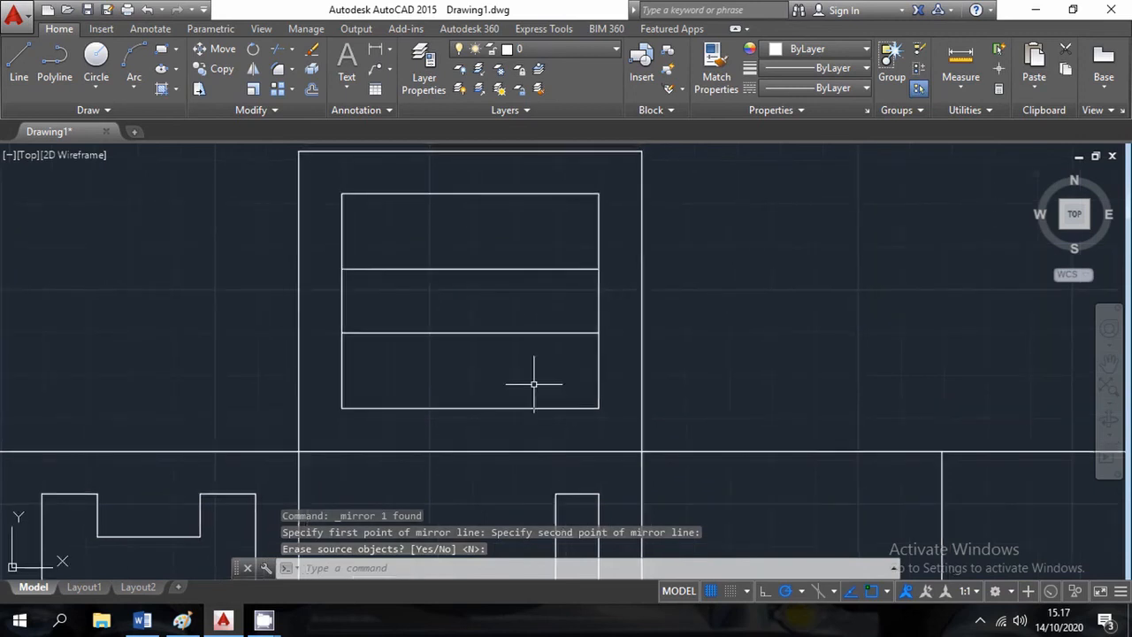
scroll(536, 398, down, 2)
middle_drag(538, 417, 523, 348)
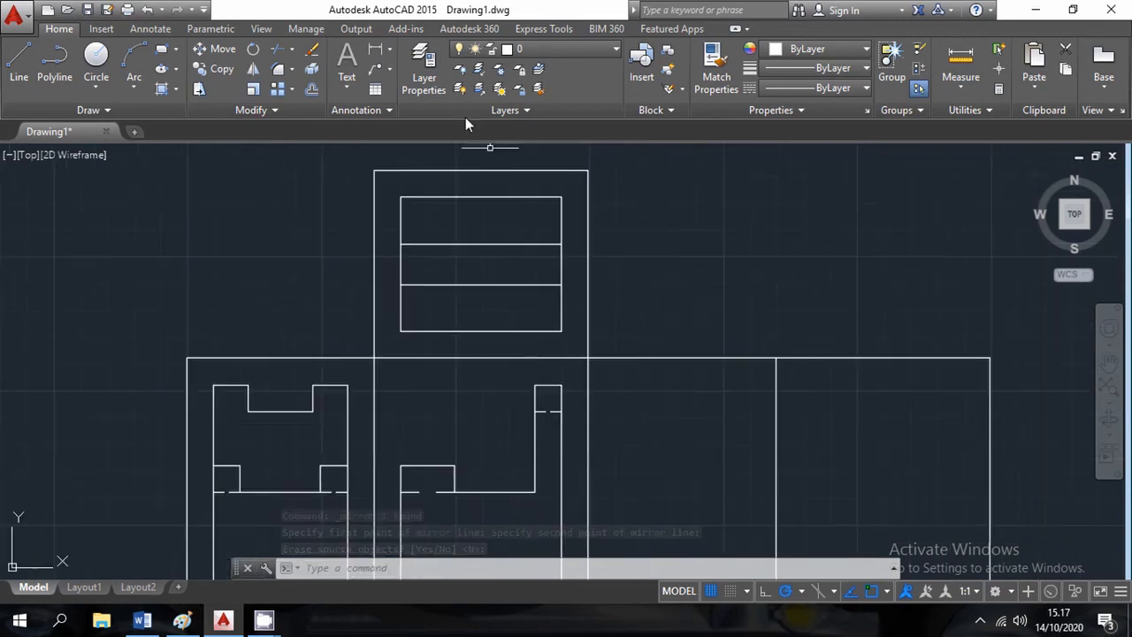
Step: Draw a vertical line from the front view's upright upper-left corner through the rectangle to its upper edge, and delete the part beneath the rectangle
click(19, 62)
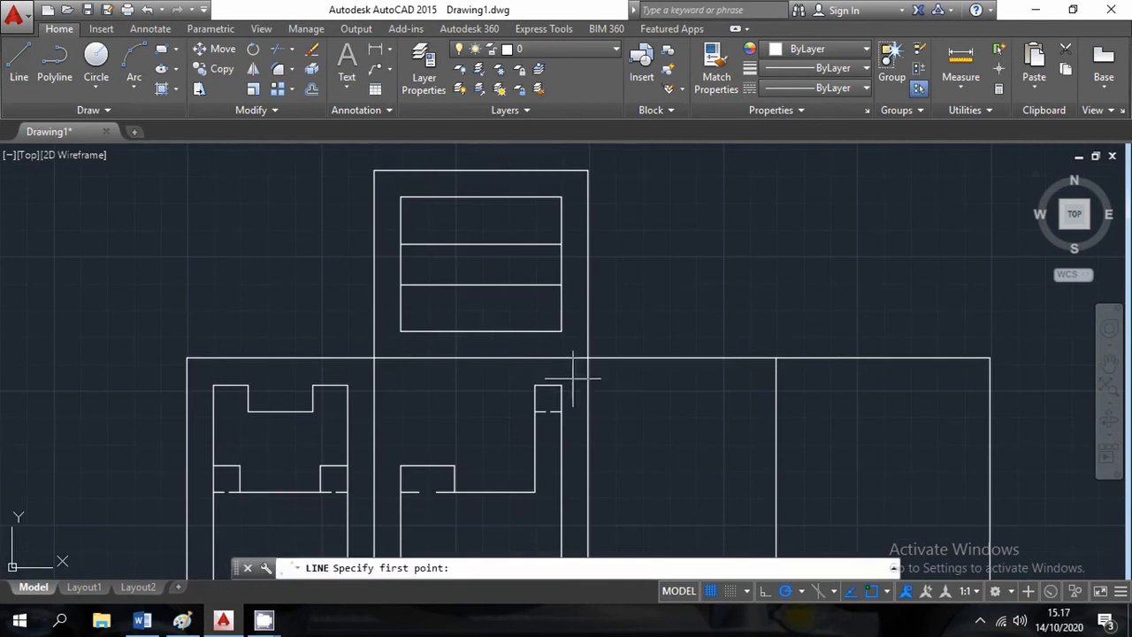
click(534, 385)
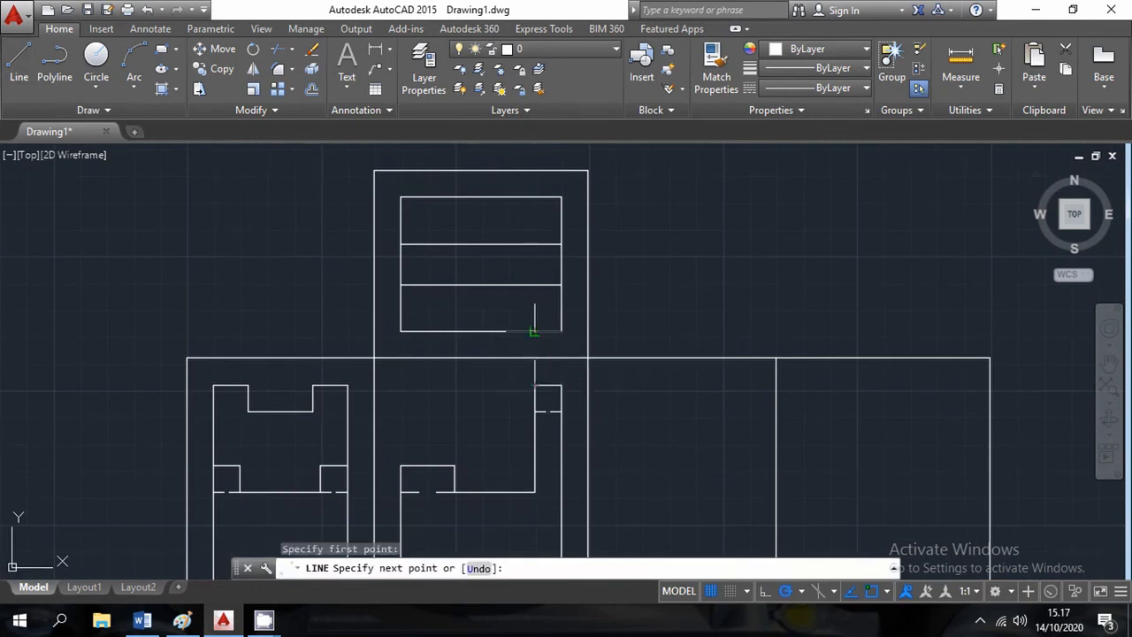
click(535, 196)
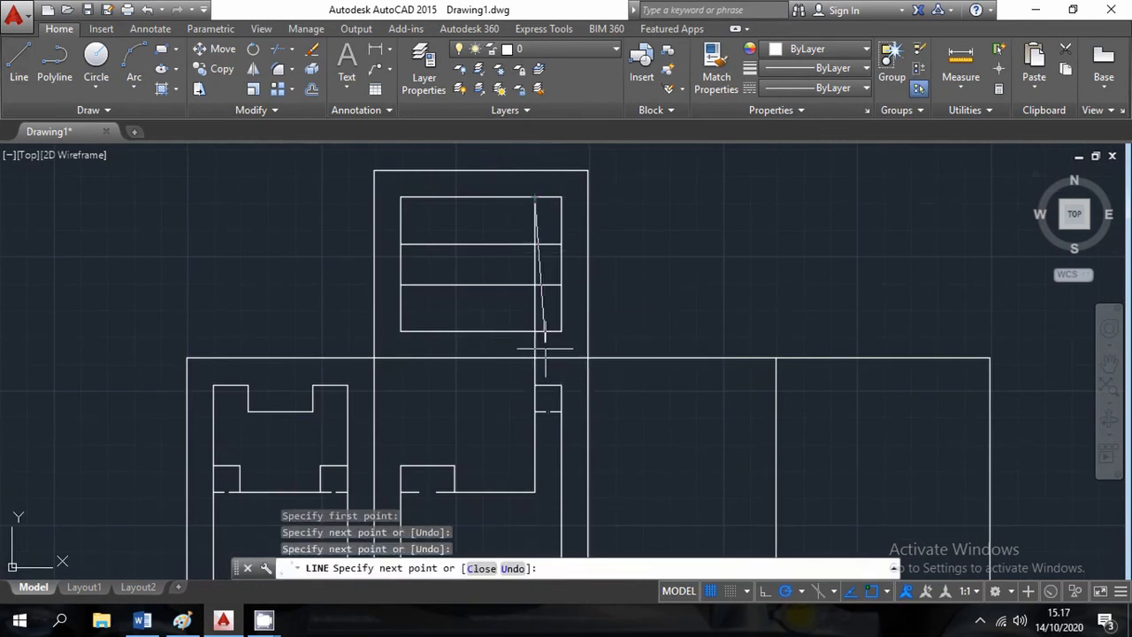
key(Escape)
scroll(556, 328, up, 2)
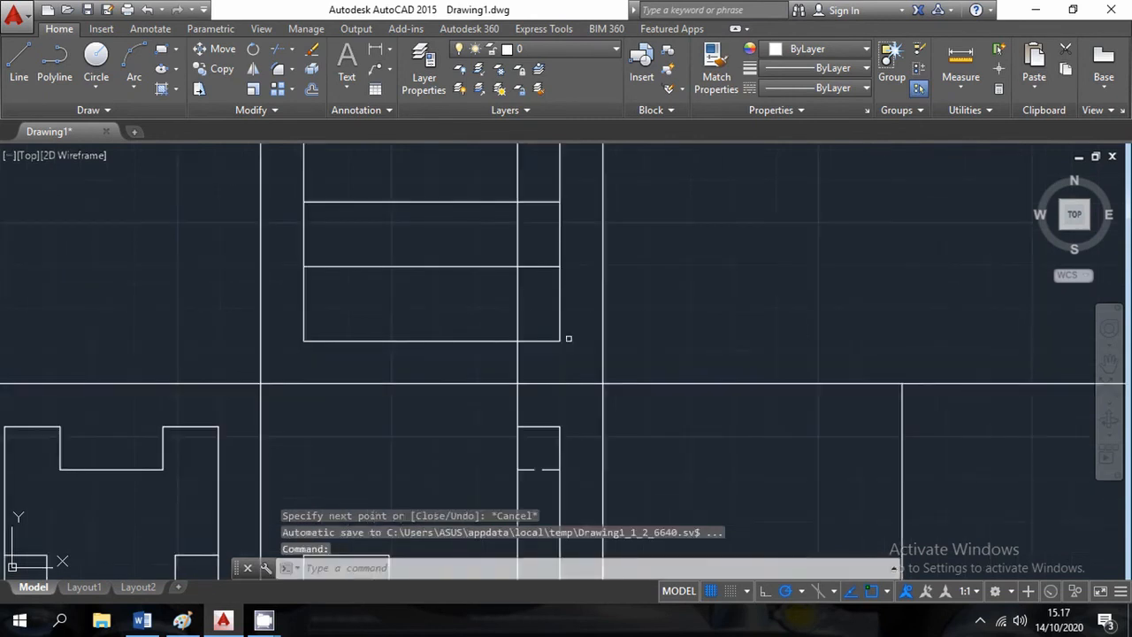
click(523, 358)
click(511, 366)
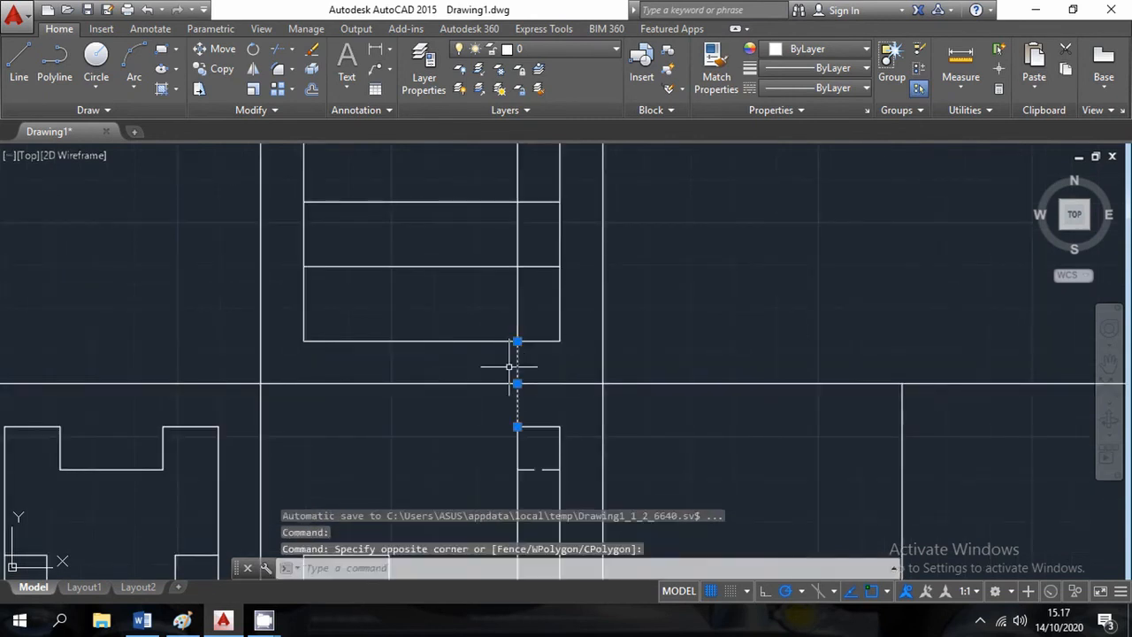
key(Delete)
middle_drag(583, 407, 567, 509)
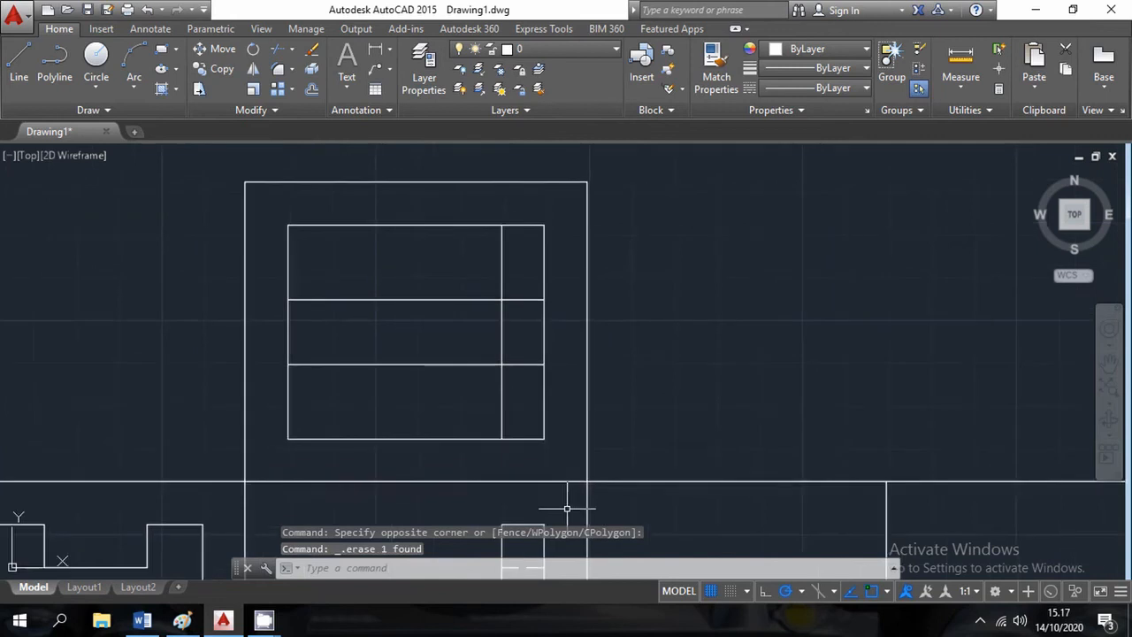
middle_drag(599, 454, 589, 336)
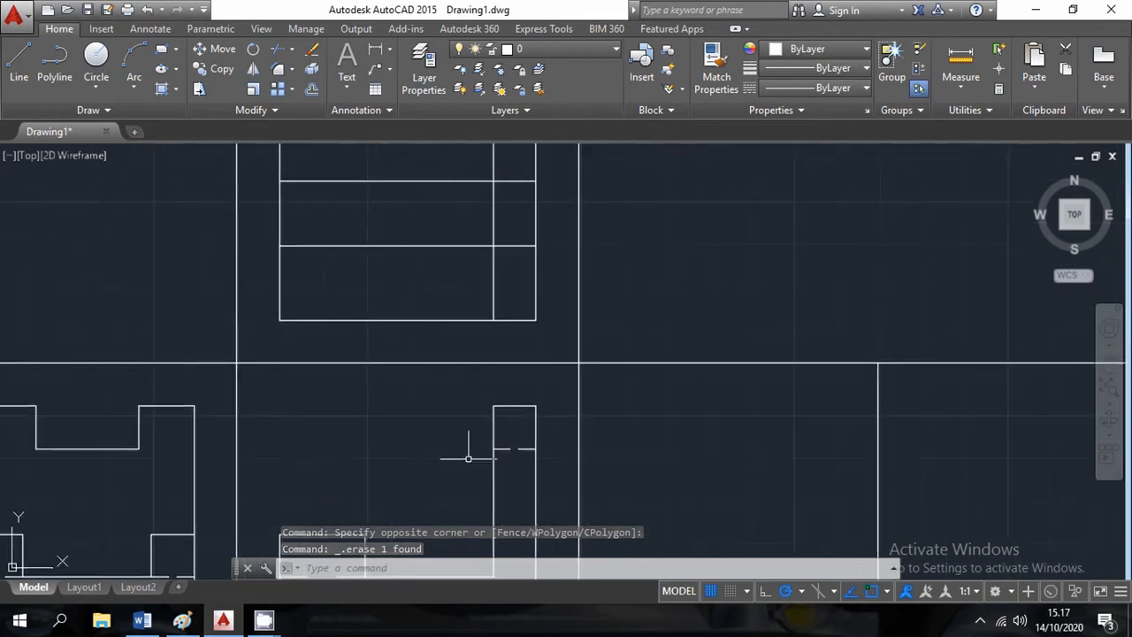
middle_drag(467, 457, 652, 430)
click(272, 418)
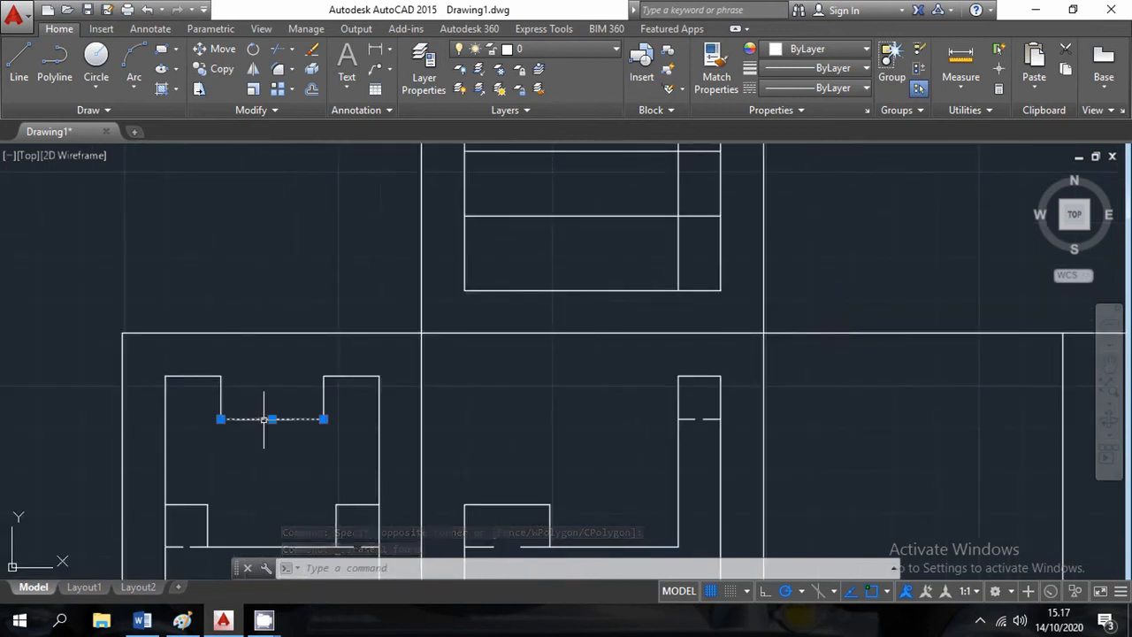
scroll(571, 441, down, 2)
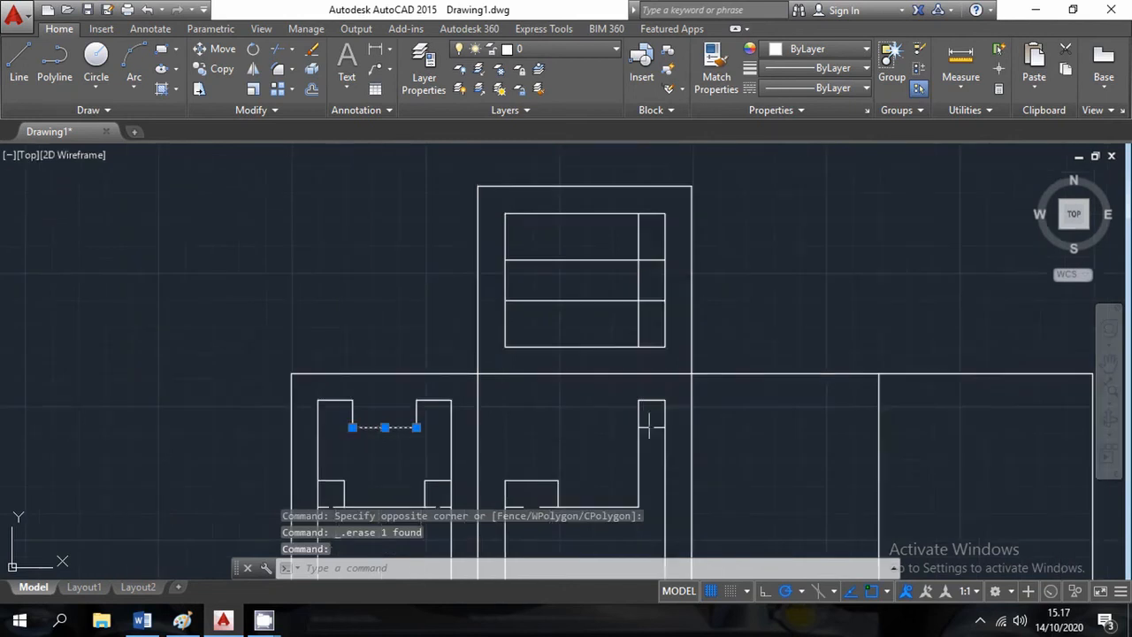
middle_drag(650, 427, 586, 484)
key(Escape)
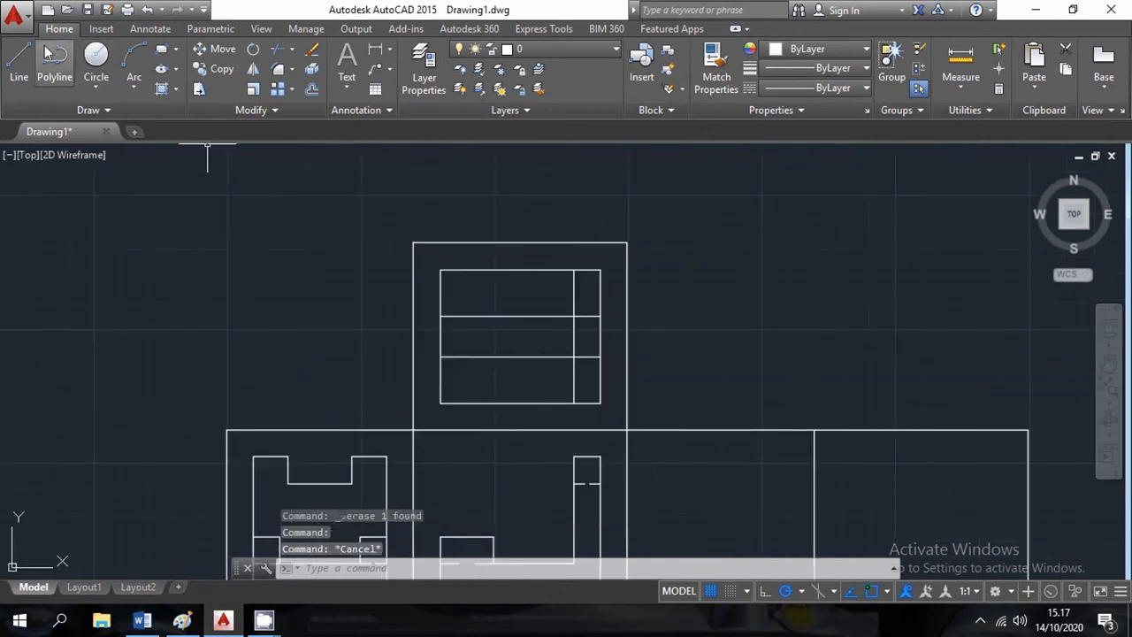
Step: Draw a helper line 12 up from the midpoint of the rectangle's inner vertical line and a horizontal line from there to the right edge
click(19, 59)
scroll(542, 293, up, 4)
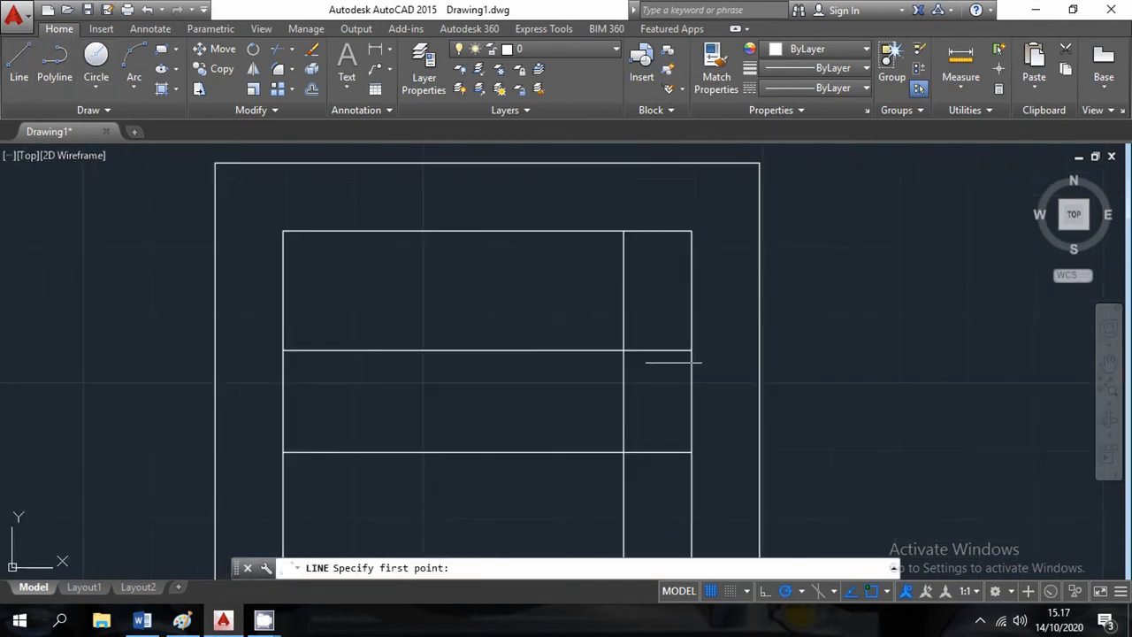
click(622, 400)
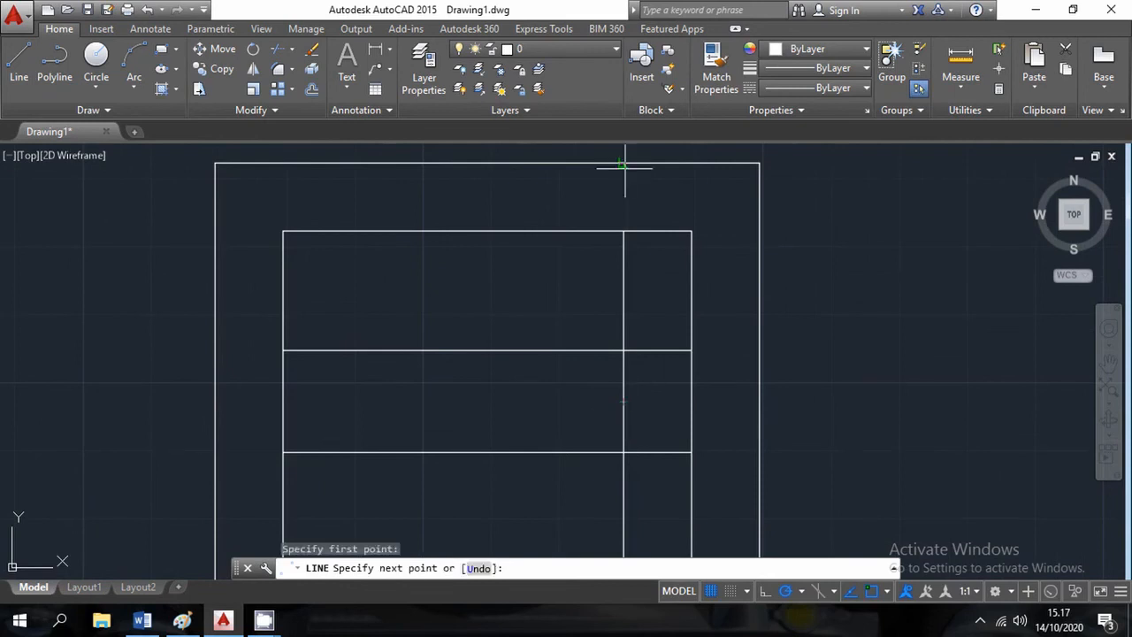
text(12)
key(Return)
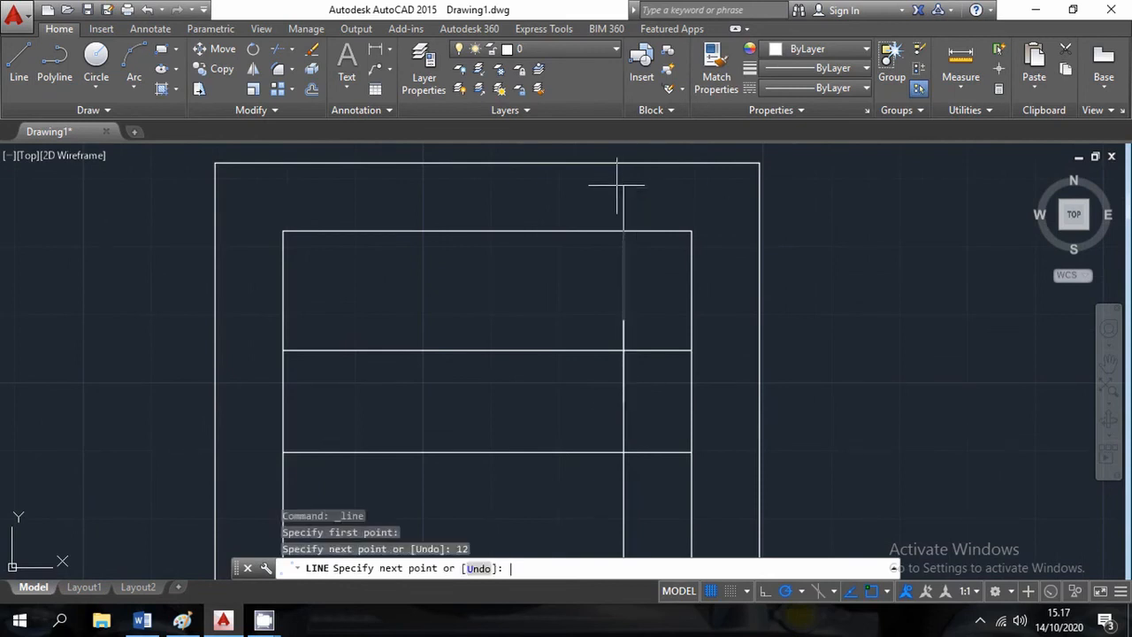
click(691, 318)
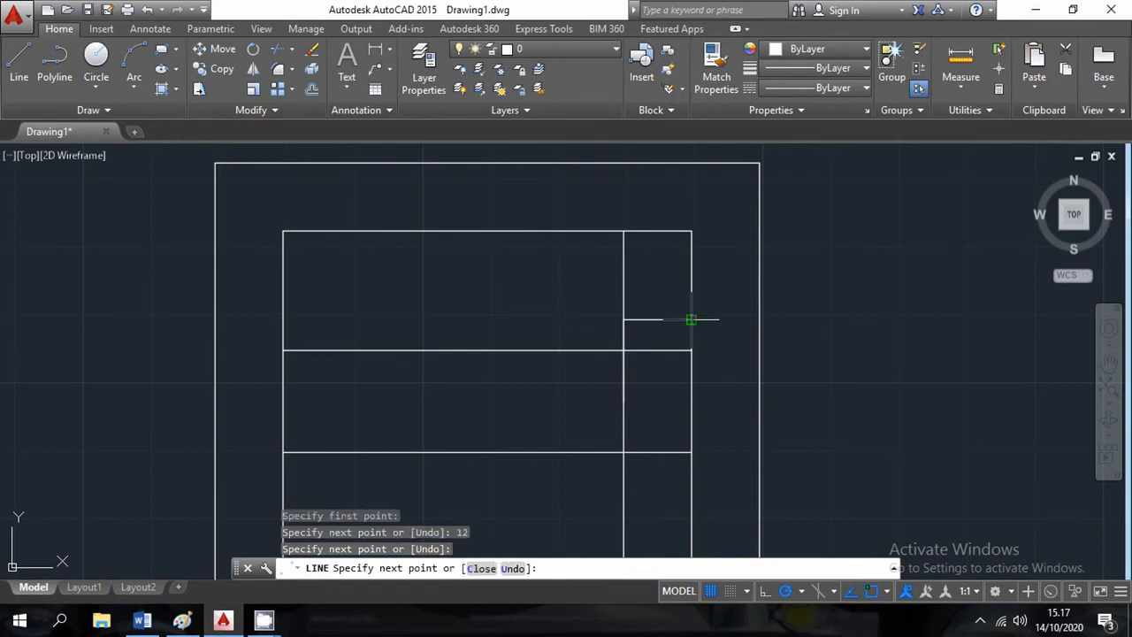
key(Escape)
Step: Delete the 12 helper line overlapping the rectangle's inner vertical line
click(571, 300)
click(659, 381)
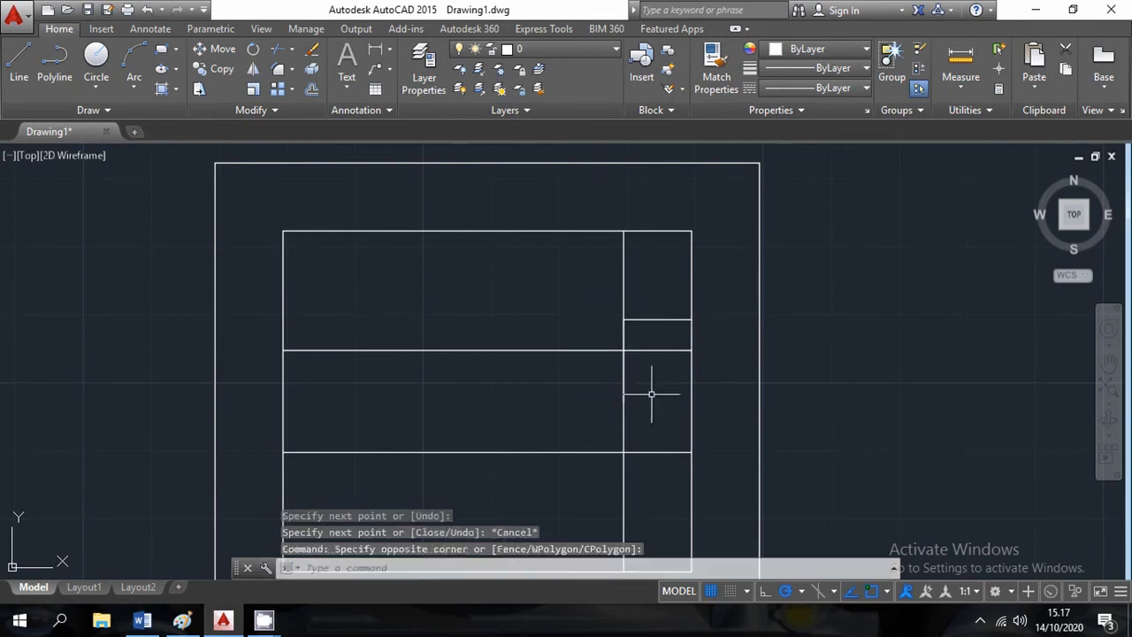
click(539, 303)
click(655, 416)
key(Delete)
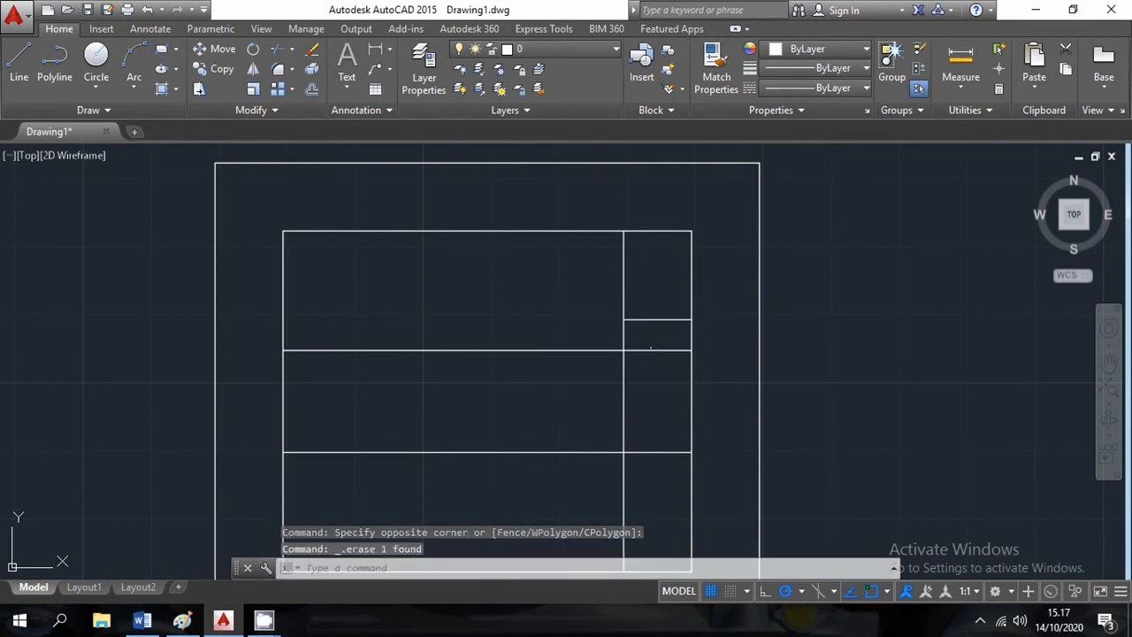
Step: Mirror the short horizontal line in the rectangle's right strip about the rectangle's horizontal centreline, keeping the original
click(654, 319)
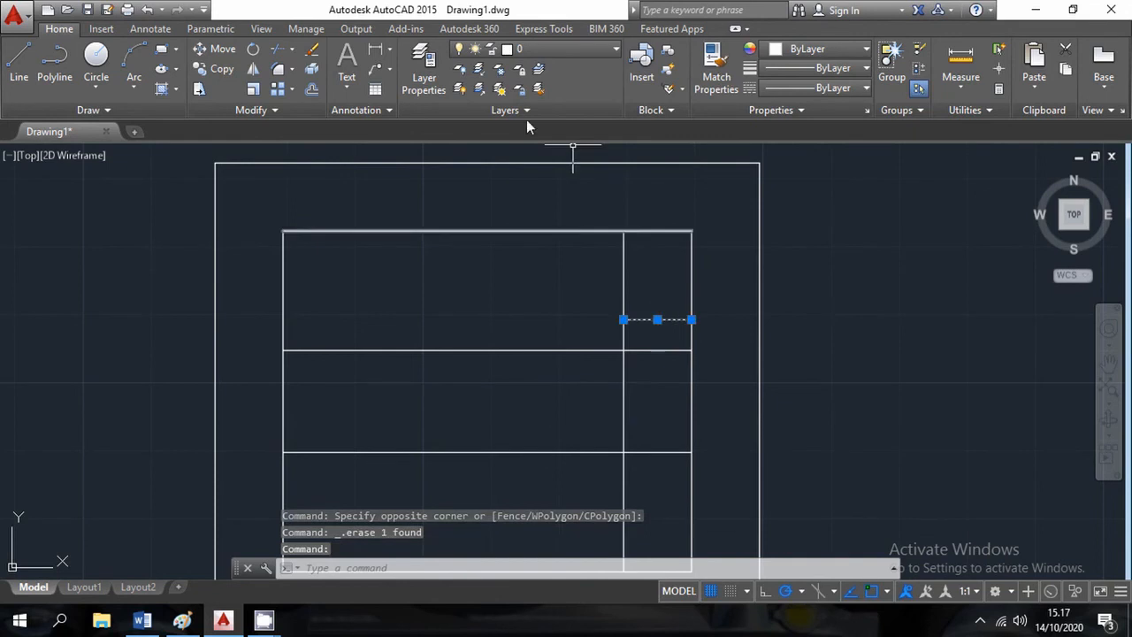
click(256, 68)
click(691, 402)
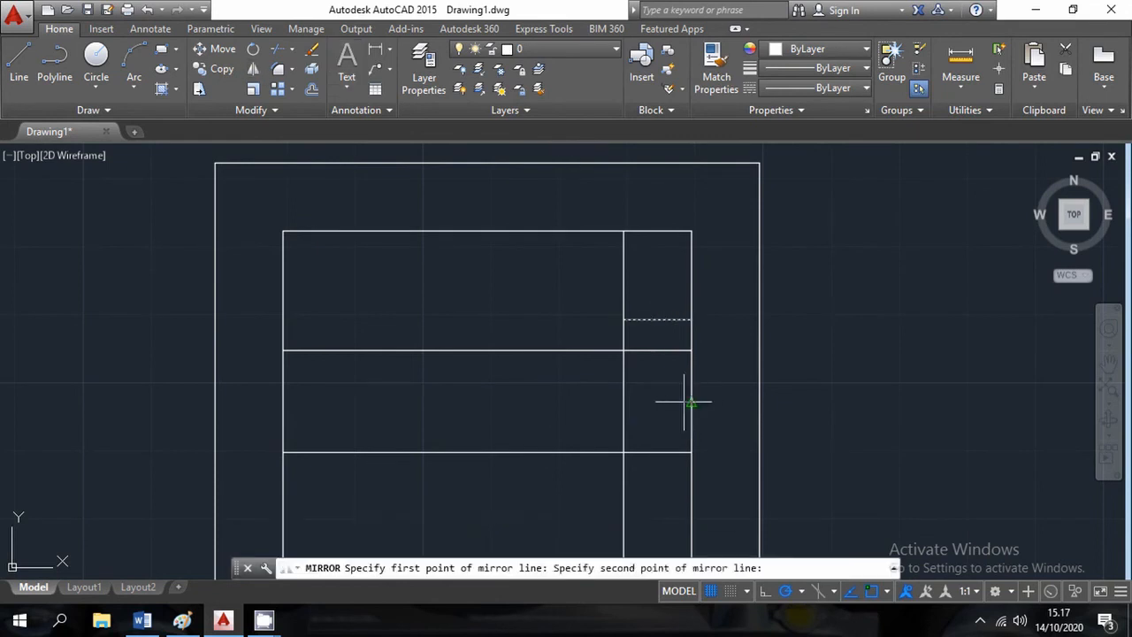
click(574, 397)
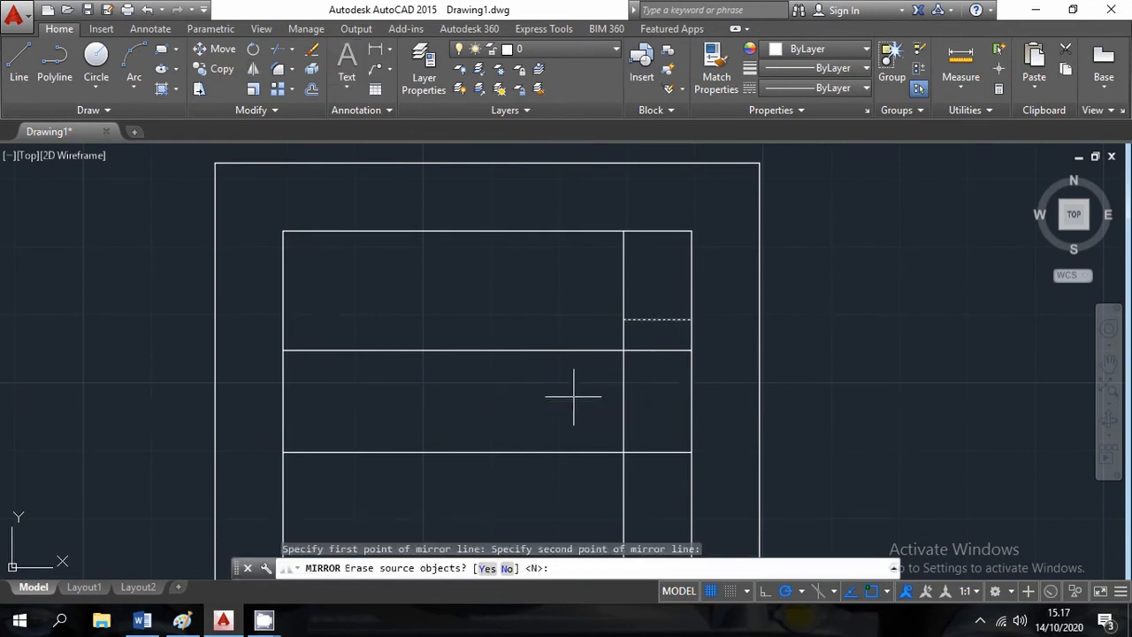
key(Return)
middle_drag(727, 399, 748, 311)
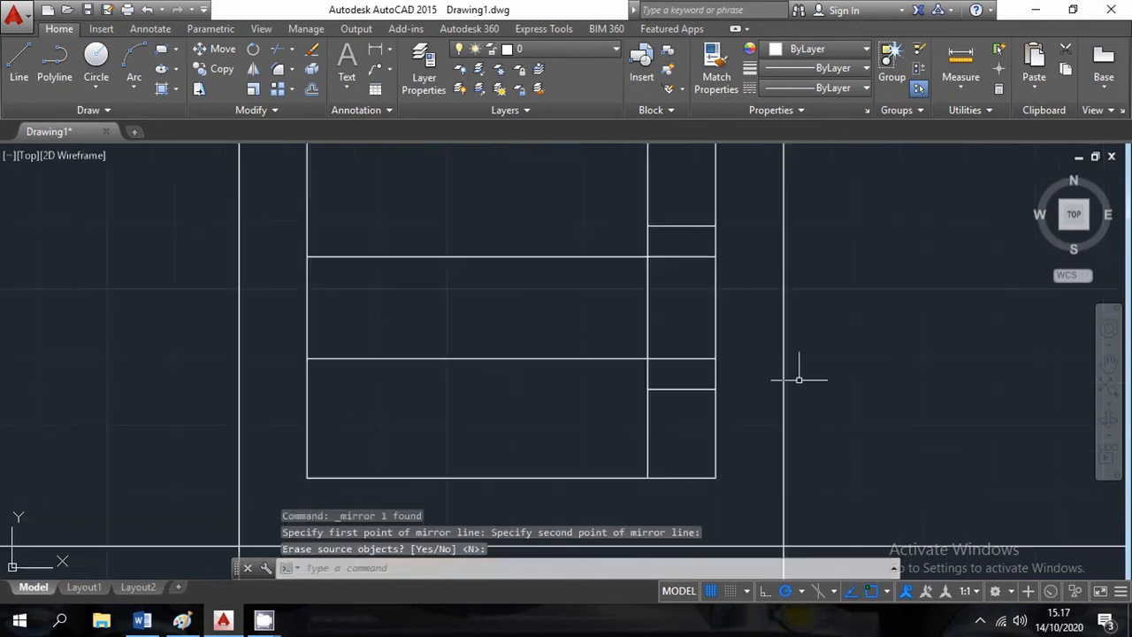
Step: Draw a vertical projection line from the front view's block upper-right corner to the lower edge of the rectangle above
scroll(659, 318, down, 2)
scroll(692, 321, down, 2)
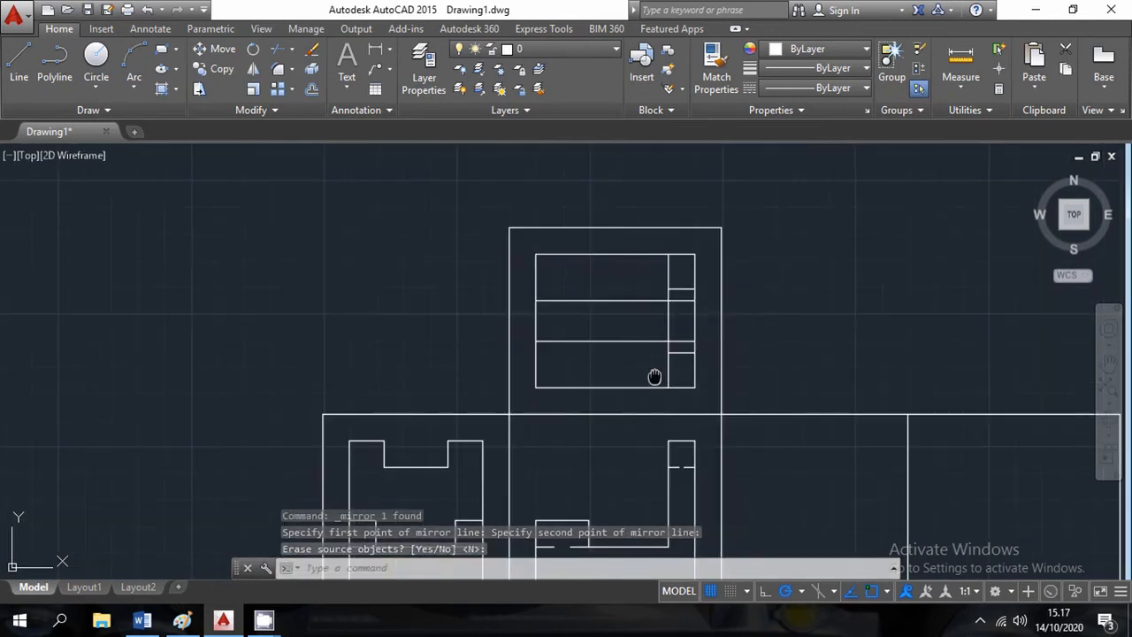
middle_drag(654, 376, 652, 255)
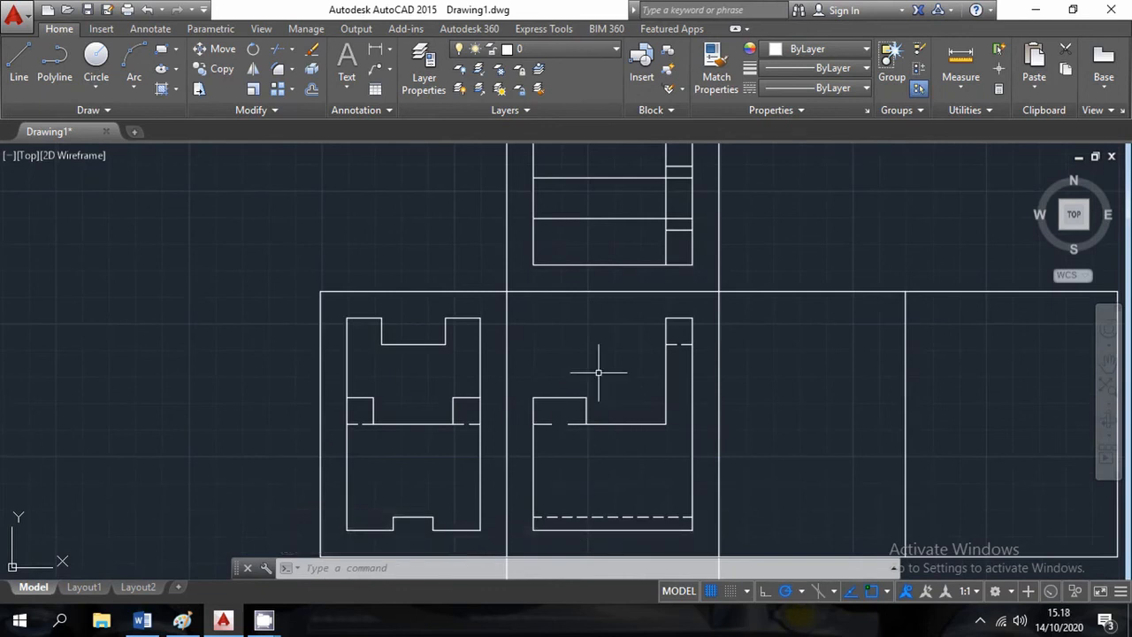
middle_drag(598, 373, 579, 490)
click(19, 62)
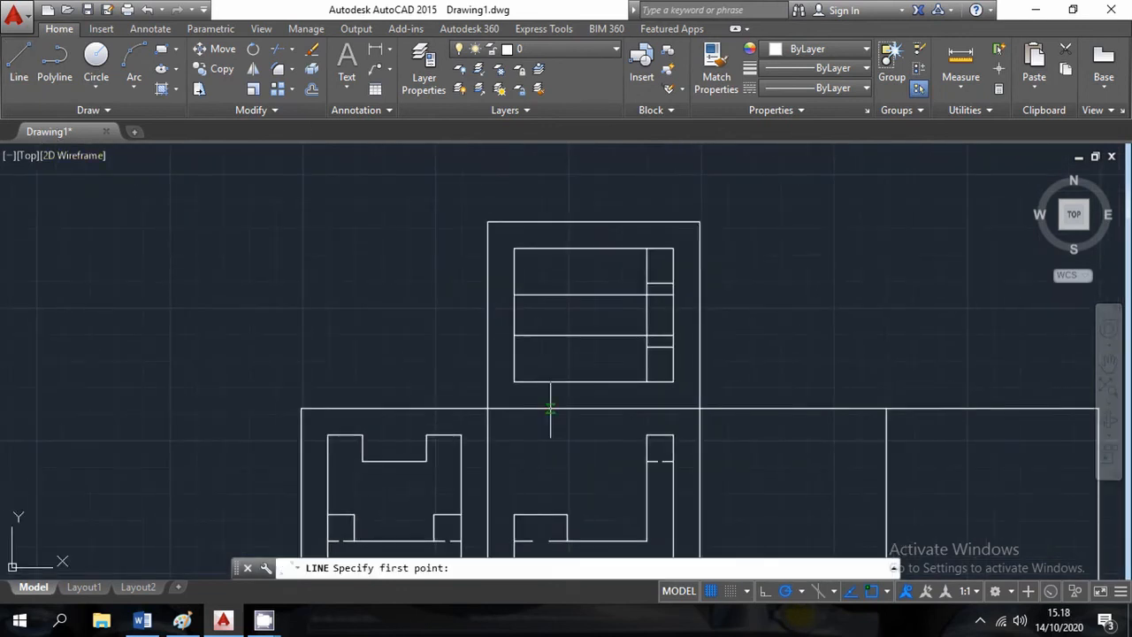
click(567, 514)
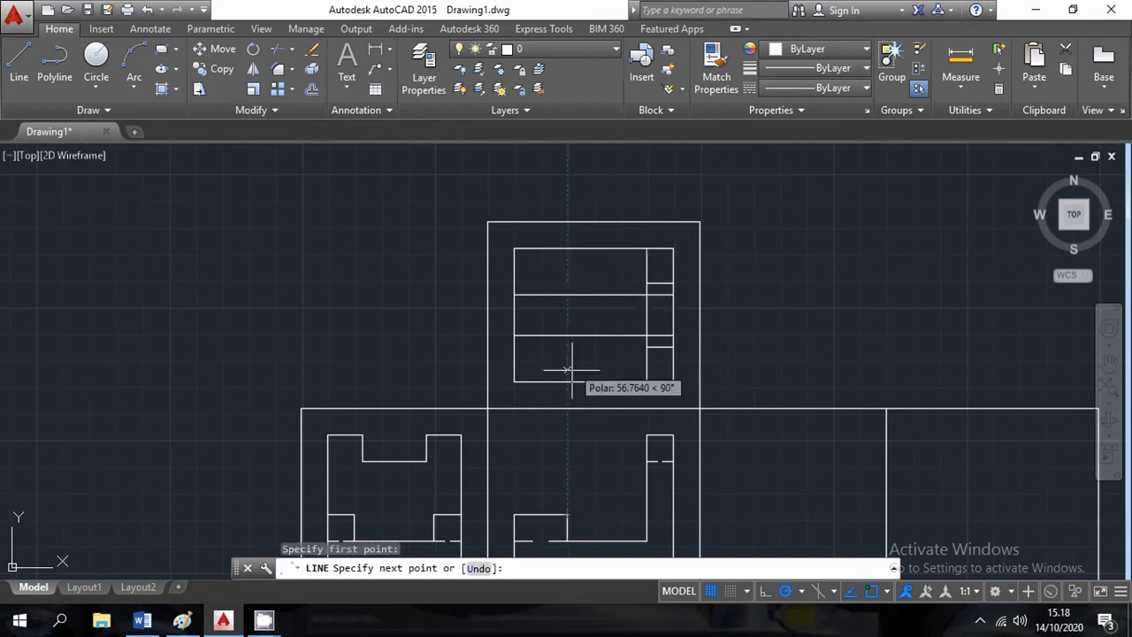
scroll(565, 362, up, 4)
scroll(557, 389, down, 2)
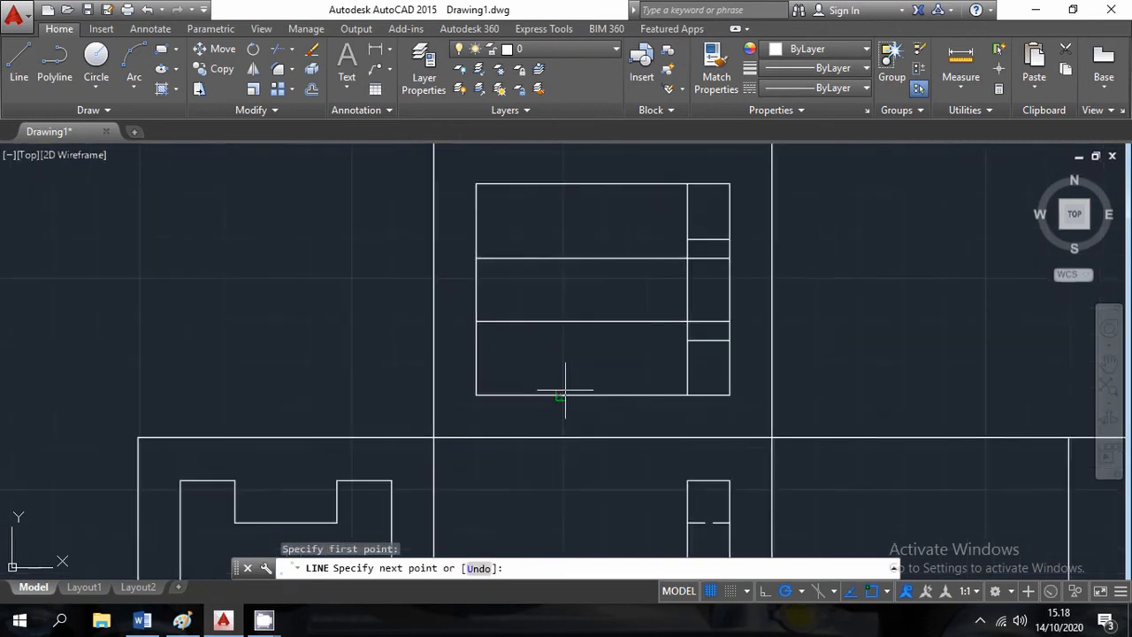
click(559, 395)
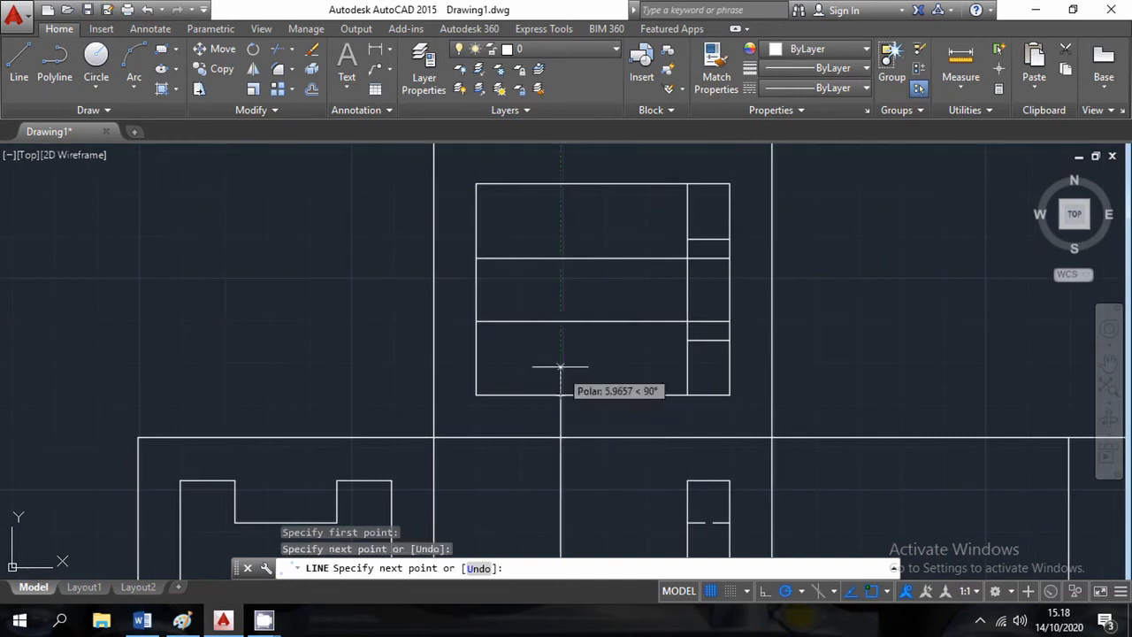
Step: Continue the line 10 up and horizontally to the rectangle's left edge, and delete the projection line beneath the rectangle
text(10)
key(Return)
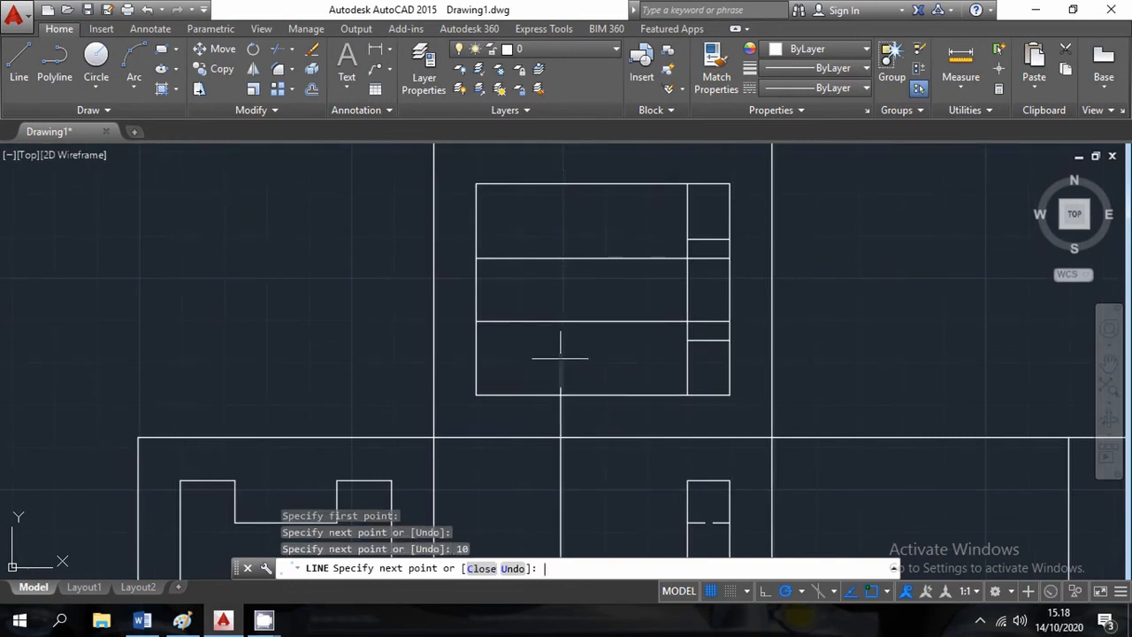
click(475, 353)
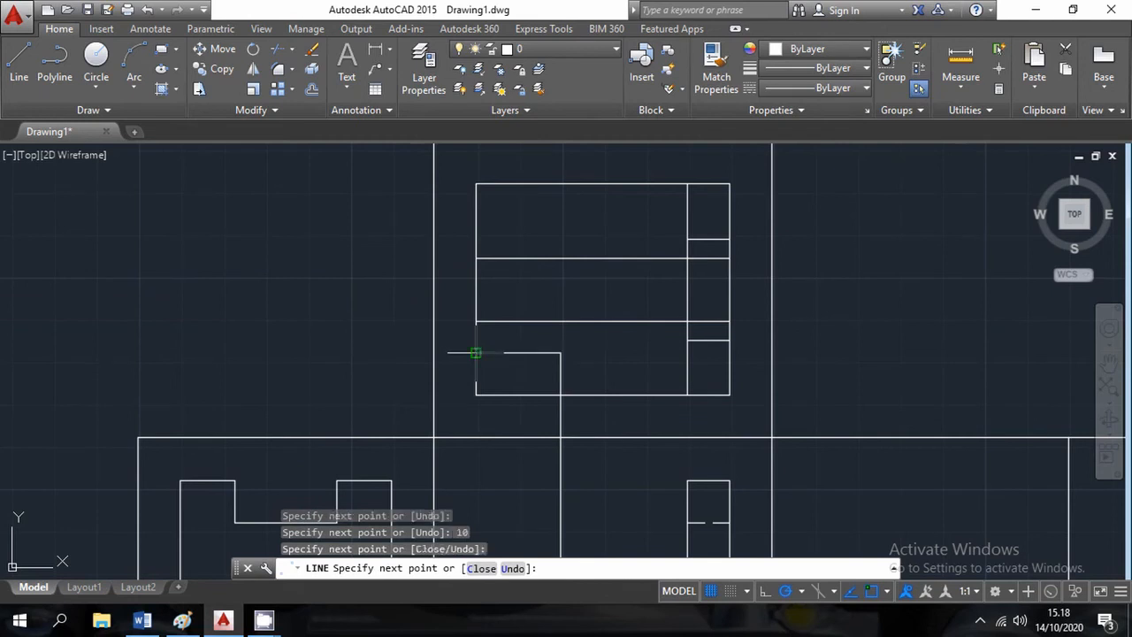
key(Escape)
click(559, 428)
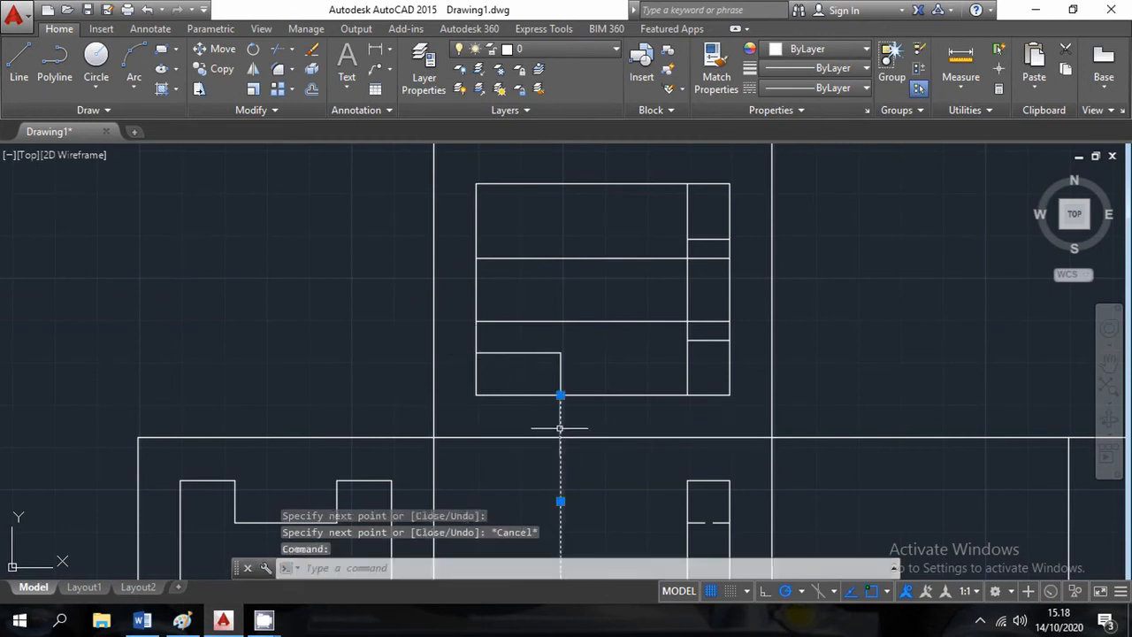
key(Delete)
Step: Mirror the two block edges in the rectangle's lower-left corner about its horizontal centreline, keeping the originals
scroll(583, 412, down, 3)
scroll(588, 353, up, 4)
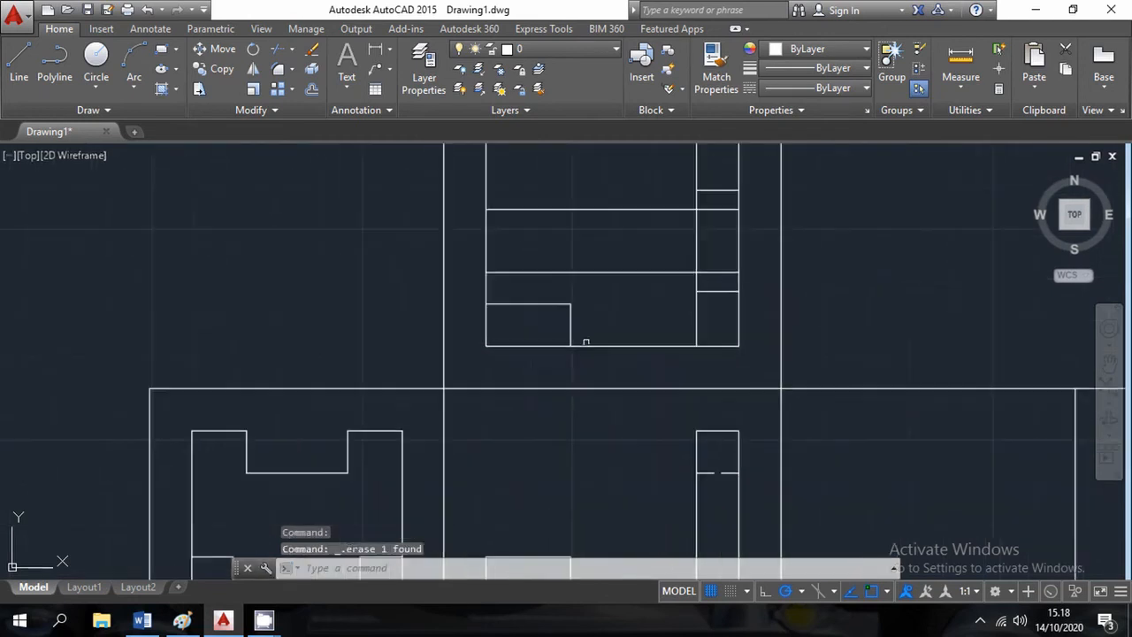
middle_drag(585, 342, 573, 453)
click(569, 459)
click(513, 419)
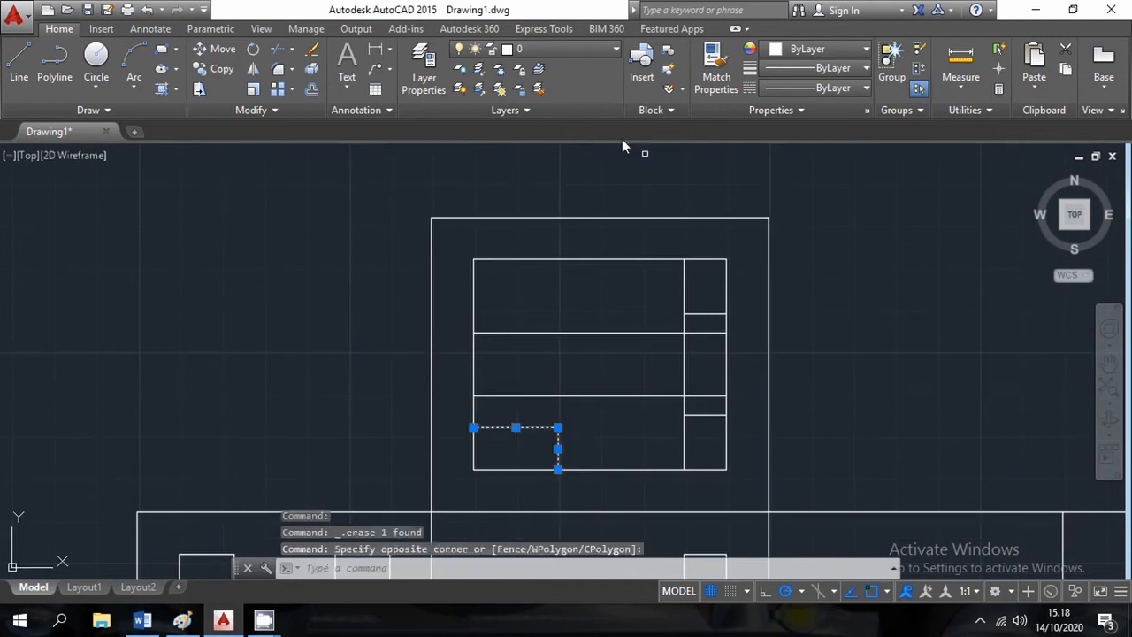
click(256, 70)
click(474, 363)
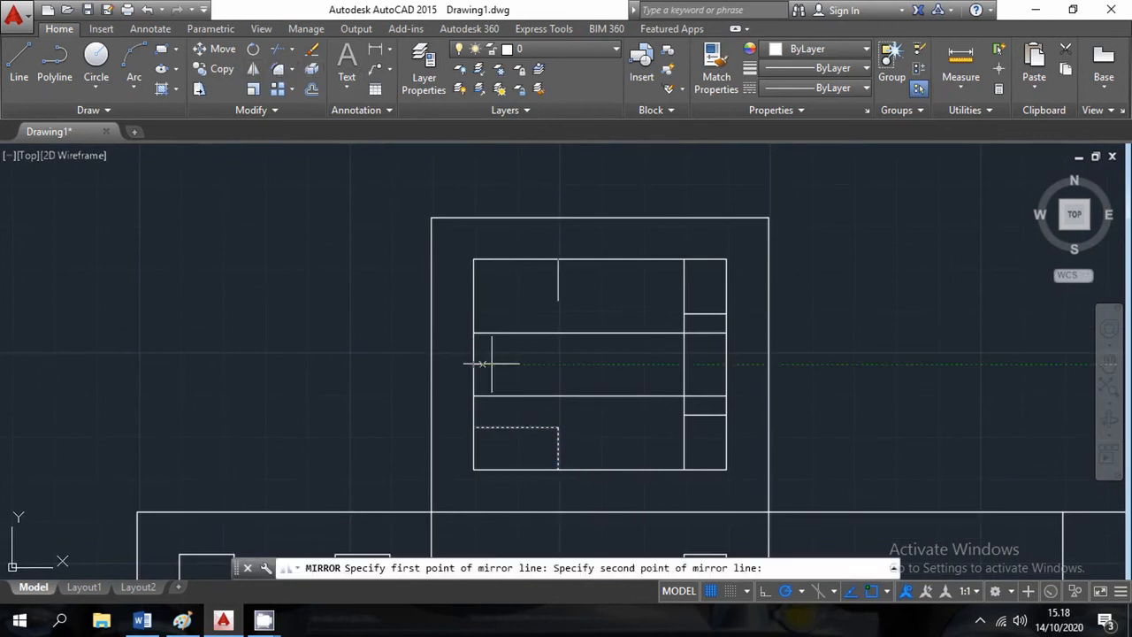
click(558, 360)
key(Return)
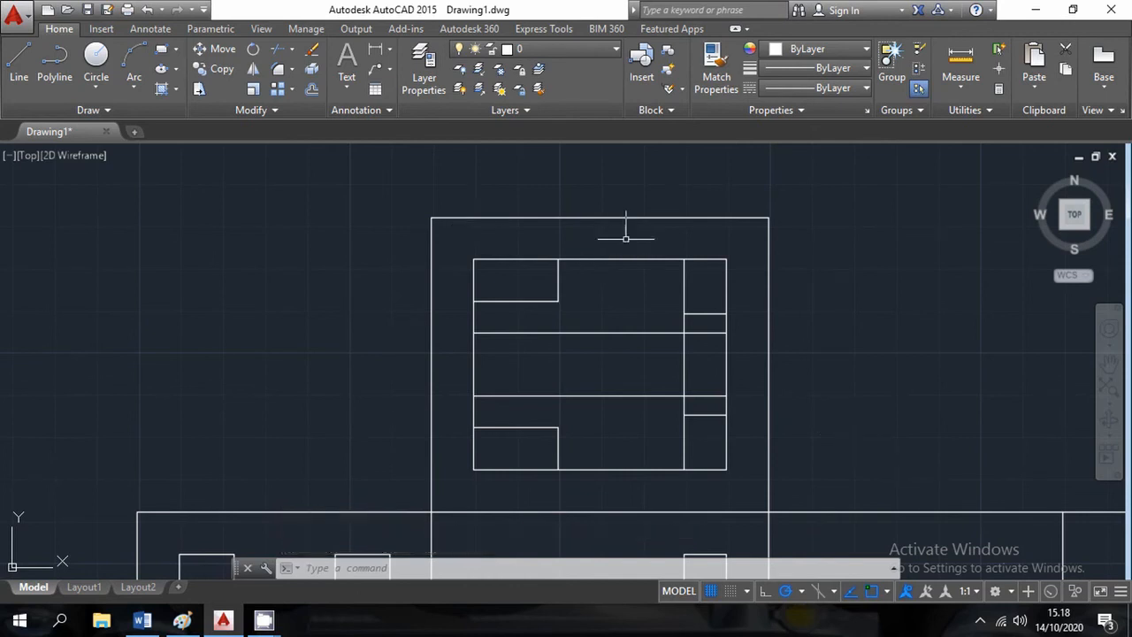
Step: Change the two long horizontal groove lines in the upper view to the DASHED linetype, checking the reference drawing in Paint
scroll(597, 398, down, 3)
scroll(630, 432, up, 3)
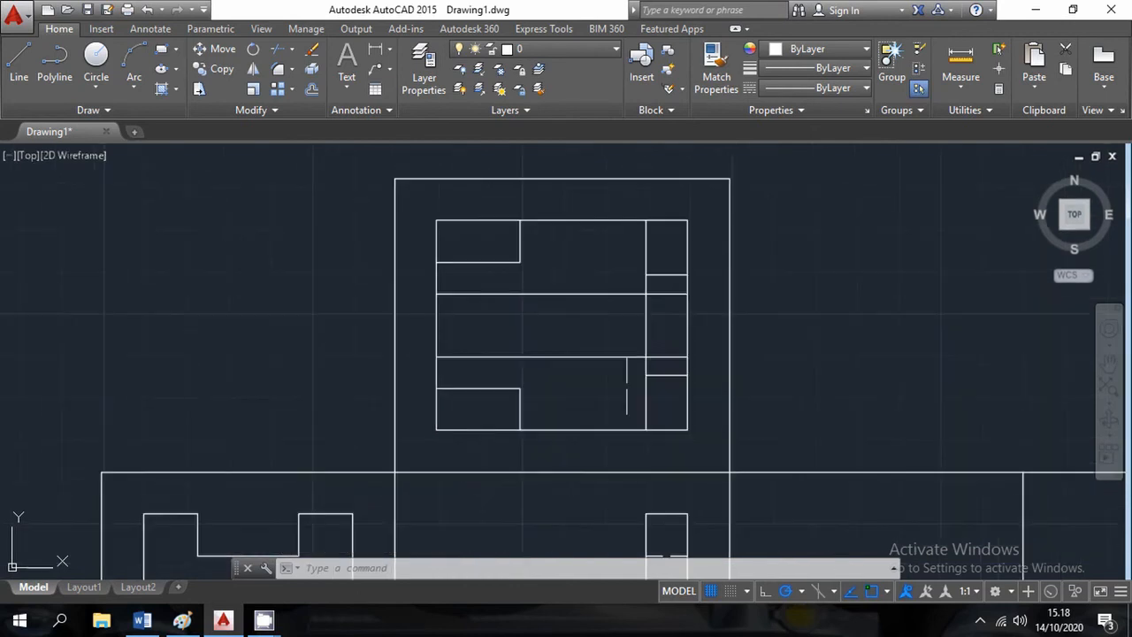
click(586, 356)
click(586, 294)
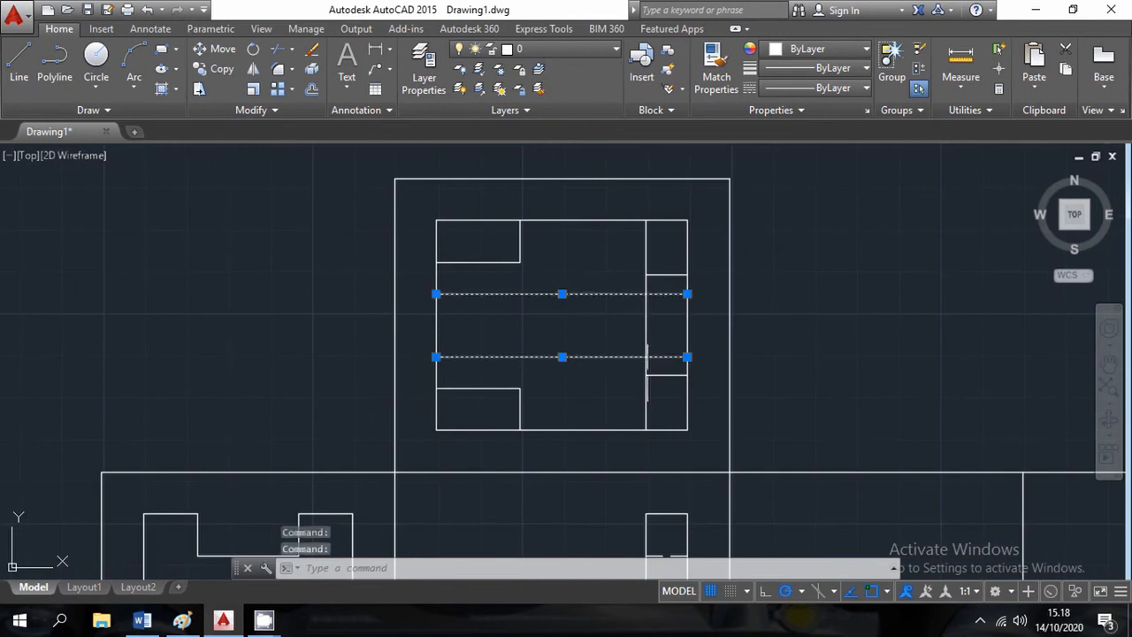
click(182, 622)
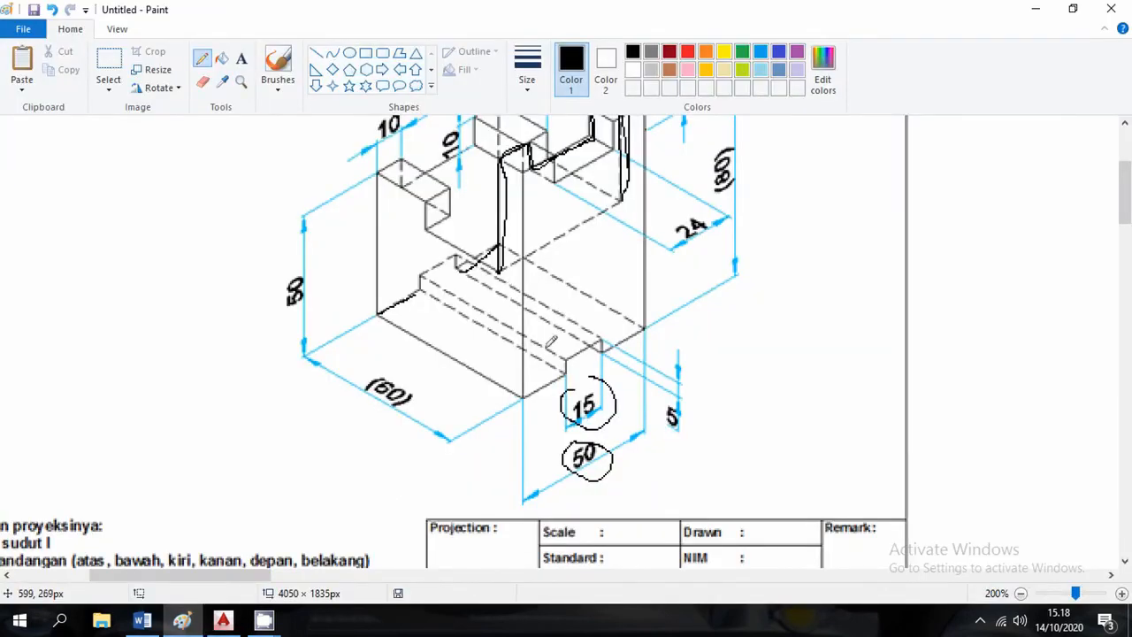
click(223, 621)
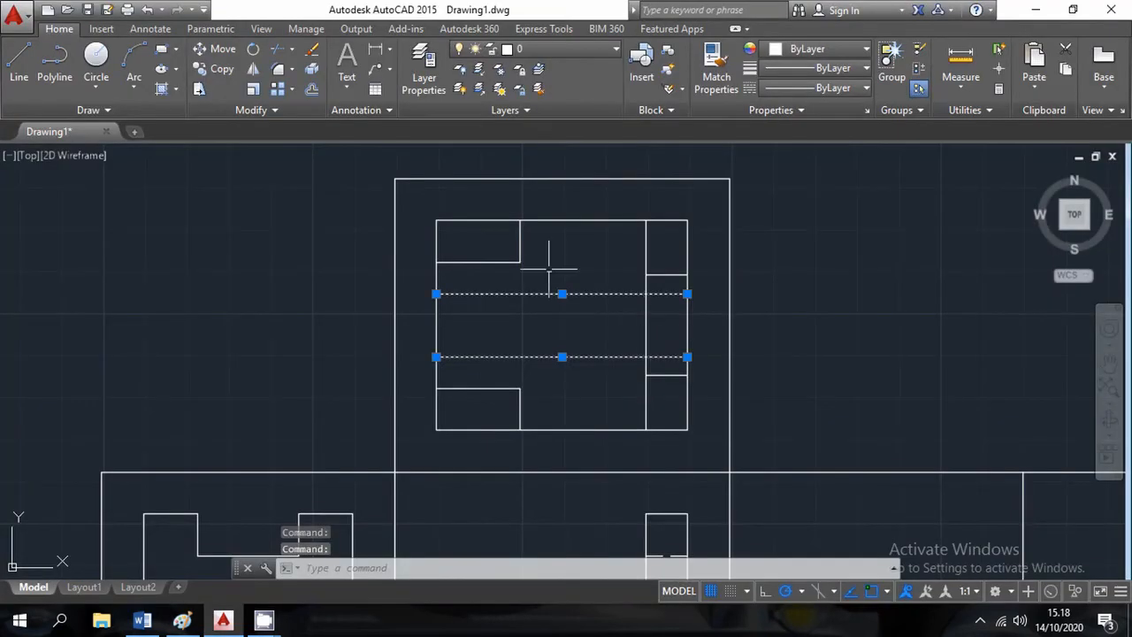
click(809, 87)
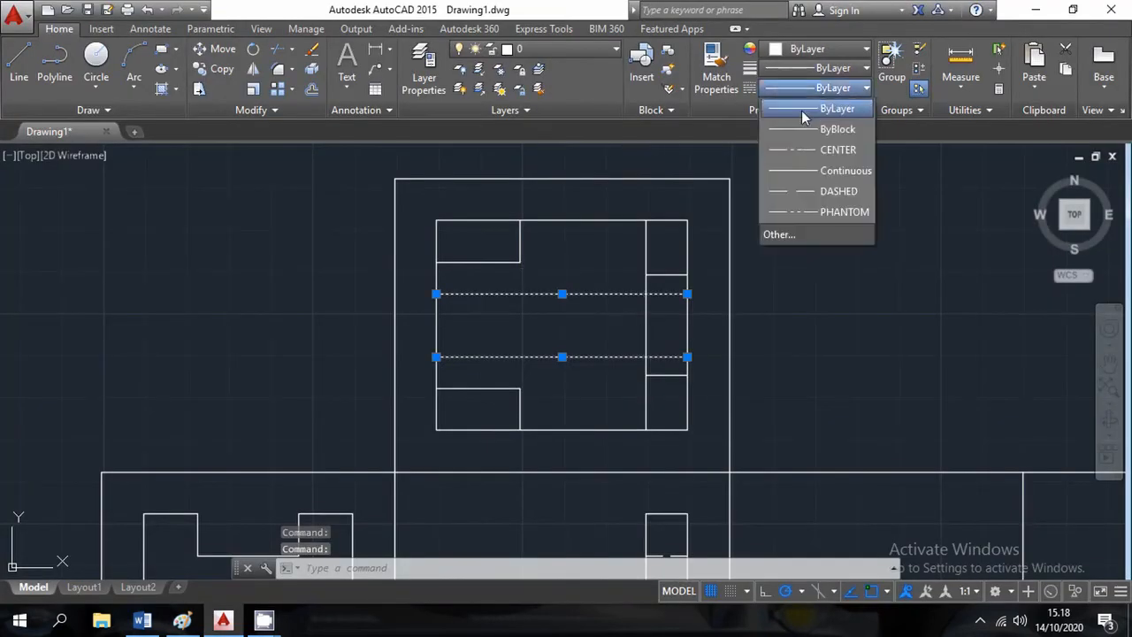
click(838, 191)
Step: Set the linetype scale of the two dashed groove lines to 0.3 and deselect them
right_click(601, 223)
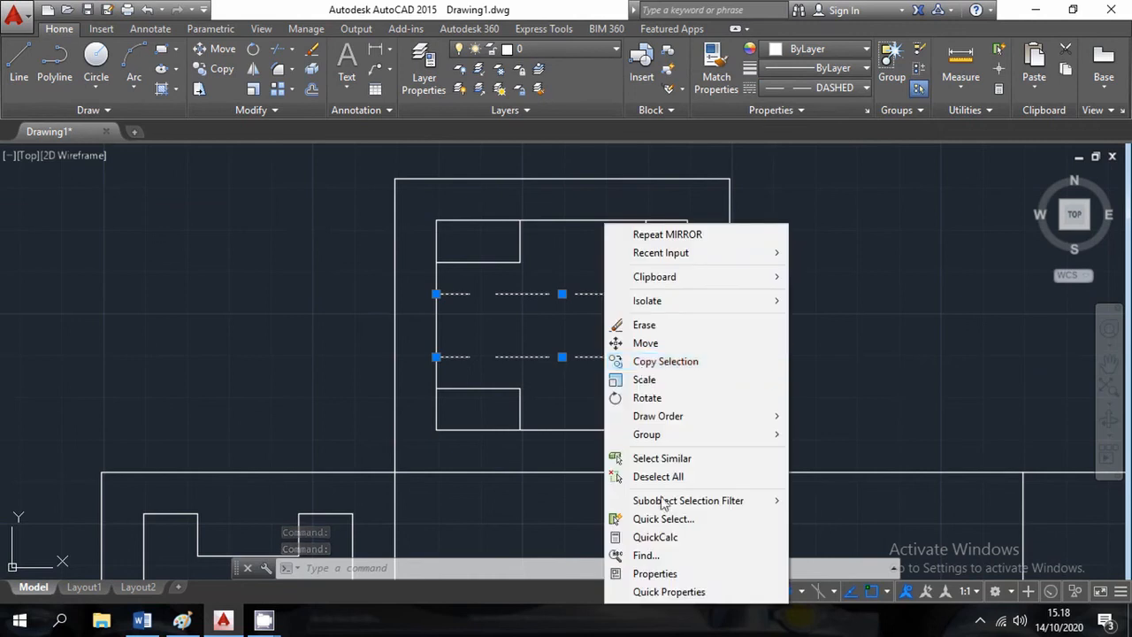
click(654, 574)
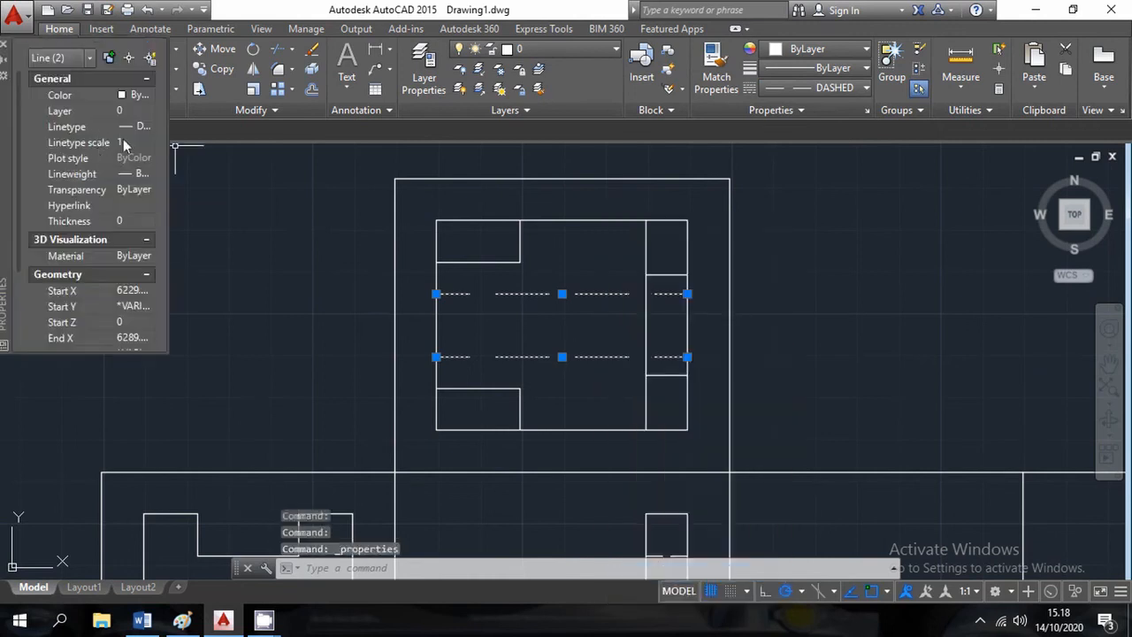
click(125, 142)
text(0.3)
key(Return)
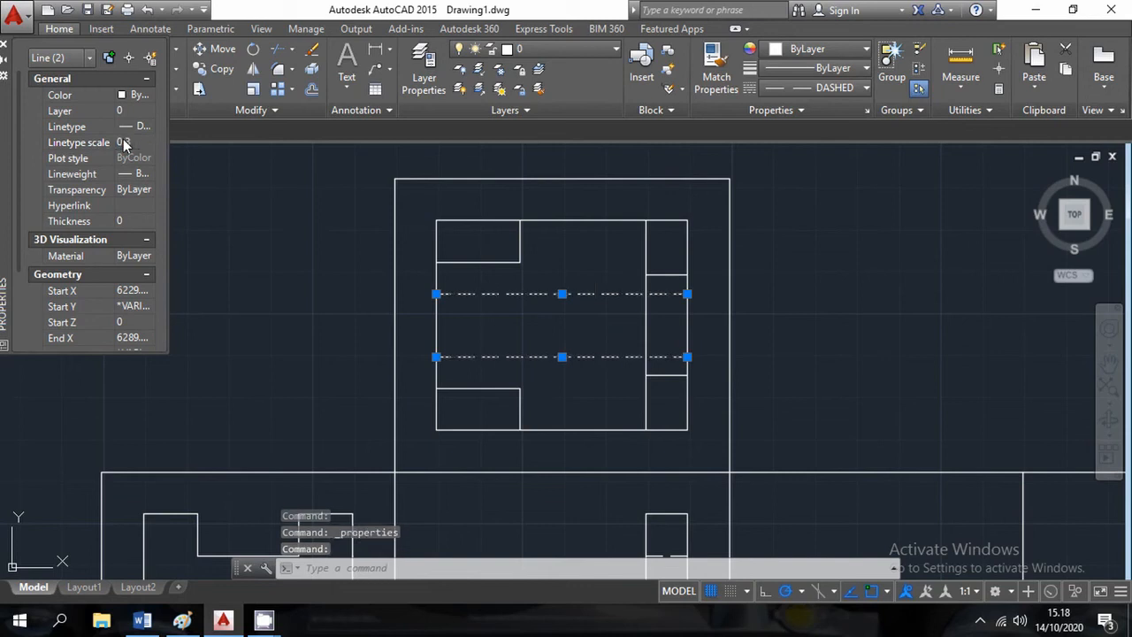
click(5, 46)
key(Escape)
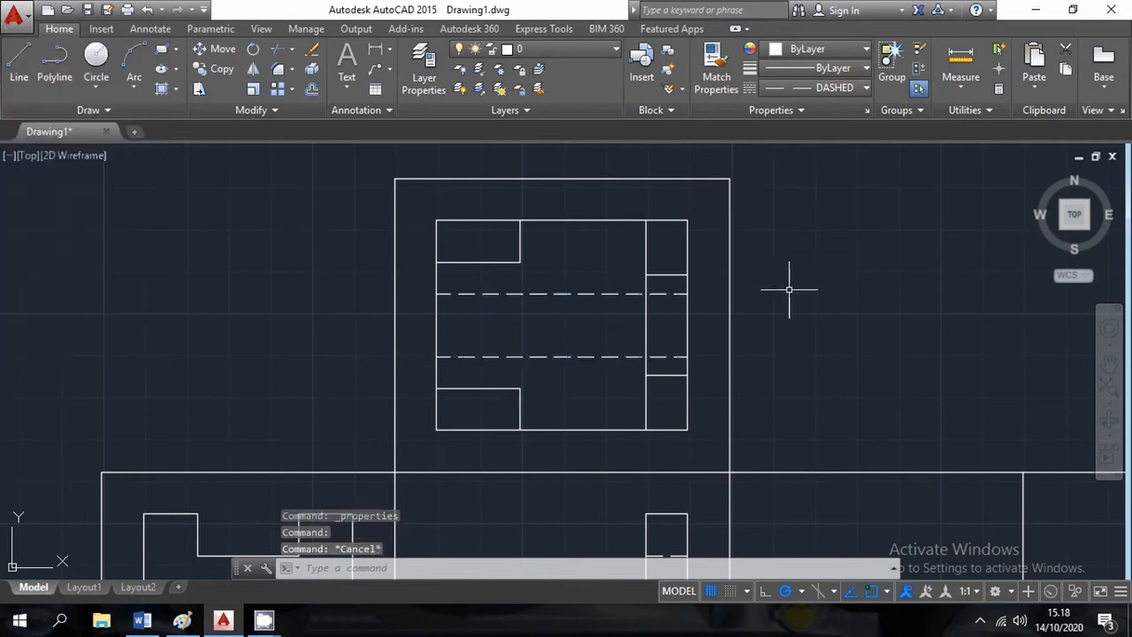
scroll(762, 306, down, 4)
middle_drag(864, 504, 609, 438)
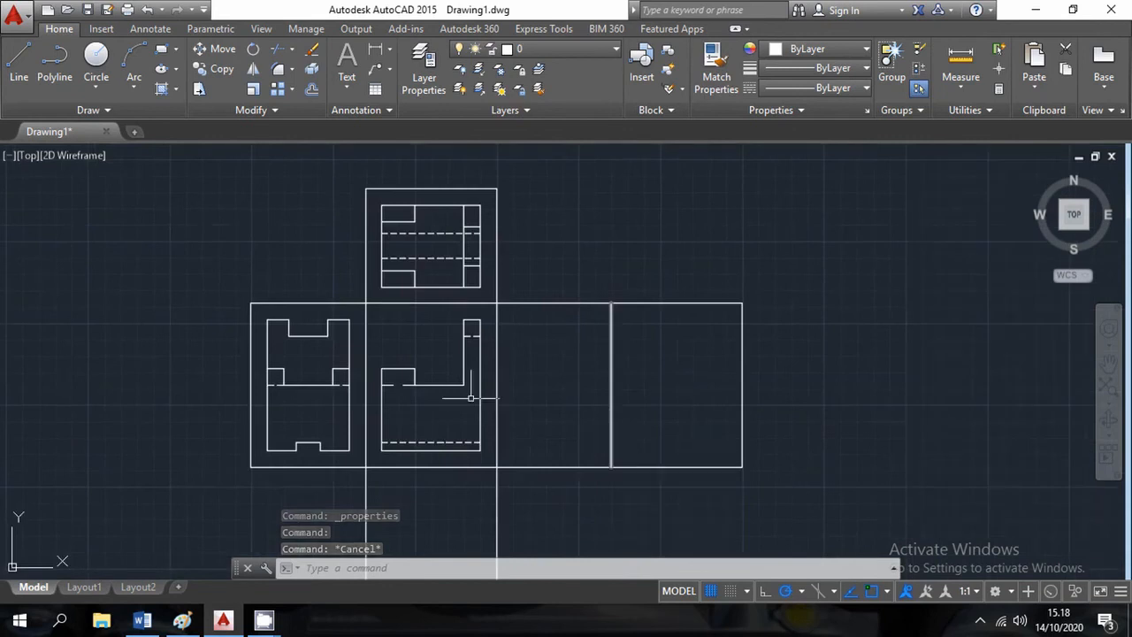
middle_drag(470, 395, 709, 376)
scroll(708, 376, down, 2)
middle_drag(791, 371, 637, 367)
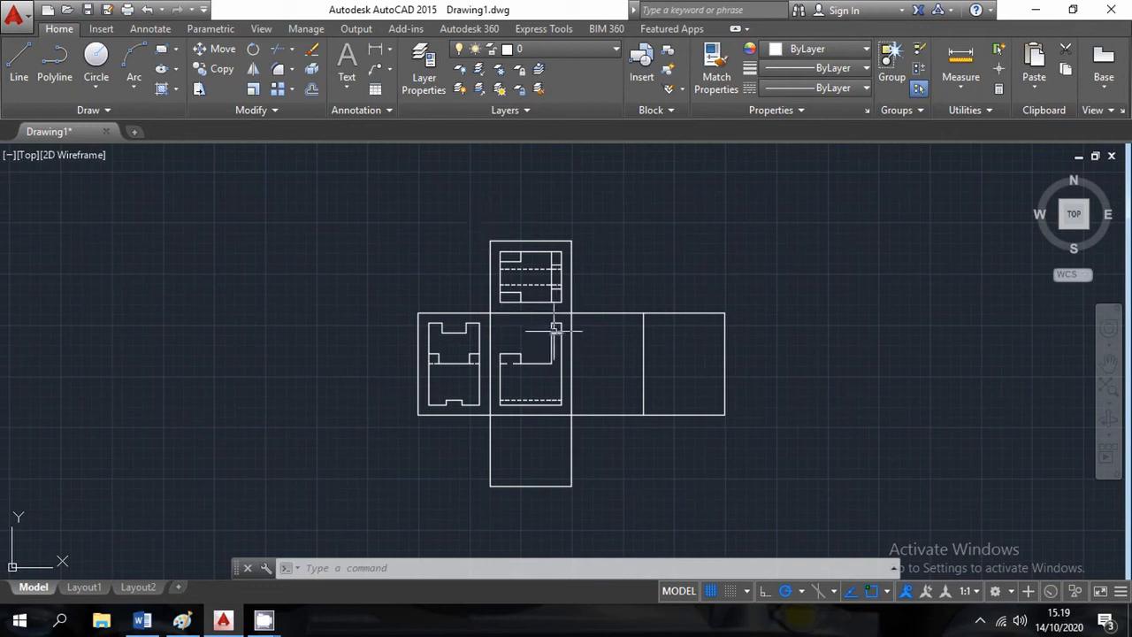
Step: Copy the whole front view from its lower-right corner horizontally into the rightmost empty frame
scroll(557, 329, up, 2)
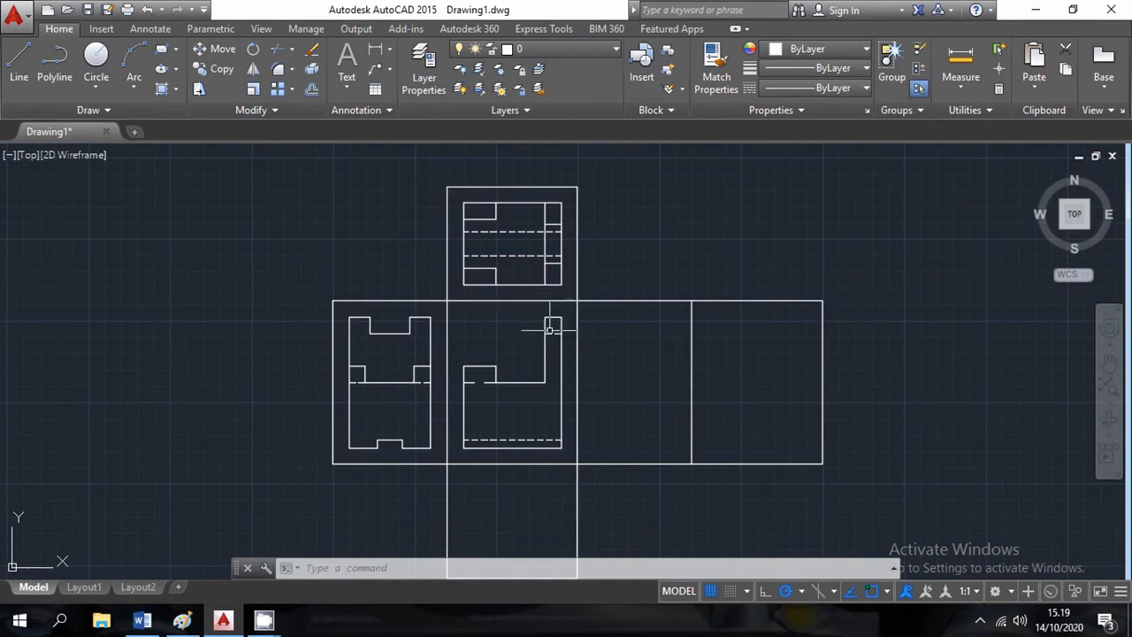
click(450, 313)
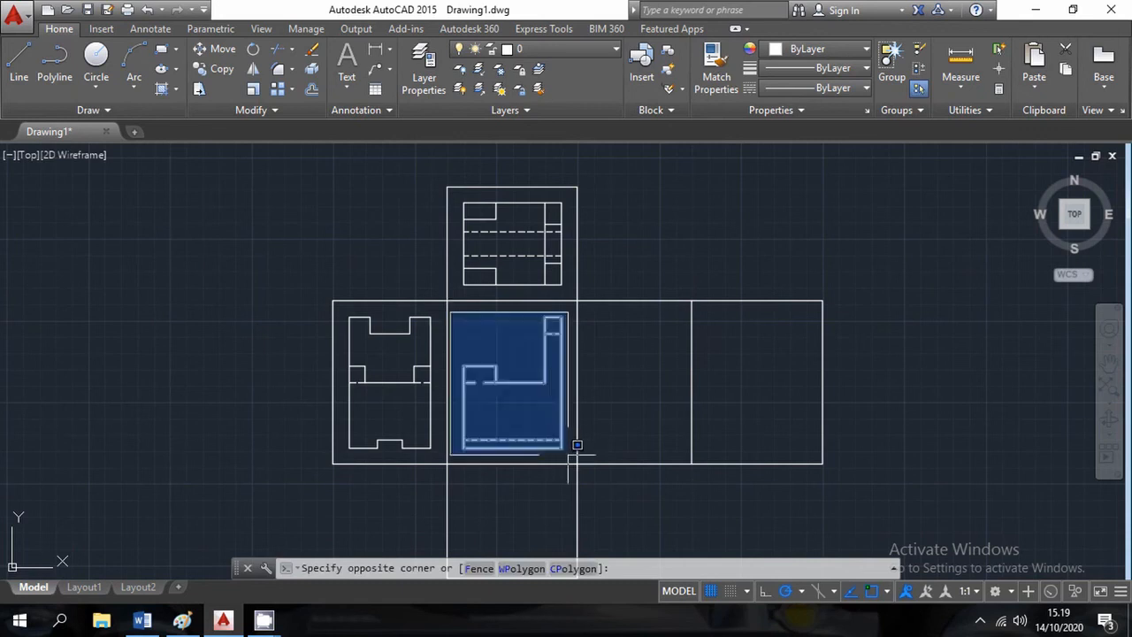
click(572, 447)
right_click(570, 455)
click(698, 213)
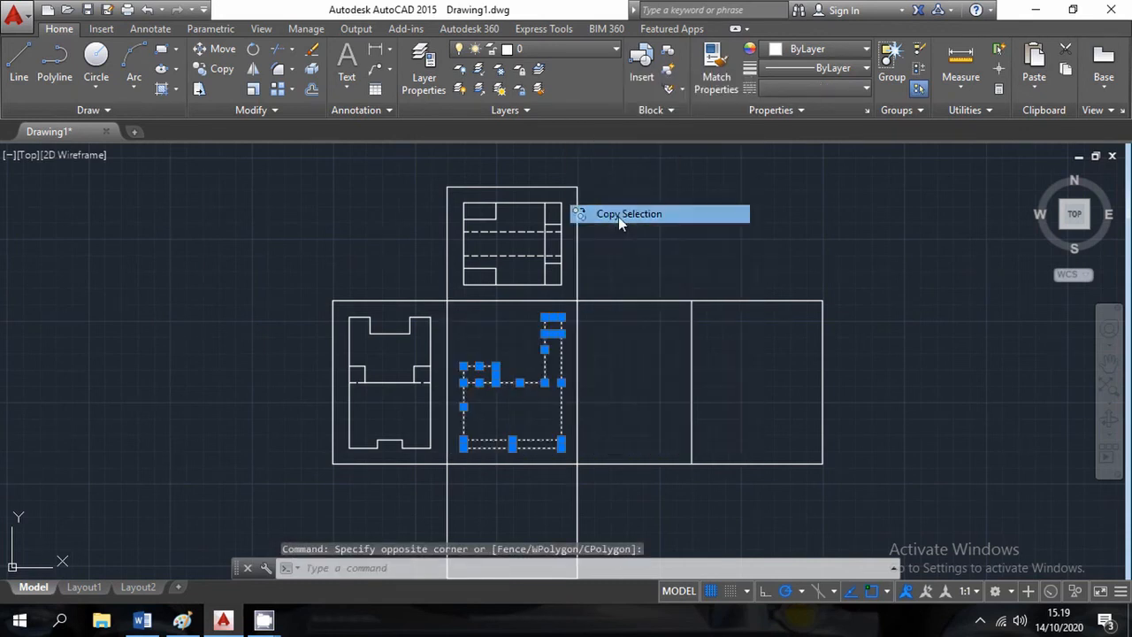
click(564, 447)
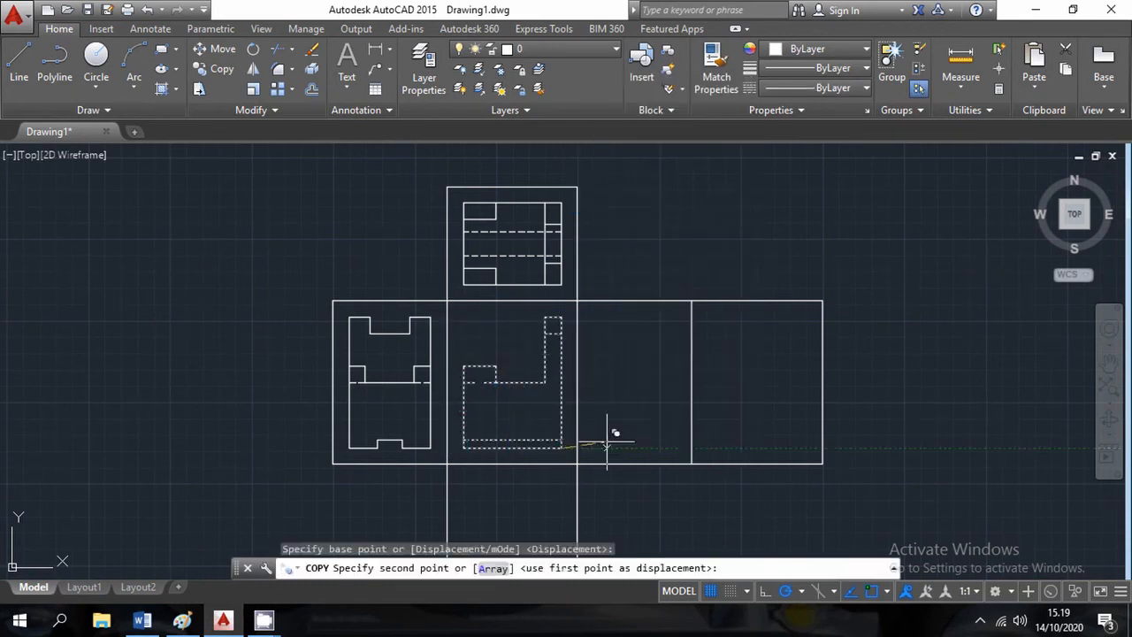
click(808, 447)
key(Escape)
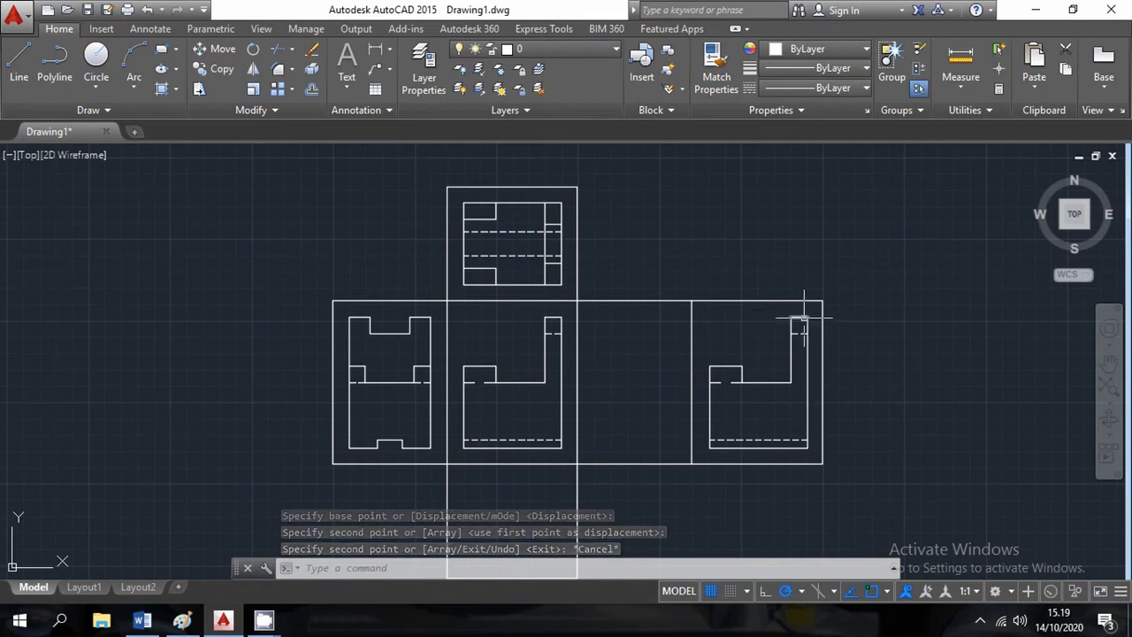
Step: Delete the copy of the front view in the rightmost frame
click(697, 308)
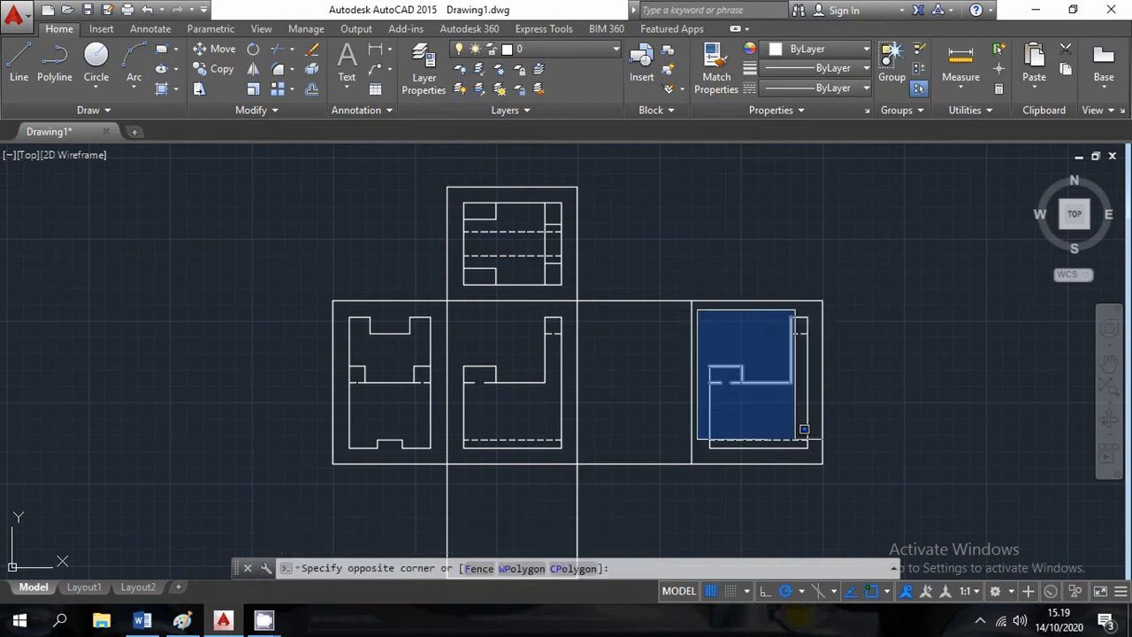
click(816, 459)
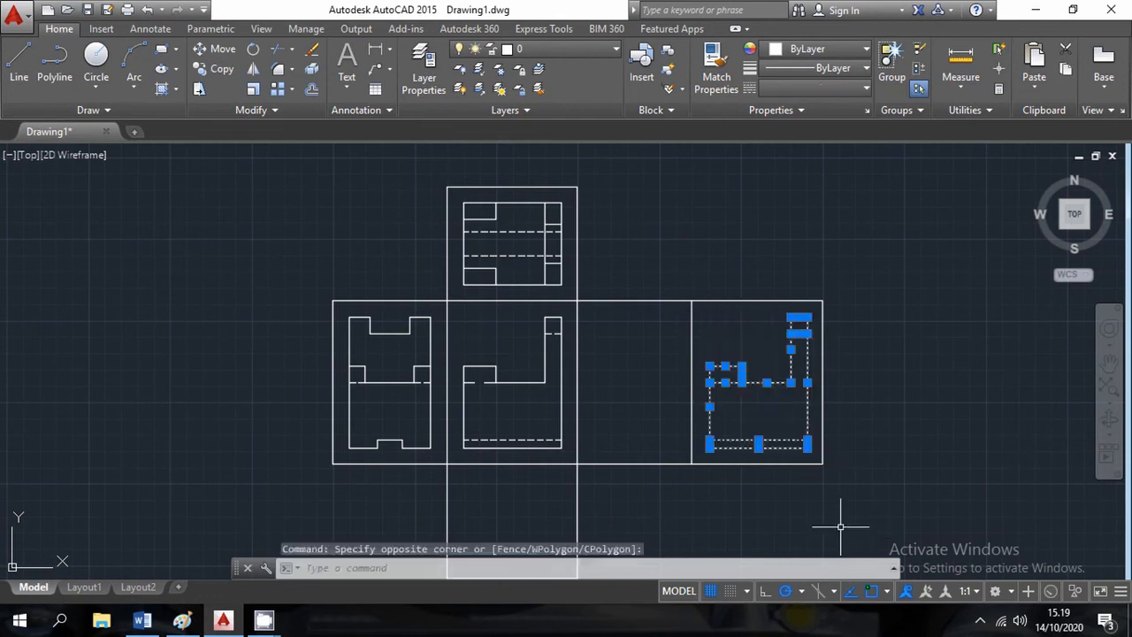
key(Delete)
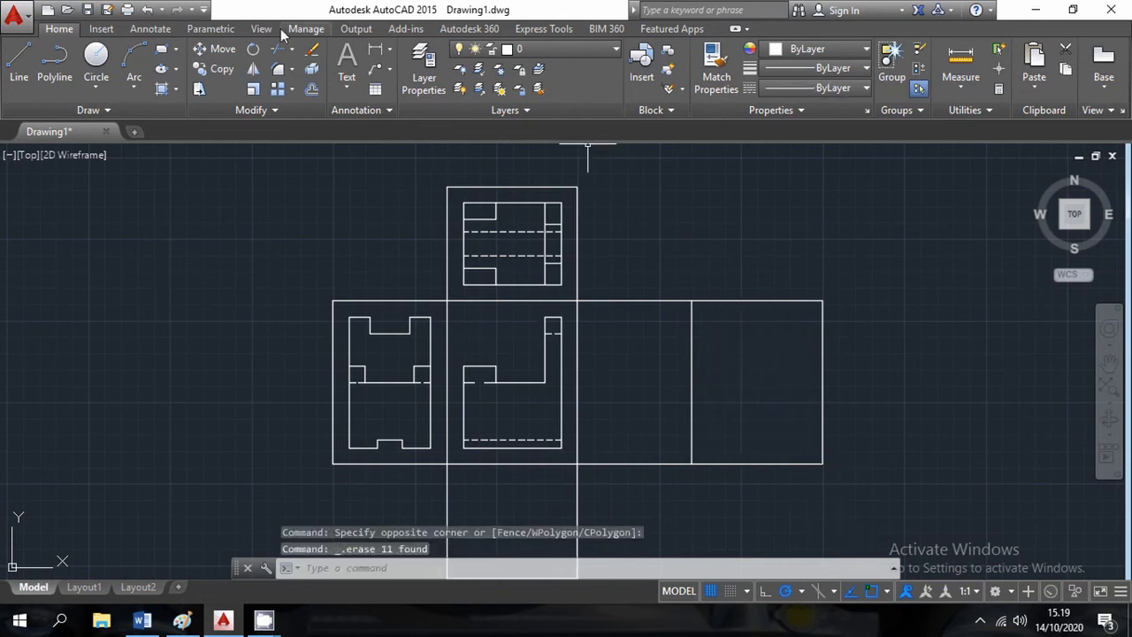
Step: Mirror the whole front view into the rightmost frame about the vertical line through the adjacent empty frame's midpoints, keeping the original
click(254, 69)
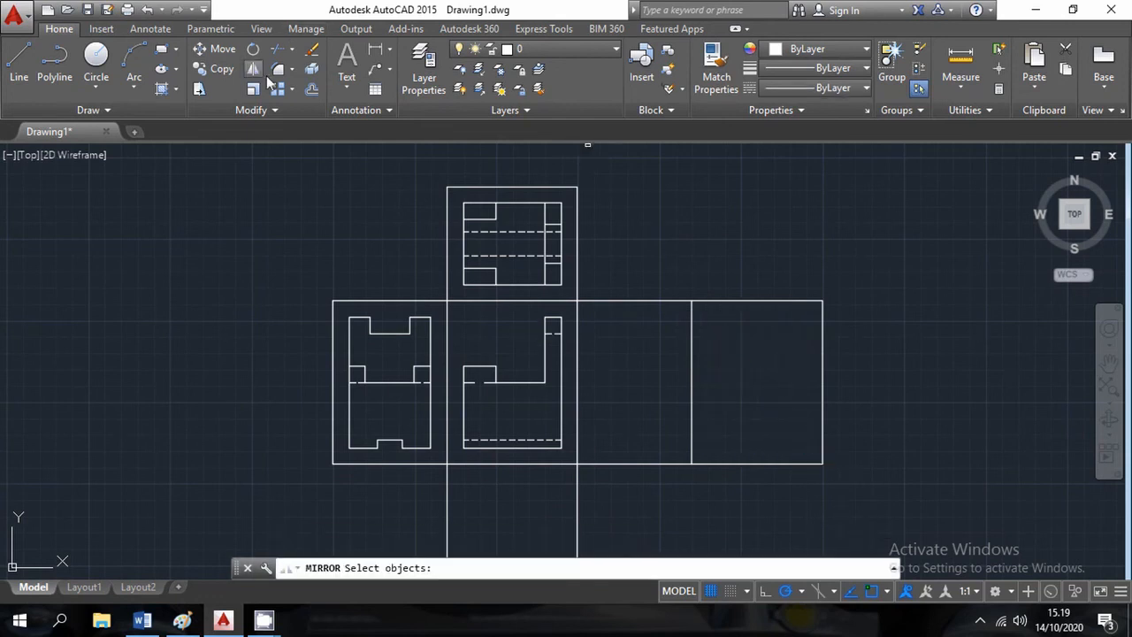
click(458, 305)
click(568, 458)
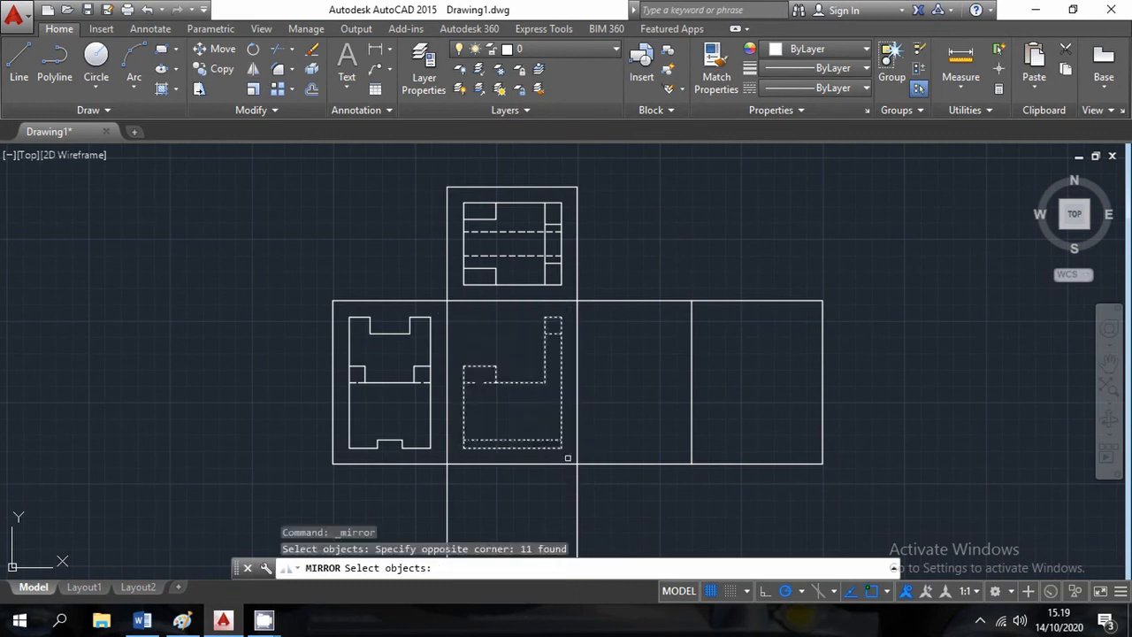
key(Return)
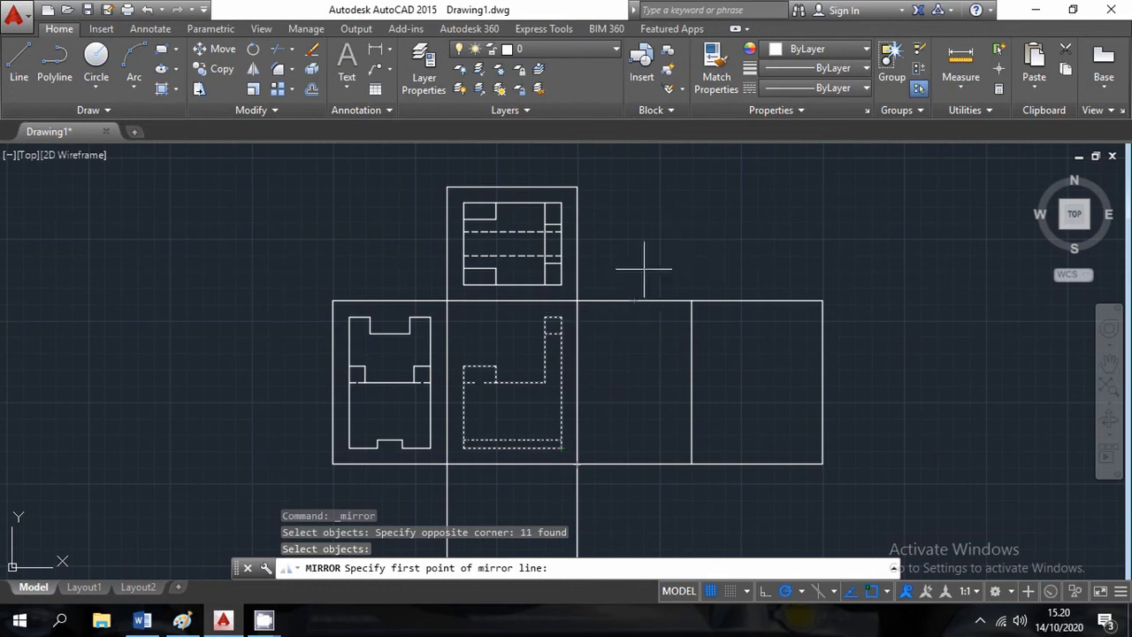
scroll(650, 267, up, 2)
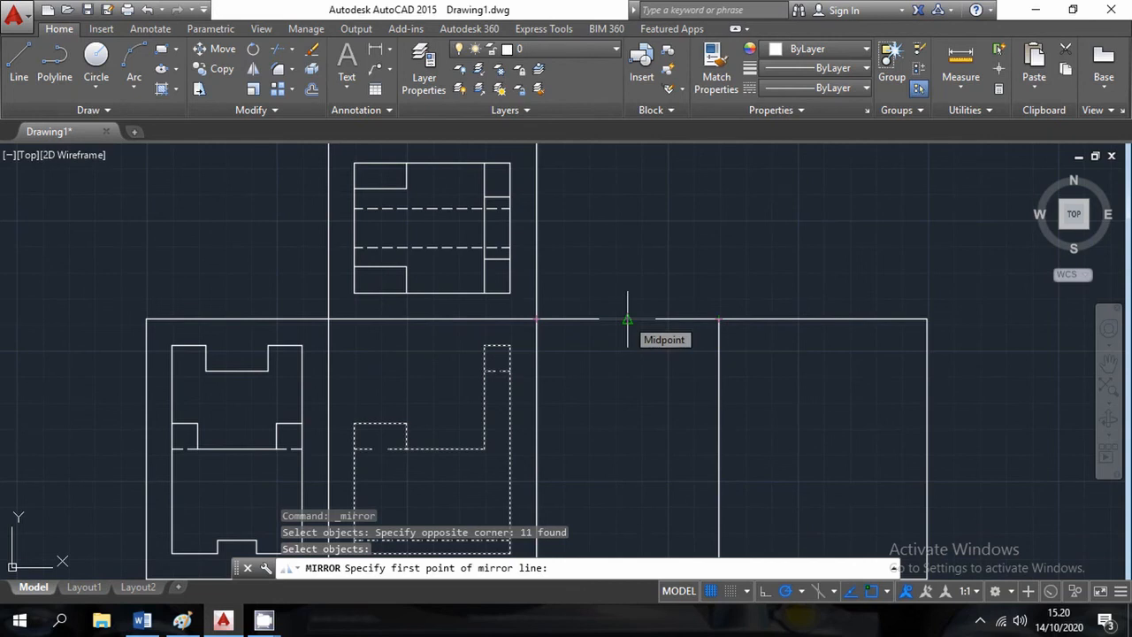
scroll(628, 320, up, 5)
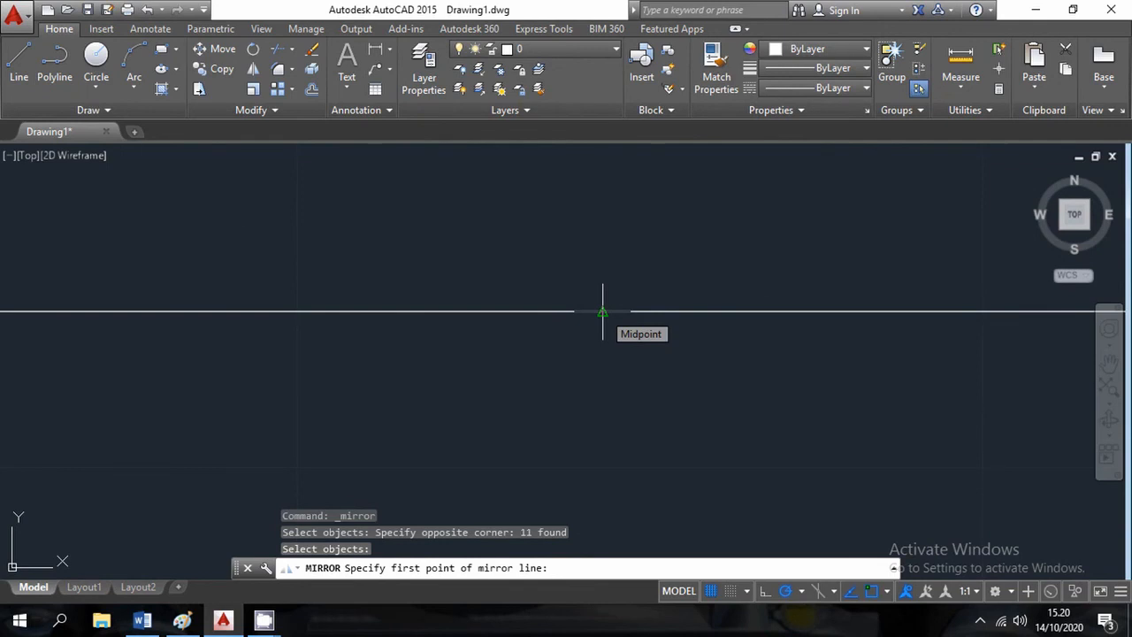
scroll(603, 312, down, 5)
click(603, 312)
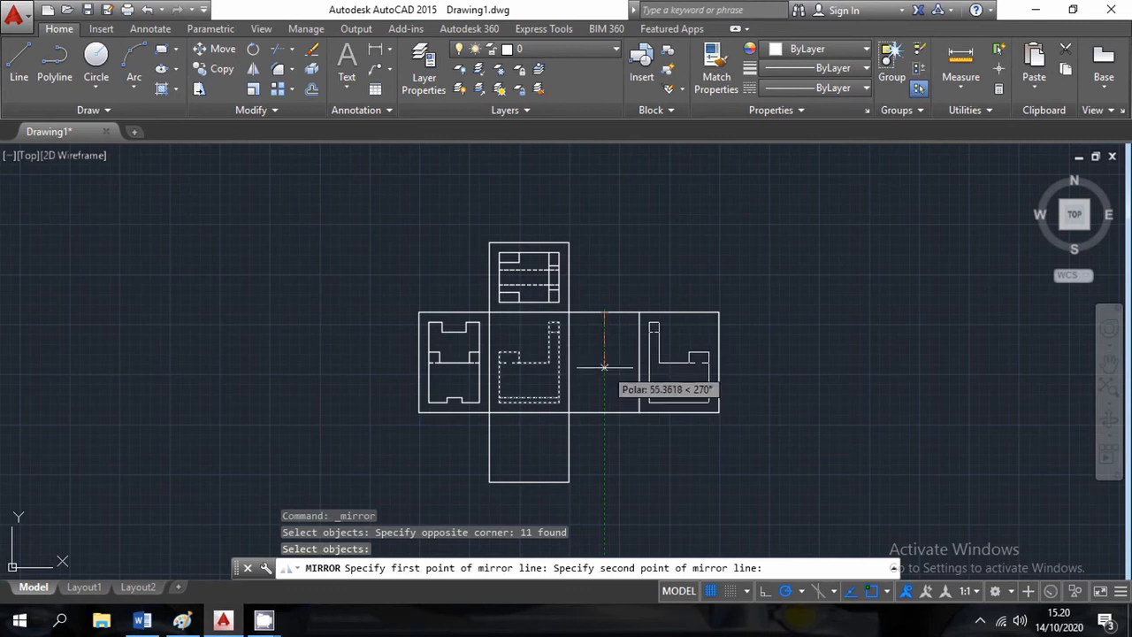
scroll(604, 372, up, 2)
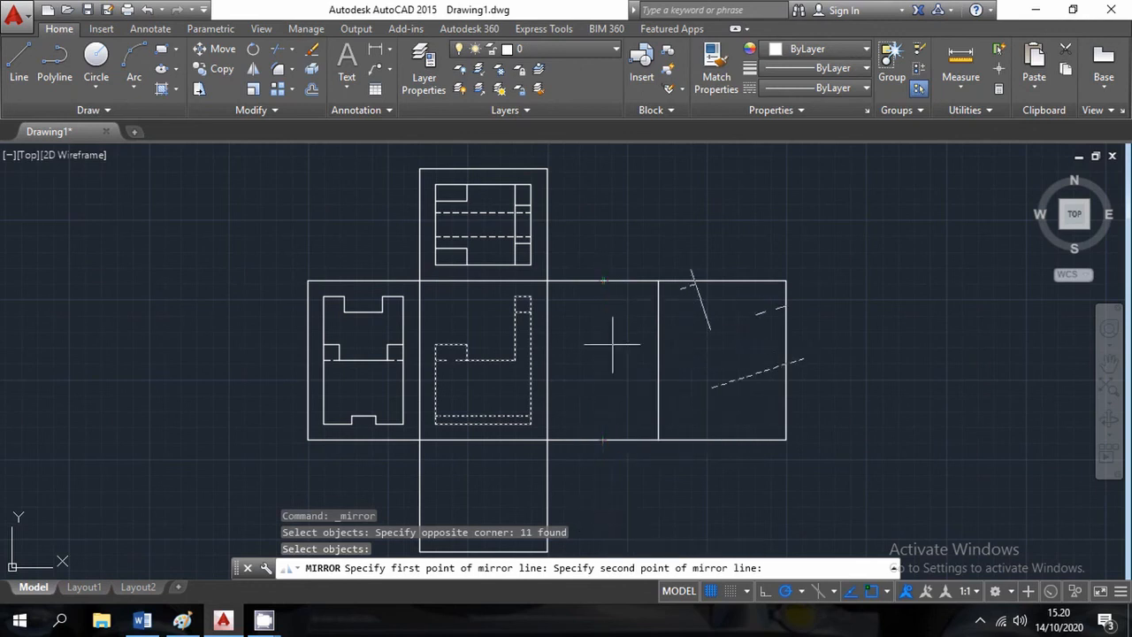
click(602, 392)
key(Return)
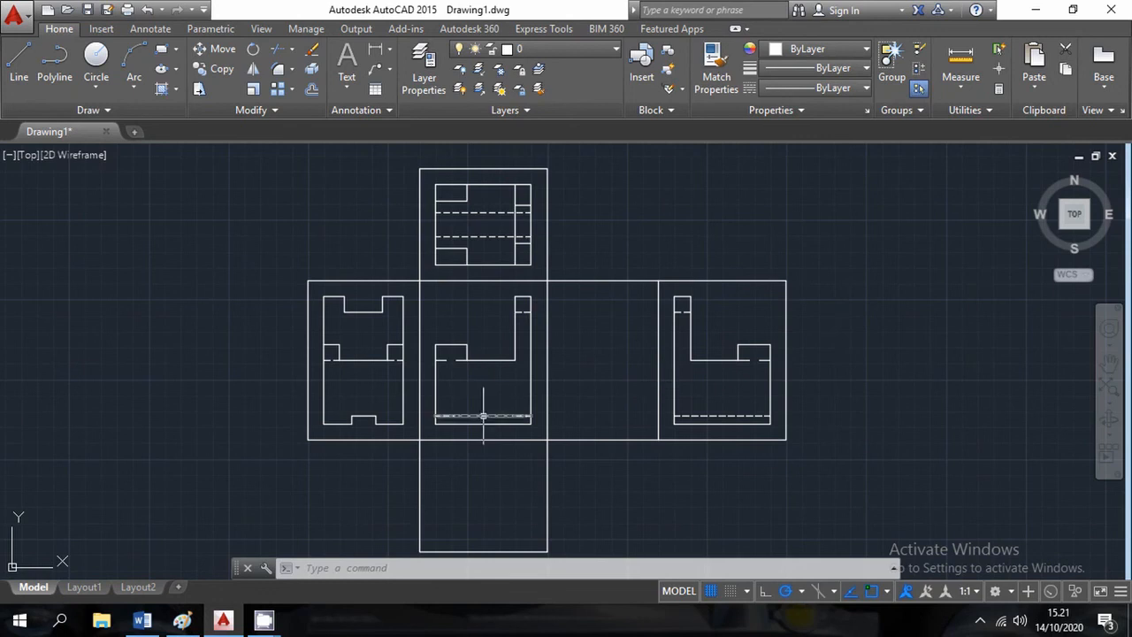
Step: Mirror the leftmost view into the empty frame right of the front view, about the front frame's vertical midline, keeping the original
click(314, 284)
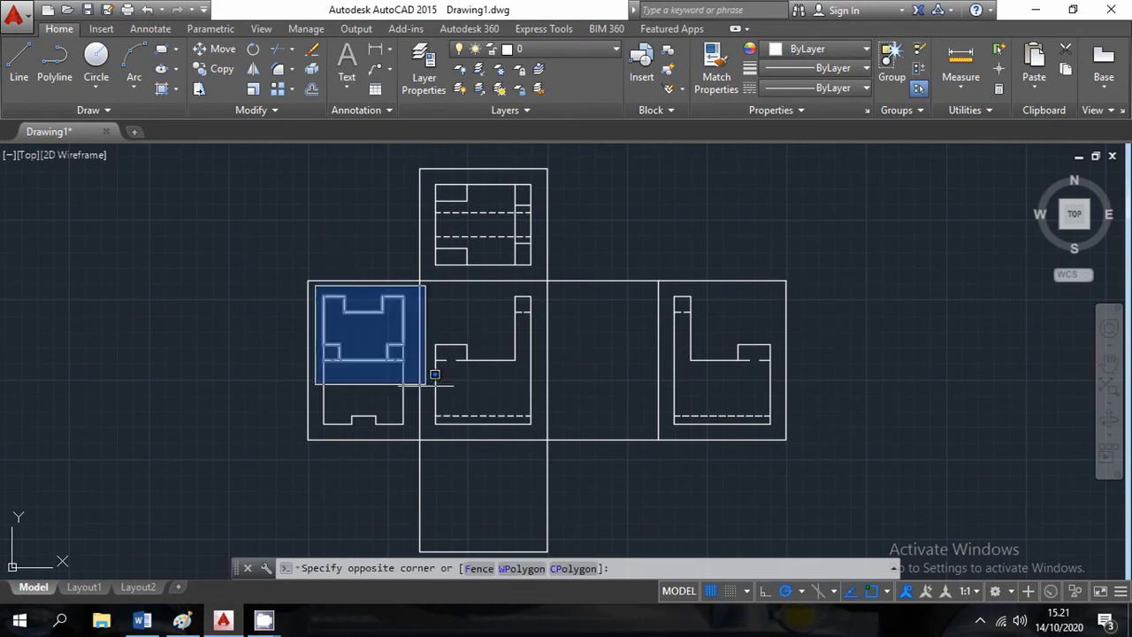
click(418, 424)
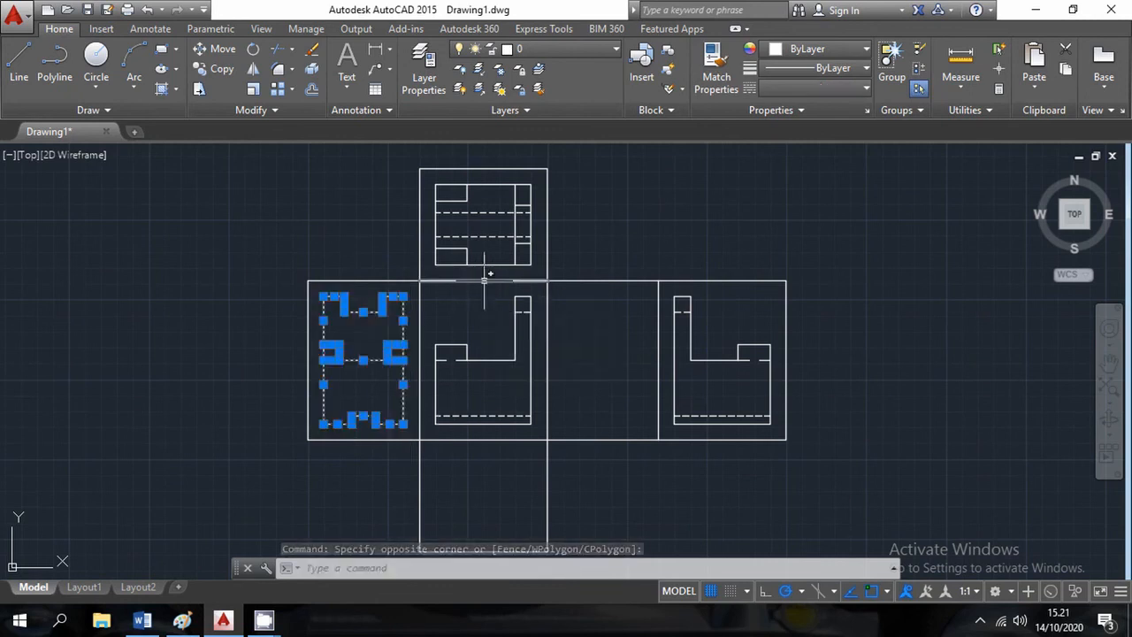
click(254, 70)
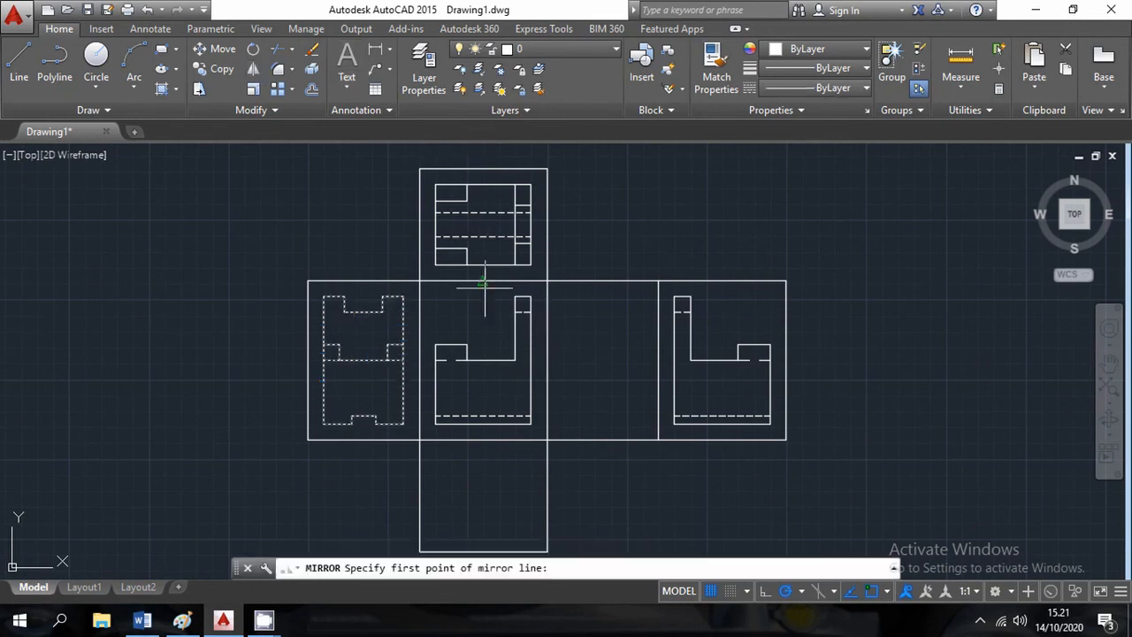
click(483, 282)
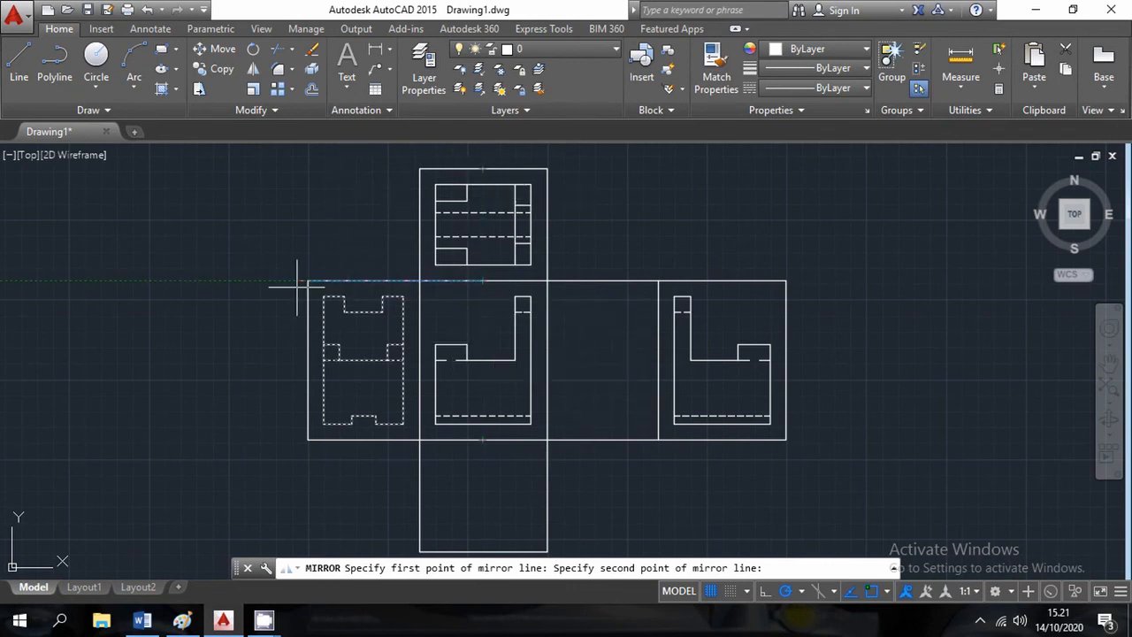
middle_drag(268, 286, 270, 369)
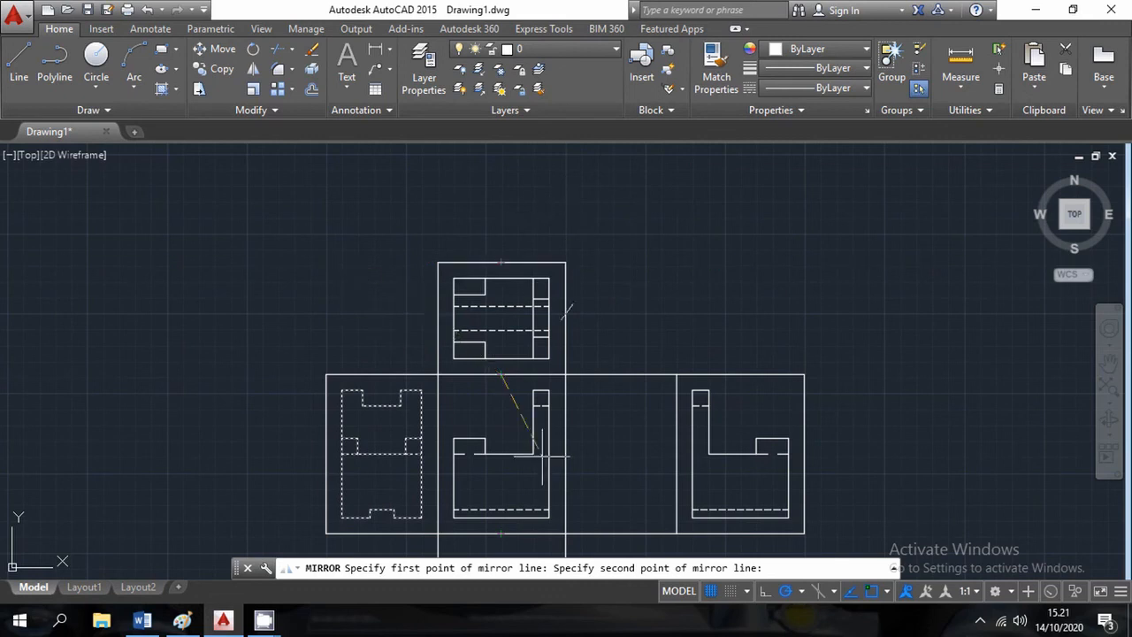
middle_drag(543, 415, 468, 251)
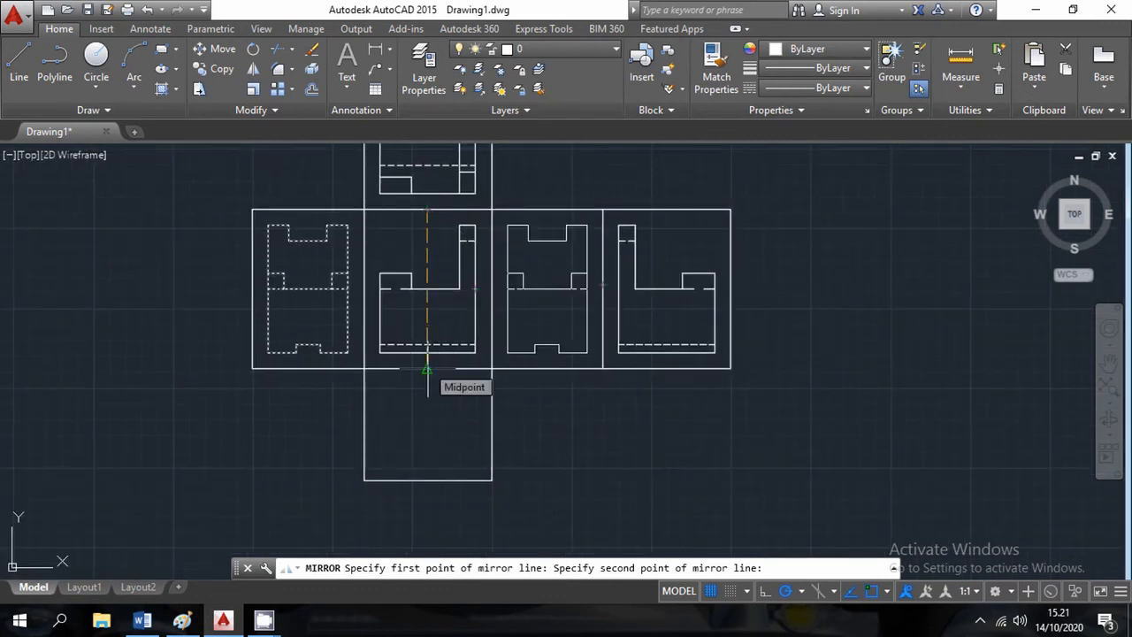
middle_drag(427, 370, 534, 473)
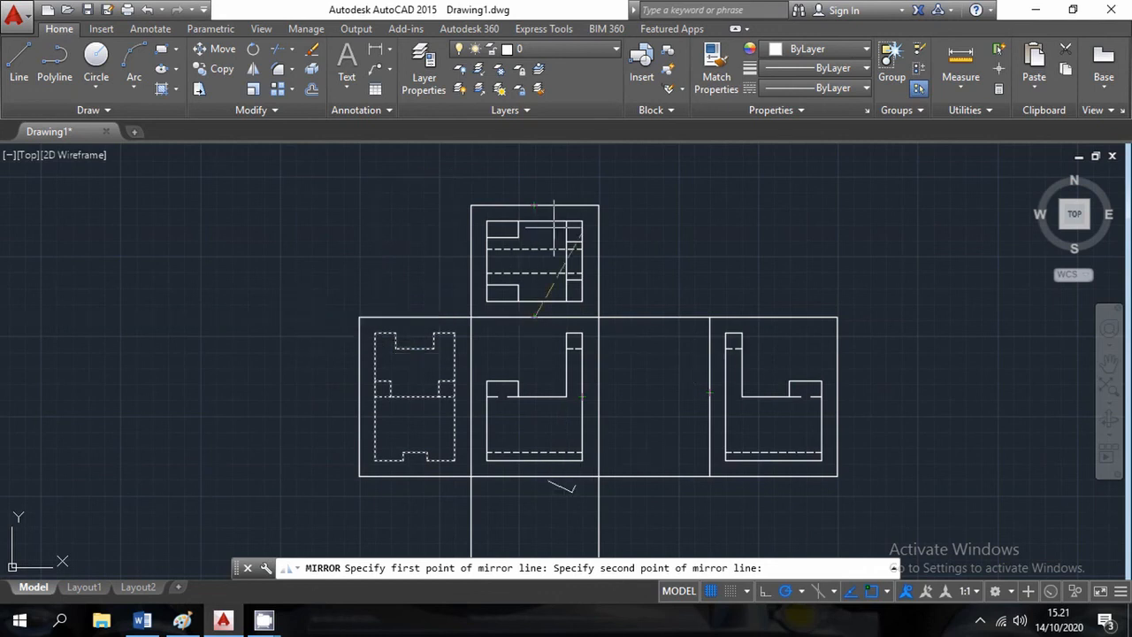
middle_drag(530, 257, 498, 152)
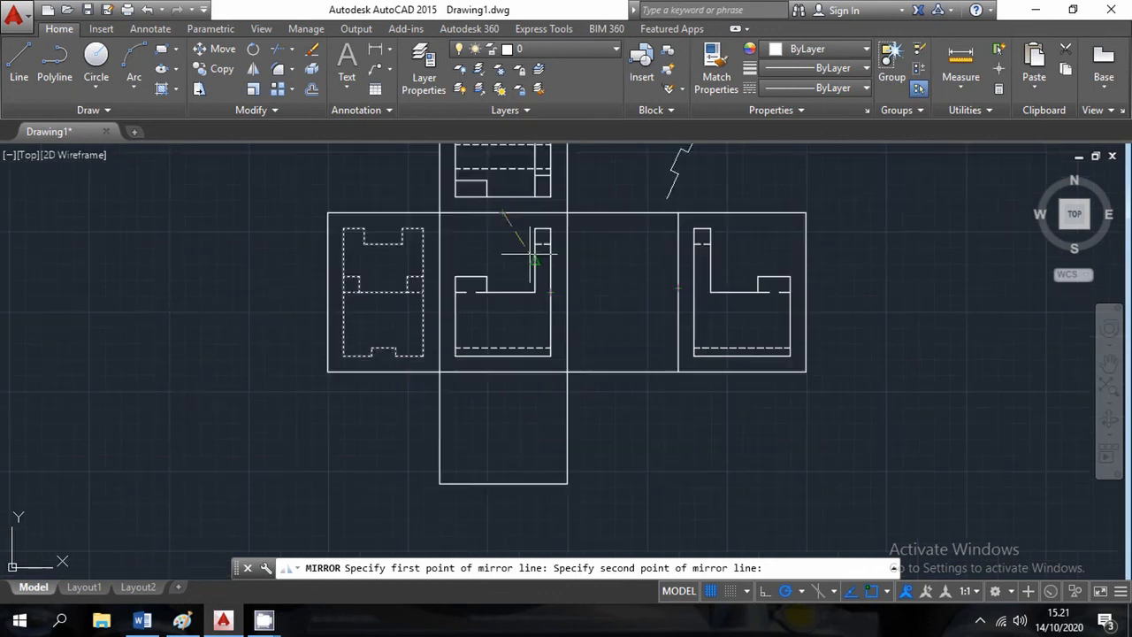
click(499, 371)
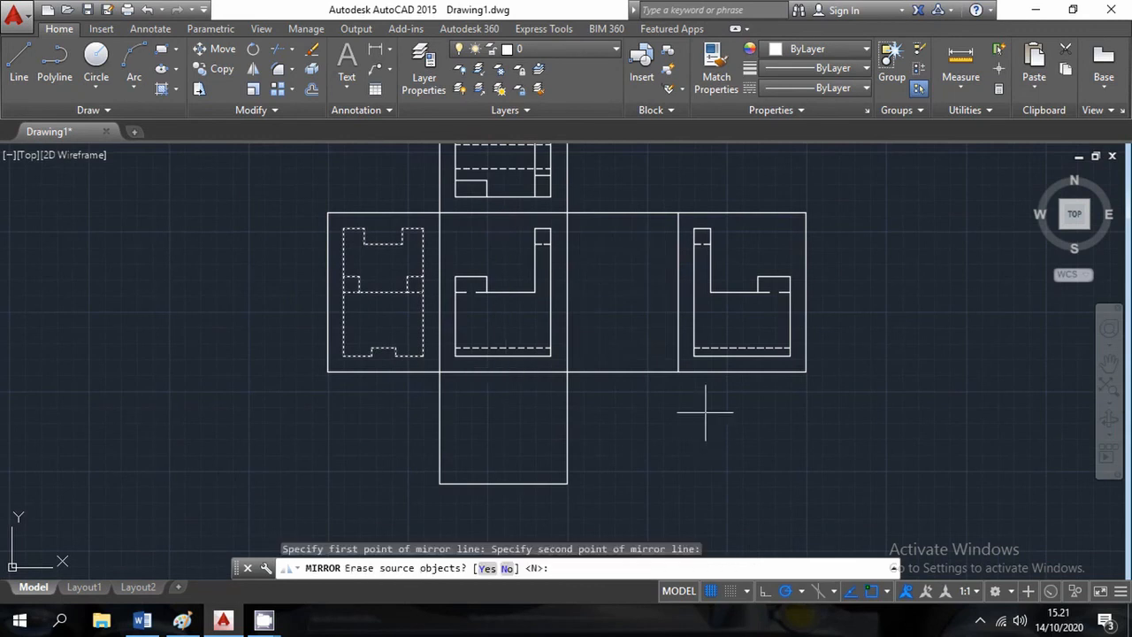
key(Return)
middle_drag(614, 322, 618, 395)
click(454, 184)
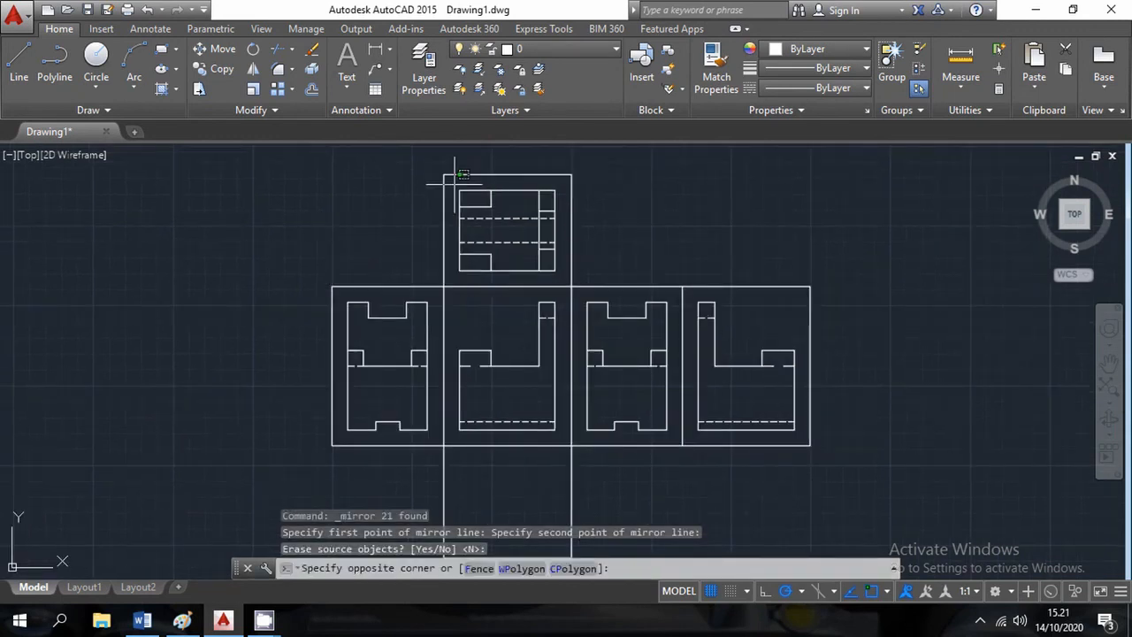
click(571, 271)
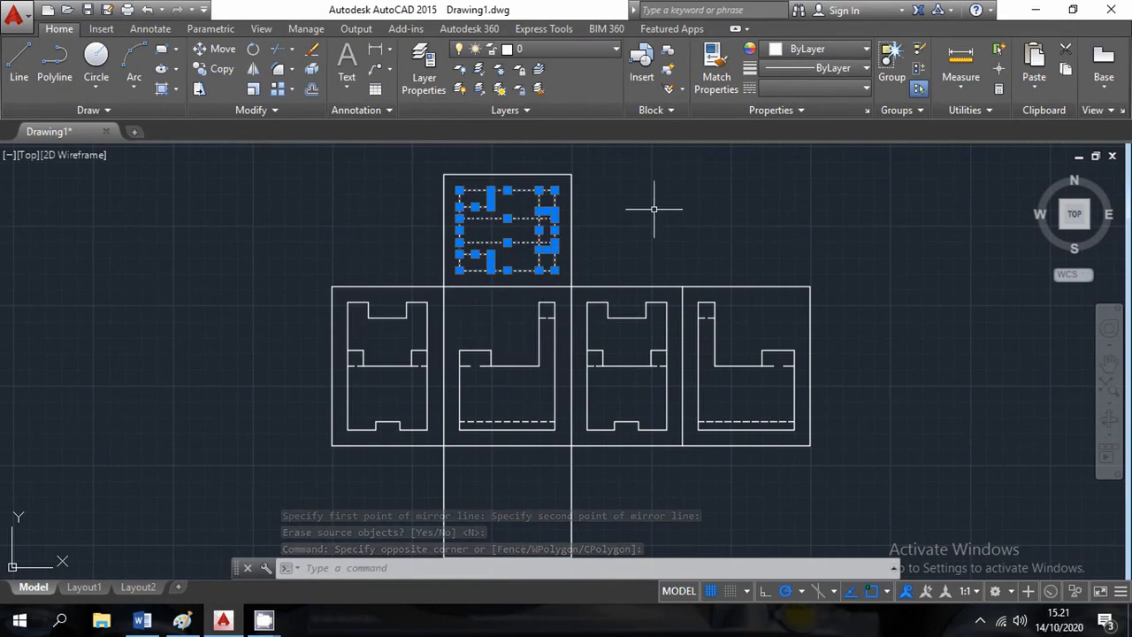
key(Escape)
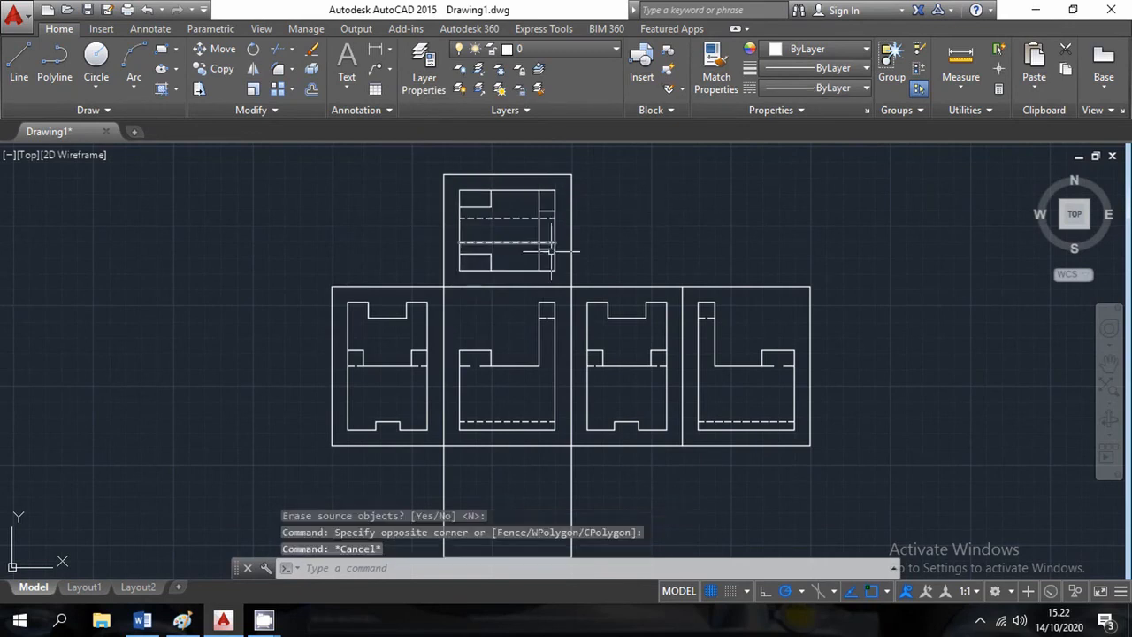
click(447, 171)
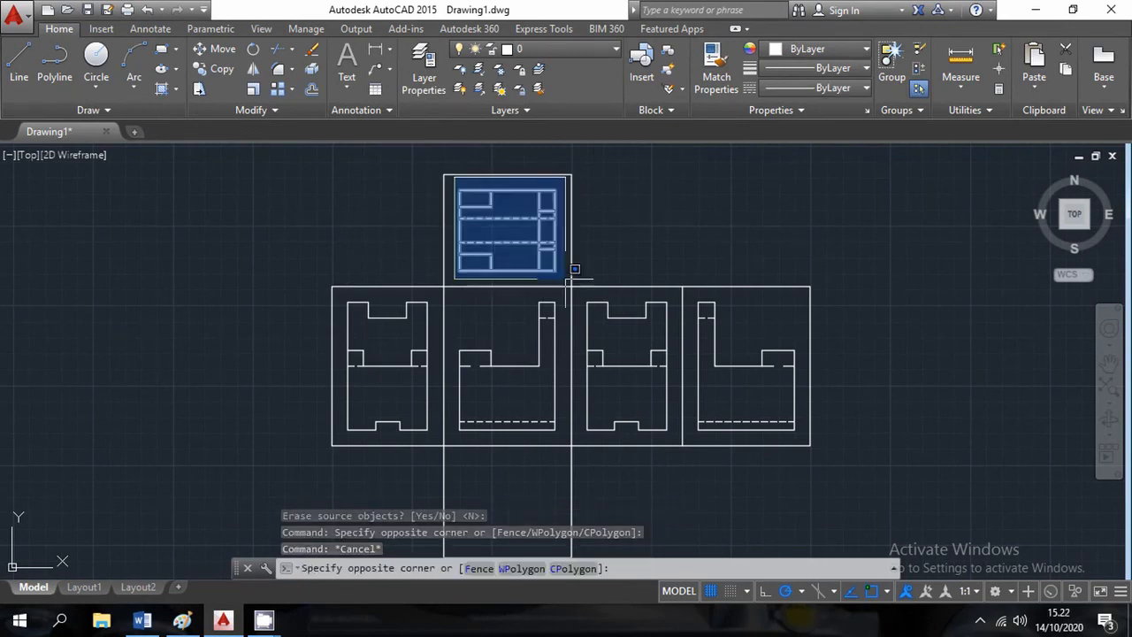
click(567, 268)
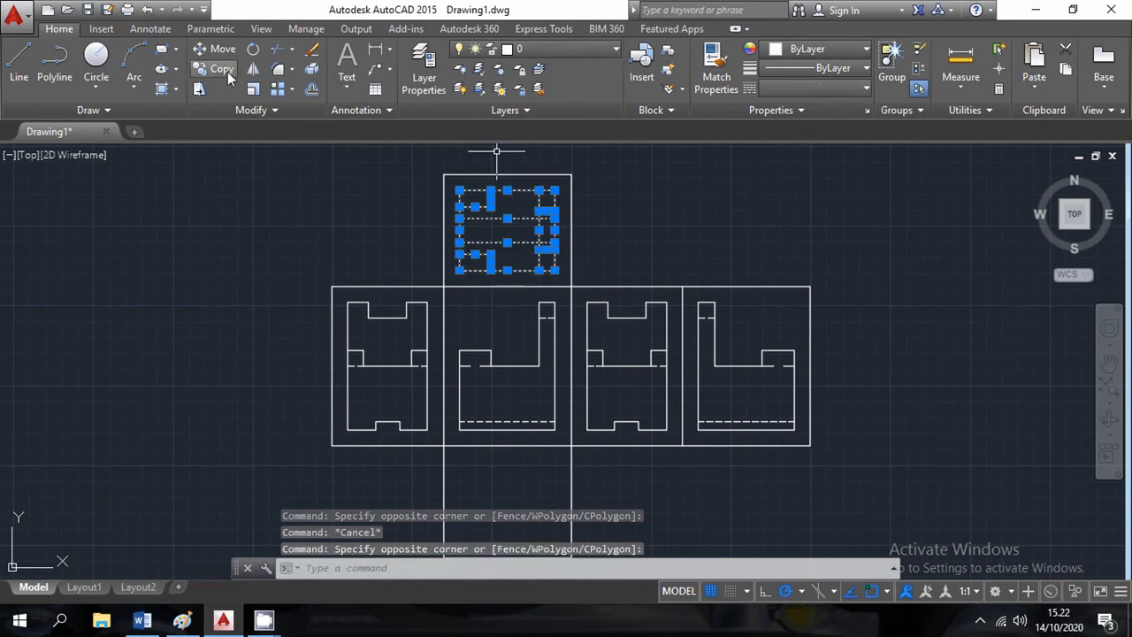
right_click(678, 192)
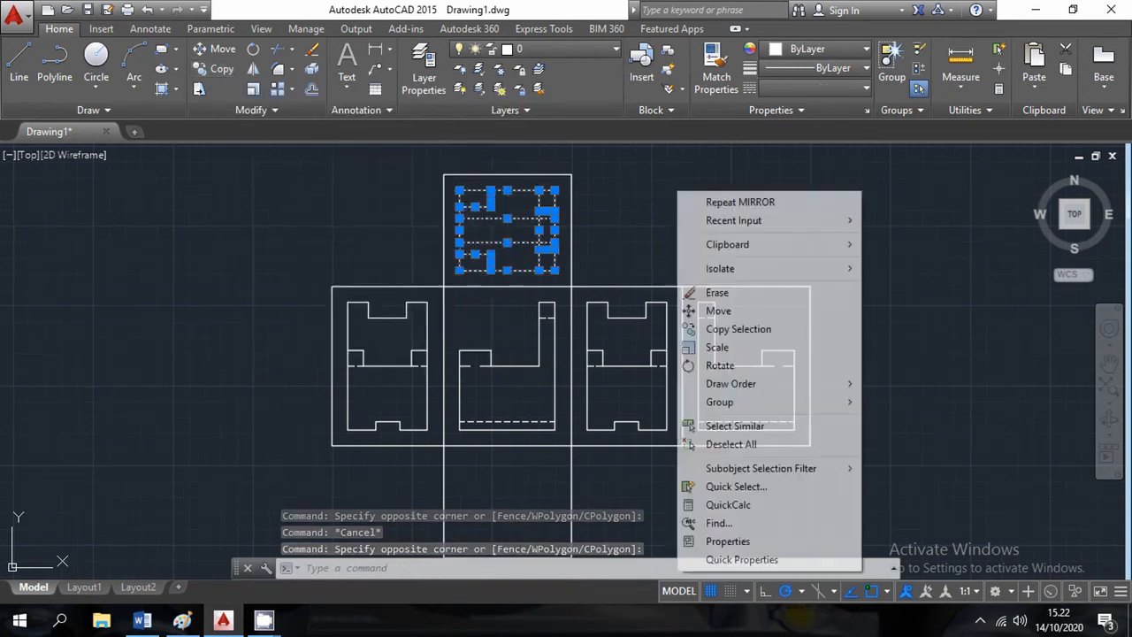
click(738, 329)
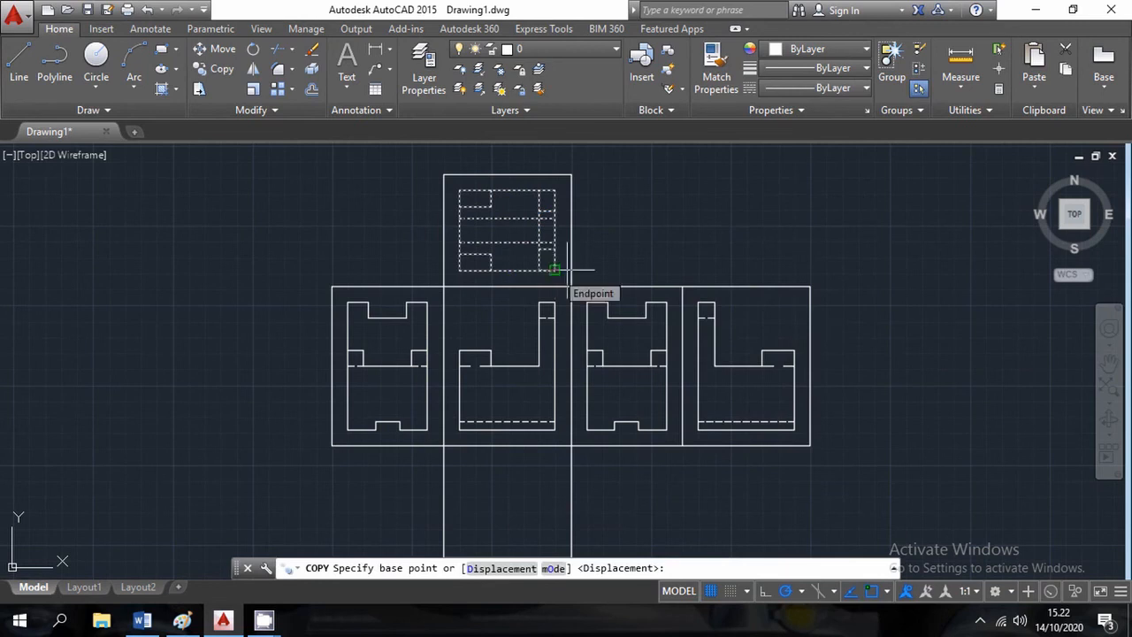
key(Escape)
click(451, 186)
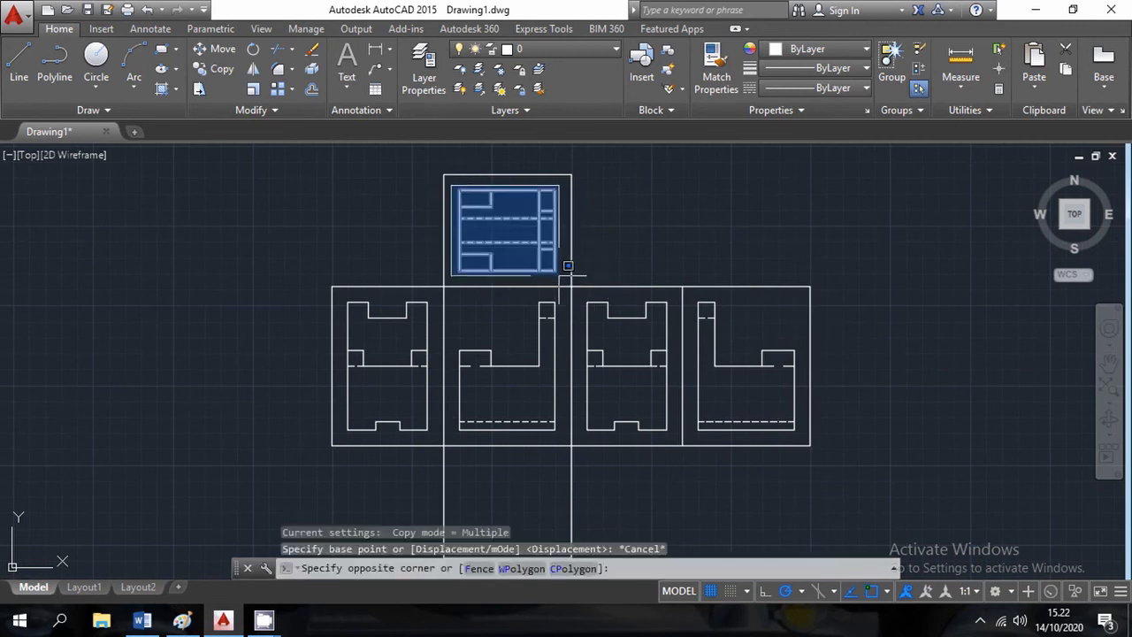
click(567, 265)
right_click(557, 226)
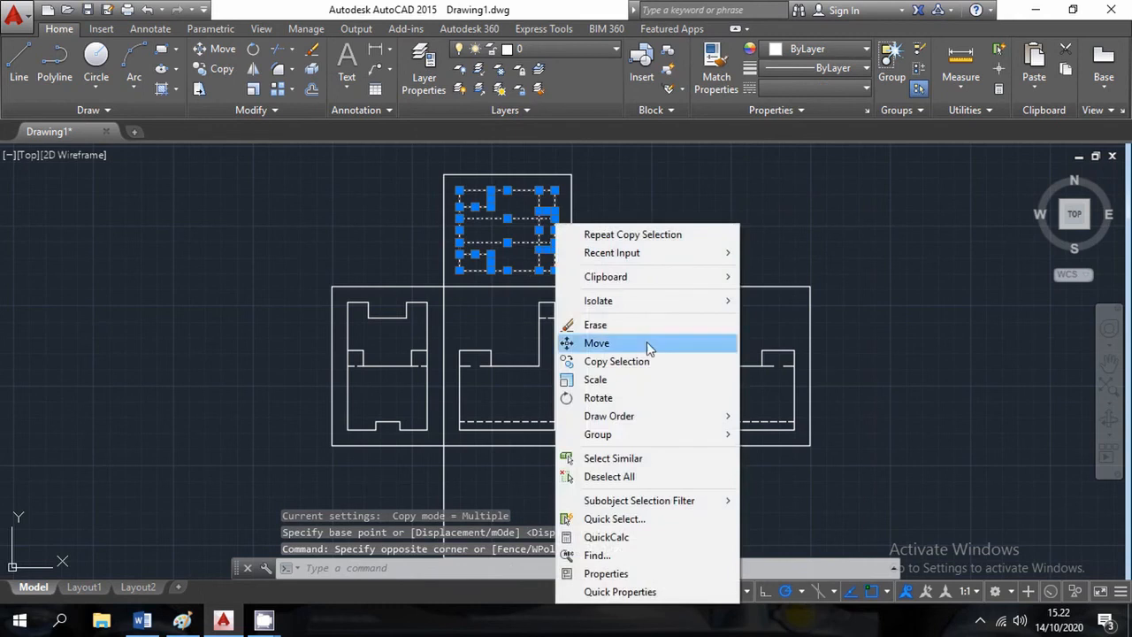
key(Escape)
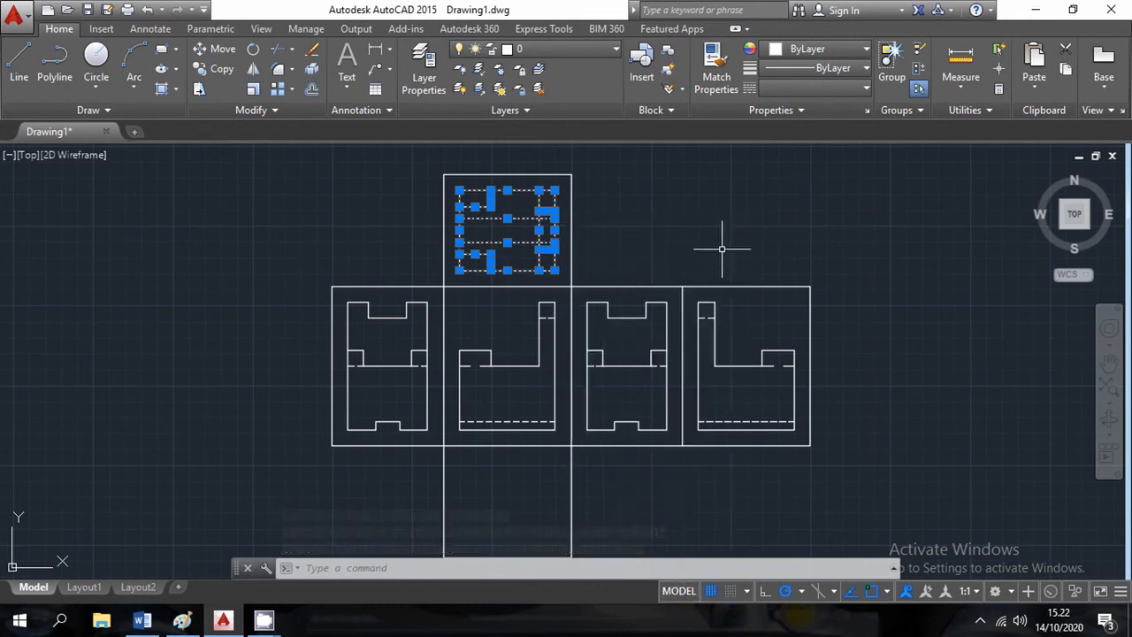
key(ctrl+c)
scroll(792, 284, down, 3)
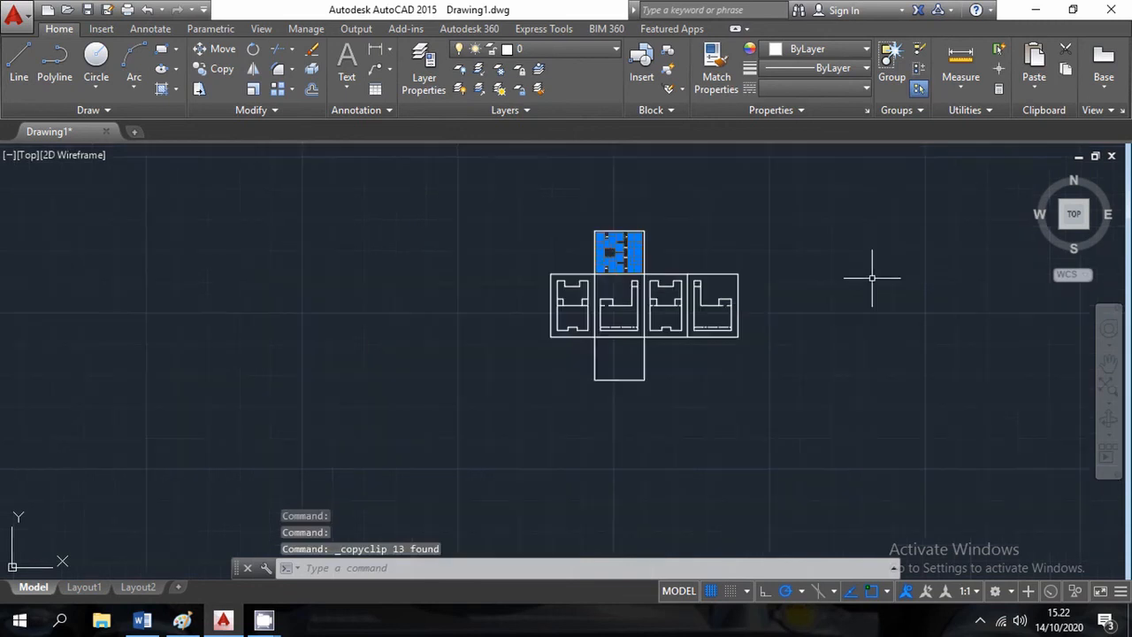
click(368, 332)
click(566, 470)
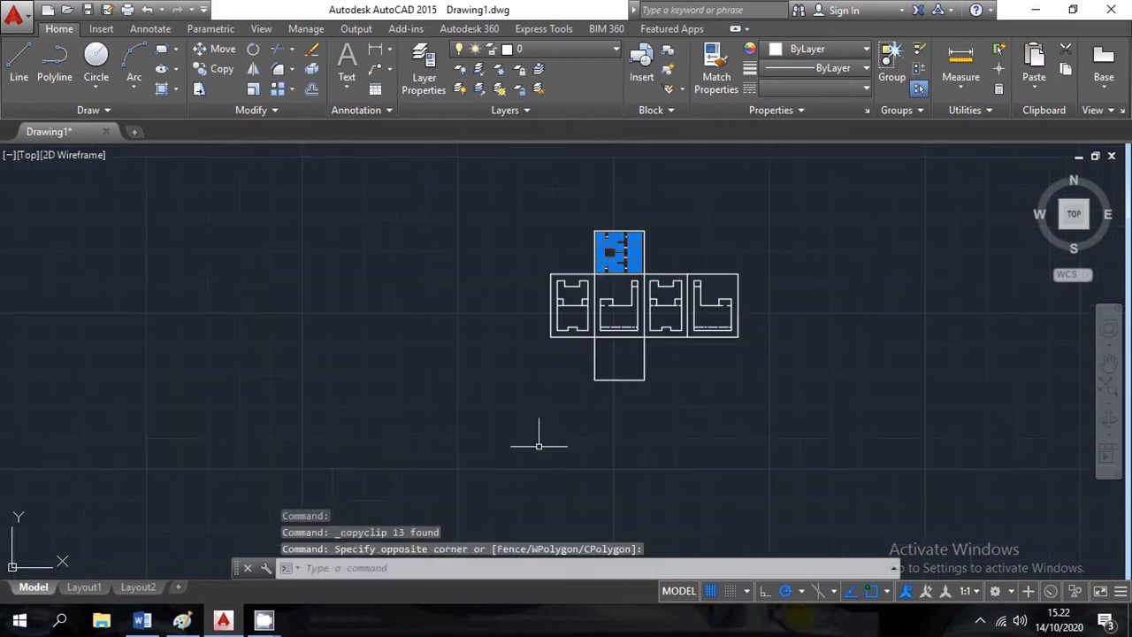
click(388, 391)
scroll(256, 341, down, 5)
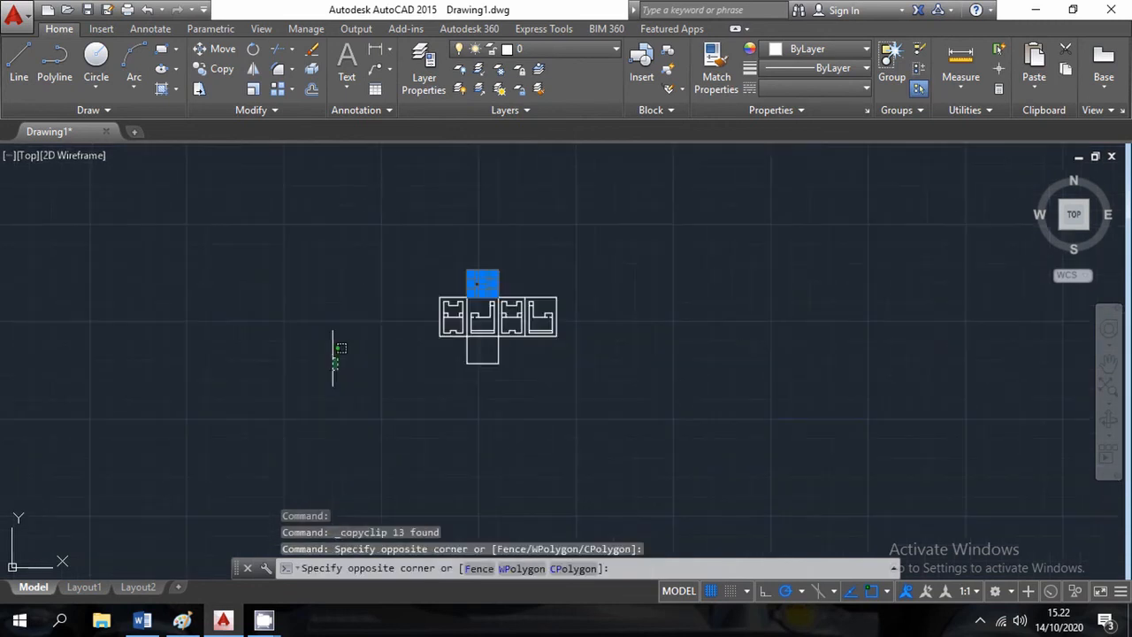
key(Escape)
key(Escape)
key(Escape)
Step: Copy the top view from its upper-right corner to many scattered spots in the empty drawing area, and undo all the copies
scroll(413, 348, up, 8)
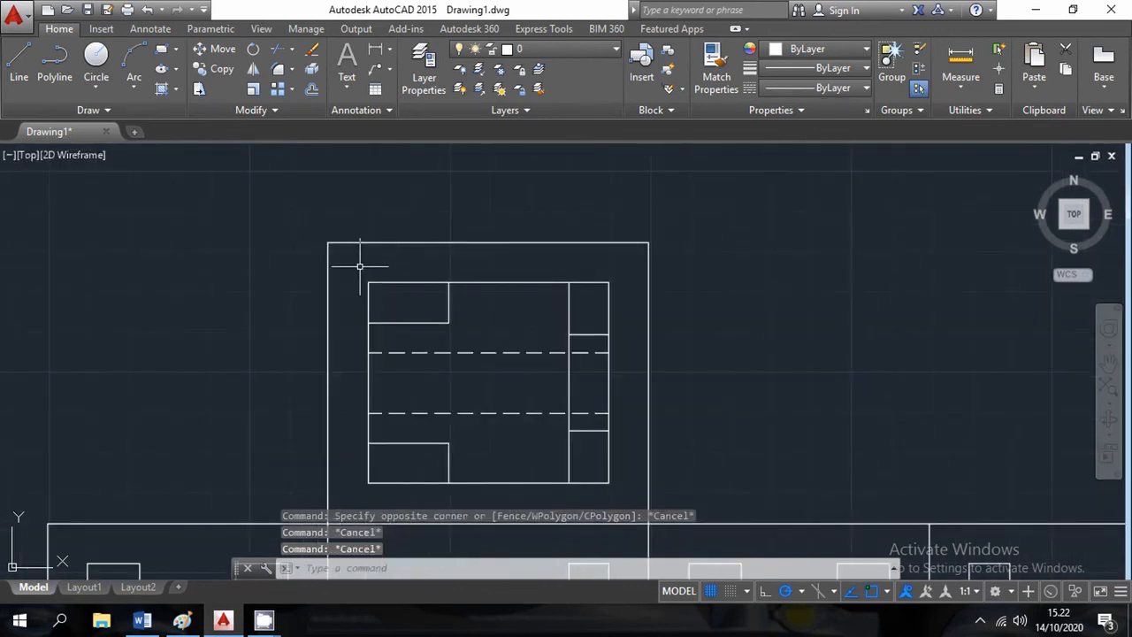
click(361, 264)
click(620, 485)
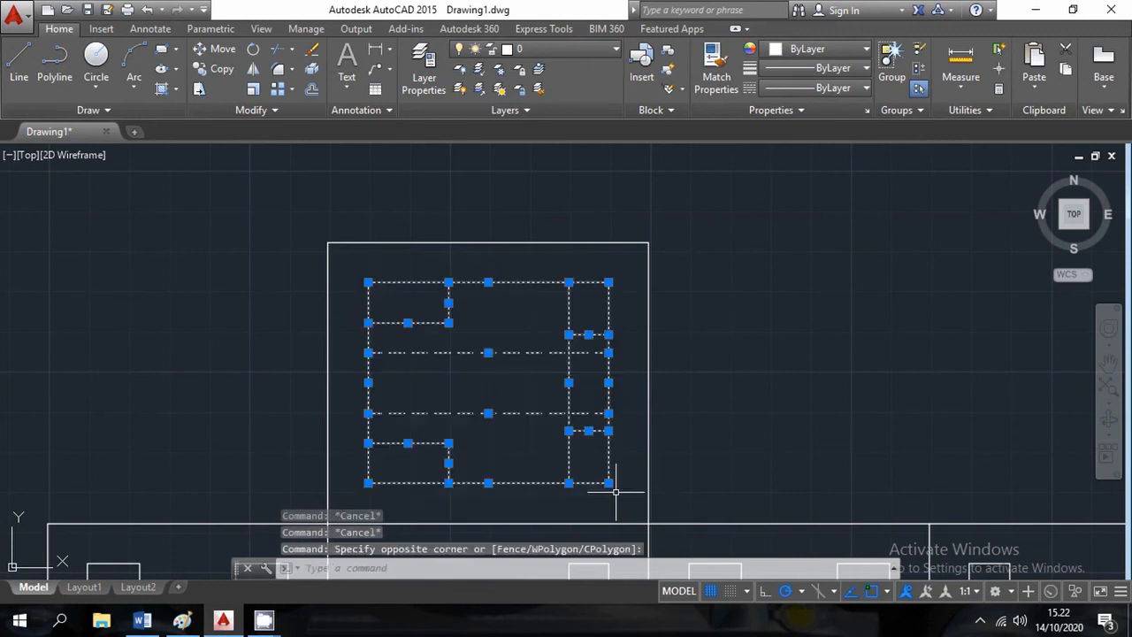
right_click(728, 296)
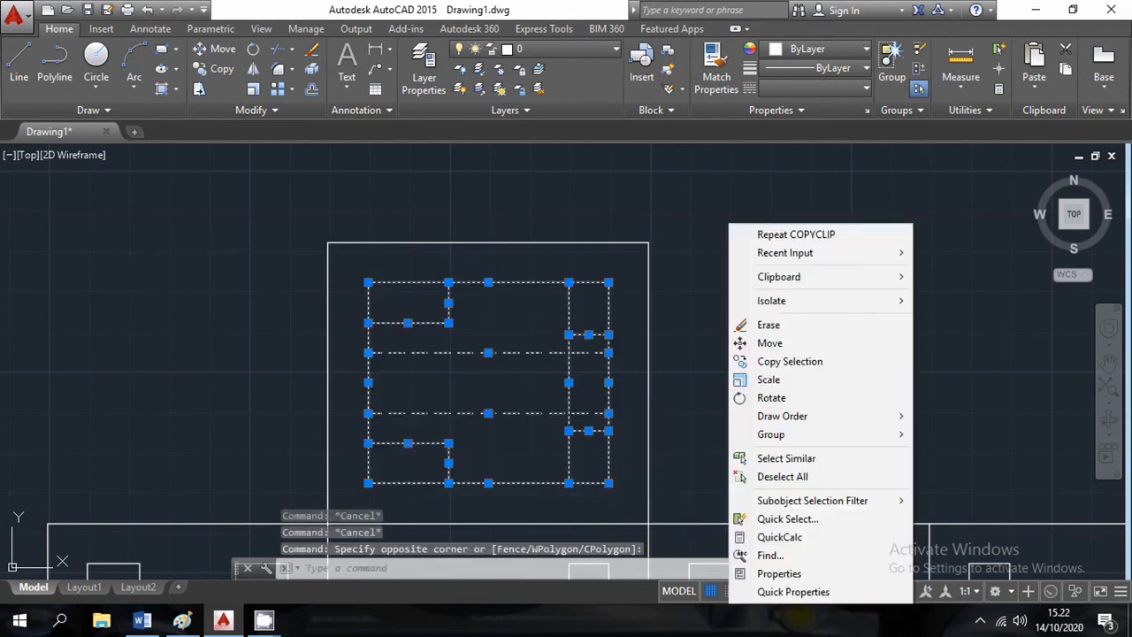
click(790, 361)
click(608, 282)
scroll(611, 271, down, 5)
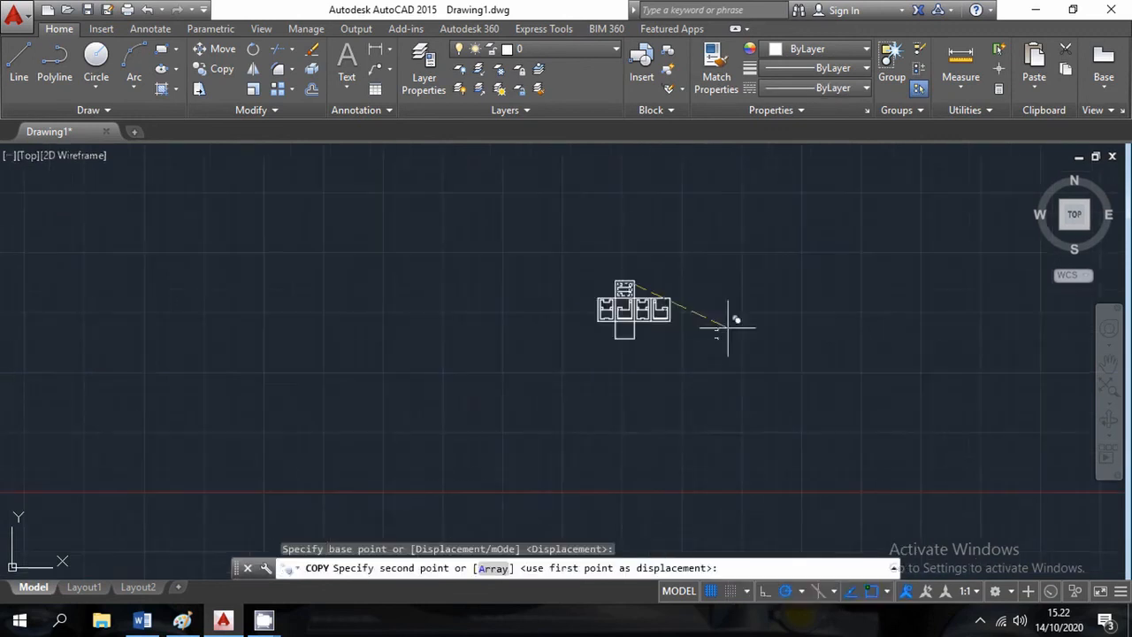
middle_drag(765, 362, 567, 260)
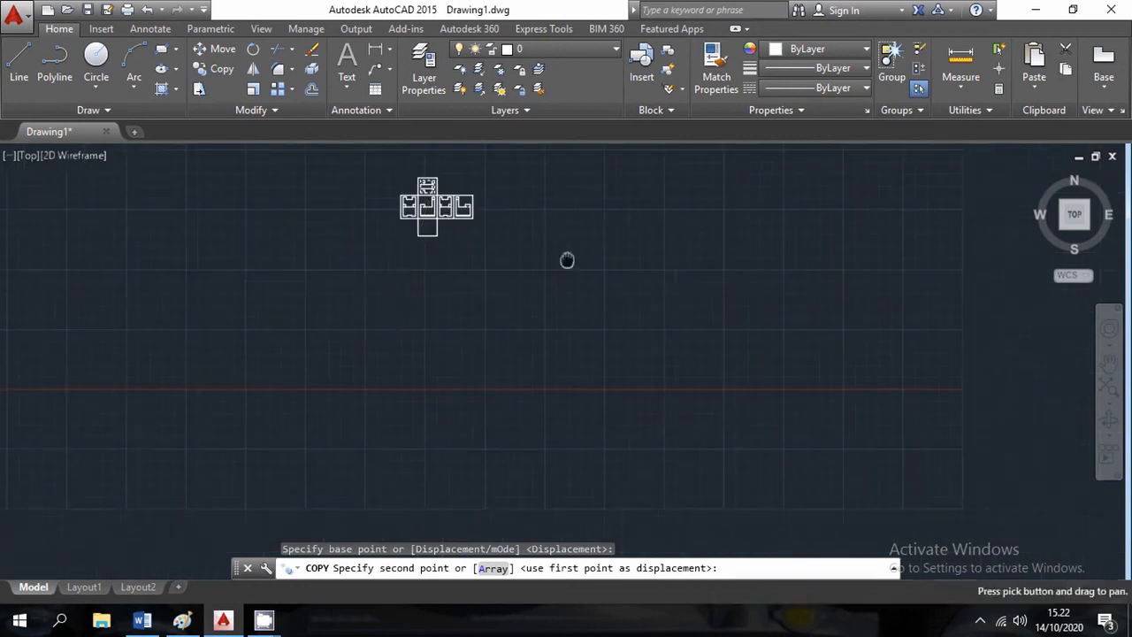
click(416, 326)
click(525, 350)
click(689, 302)
click(645, 213)
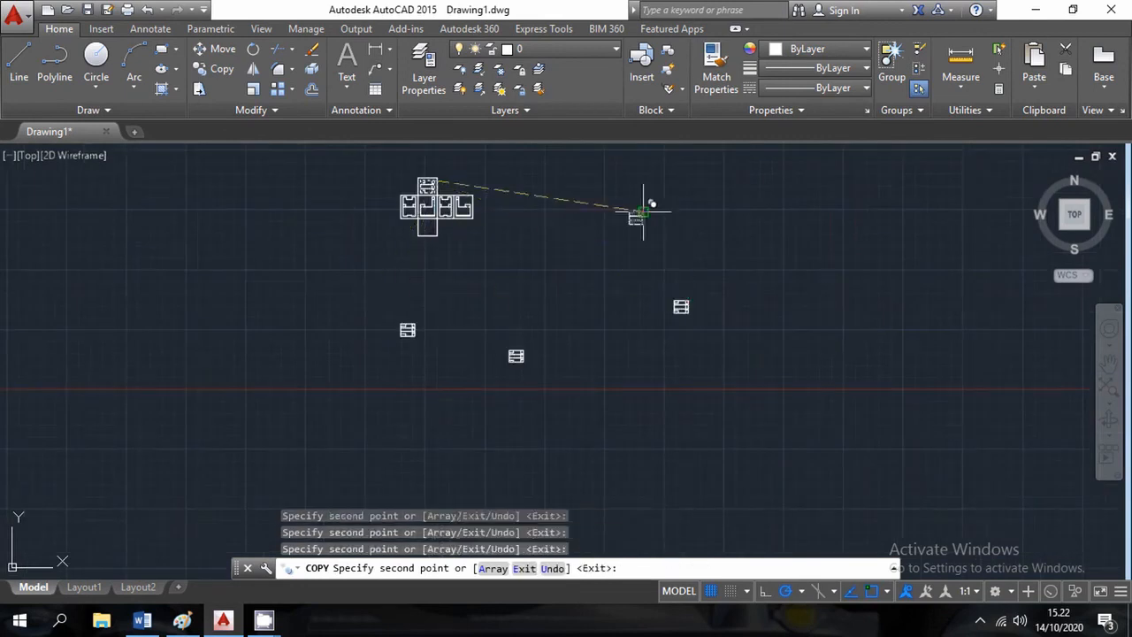
click(619, 330)
click(658, 398)
click(531, 464)
click(394, 448)
click(500, 310)
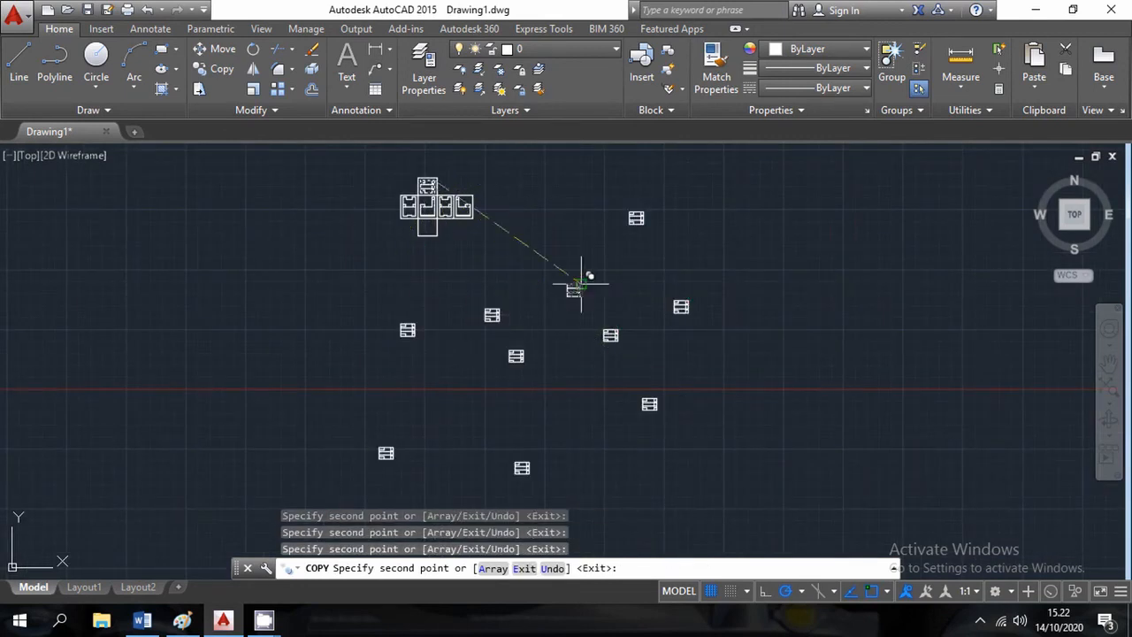
click(582, 285)
click(638, 313)
click(669, 364)
click(842, 411)
click(801, 451)
click(621, 385)
click(605, 425)
click(512, 444)
click(410, 405)
click(530, 379)
click(436, 389)
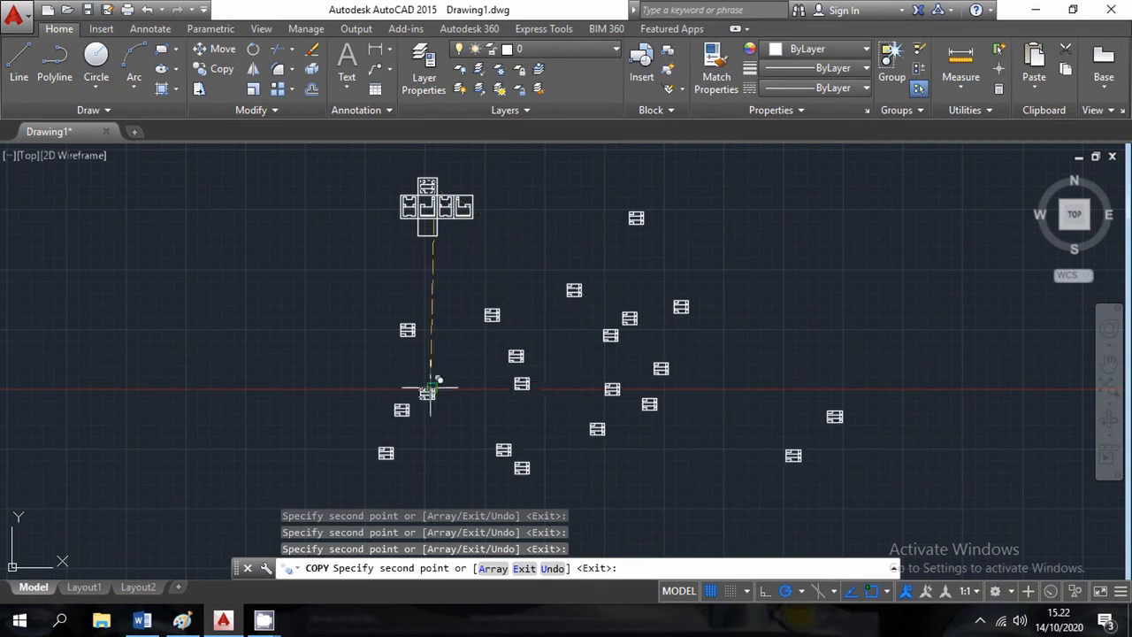
click(436, 400)
click(406, 358)
click(756, 427)
click(712, 363)
click(696, 405)
click(623, 428)
click(575, 362)
click(447, 430)
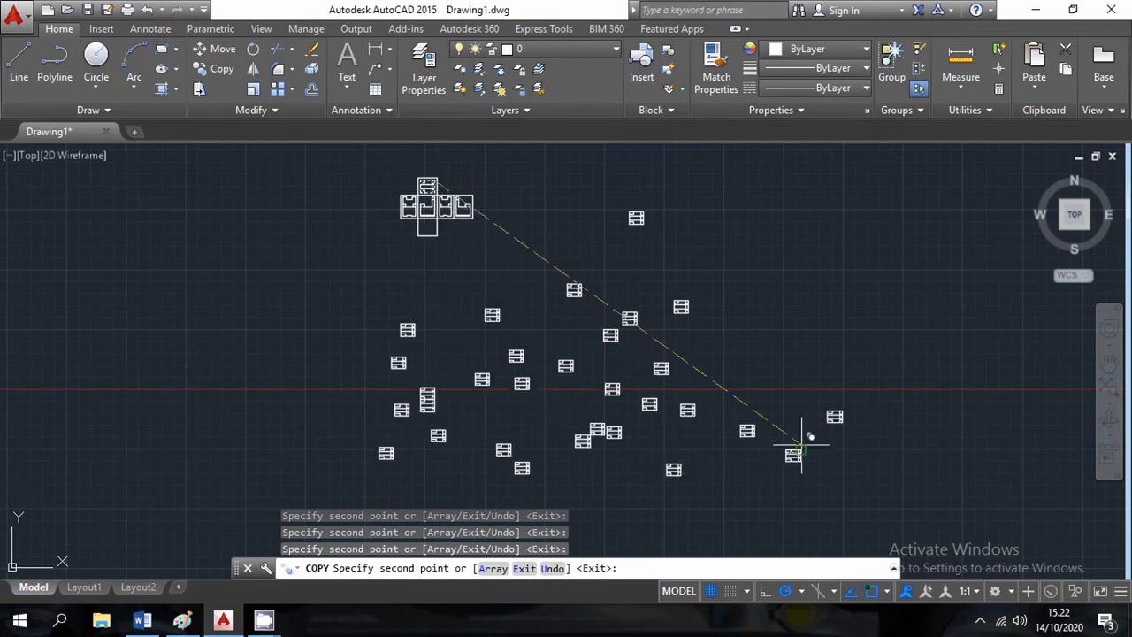
click(801, 315)
click(620, 473)
click(791, 389)
click(710, 307)
click(668, 416)
click(668, 375)
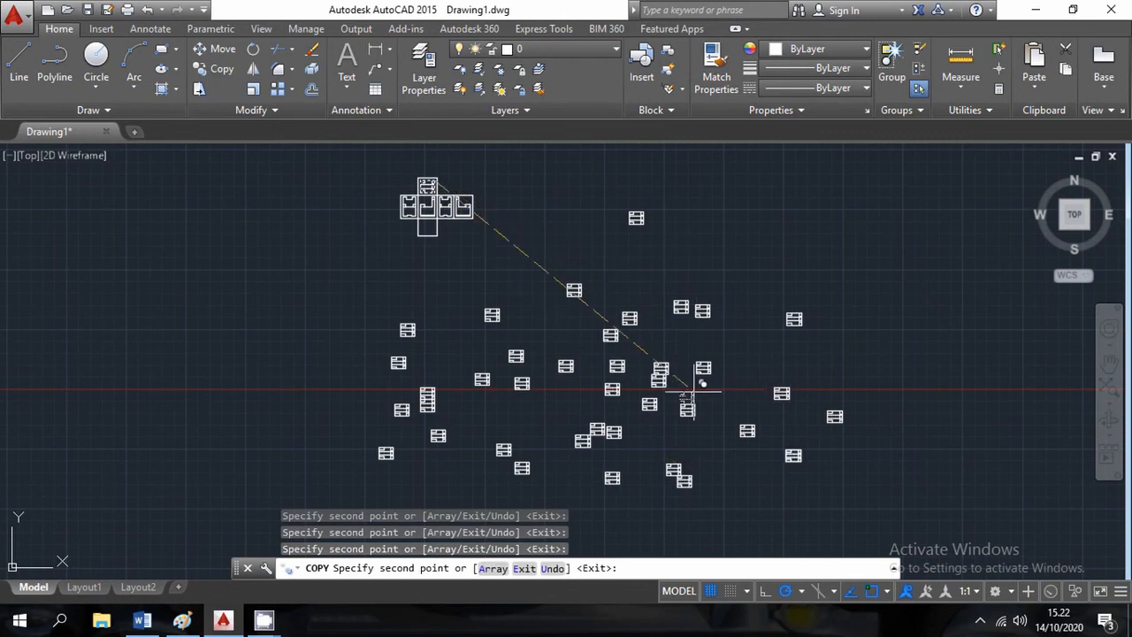
click(524, 363)
click(698, 367)
click(406, 371)
click(407, 382)
click(577, 324)
click(481, 332)
click(398, 371)
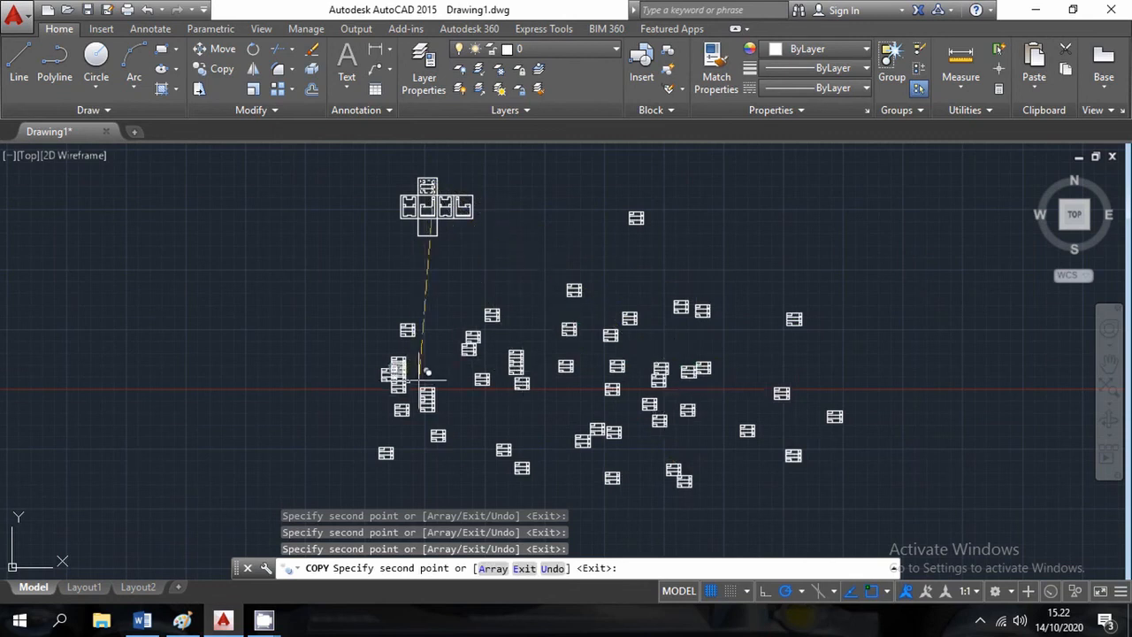
click(638, 444)
click(427, 343)
click(436, 343)
click(476, 429)
click(617, 413)
click(469, 411)
click(535, 430)
click(547, 429)
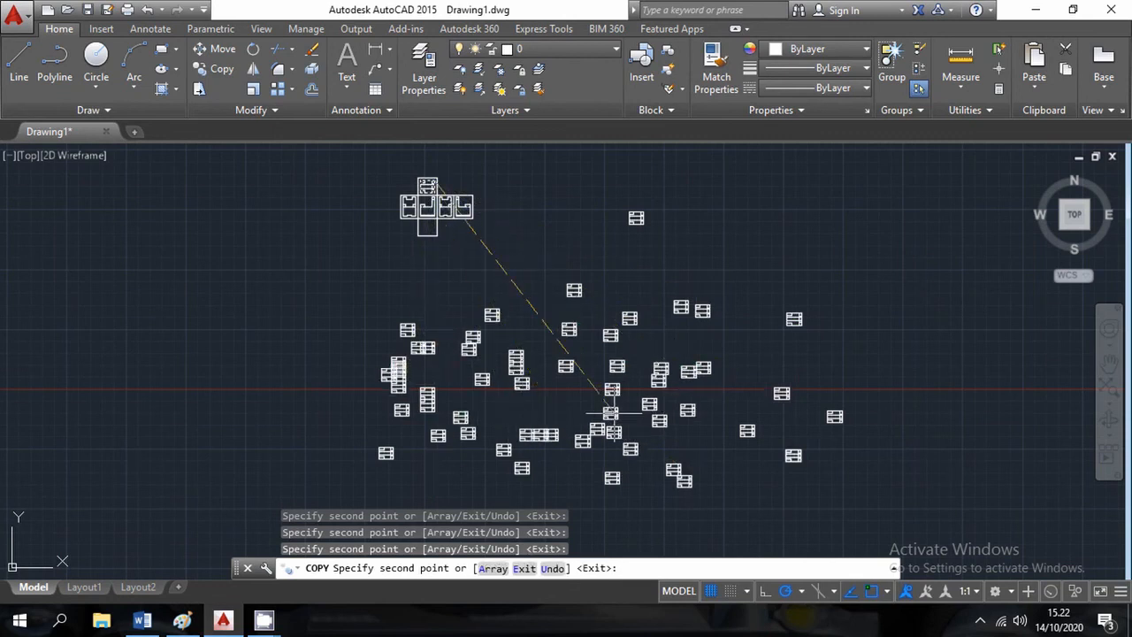
click(559, 360)
click(642, 353)
click(748, 411)
click(808, 407)
click(772, 336)
click(698, 349)
key(Escape)
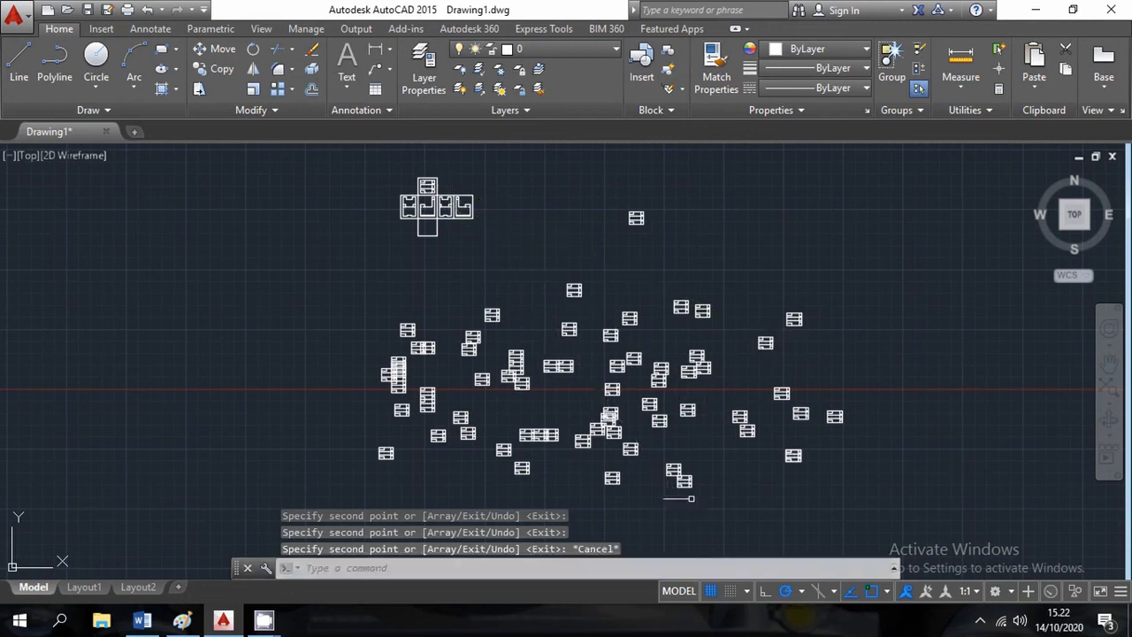
key(ctrl+z)
scroll(639, 371, down, 6)
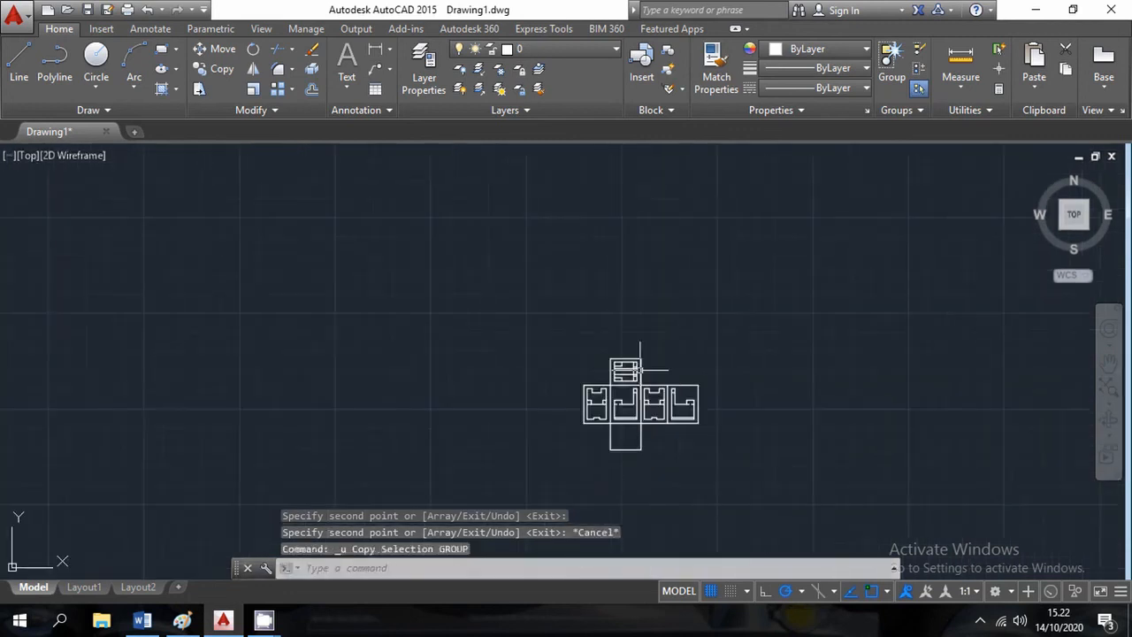
scroll(639, 370, up, 6)
scroll(637, 408, up, 6)
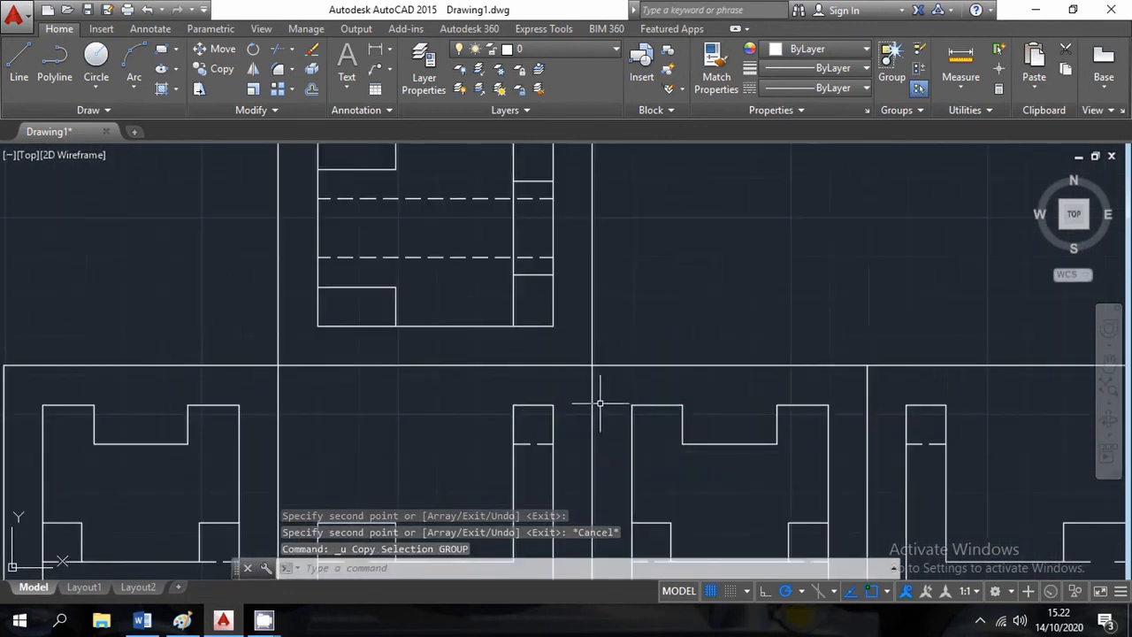
middle_drag(600, 403, 616, 566)
scroll(450, 336, up, 3)
scroll(451, 337, down, 5)
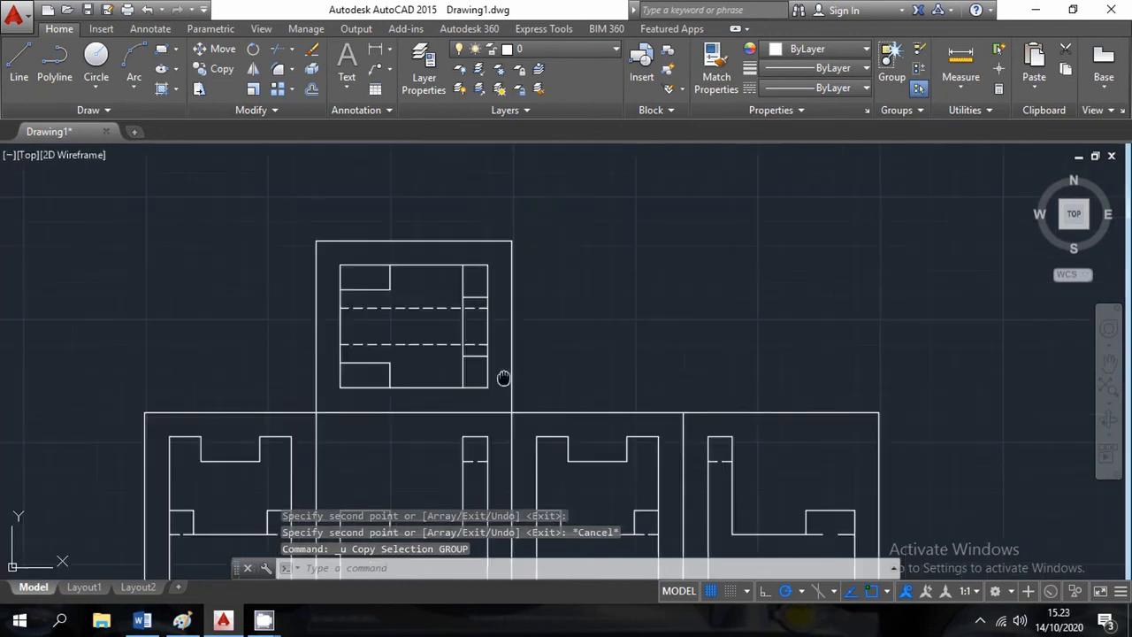
scroll(508, 362, up, 1)
click(341, 228)
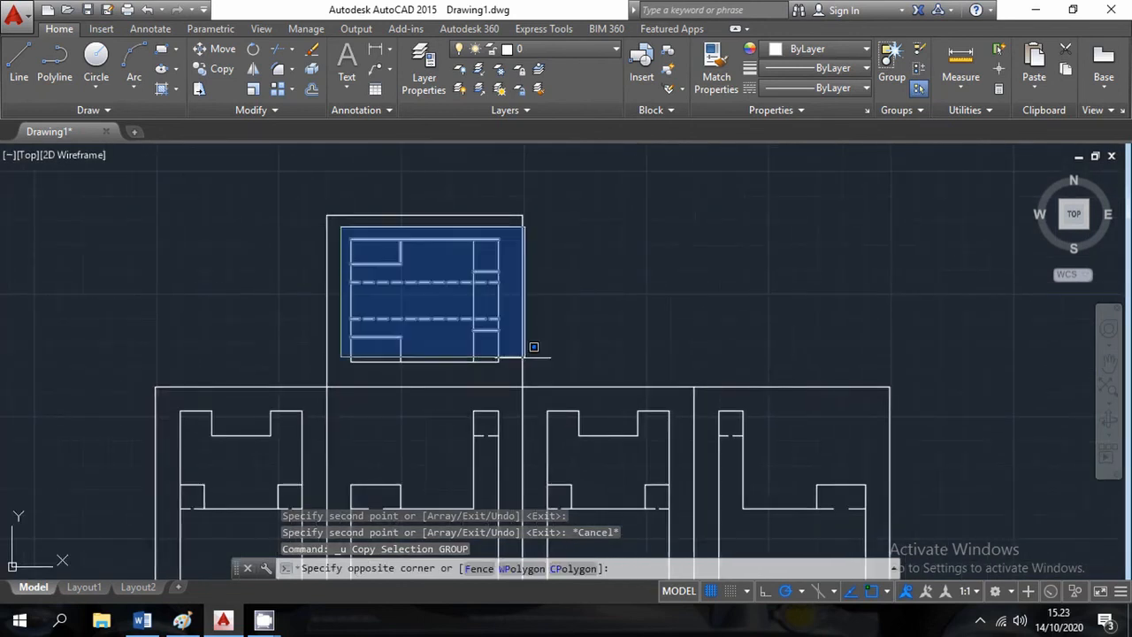
click(513, 357)
click(254, 69)
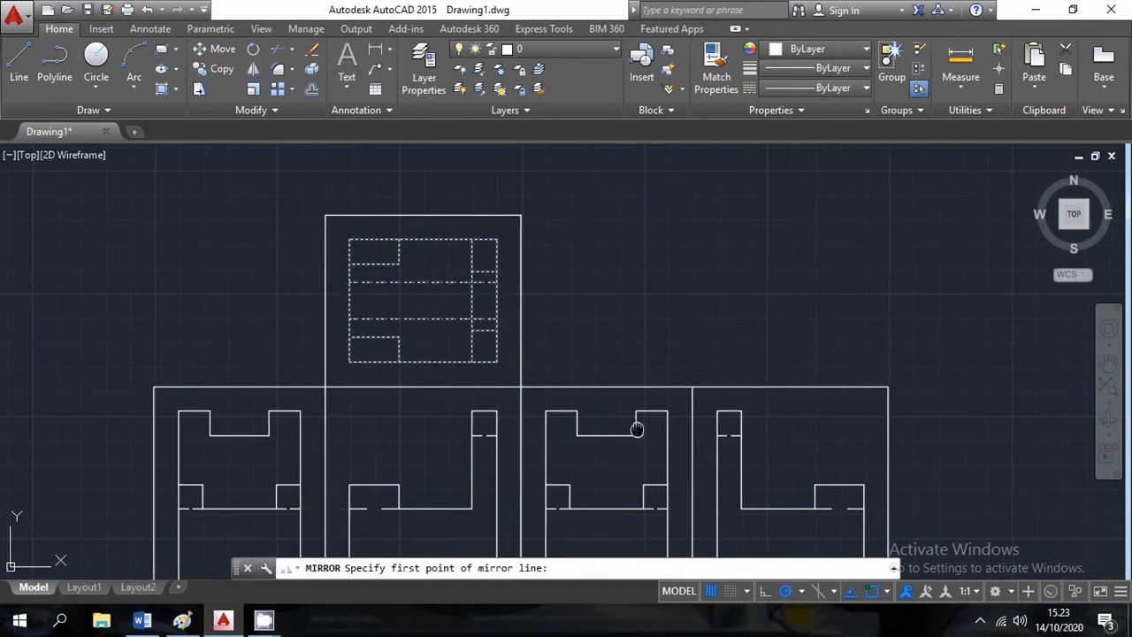
middle_drag(638, 428, 605, 275)
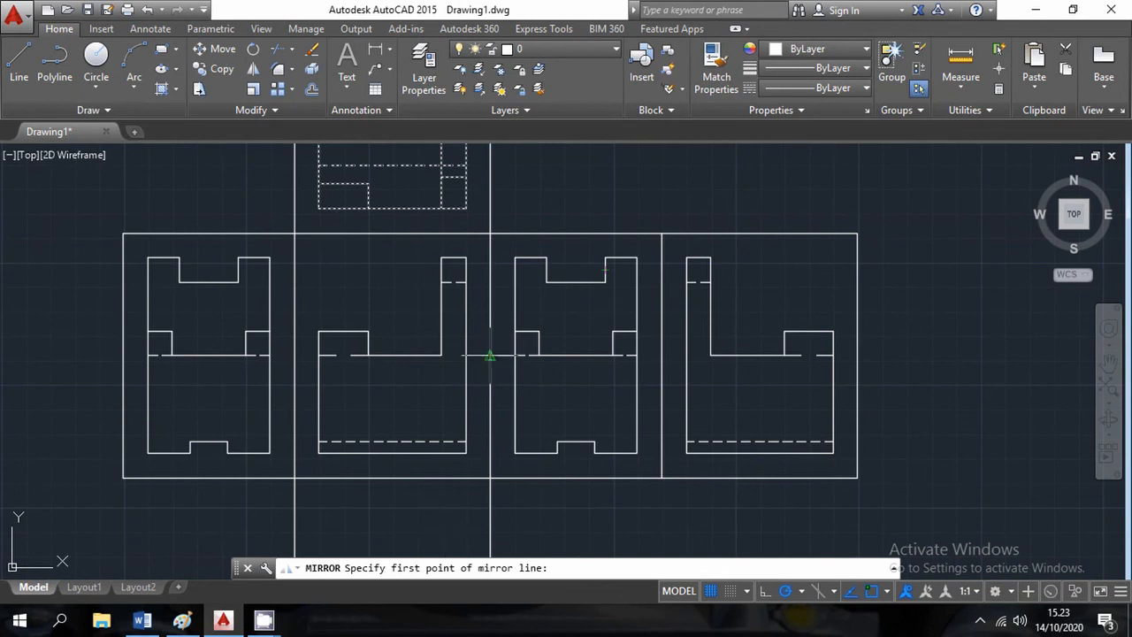
middle_drag(505, 392, 446, 569)
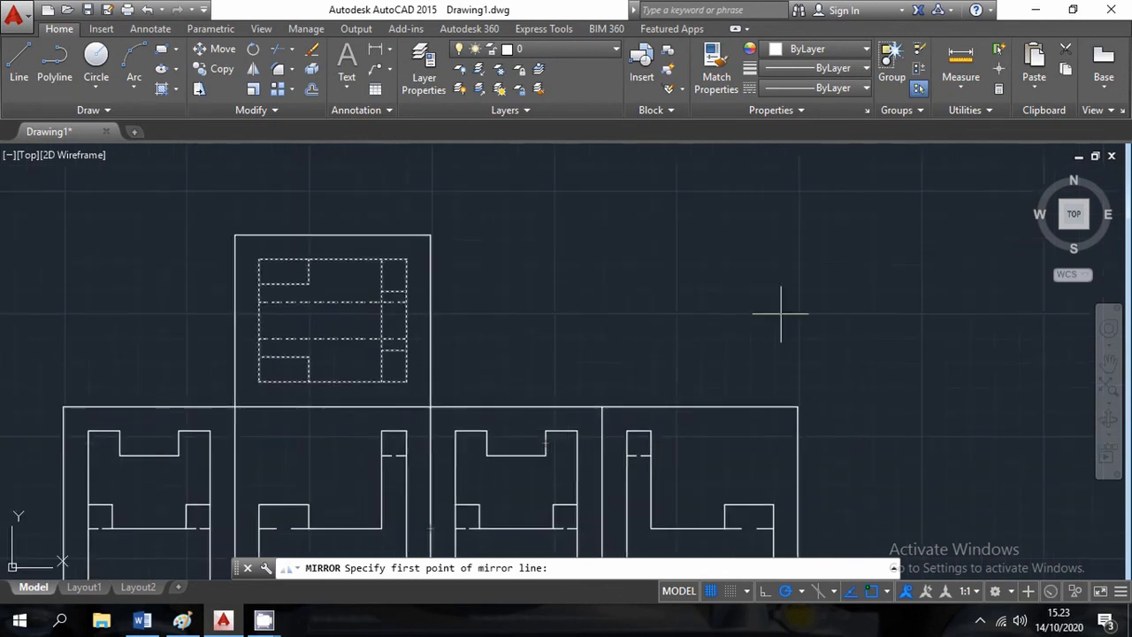
click(516, 407)
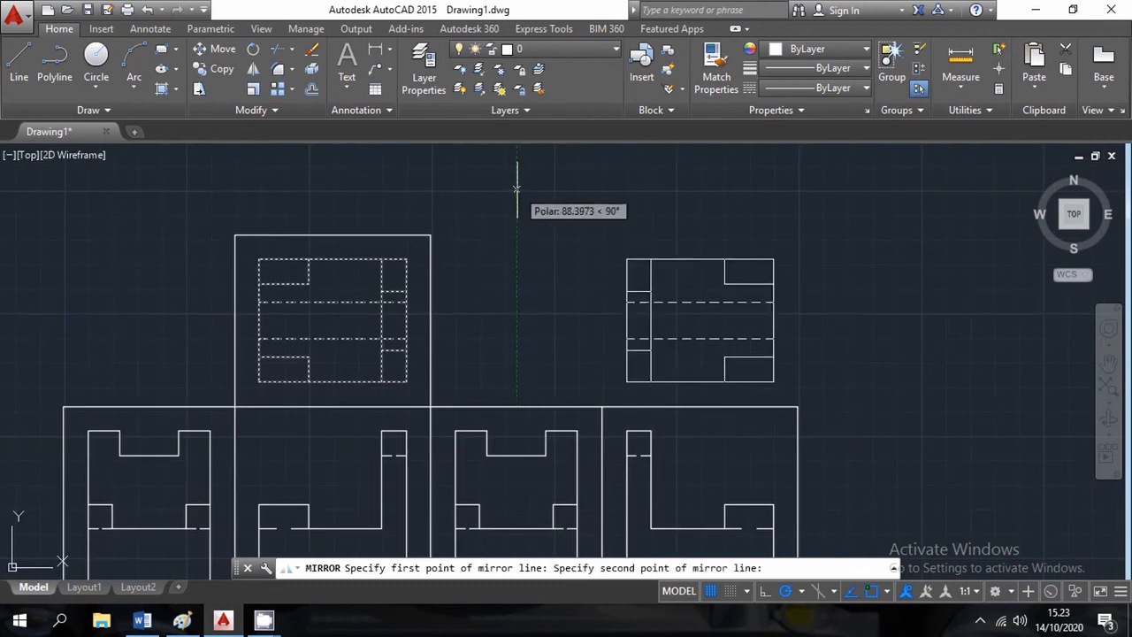
key(Escape)
Step: Mirror the whole top view into the empty frame below the front view about the front frame's horizontal midline, keeping the original
middle_drag(474, 401, 554, 326)
click(330, 175)
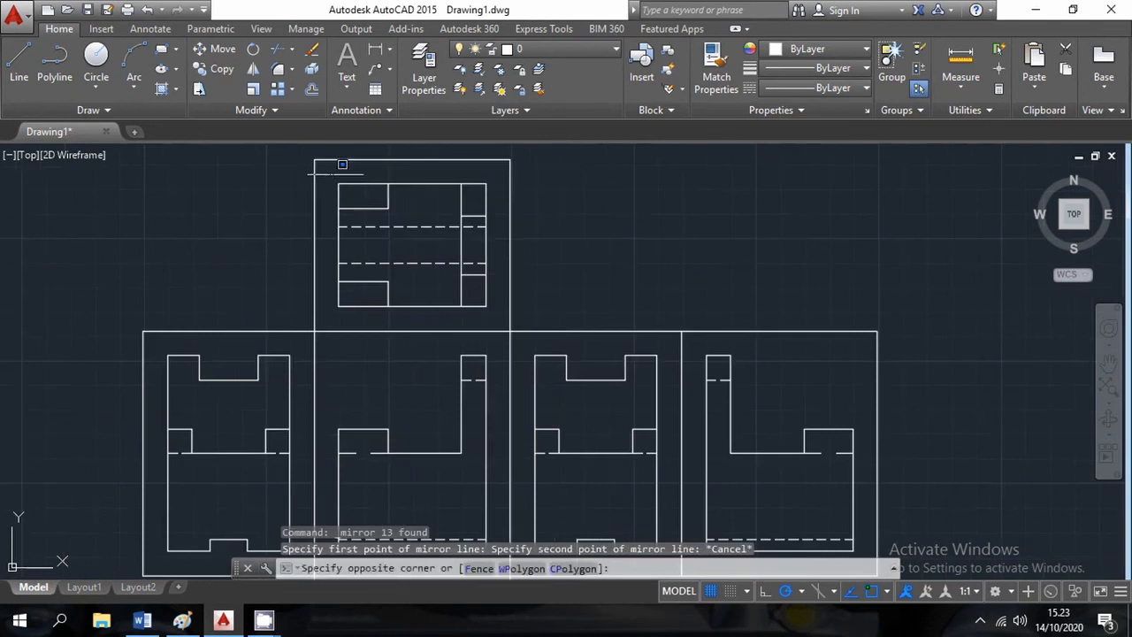
click(488, 316)
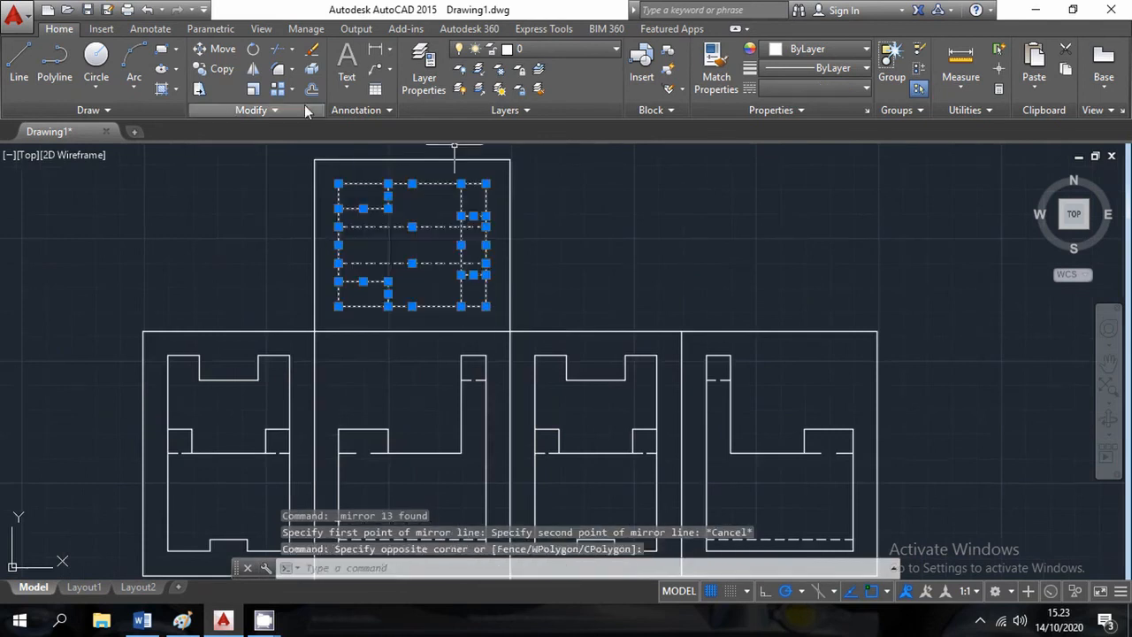
click(251, 74)
middle_drag(475, 386, 463, 266)
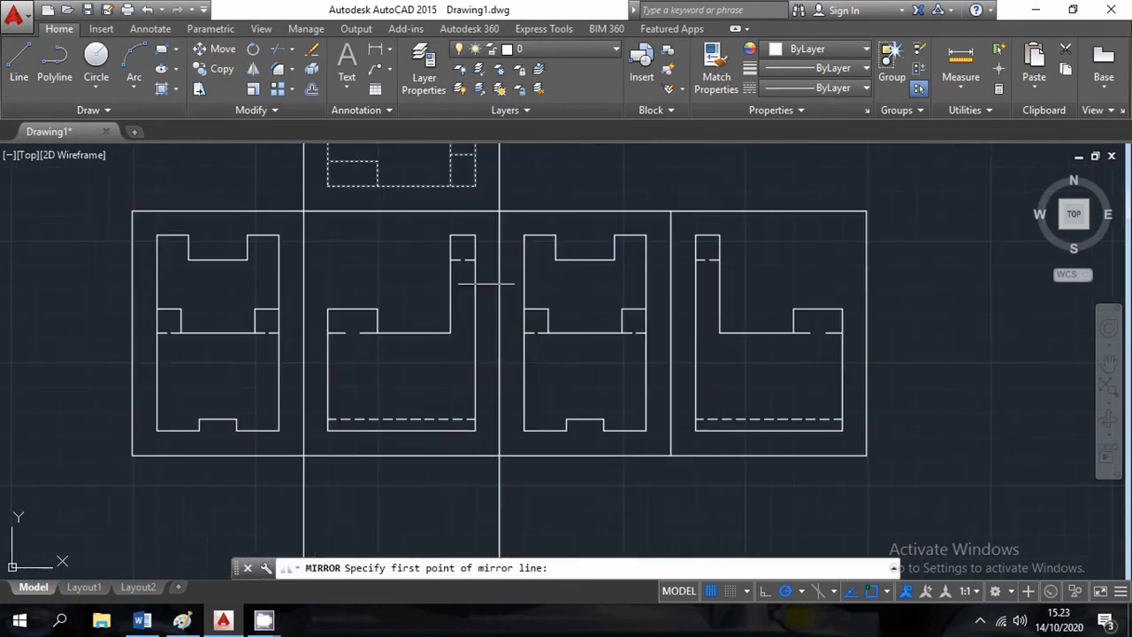
click(498, 333)
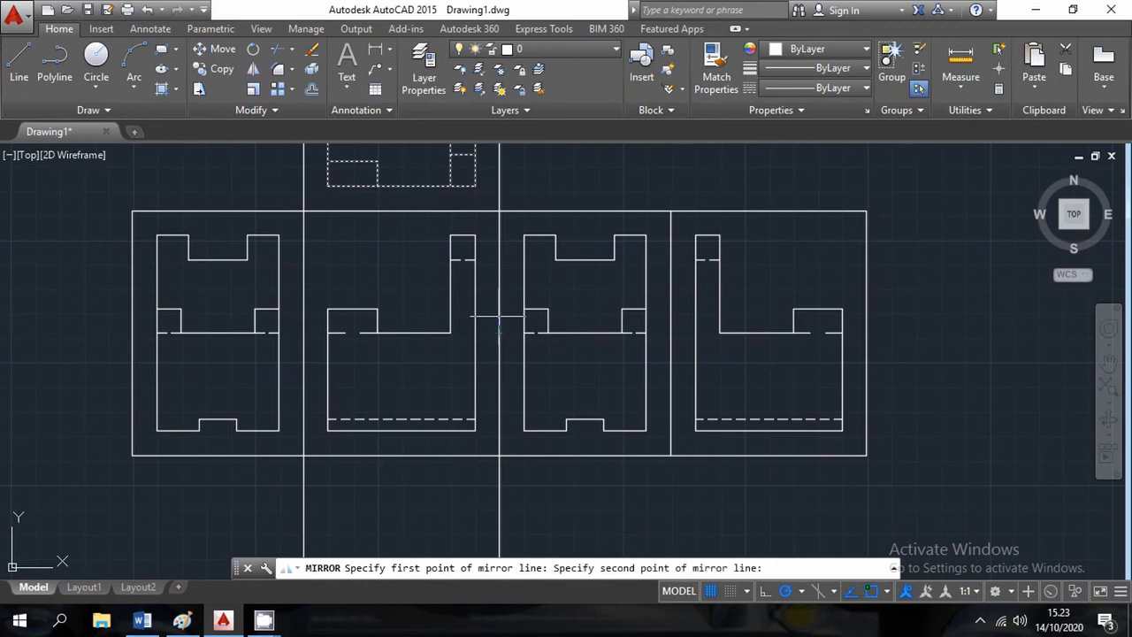
click(109, 331)
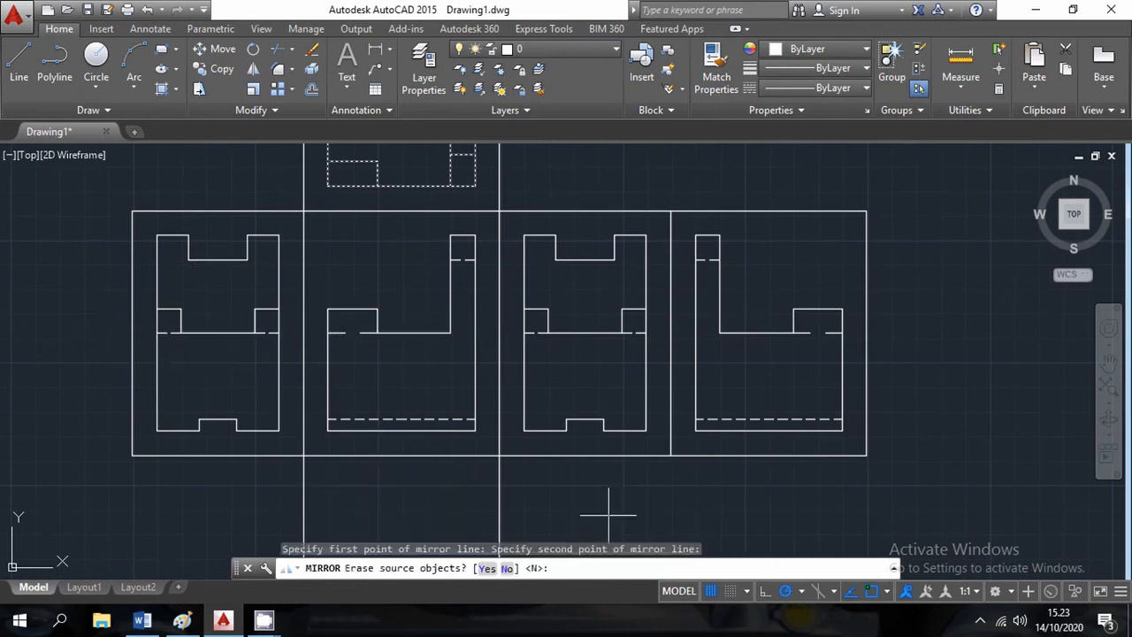
middle_drag(619, 505, 586, 452)
key(Return)
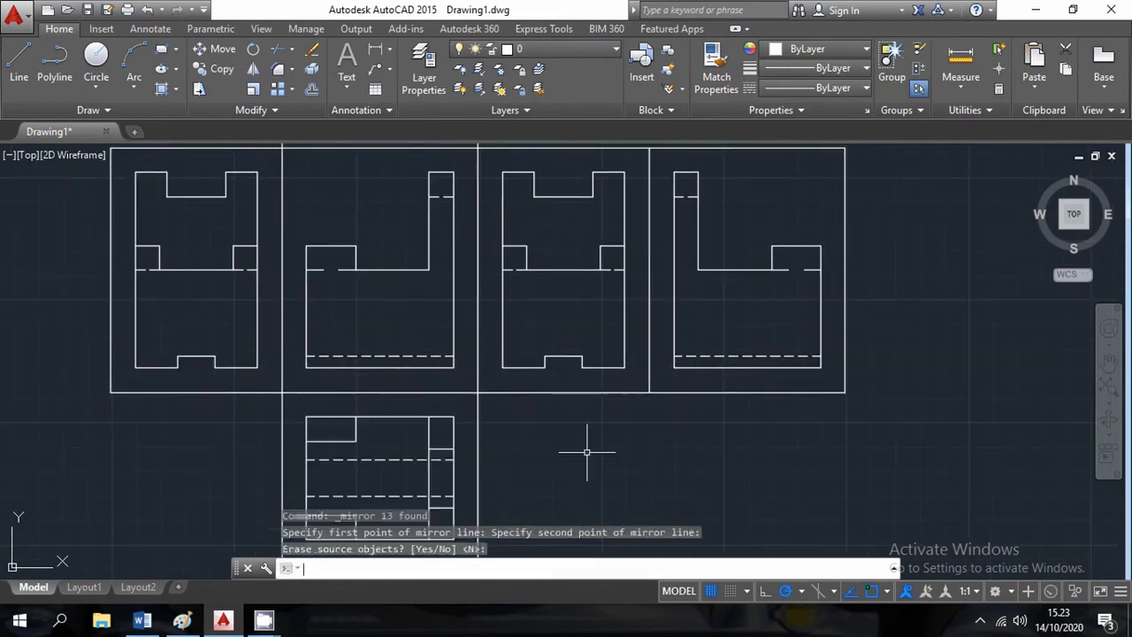
Step: Change the two horizontal dashed lines of the view below the front view to the ByLayer linetype
scroll(586, 452, down, 2)
middle_drag(692, 497, 751, 451)
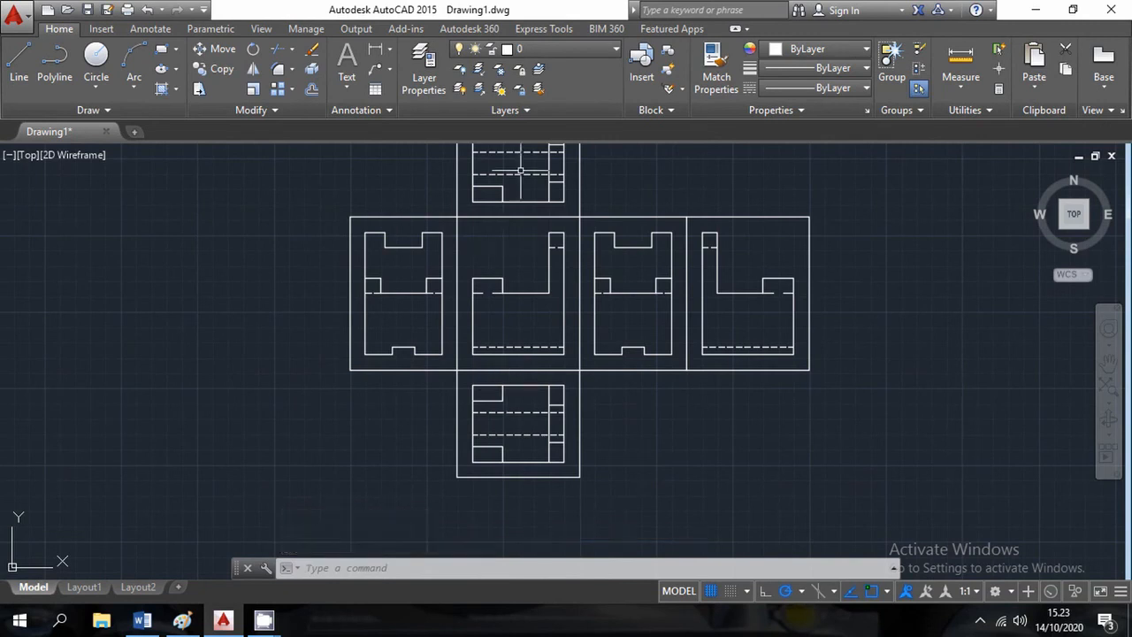
middle_drag(531, 436, 552, 480)
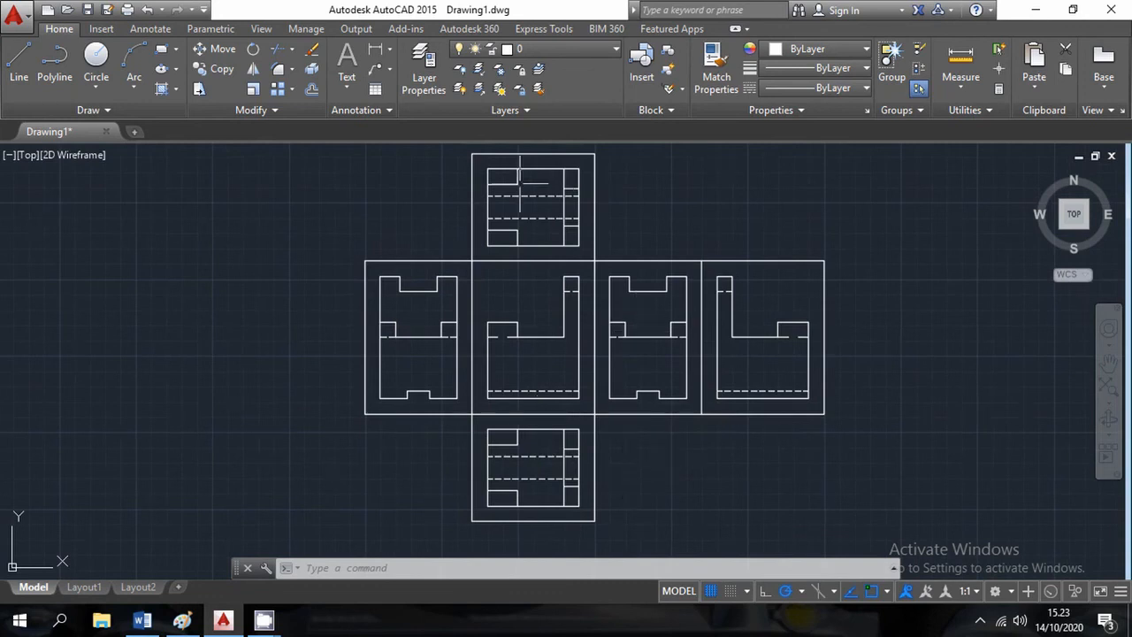
scroll(545, 469, up, 4)
click(543, 504)
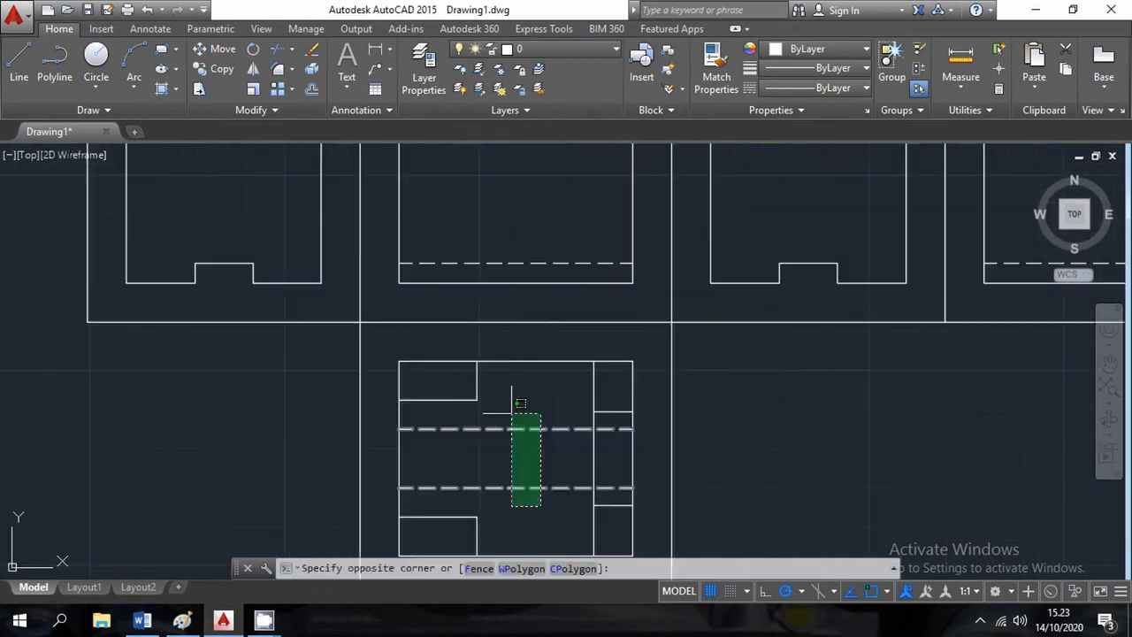
click(506, 400)
click(835, 88)
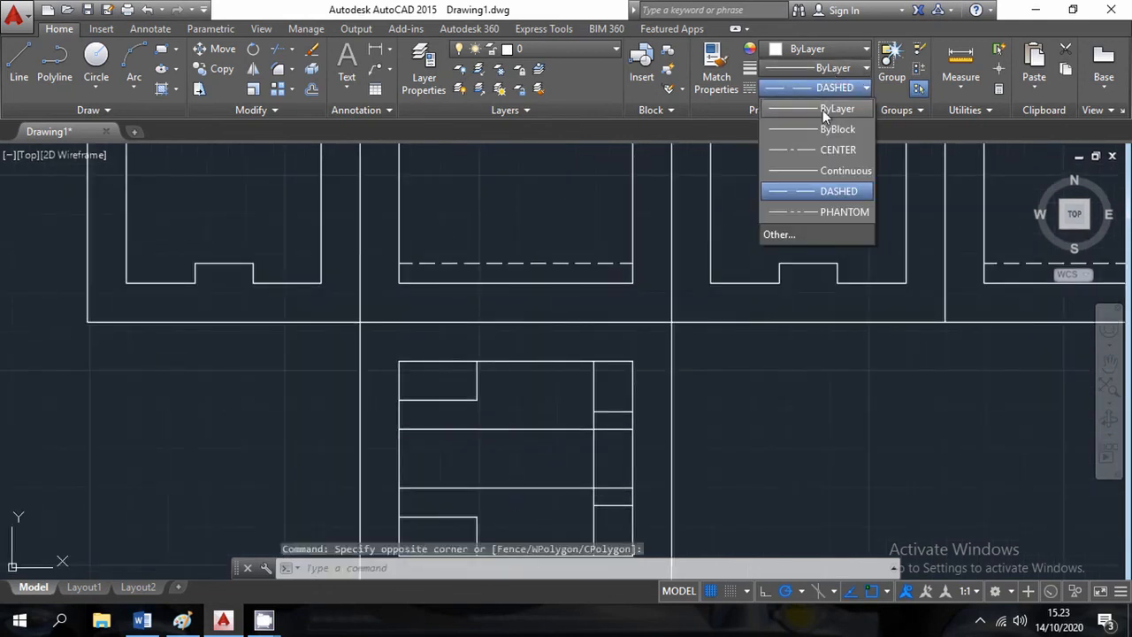
click(823, 110)
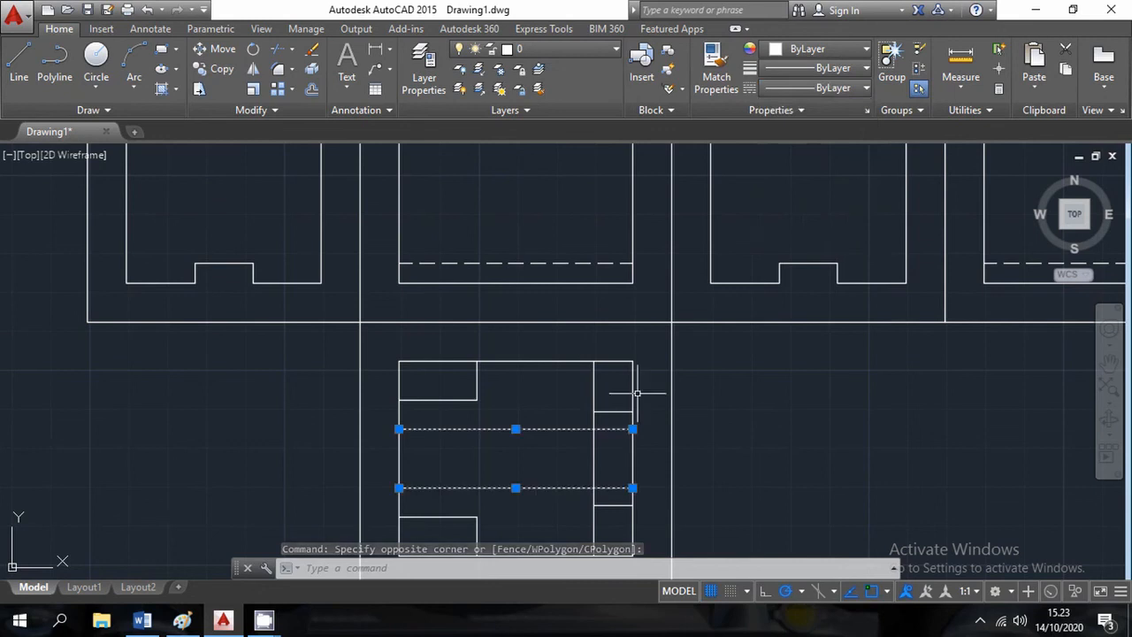
key(Escape)
Step: Change the bottom view's two left corner notch outlines, right-hand vertical line and two short horizontal lines beside it to the DASHED linetype
middle_drag(542, 402, 569, 320)
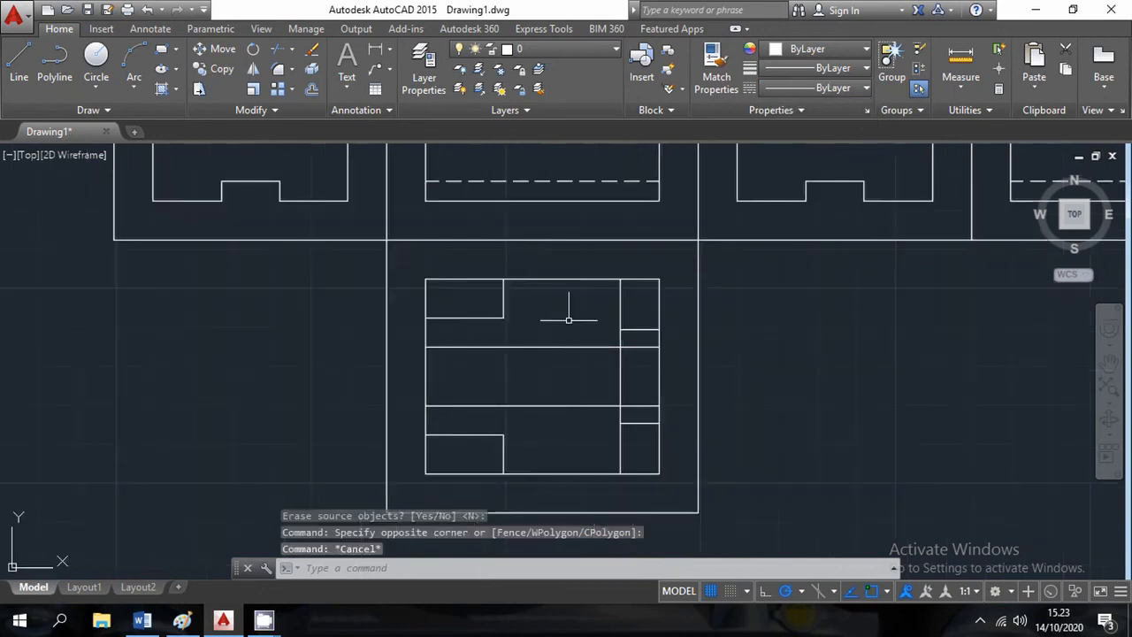
click(528, 320)
click(463, 317)
click(540, 464)
click(462, 434)
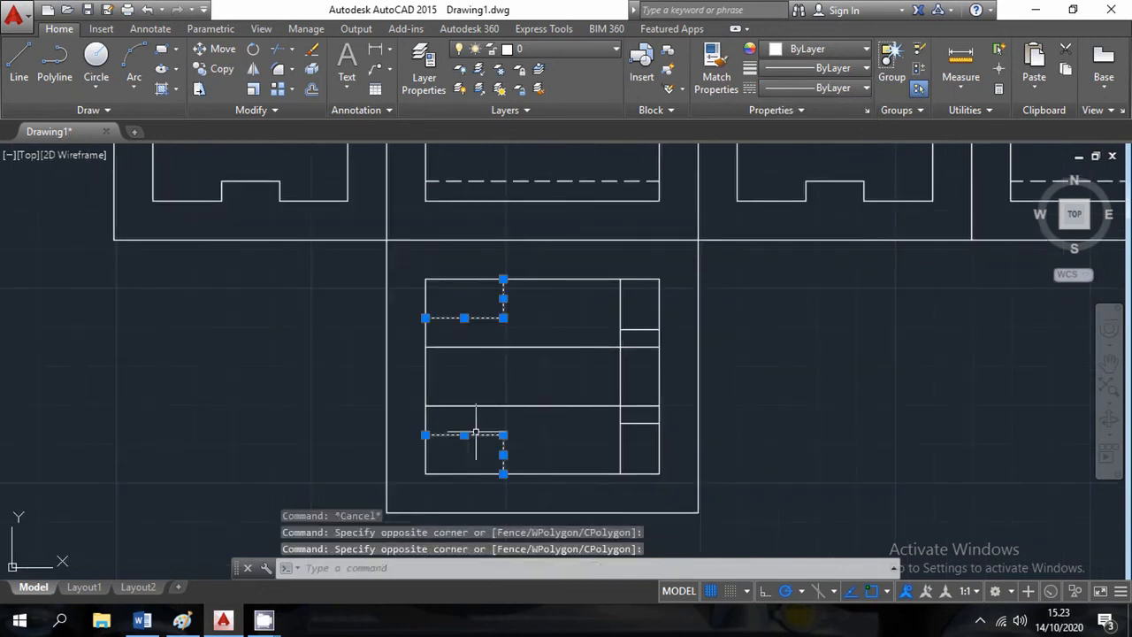
click(648, 444)
click(598, 423)
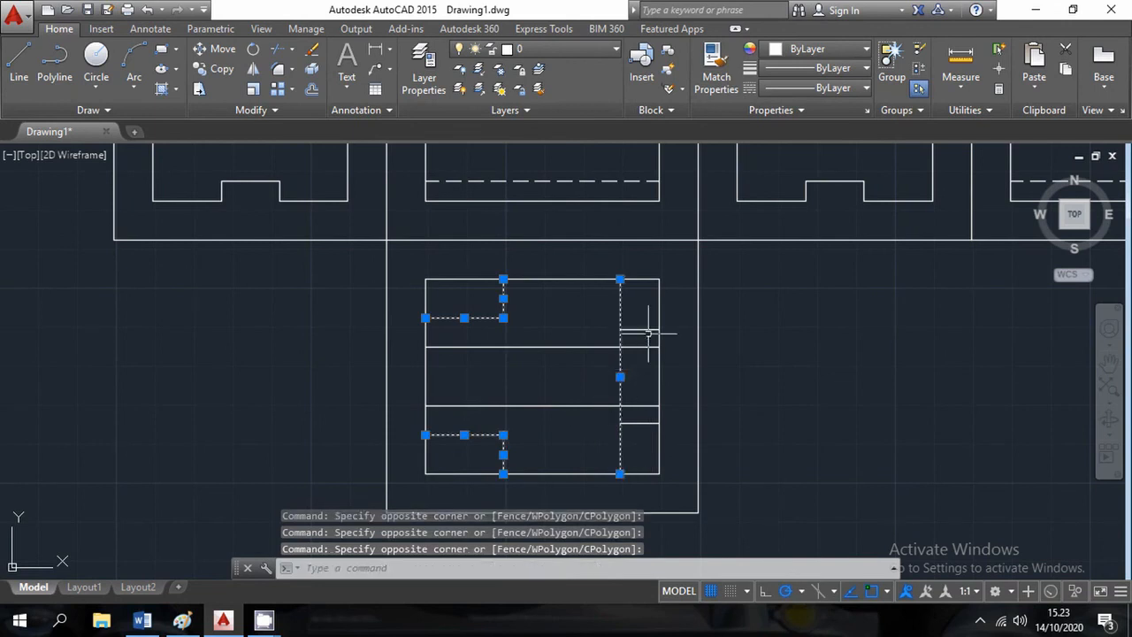
click(644, 329)
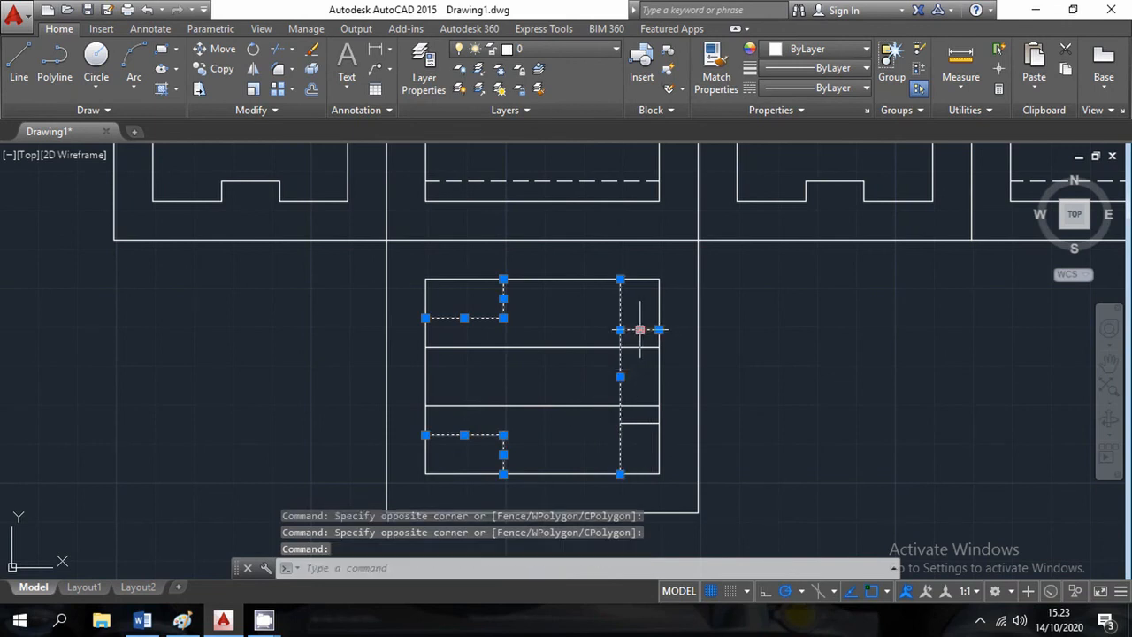
click(634, 422)
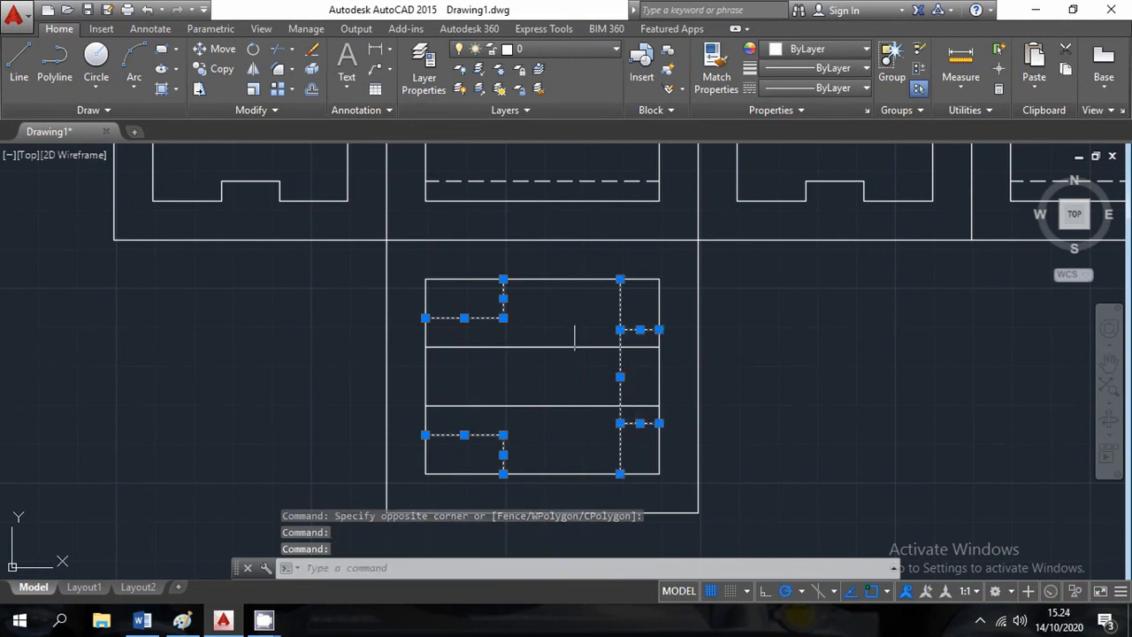
click(848, 88)
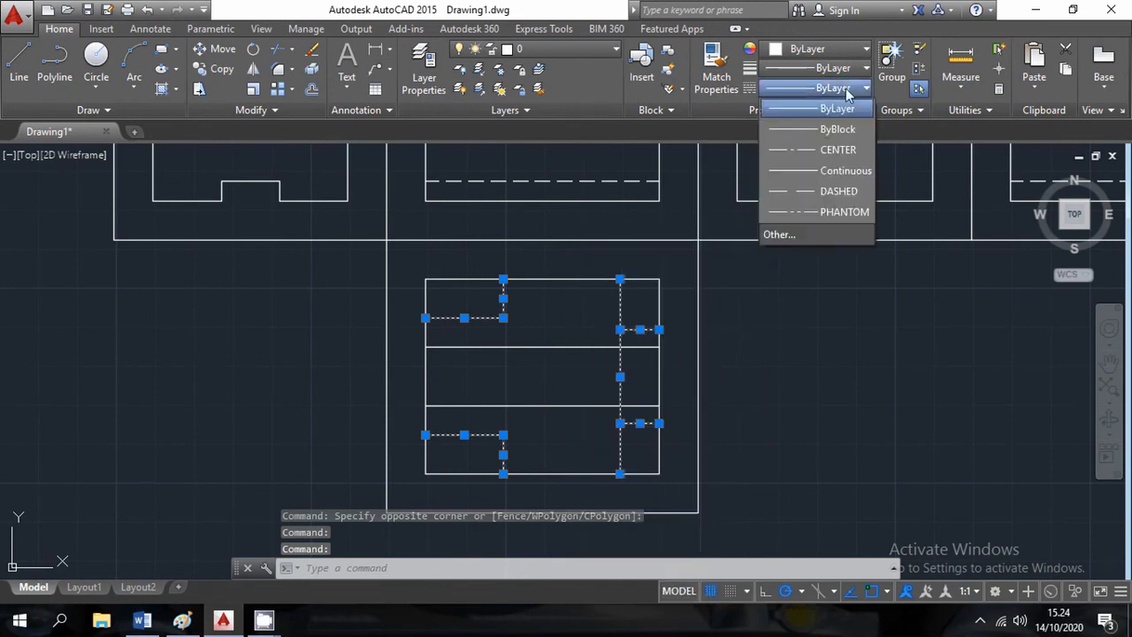
click(822, 191)
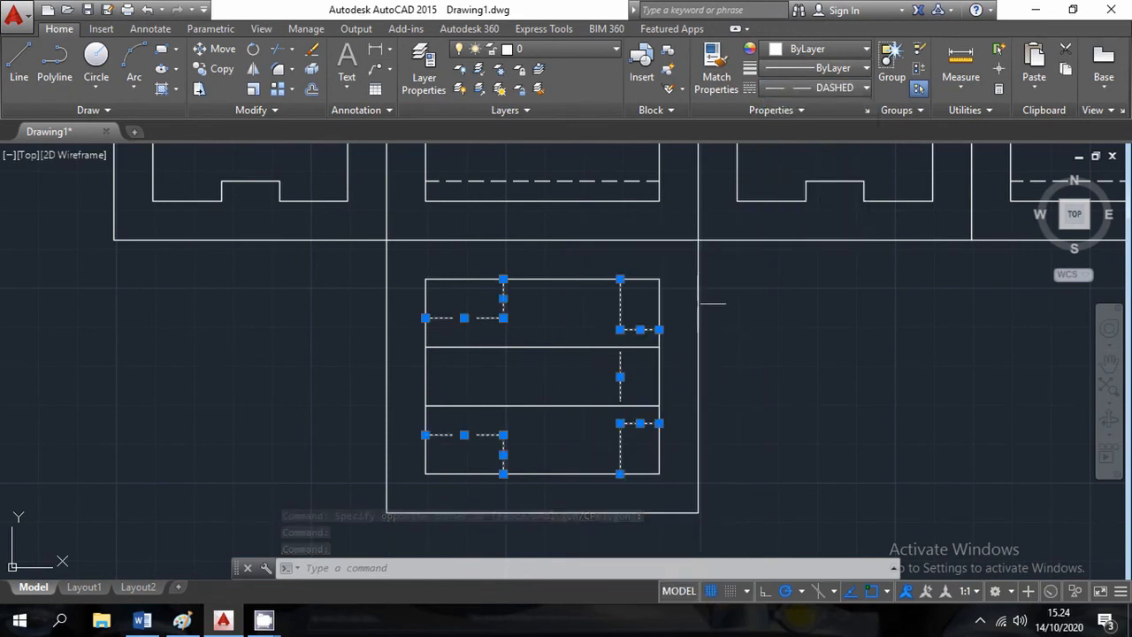
Step: Set the linetype scale of the seven dashed lines in the bottom view to 0.3 and clear the selection
right_click(533, 309)
click(583, 573)
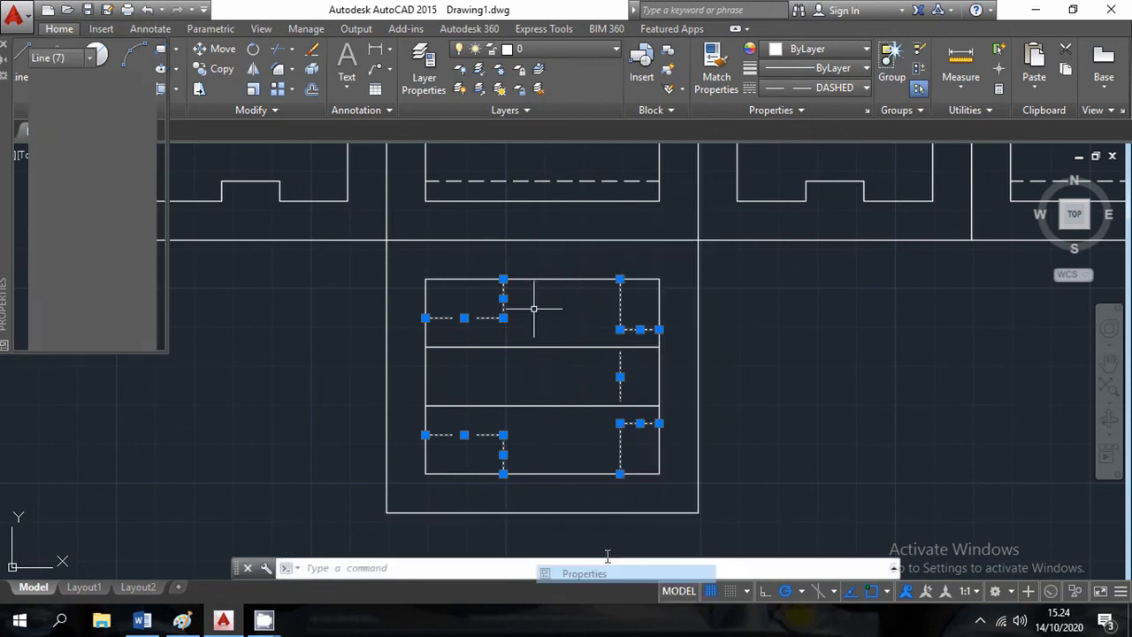
click(137, 146)
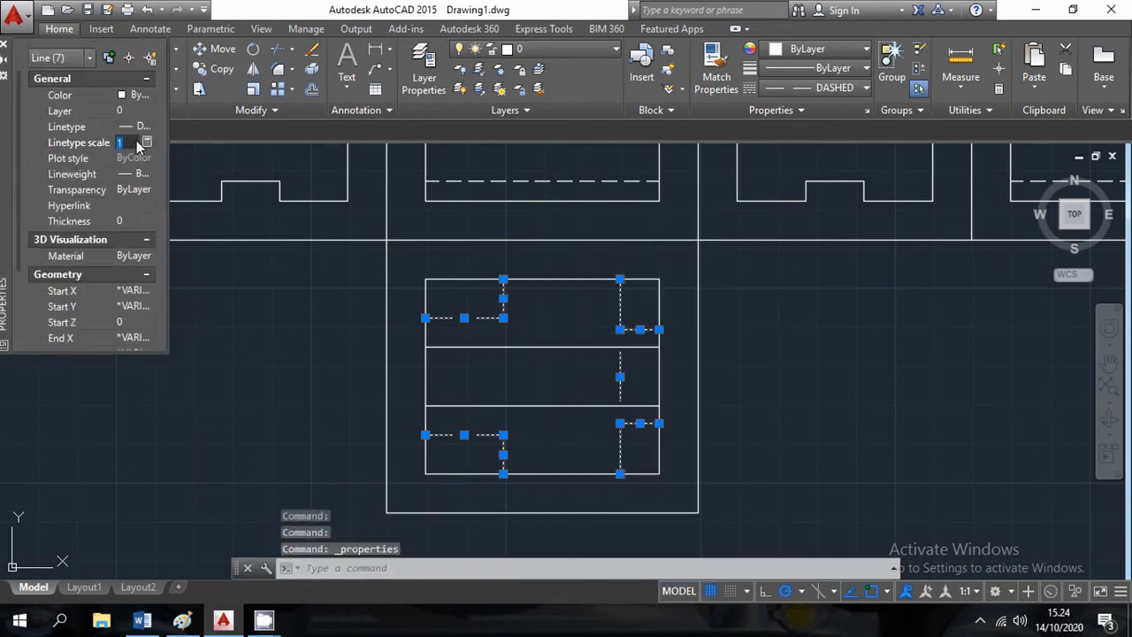
text(0.3)
key(Return)
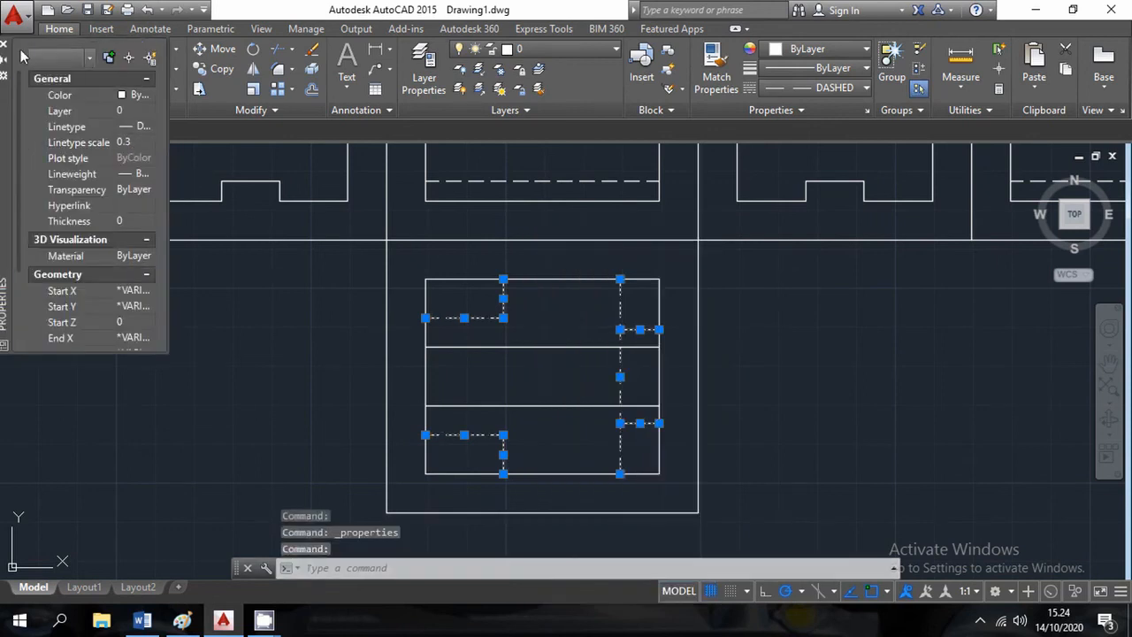
click(4, 50)
key(Escape)
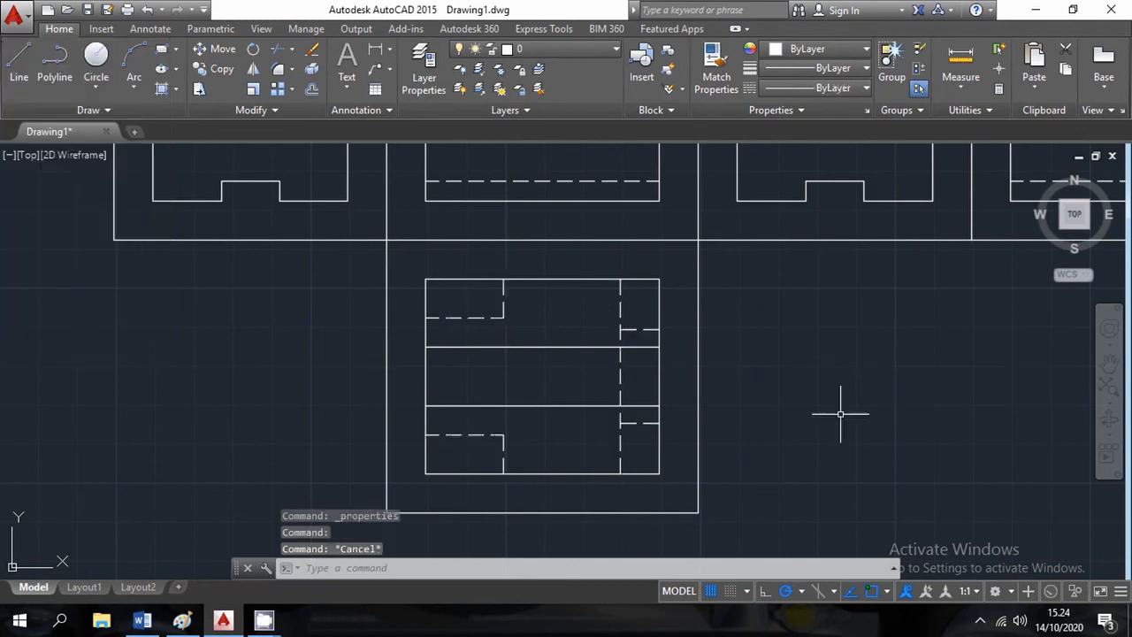
scroll(840, 413, down, 4)
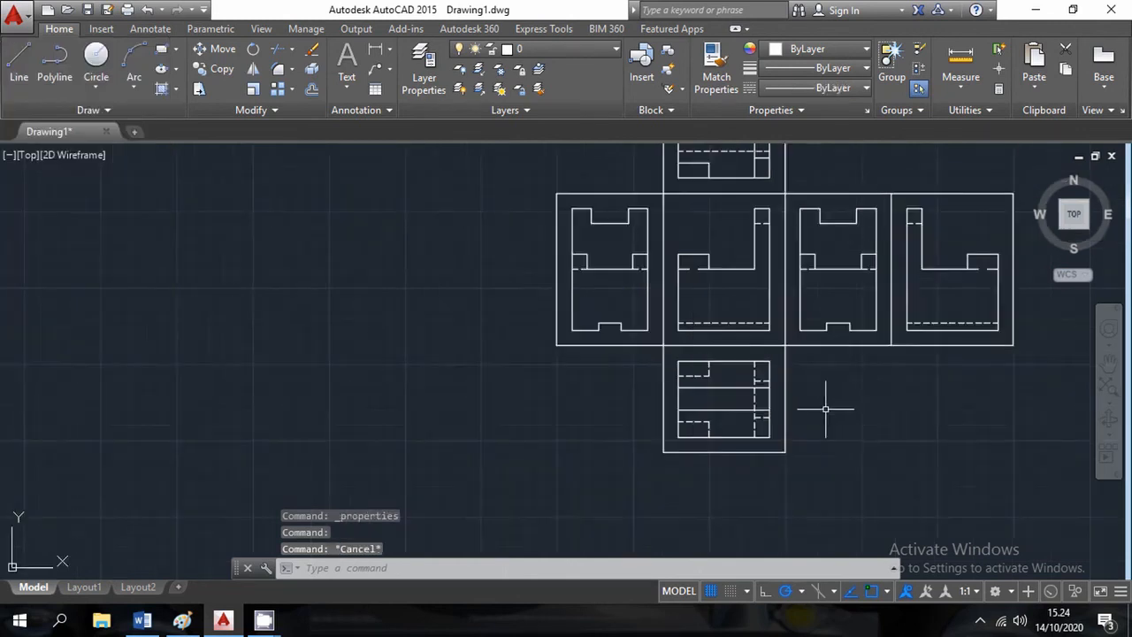
mouse_move(826, 409)
middle_down()
mouse_move(695, 455)
mouse_move(601, 431)
middle_up()
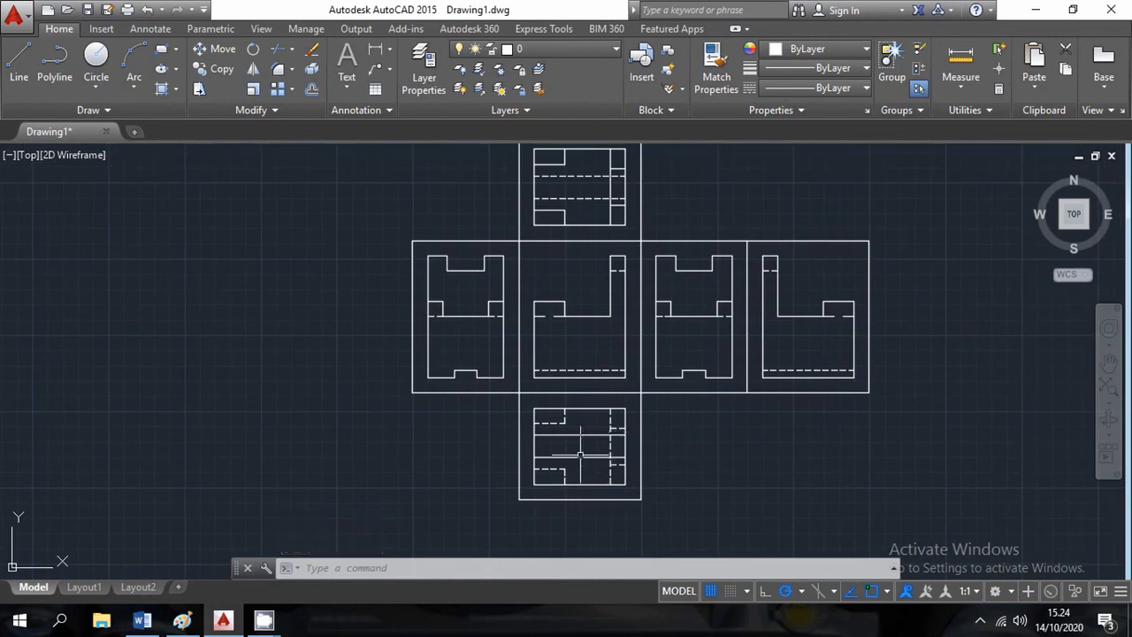
scroll(580, 455, up, 4)
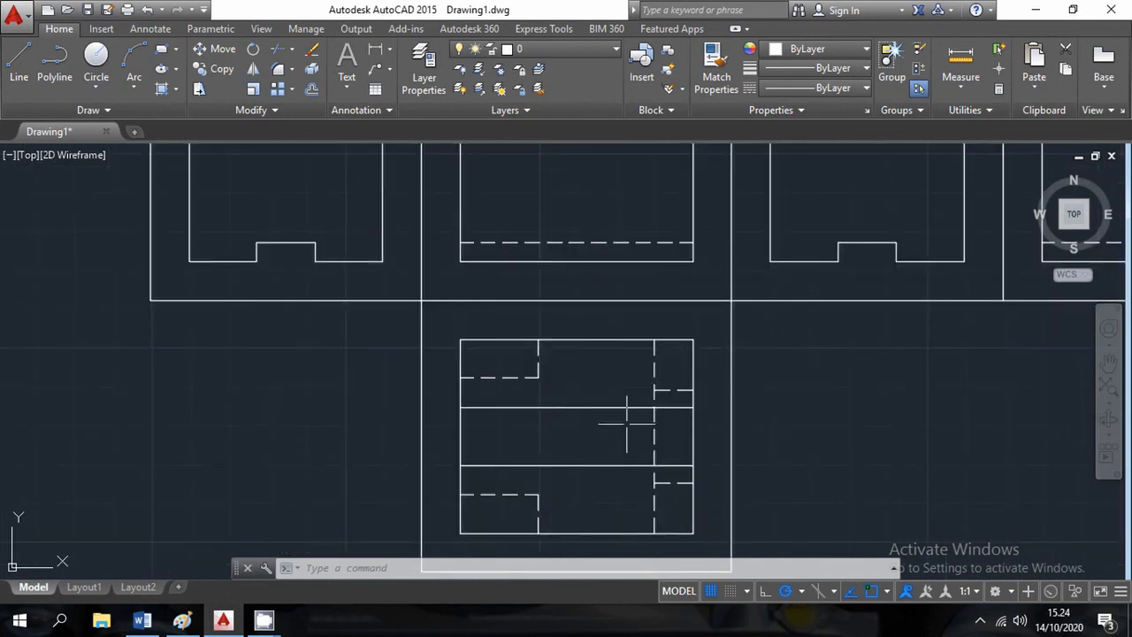
scroll(577, 429, down, 2)
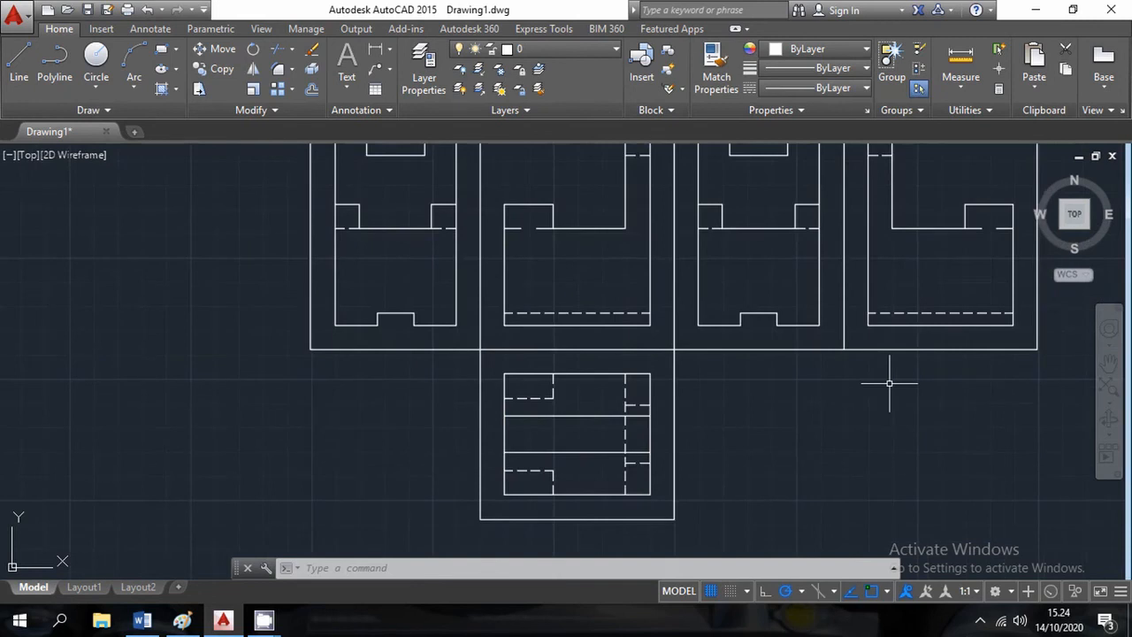
scroll(889, 383, down, 2)
middle_drag(890, 384, 841, 434)
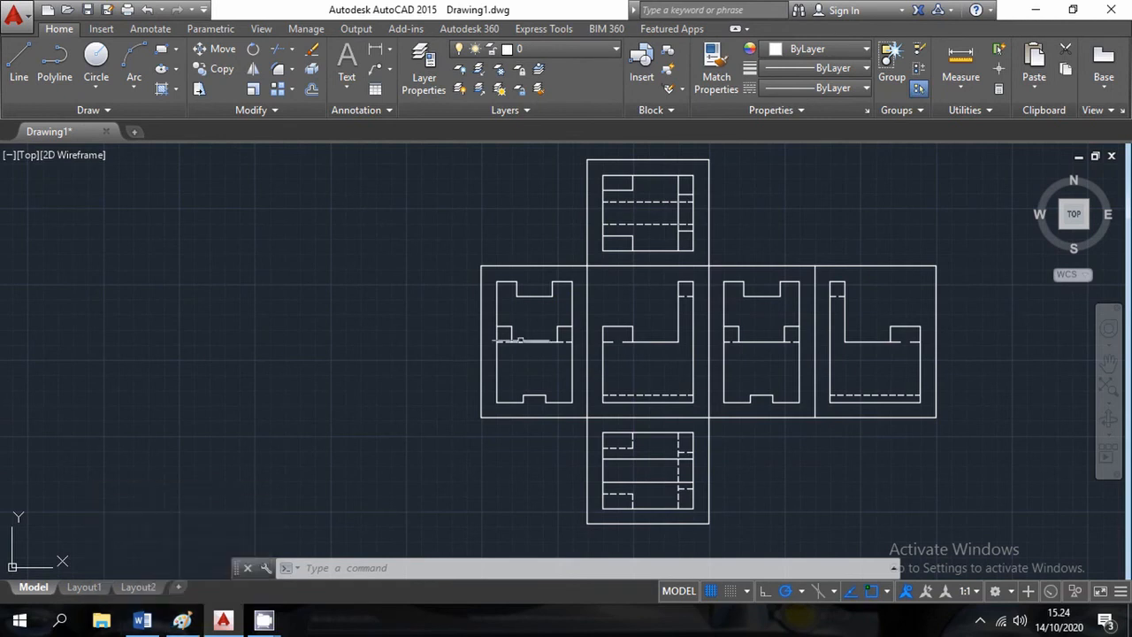
Step: Switch to the Word document Modul Praktikum Gamtek 2017.docx and review the Tugas 2 projection exercises in Gambar 7, 8 and 9
click(144, 623)
scroll(526, 412, up, 8)
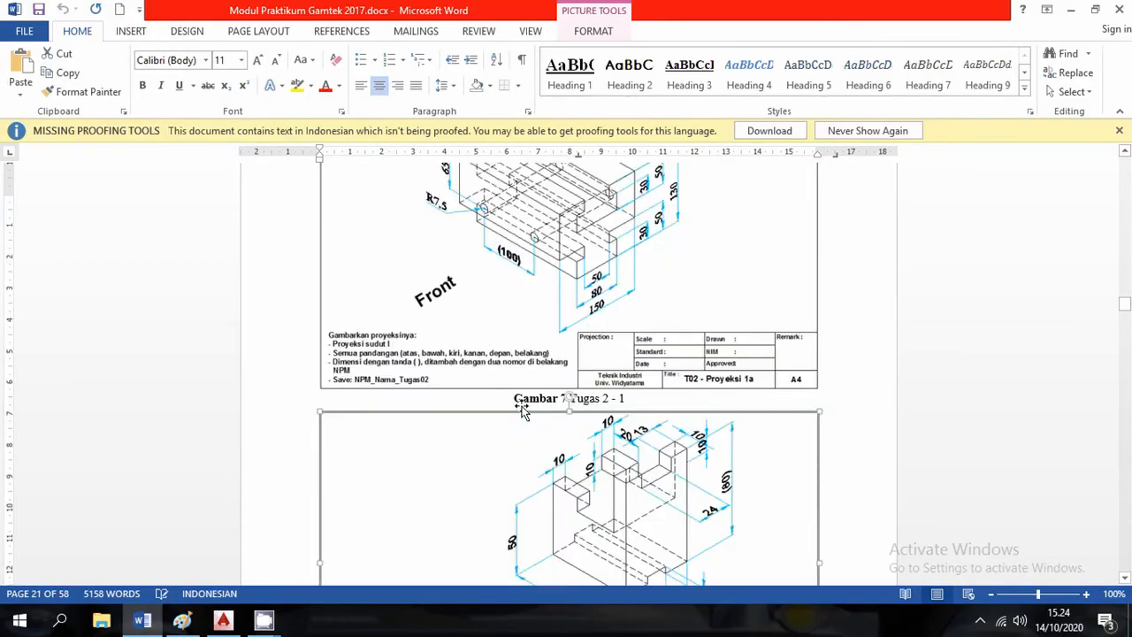
scroll(525, 412, down, 15)
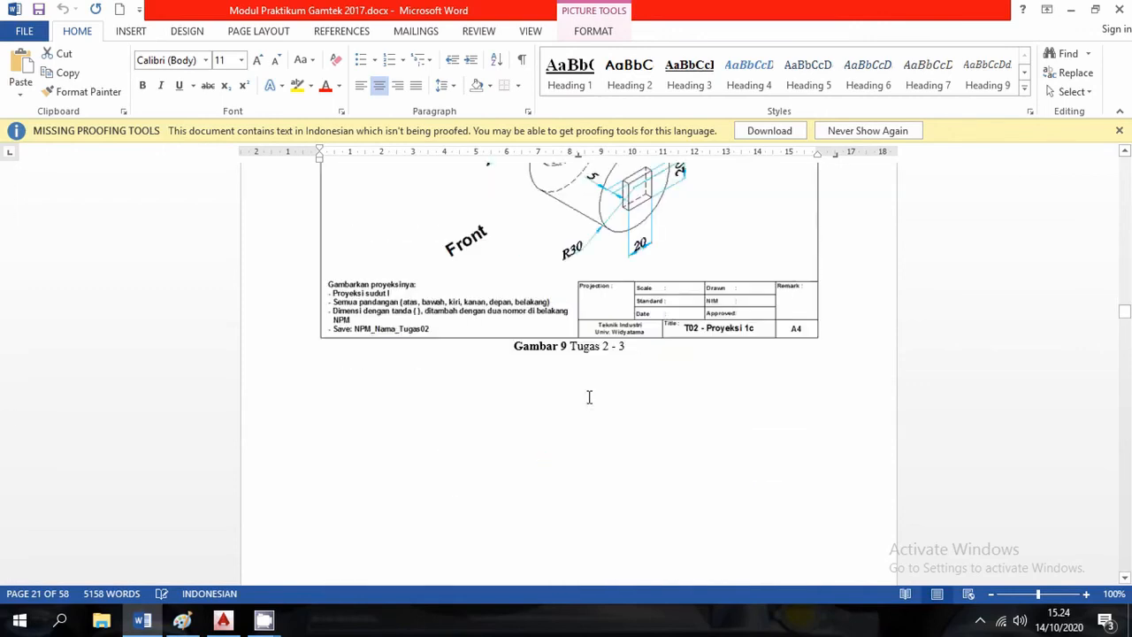
scroll(631, 387, up, 15)
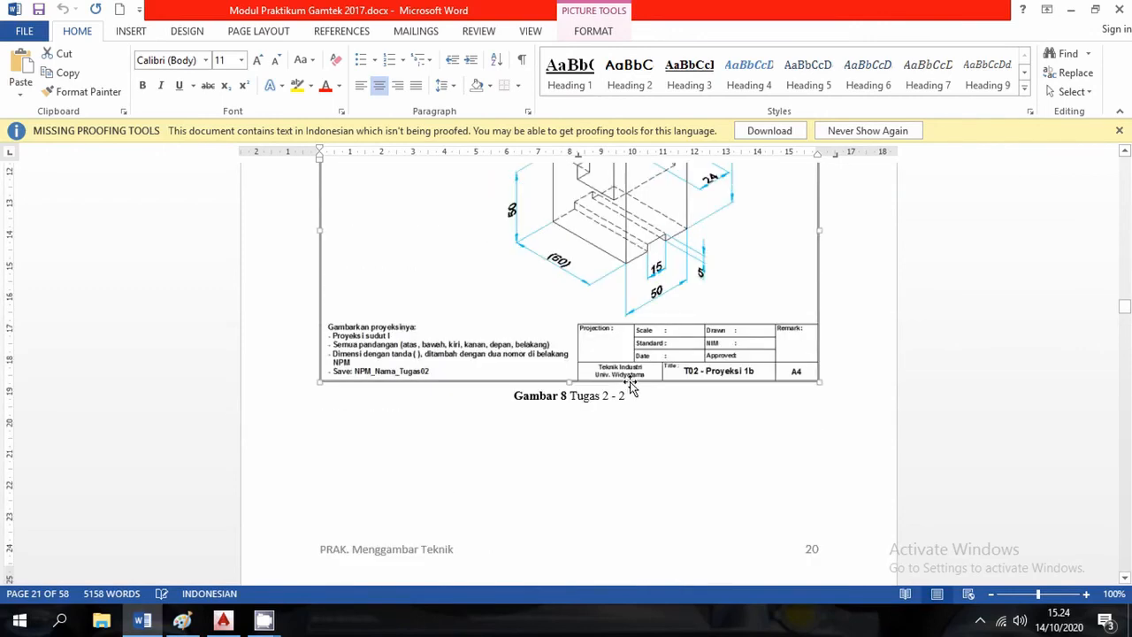
scroll(630, 387, up, 1)
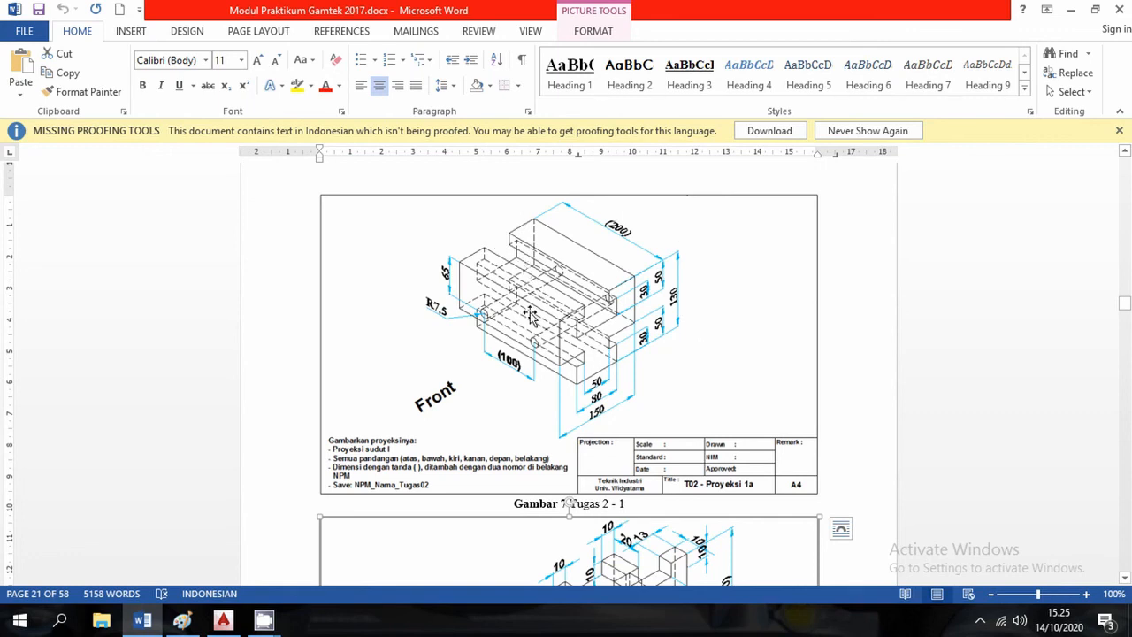
scroll(688, 413, down, 10)
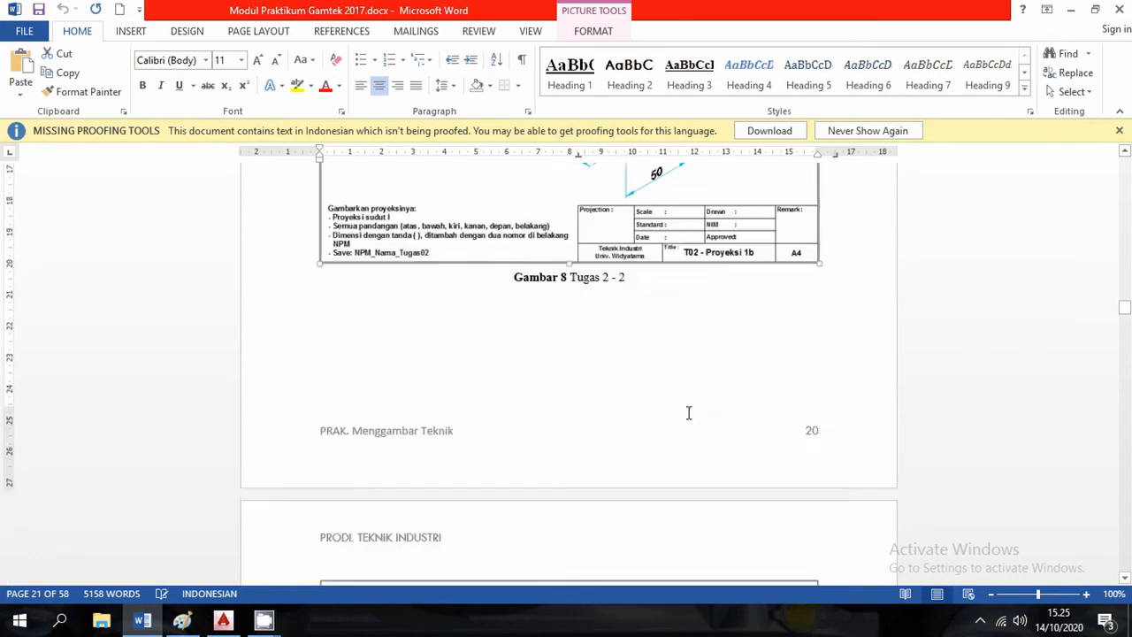
scroll(688, 413, down, 7)
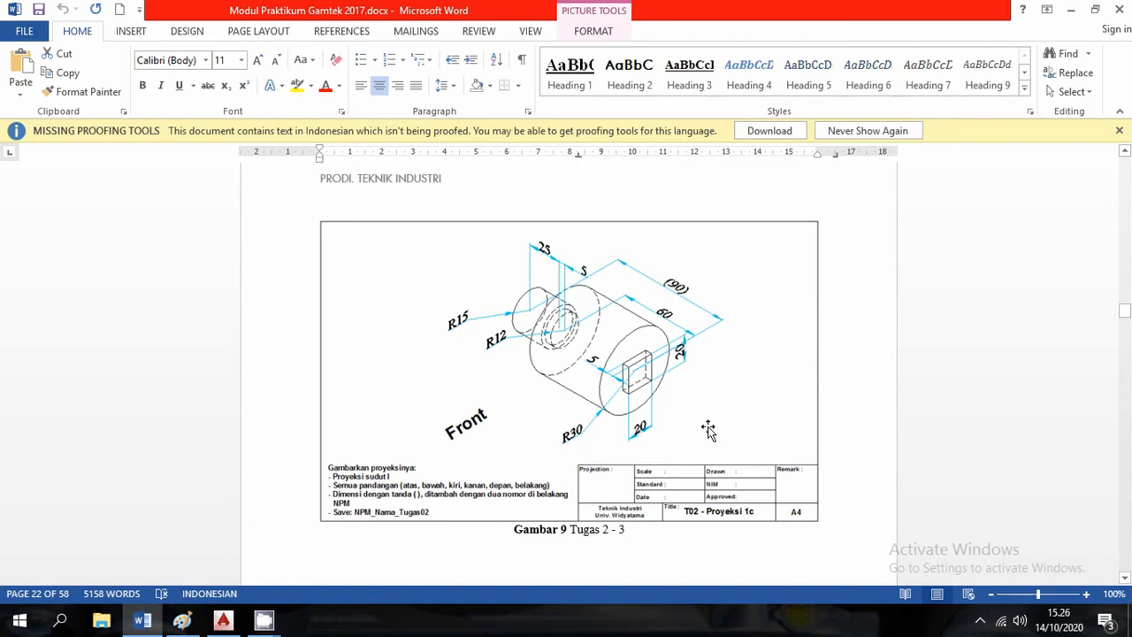
scroll(708, 431, up, 15)
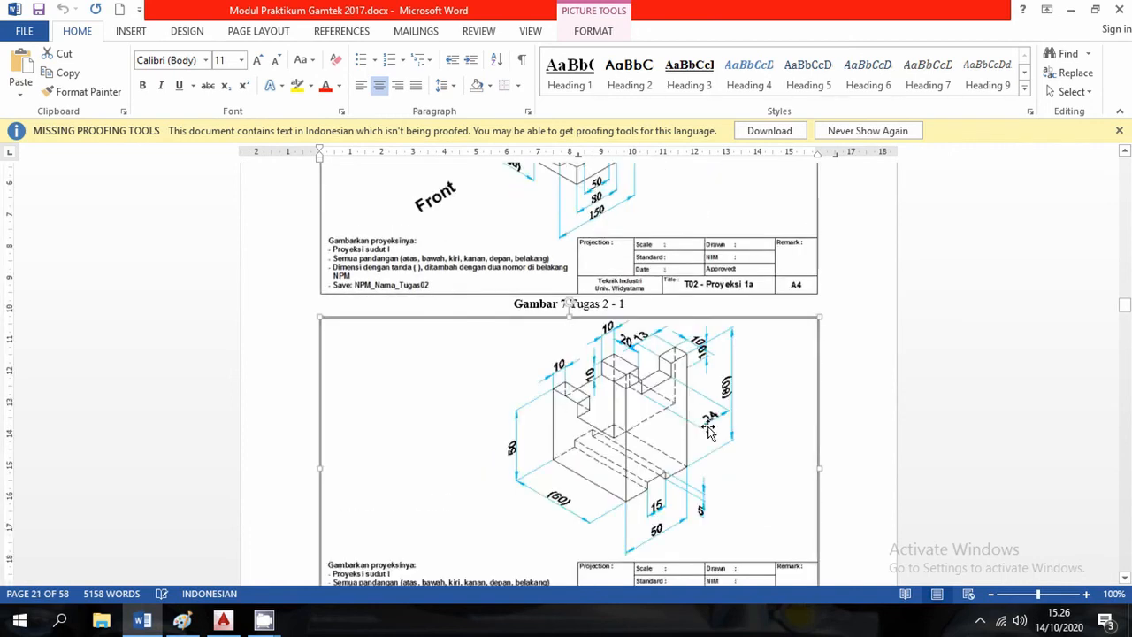
scroll(708, 431, up, 10)
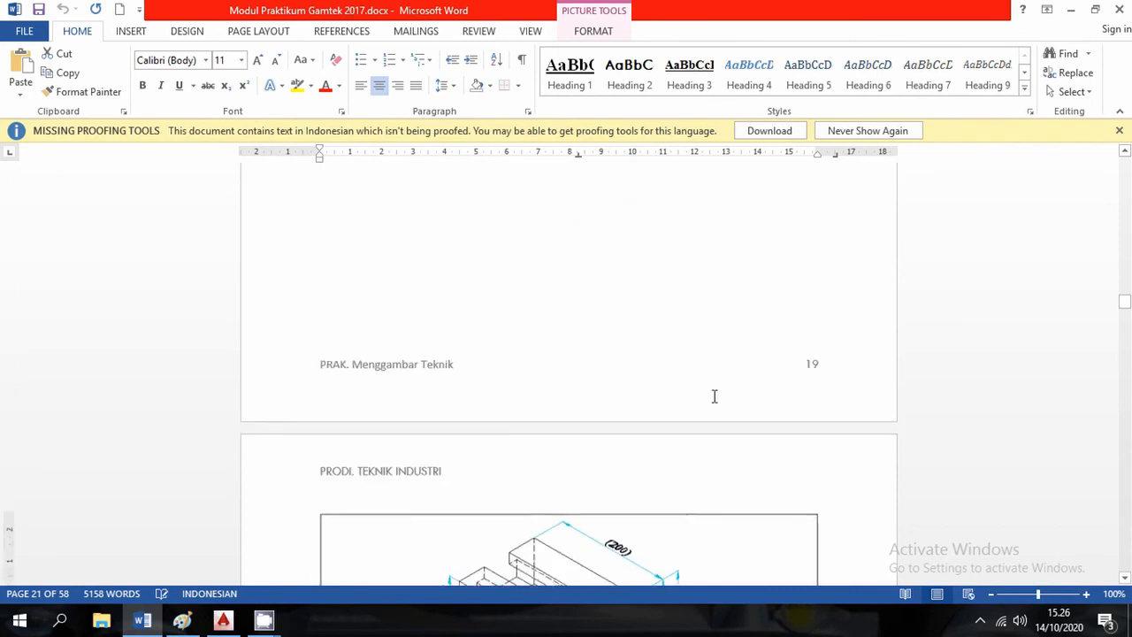
scroll(714, 396, up, 3)
scroll(728, 374, down, 7)
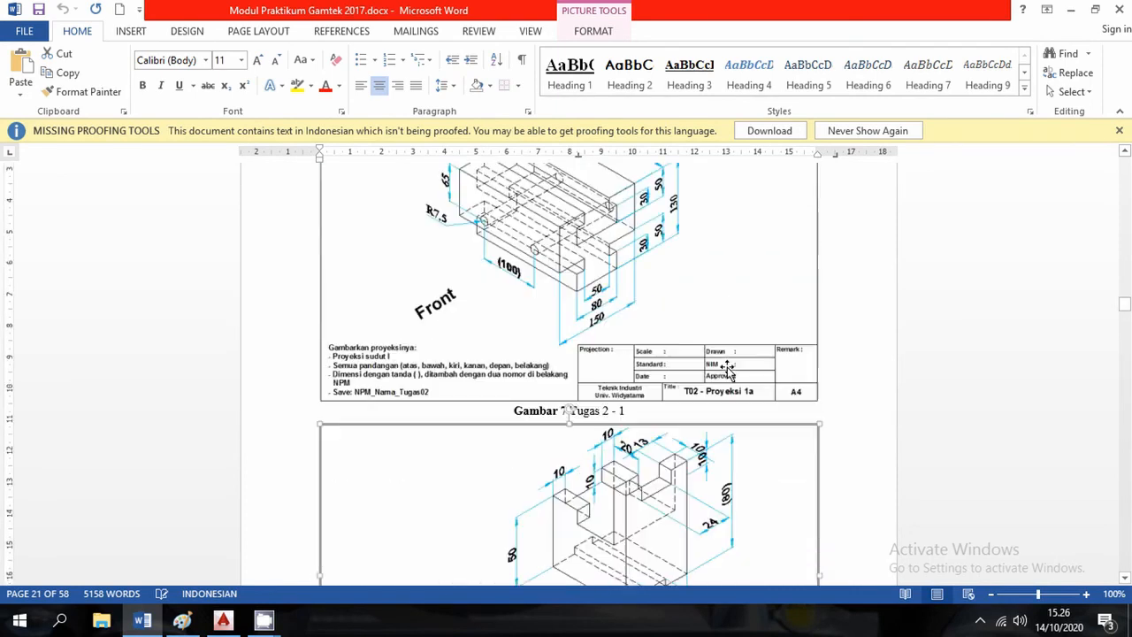
scroll(727, 369, down, 1)
click(1086, 593)
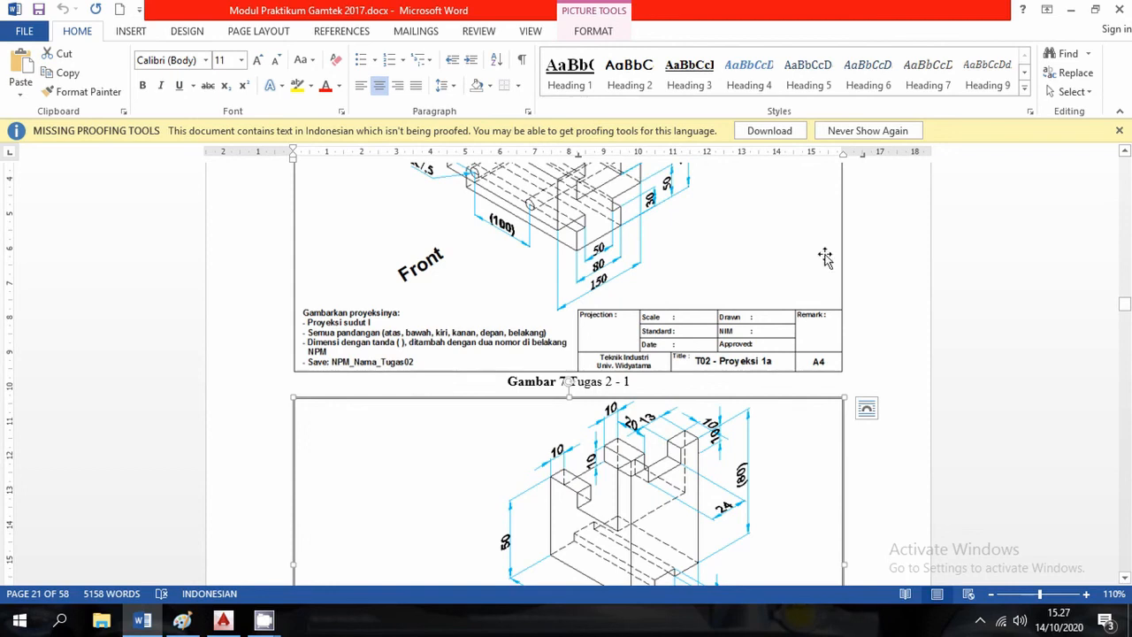
Step: Switch to AutoCAD, copy the complete set of six framed views, and paste two copies in a row to the right of the original
click(223, 620)
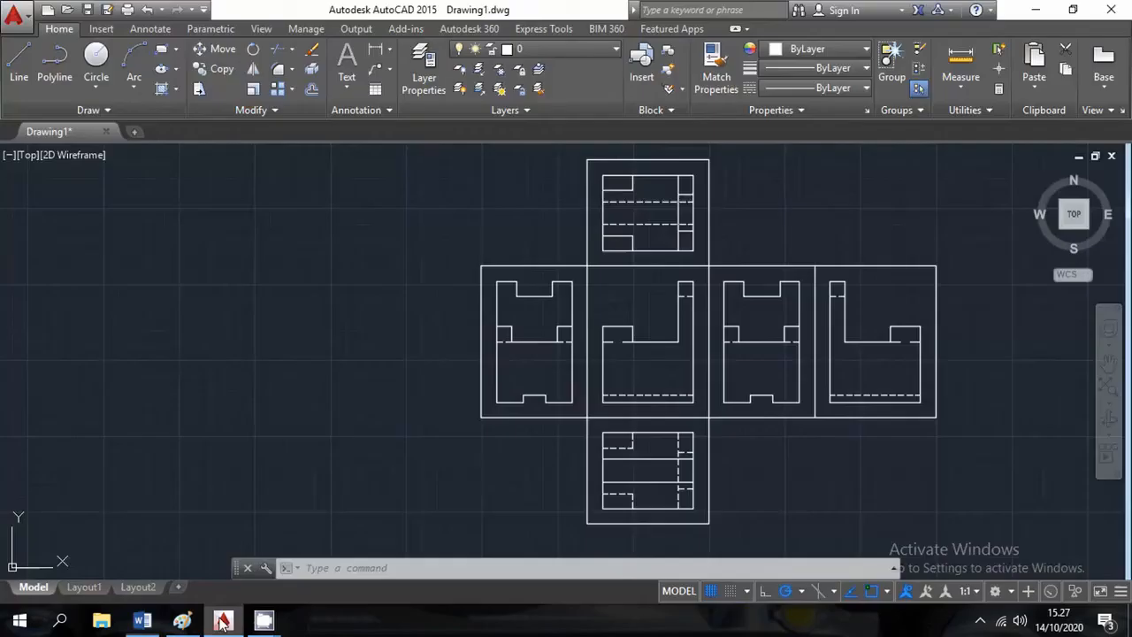
scroll(681, 286, down, 8)
middle_drag(741, 330, 527, 380)
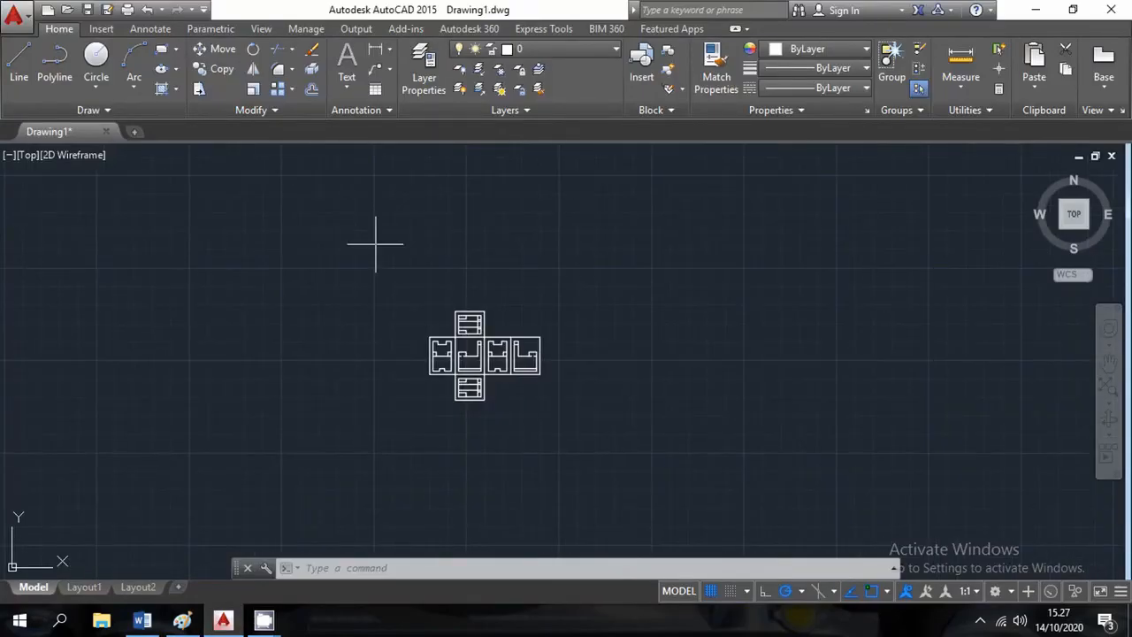
click(375, 239)
click(677, 463)
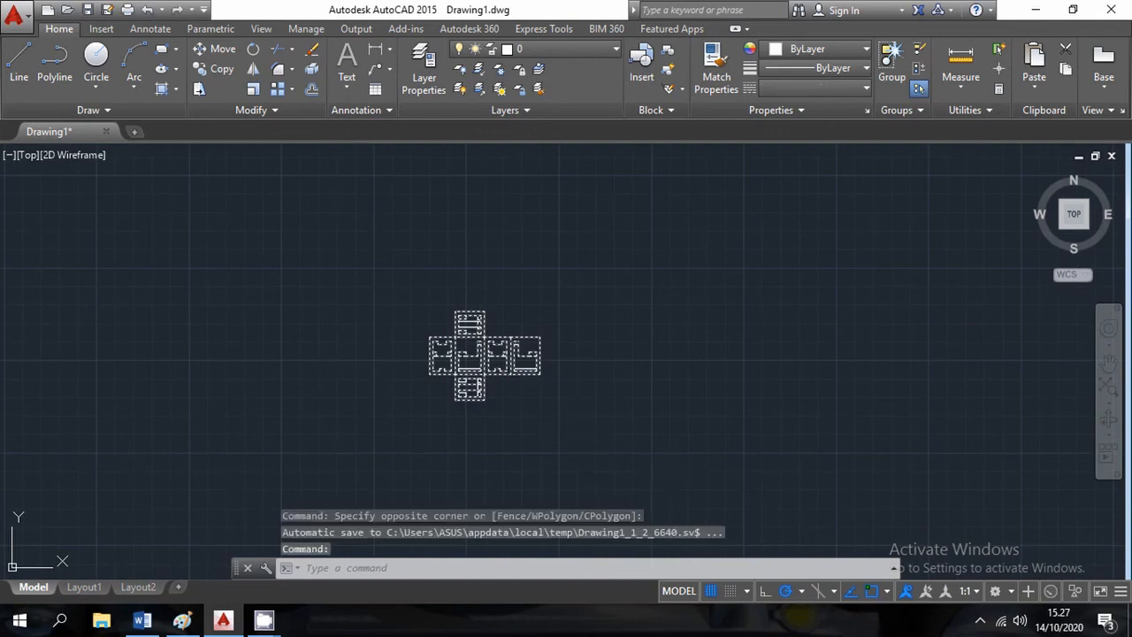
key(ctrl+c)
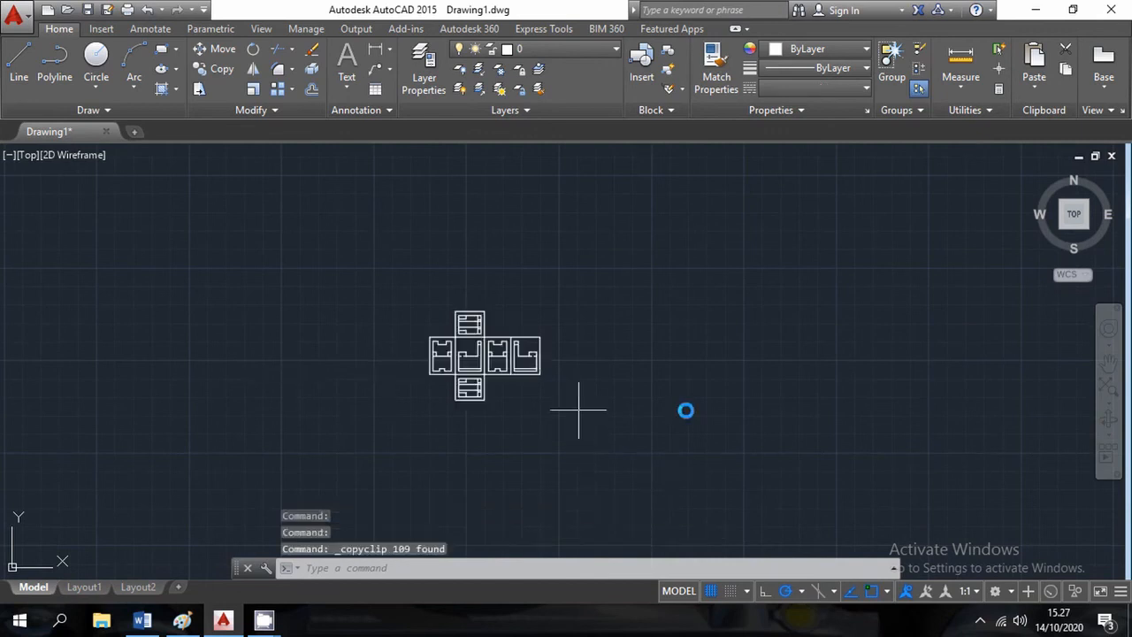
key(ctrl+v)
click(687, 410)
key(ctrl+v)
click(979, 404)
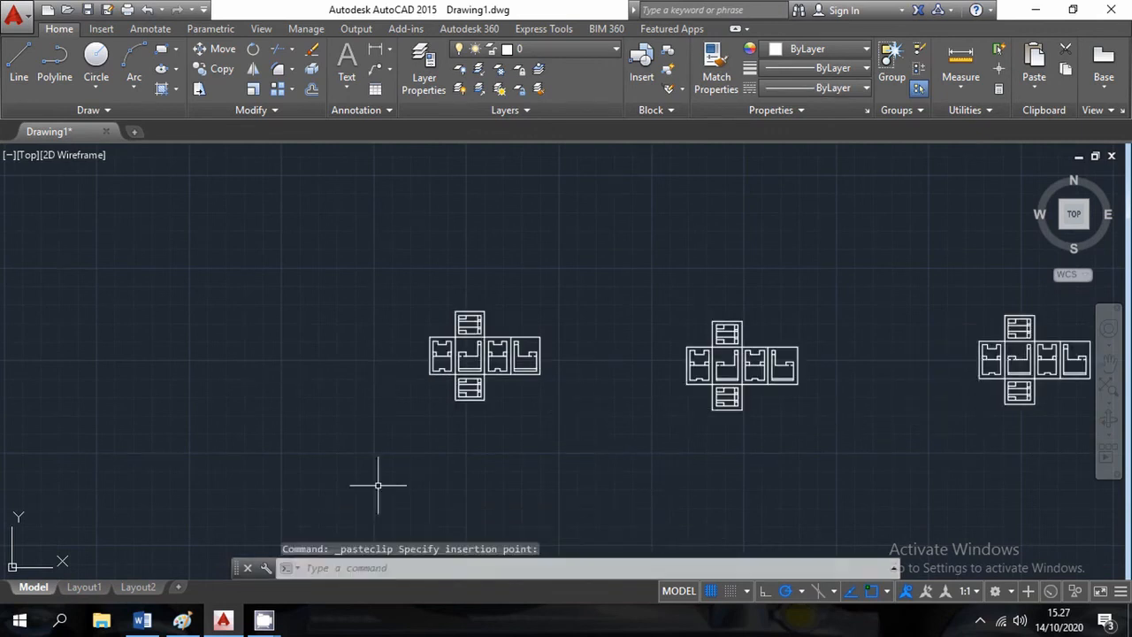
middle_drag(681, 463, 392, 467)
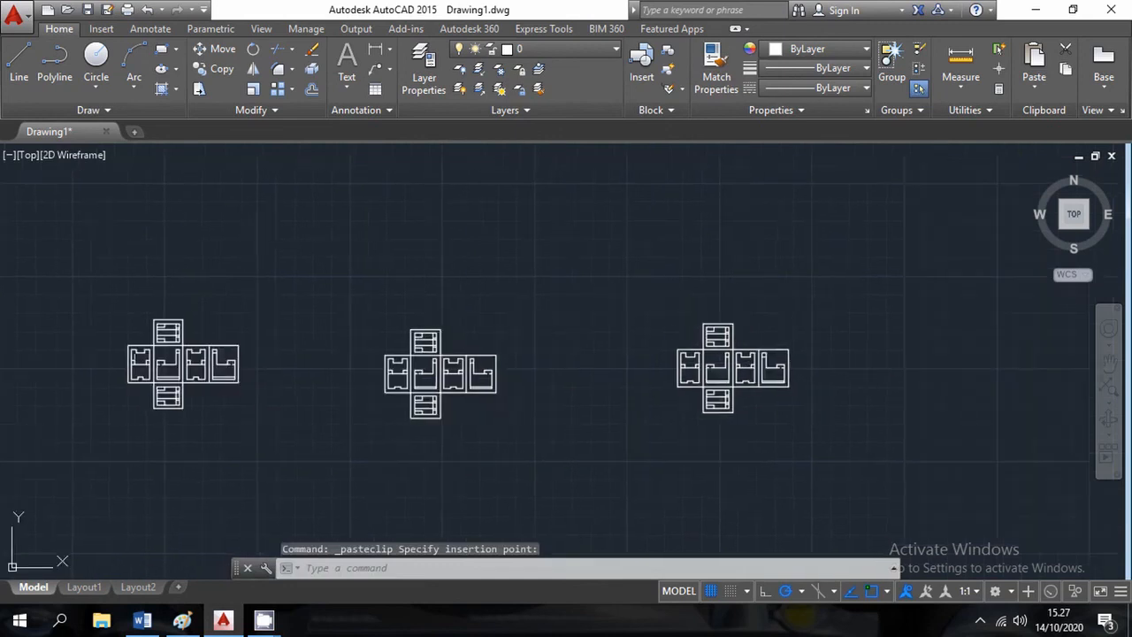